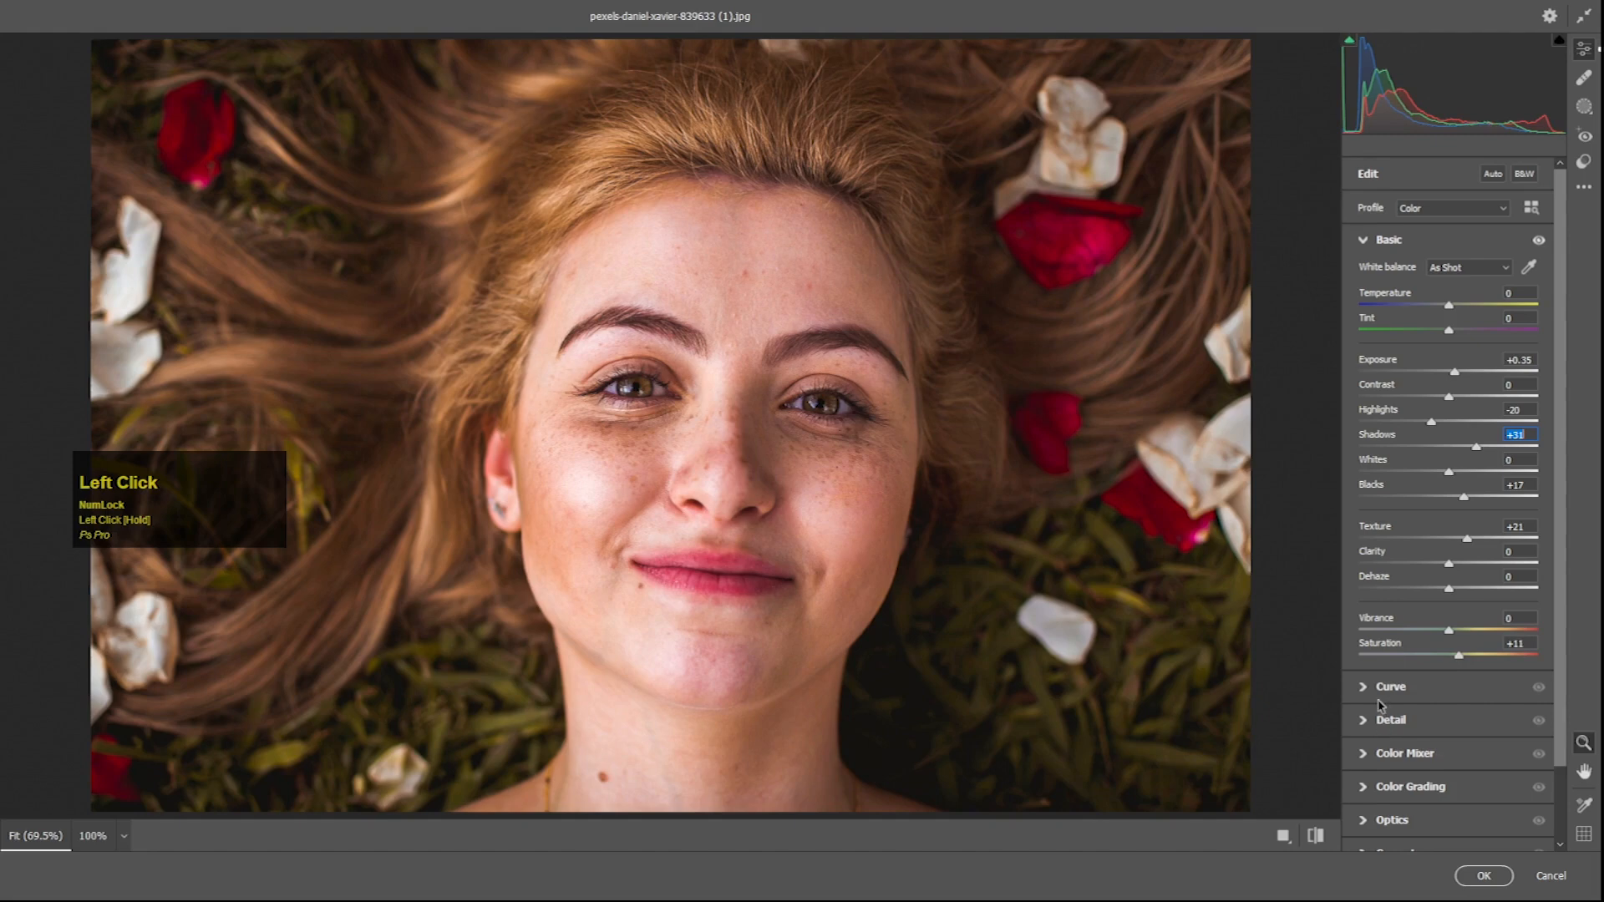
Shift the Yellows hue strongly toward green in the Color Mixer to make the grass greener.
{"action": "left_click", "coordinate": [1368, 758]}
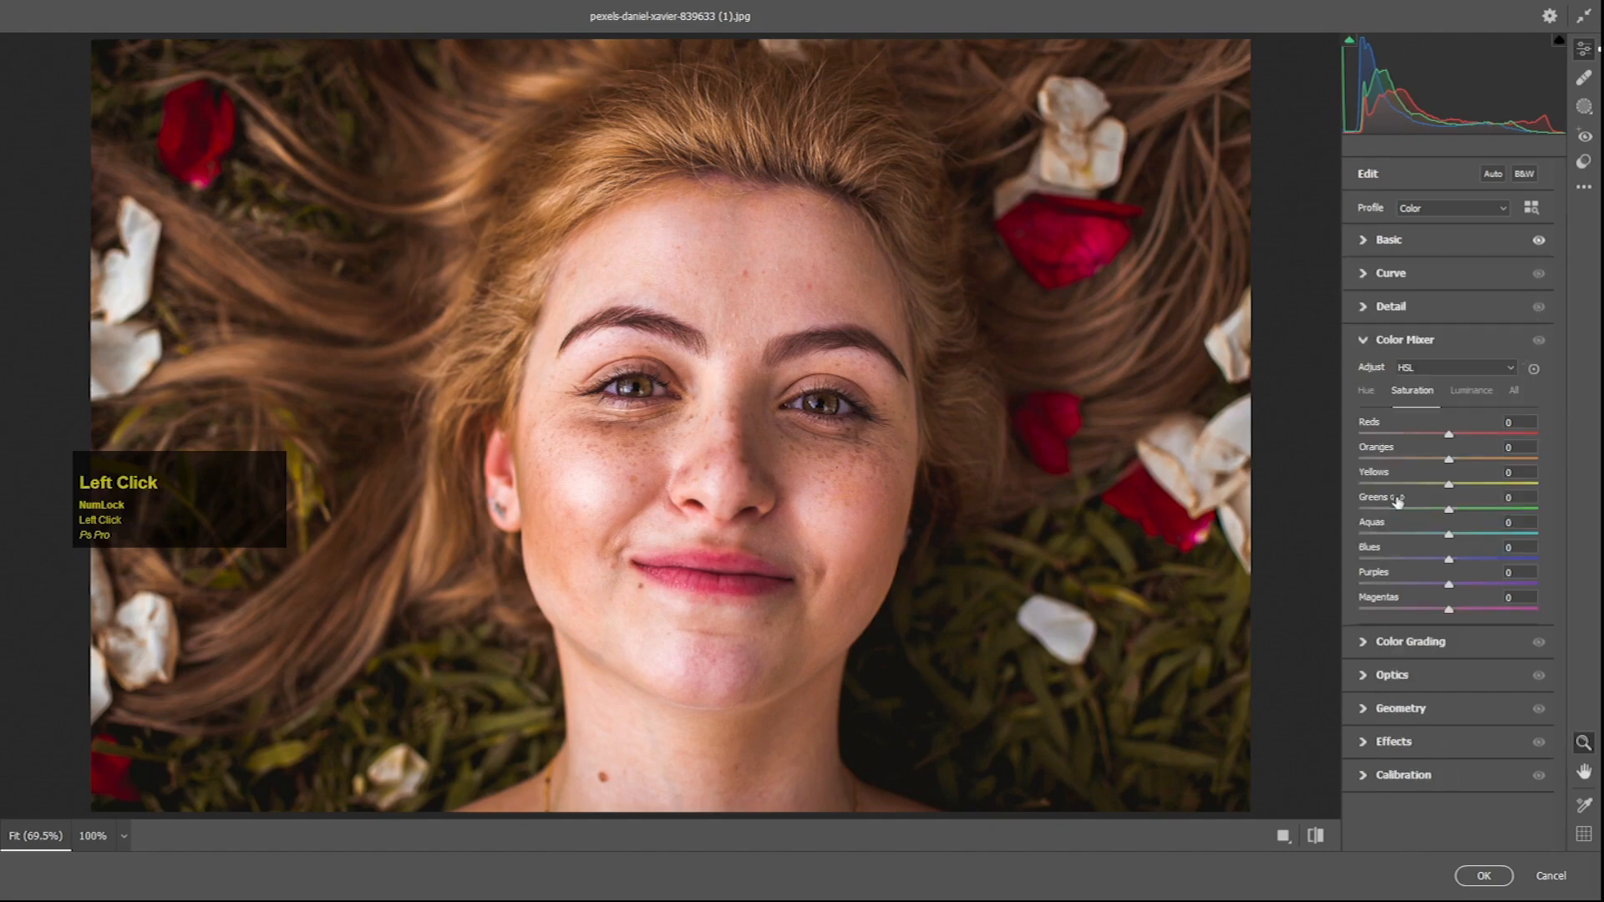
{"action": "left_click", "coordinate": [1367, 391]}
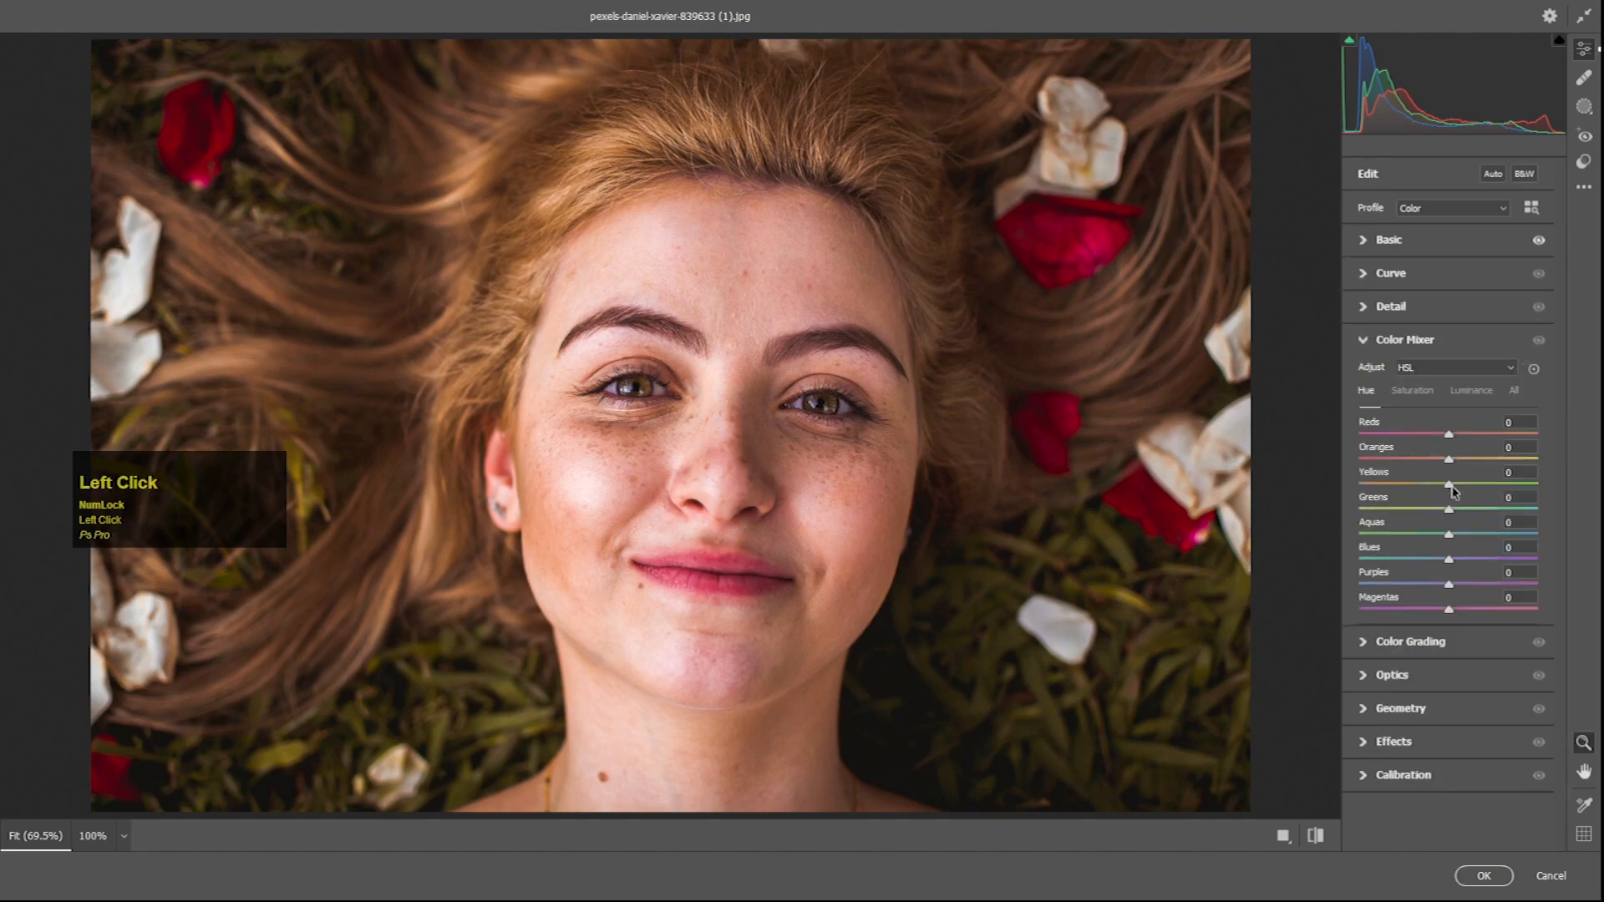
{"action": "left_click_drag", "start_coordinate": [1448, 488], "coordinate": [1521, 476]}
Grade the midtones warm orange with hue 39 and saturation 29, slightly lower their luminance, and apply the Camera Raw adjustments.
{"action": "left_click", "coordinate": [1363, 642]}
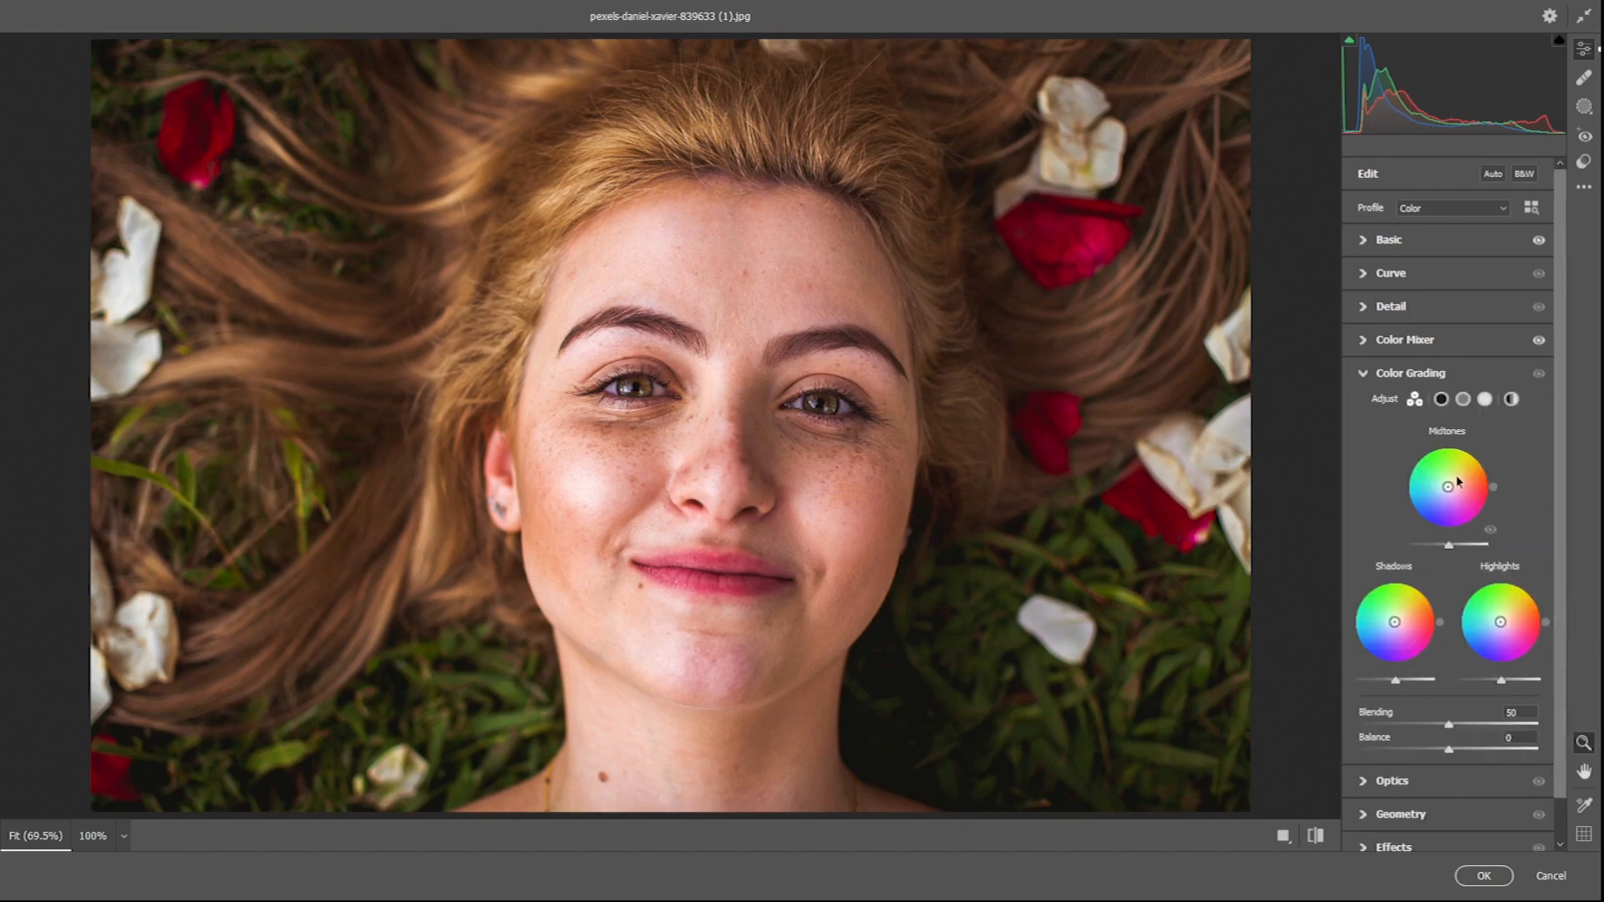
{"action": "left_click_drag", "start_coordinate": [1448, 490], "coordinate": [1453, 484]}
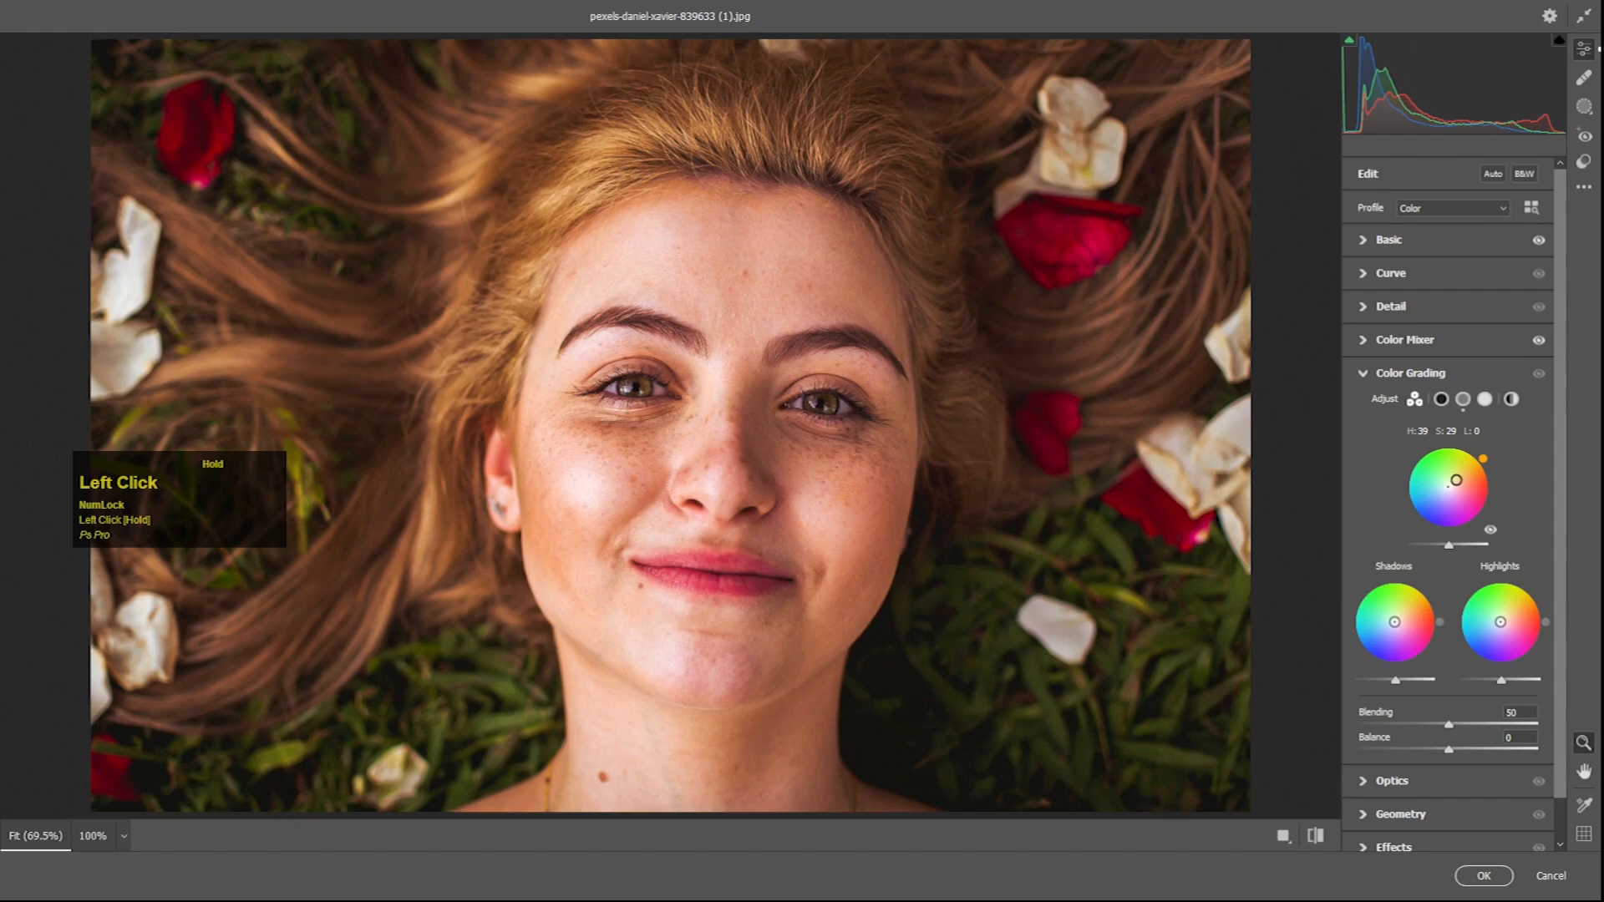
{"action": "mouse_move", "coordinate": [1433, 546]}
{"action": "left_mouse_down"}
{"action": "mouse_move", "coordinate": [1459, 544]}
{"action": "mouse_move", "coordinate": [1440, 546]}
{"action": "left_mouse_up"}
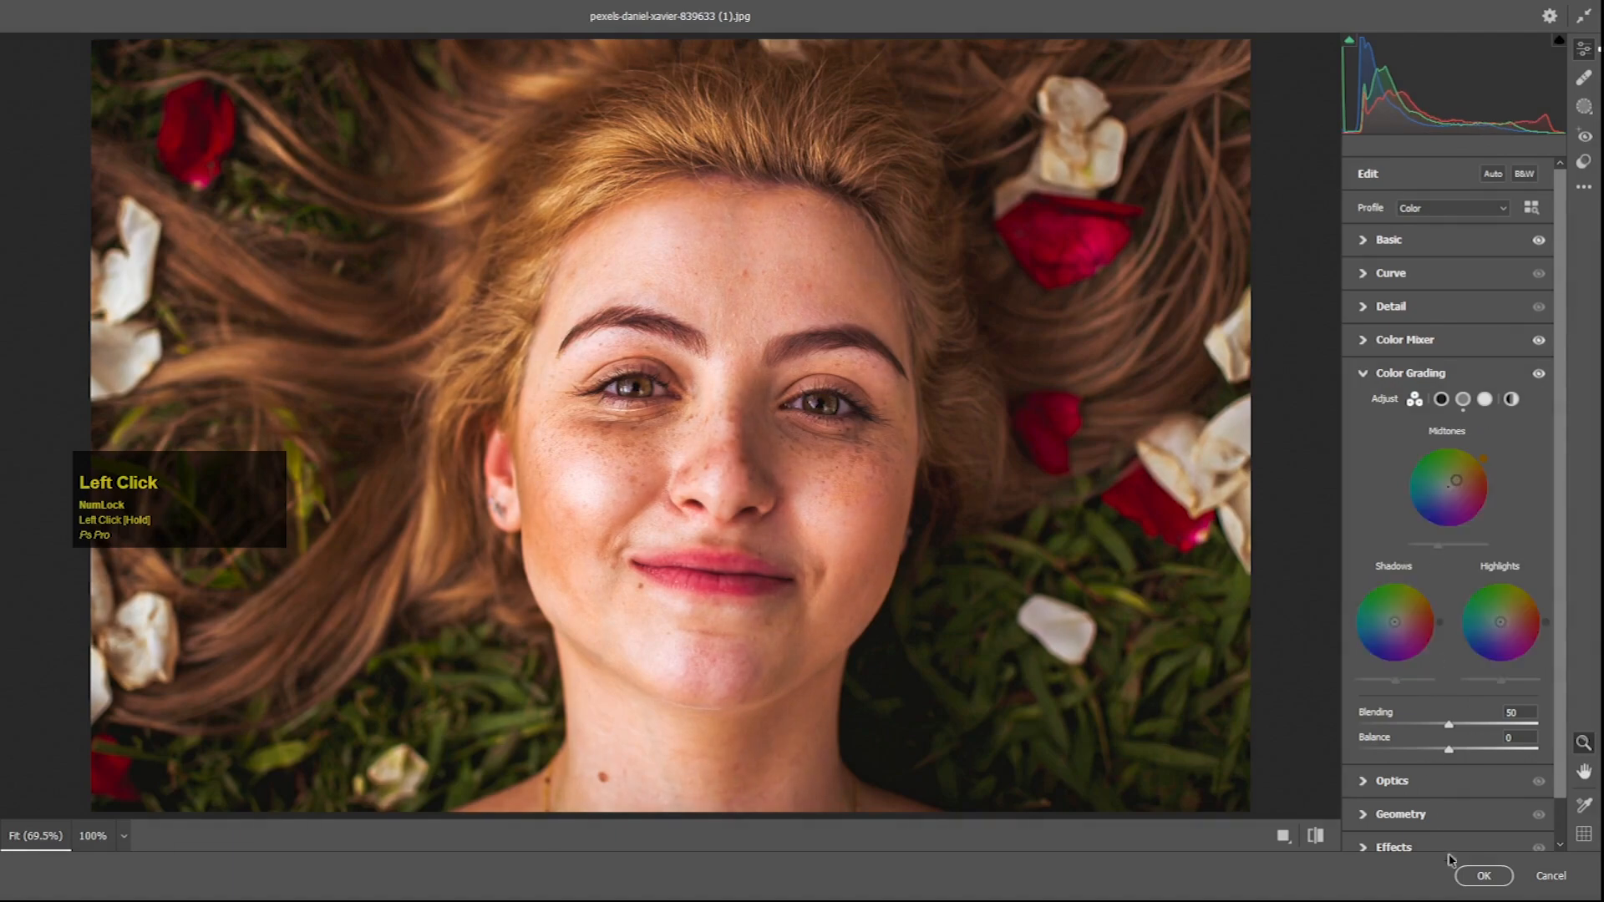
{"action": "left_click", "coordinate": [1483, 875]}
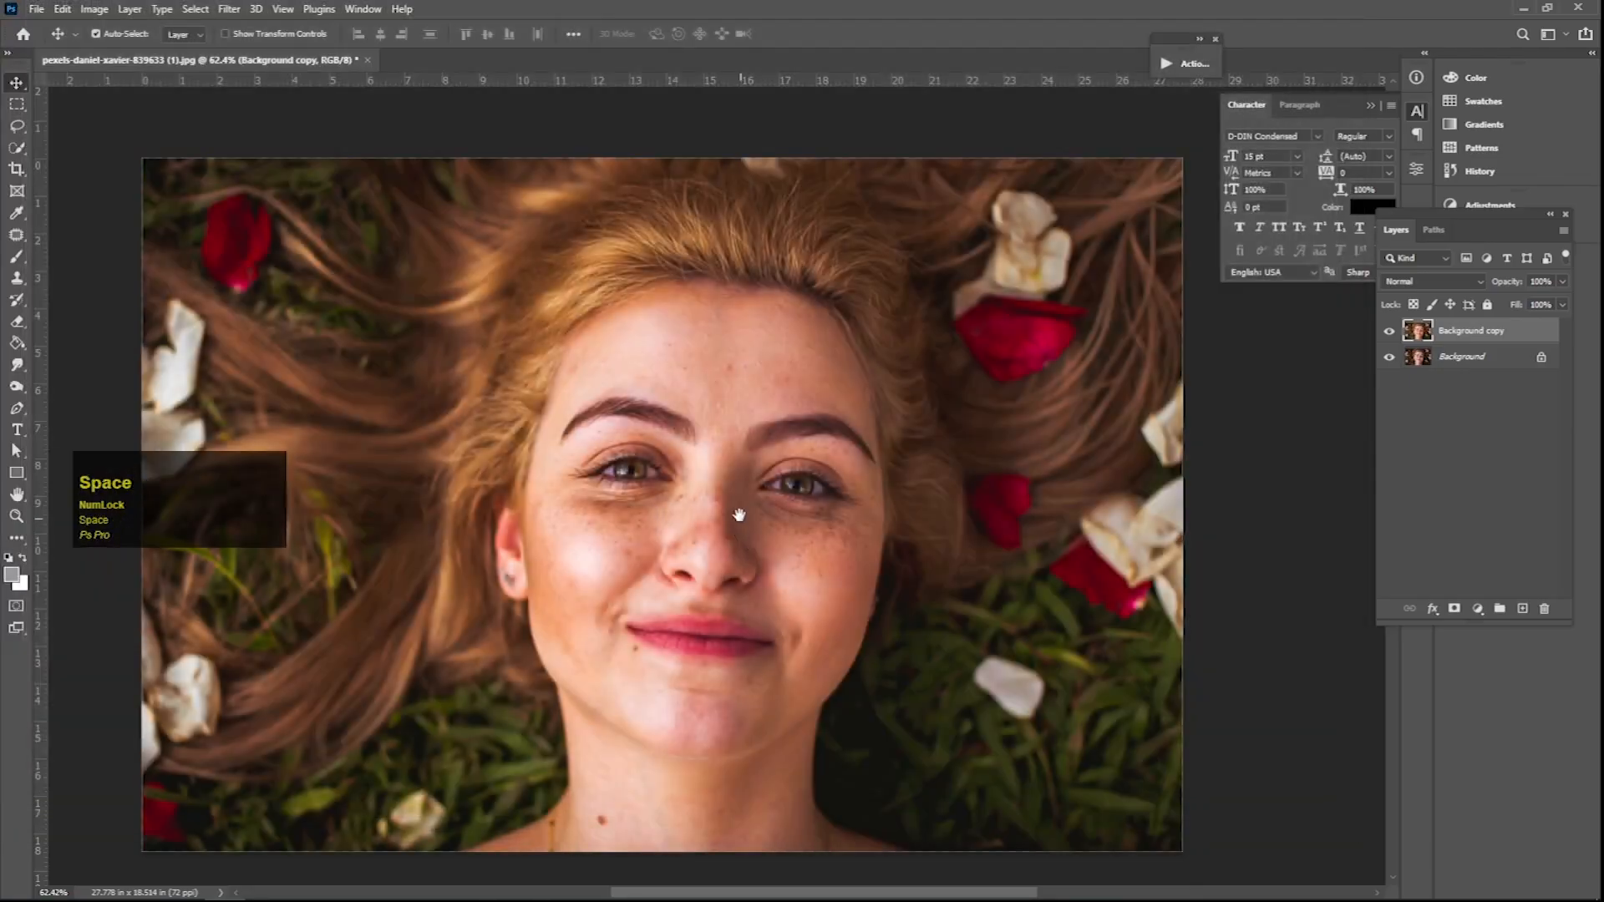
Duplicate the Background copy layer for skin retouching.
{"action": "left_click", "coordinate": [731, 509], "text": "alt"}
{"action": "left_click_drag", "start_coordinate": [732, 509], "coordinate": [760, 472]}
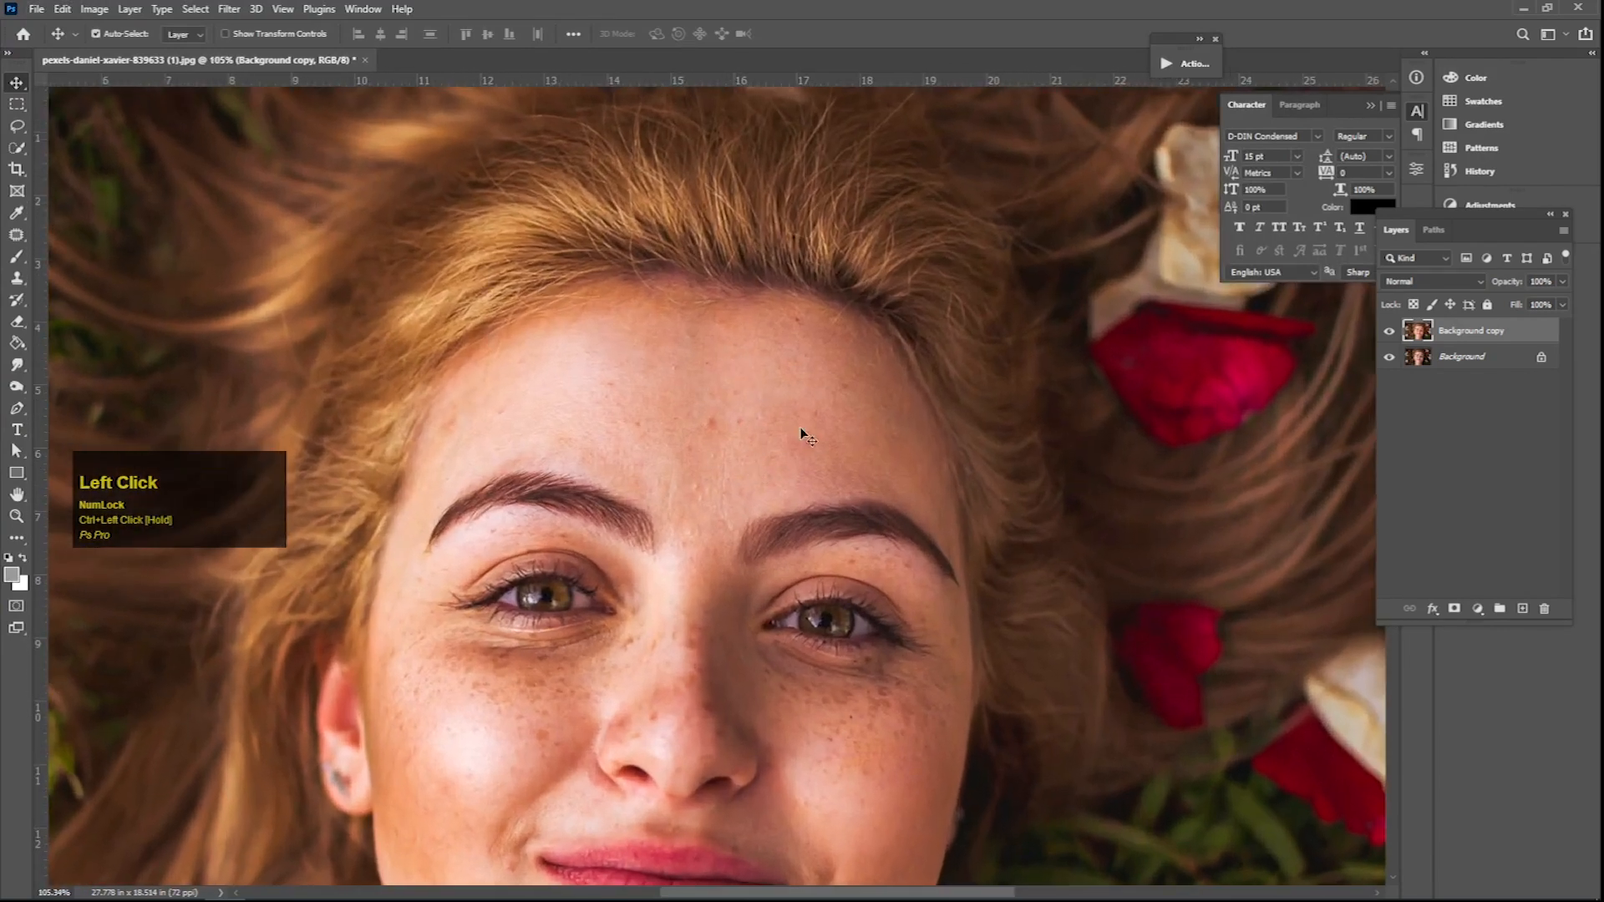
{"action": "left_click_drag", "start_coordinate": [1467, 333], "coordinate": [1522, 608]}
Remove the spots and blemishes across the forehead on the Background copy 2 layer with the Patch tool.
{"action": "left_click_drag", "start_coordinate": [401, 381], "coordinate": [603, 342]}
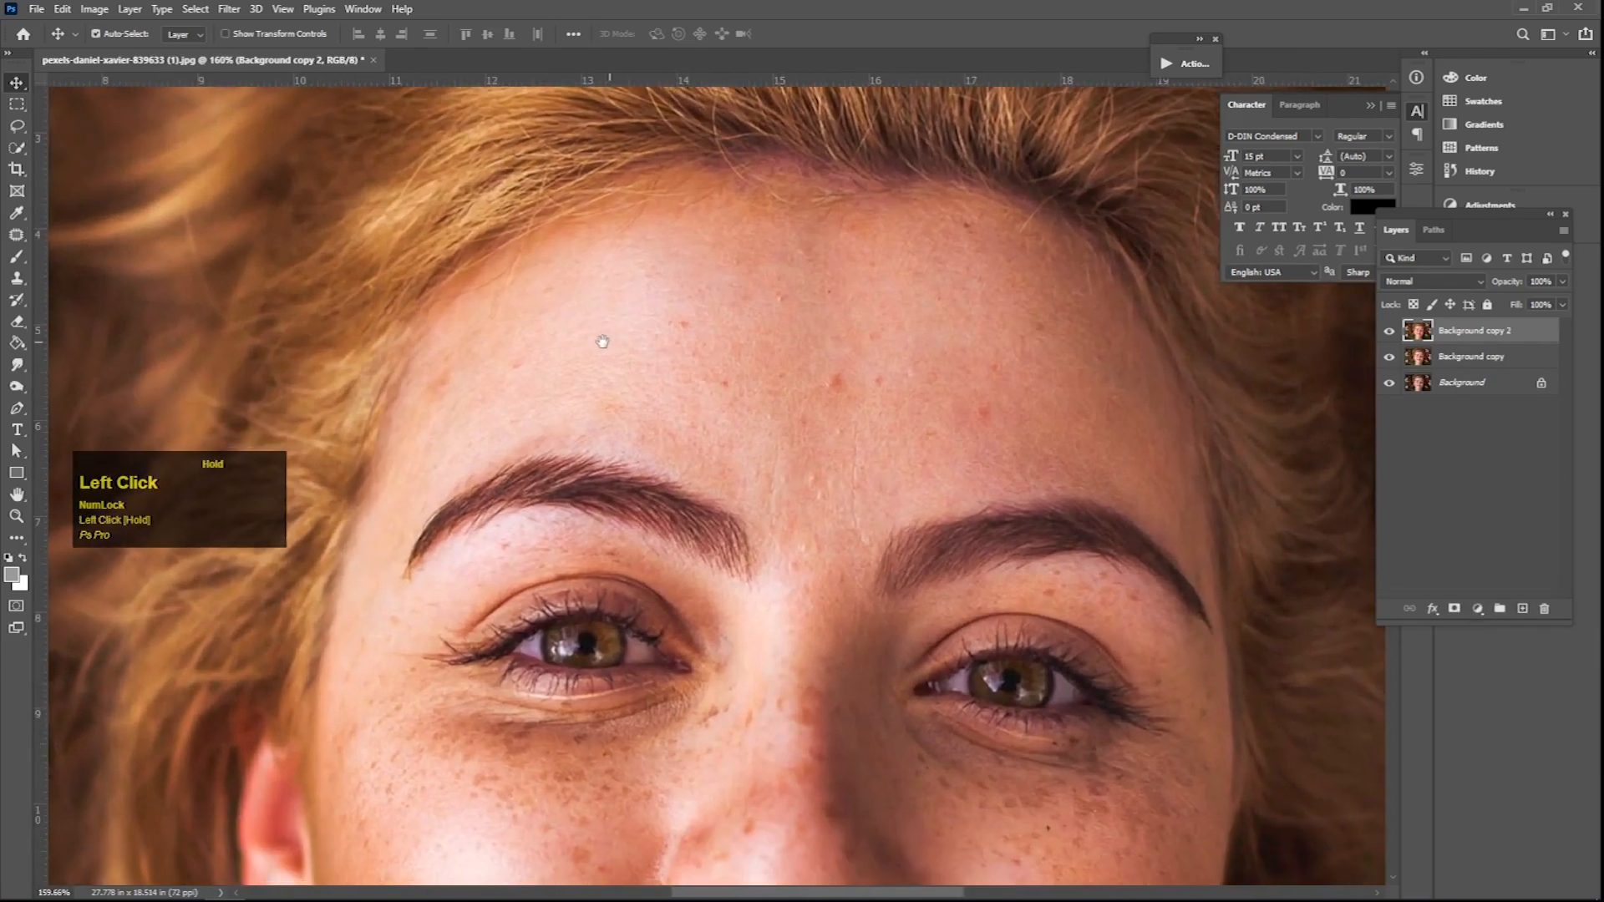
{"action": "left_click", "coordinate": [18, 237]}
{"action": "left_click_drag", "start_coordinate": [807, 351], "coordinate": [633, 326]}
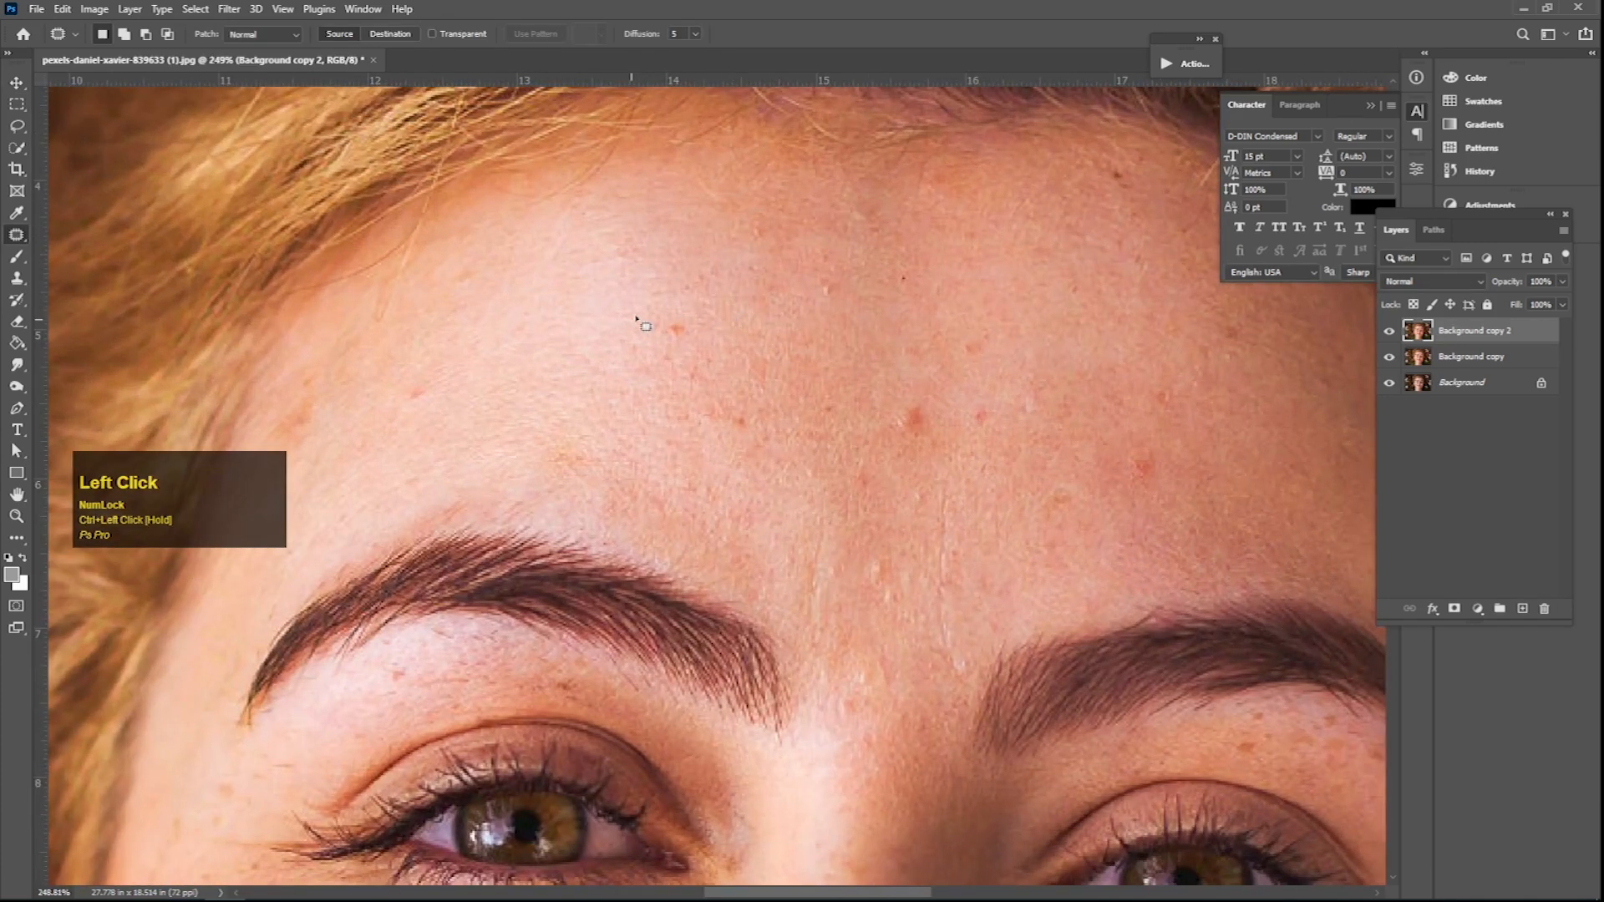
{"action": "left_click_drag", "start_coordinate": [675, 380], "coordinate": [651, 305]}
{"action": "left_click_drag", "start_coordinate": [667, 344], "coordinate": [569, 347]}
{"action": "left_click", "coordinate": [821, 263]}
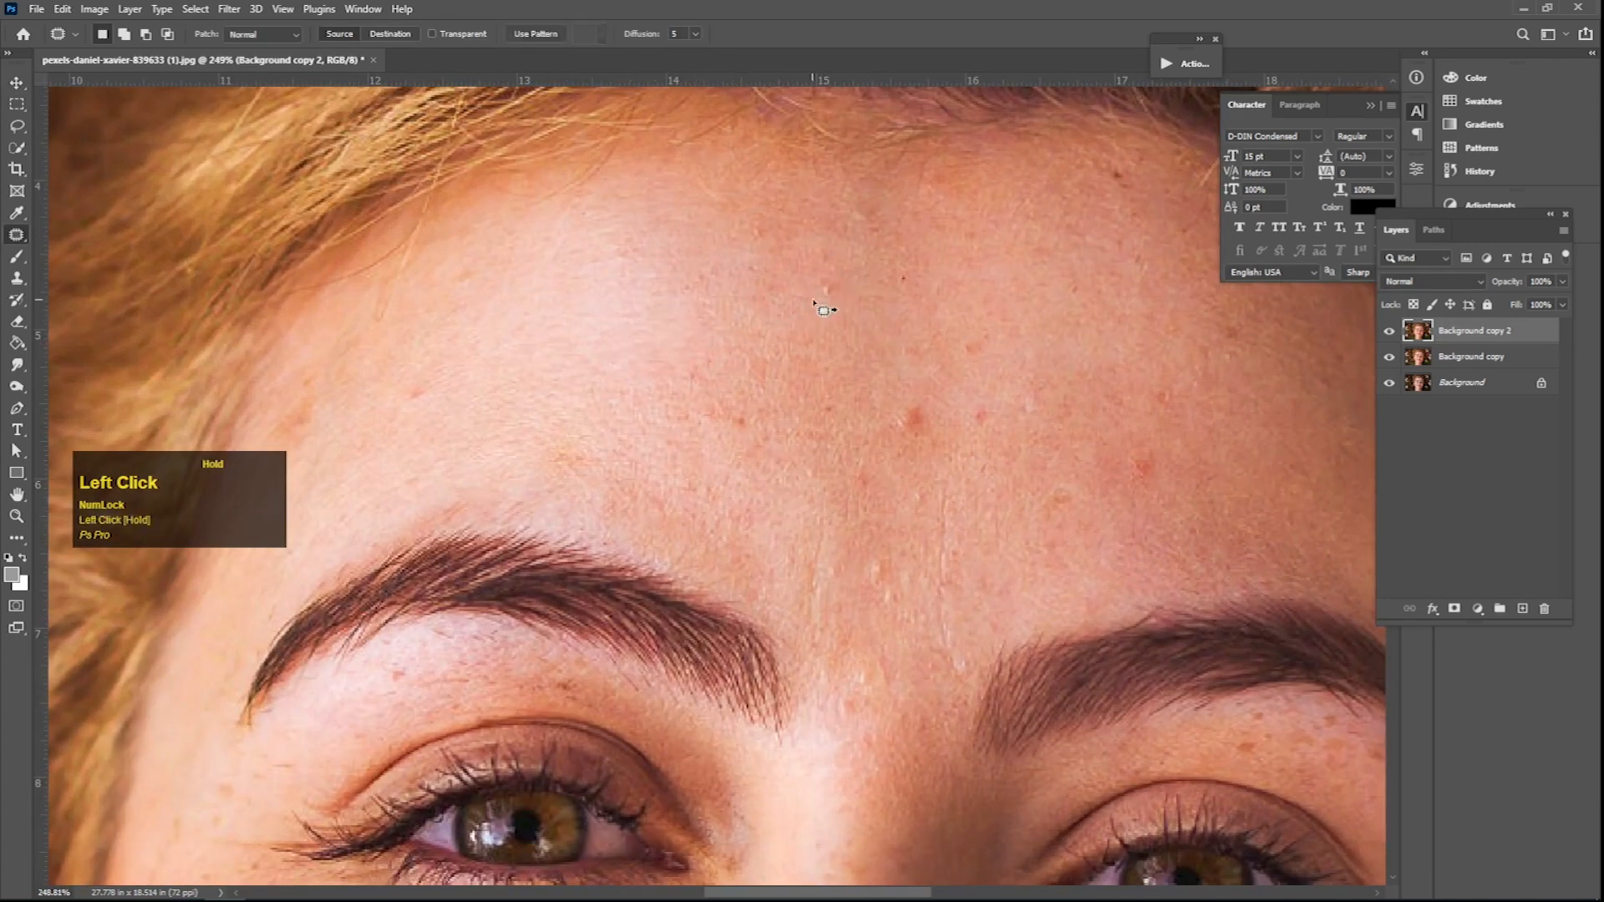
{"action": "left_click_drag", "start_coordinate": [885, 465], "coordinate": [873, 380]}
{"action": "left_click_drag", "start_coordinate": [901, 419], "coordinate": [815, 417]}
{"action": "left_click", "coordinate": [843, 528]}
{"action": "key", "text": "space"}
{"action": "left_click_drag", "start_coordinate": [1066, 422], "coordinate": [790, 440]}
{"action": "left_click_drag", "start_coordinate": [924, 324], "coordinate": [929, 332]}
{"action": "left_click_drag", "start_coordinate": [944, 340], "coordinate": [863, 431]}
{"action": "left_click", "coordinate": [869, 326]}
{"action": "key", "text": "space"}
{"action": "mouse_move", "coordinate": [870, 326]}
{"action": "left_mouse_down"}
{"action": "mouse_move", "coordinate": [880, 378]}
{"action": "mouse_move", "coordinate": [905, 304]}
{"action": "left_mouse_up"}
{"action": "mouse_move", "coordinate": [747, 370]}
{"action": "left_mouse_down"}
{"action": "mouse_move", "coordinate": [750, 445]}
{"action": "mouse_move", "coordinate": [746, 372]}
{"action": "left_mouse_up"}
{"action": "left_click_drag", "start_coordinate": [739, 405], "coordinate": [876, 314]}
{"action": "mouse_move", "coordinate": [705, 482]}
{"action": "left_mouse_down"}
{"action": "mouse_move", "coordinate": [700, 541]}
{"action": "mouse_move", "coordinate": [637, 484]}
{"action": "mouse_move", "coordinate": [731, 542]}
{"action": "left_mouse_up"}
{"action": "mouse_move", "coordinate": [620, 465]}
{"action": "left_mouse_down"}
{"action": "mouse_move", "coordinate": [637, 529]}
{"action": "mouse_move", "coordinate": [622, 470]}
{"action": "left_mouse_up"}
{"action": "left_click_drag", "start_coordinate": [668, 508], "coordinate": [719, 467]}
{"action": "mouse_move", "coordinate": [545, 420]}
{"action": "left_mouse_down"}
{"action": "mouse_move", "coordinate": [547, 519]}
{"action": "mouse_move", "coordinate": [504, 451]}
{"action": "left_mouse_up"}
{"action": "mouse_move", "coordinate": [379, 413]}
{"action": "left_mouse_down"}
{"action": "mouse_move", "coordinate": [669, 480]}
{"action": "mouse_move", "coordinate": [635, 518]}
{"action": "left_mouse_up"}
{"action": "left_click_drag", "start_coordinate": [994, 589], "coordinate": [697, 496]}
{"action": "left_click_drag", "start_coordinate": [796, 529], "coordinate": [727, 509]}
{"action": "left_click_drag", "start_coordinate": [1161, 476], "coordinate": [790, 382]}
{"action": "mouse_move", "coordinate": [873, 391]}
{"action": "left_mouse_down"}
{"action": "mouse_move", "coordinate": [813, 384]}
{"action": "mouse_move", "coordinate": [869, 380]}
{"action": "left_mouse_up"}
Patch the remaining freckles, spots and blemishes over the rest of the face with nearby clean skin.
{"action": "left_click_drag", "start_coordinate": [458, 869], "coordinate": [802, 655]}
{"action": "key", "text": "ctrl+plus"}
{"action": "left_click_drag", "start_coordinate": [418, 501], "coordinate": [877, 600]}
{"action": "left_click_drag", "start_coordinate": [584, 334], "coordinate": [516, 583]}
{"action": "mouse_move", "coordinate": [499, 319]}
{"action": "left_mouse_down"}
{"action": "mouse_move", "coordinate": [563, 397]}
{"action": "mouse_move", "coordinate": [492, 334]}
{"action": "left_mouse_up"}
{"action": "left_click_drag", "start_coordinate": [518, 376], "coordinate": [614, 292]}
{"action": "mouse_move", "coordinate": [656, 643]}
{"action": "left_mouse_down"}
{"action": "mouse_move", "coordinate": [691, 458]}
{"action": "mouse_move", "coordinate": [661, 533]}
{"action": "mouse_move", "coordinate": [652, 501]}
{"action": "left_mouse_up"}
{"action": "left_click", "coordinate": [656, 497], "text": "ctrl"}
{"action": "left_click", "coordinate": [664, 505], "text": "ctrl"}
{"action": "left_click_drag", "start_coordinate": [683, 531], "coordinate": [761, 524]}
{"action": "left_click", "coordinate": [760, 524]}
{"action": "left_click_drag", "start_coordinate": [961, 501], "coordinate": [969, 498]}
{"action": "left_click_drag", "start_coordinate": [998, 525], "coordinate": [830, 504]}
{"action": "key", "text": "ctrl+minus"}
{"action": "key", "text": "ctrl+minus"}
{"action": "mouse_move", "coordinate": [693, 693]}
{"action": "left_mouse_down"}
{"action": "mouse_move", "coordinate": [741, 393]}
{"action": "mouse_move", "coordinate": [665, 205]}
{"action": "left_mouse_up"}
{"action": "key", "text": "ctrl+plus"}
{"action": "left_click_drag", "start_coordinate": [780, 644], "coordinate": [780, 607]}
{"action": "left_click_drag", "start_coordinate": [594, 691], "coordinate": [586, 717]}
{"action": "mouse_move", "coordinate": [501, 709]}
{"action": "left_mouse_down"}
{"action": "mouse_move", "coordinate": [580, 783]}
{"action": "mouse_move", "coordinate": [511, 743]}
{"action": "left_mouse_up"}
{"action": "mouse_move", "coordinate": [384, 583]}
{"action": "left_mouse_down"}
{"action": "mouse_move", "coordinate": [359, 640]}
{"action": "mouse_move", "coordinate": [376, 601]}
{"action": "left_mouse_up"}
{"action": "left_click_drag", "start_coordinate": [494, 323], "coordinate": [493, 534]}
{"action": "mouse_move", "coordinate": [401, 410]}
{"action": "left_mouse_down"}
{"action": "mouse_move", "coordinate": [400, 525]}
{"action": "mouse_move", "coordinate": [476, 522]}
{"action": "left_mouse_up"}
{"action": "left_click_drag", "start_coordinate": [418, 485], "coordinate": [529, 519]}
{"action": "mouse_move", "coordinate": [467, 541]}
{"action": "left_mouse_down"}
{"action": "mouse_move", "coordinate": [515, 671]}
{"action": "mouse_move", "coordinate": [475, 656]}
{"action": "left_mouse_up"}
{"action": "left_click_drag", "start_coordinate": [518, 534], "coordinate": [554, 624]}
{"action": "left_click_drag", "start_coordinate": [562, 484], "coordinate": [543, 534]}
{"action": "left_click_drag", "start_coordinate": [456, 436], "coordinate": [418, 508]}
{"action": "left_click_drag", "start_coordinate": [777, 643], "coordinate": [427, 465]}
{"action": "left_click_drag", "start_coordinate": [710, 564], "coordinate": [698, 571]}
{"action": "mouse_move", "coordinate": [708, 591]}
{"action": "left_mouse_down"}
{"action": "mouse_move", "coordinate": [659, 618]}
{"action": "mouse_move", "coordinate": [752, 620]}
{"action": "left_mouse_up"}
{"action": "left_click_drag", "start_coordinate": [762, 631], "coordinate": [789, 651]}
{"action": "mouse_move", "coordinate": [584, 532]}
{"action": "left_mouse_down"}
{"action": "mouse_move", "coordinate": [573, 654]}
{"action": "mouse_move", "coordinate": [580, 585]}
{"action": "left_mouse_up"}
{"action": "left_click_drag", "start_coordinate": [1010, 429], "coordinate": [552, 784]}
{"action": "mouse_move", "coordinate": [664, 559]}
{"action": "left_mouse_down"}
{"action": "mouse_move", "coordinate": [623, 618]}
{"action": "mouse_move", "coordinate": [639, 693]}
{"action": "left_mouse_up"}
{"action": "mouse_move", "coordinate": [588, 548]}
{"action": "left_mouse_down"}
{"action": "mouse_move", "coordinate": [554, 628]}
{"action": "mouse_move", "coordinate": [614, 660]}
{"action": "left_mouse_up"}
{"action": "left_click_drag", "start_coordinate": [558, 641], "coordinate": [516, 754]}
{"action": "left_click_drag", "start_coordinate": [554, 702], "coordinate": [597, 723]}
{"action": "left_click_drag", "start_coordinate": [1264, 850], "coordinate": [630, 634]}
{"action": "left_click_drag", "start_coordinate": [528, 522], "coordinate": [504, 561]}
{"action": "left_click_drag", "start_coordinate": [532, 558], "coordinate": [535, 618]}
{"action": "left_click_drag", "start_coordinate": [463, 496], "coordinate": [477, 501]}
{"action": "left_click_drag", "start_coordinate": [472, 498], "coordinate": [493, 568]}
{"action": "mouse_move", "coordinate": [731, 754]}
{"action": "left_mouse_down"}
{"action": "mouse_move", "coordinate": [730, 580]}
{"action": "mouse_move", "coordinate": [692, 633]}
{"action": "left_mouse_up"}
{"action": "left_click_drag", "start_coordinate": [690, 628], "coordinate": [709, 680]}
{"action": "left_click_drag", "start_coordinate": [745, 732], "coordinate": [719, 706]}
{"action": "left_click_drag", "start_coordinate": [843, 656], "coordinate": [836, 709]}
{"action": "left_click_drag", "start_coordinate": [978, 660], "coordinate": [988, 700]}
{"action": "mouse_move", "coordinate": [793, 528]}
{"action": "left_mouse_down"}
{"action": "mouse_move", "coordinate": [788, 586]}
{"action": "mouse_move", "coordinate": [715, 606]}
{"action": "left_mouse_up"}
{"action": "left_click_drag", "start_coordinate": [713, 614], "coordinate": [724, 646]}
{"action": "left_click_drag", "start_coordinate": [638, 608], "coordinate": [633, 611]}
{"action": "left_click_drag", "start_coordinate": [635, 618], "coordinate": [601, 688]}
{"action": "left_click_drag", "start_coordinate": [703, 658], "coordinate": [699, 661]}
{"action": "left_click_drag", "start_coordinate": [700, 668], "coordinate": [680, 694]}
{"action": "left_click_drag", "start_coordinate": [703, 534], "coordinate": [707, 539]}
{"action": "left_click_drag", "start_coordinate": [716, 545], "coordinate": [720, 630]}
{"action": "mouse_move", "coordinate": [777, 628]}
{"action": "left_mouse_down"}
{"action": "mouse_move", "coordinate": [923, 684]}
{"action": "mouse_move", "coordinate": [781, 639]}
{"action": "left_mouse_up"}
{"action": "left_click_drag", "start_coordinate": [644, 530], "coordinate": [694, 583]}
{"action": "left_click_drag", "start_coordinate": [728, 506], "coordinate": [732, 511]}
{"action": "left_click_drag", "start_coordinate": [745, 517], "coordinate": [742, 578]}
{"action": "mouse_move", "coordinate": [980, 608]}
{"action": "left_mouse_down"}
{"action": "mouse_move", "coordinate": [735, 555]}
{"action": "mouse_move", "coordinate": [785, 585]}
{"action": "left_mouse_up"}
{"action": "left_click_drag", "start_coordinate": [792, 590], "coordinate": [752, 700]}
{"action": "mouse_move", "coordinate": [838, 591]}
{"action": "left_mouse_down"}
{"action": "mouse_move", "coordinate": [947, 640]}
{"action": "mouse_move", "coordinate": [840, 597]}
{"action": "left_mouse_up"}
{"action": "left_click_drag", "start_coordinate": [843, 524], "coordinate": [858, 643]}
{"action": "left_click_drag", "start_coordinate": [885, 468], "coordinate": [797, 582]}
{"action": "left_click_drag", "start_coordinate": [785, 480], "coordinate": [897, 491]}
{"action": "mouse_move", "coordinate": [677, 588]}
{"action": "left_mouse_down"}
{"action": "mouse_move", "coordinate": [750, 702]}
{"action": "mouse_move", "coordinate": [690, 620]}
{"action": "left_mouse_up"}
{"action": "left_click_drag", "start_coordinate": [727, 622], "coordinate": [734, 710]}
{"action": "mouse_move", "coordinate": [577, 639]}
{"action": "left_mouse_down"}
{"action": "mouse_move", "coordinate": [500, 753]}
{"action": "mouse_move", "coordinate": [555, 659]}
{"action": "left_mouse_up"}
{"action": "mouse_move", "coordinate": [485, 595]}
{"action": "left_mouse_down"}
{"action": "mouse_move", "coordinate": [413, 735]}
{"action": "mouse_move", "coordinate": [470, 618]}
{"action": "mouse_move", "coordinate": [668, 505]}
{"action": "left_mouse_up"}
{"action": "mouse_move", "coordinate": [647, 561]}
{"action": "left_mouse_down"}
{"action": "mouse_move", "coordinate": [630, 635]}
{"action": "mouse_move", "coordinate": [645, 566]}
{"action": "left_mouse_up"}
{"action": "left_click_drag", "start_coordinate": [676, 602], "coordinate": [693, 698]}
{"action": "left_click_drag", "start_coordinate": [1078, 209], "coordinate": [725, 478]}
{"action": "mouse_move", "coordinate": [769, 465]}
{"action": "left_mouse_down"}
{"action": "mouse_move", "coordinate": [763, 612]}
{"action": "mouse_move", "coordinate": [759, 492]}
{"action": "left_mouse_up"}
{"action": "left_click_drag", "start_coordinate": [693, 276], "coordinate": [715, 459]}
{"action": "left_click_drag", "start_coordinate": [609, 440], "coordinate": [622, 459]}
{"action": "left_click_drag", "start_coordinate": [377, 443], "coordinate": [615, 473]}
{"action": "left_click_drag", "start_coordinate": [610, 457], "coordinate": [617, 454]}
{"action": "left_click_drag", "start_coordinate": [637, 469], "coordinate": [610, 491]}
{"action": "left_click_drag", "start_coordinate": [633, 429], "coordinate": [640, 418]}
{"action": "left_click_drag", "start_coordinate": [656, 435], "coordinate": [599, 473]}
{"action": "left_click_drag", "start_coordinate": [733, 440], "coordinate": [738, 429]}
{"action": "mouse_move", "coordinate": [764, 443]}
{"action": "left_mouse_down"}
{"action": "mouse_move", "coordinate": [769, 491]}
{"action": "mouse_move", "coordinate": [579, 293]}
{"action": "left_mouse_up"}
{"action": "left_click_drag", "start_coordinate": [651, 436], "coordinate": [655, 443]}
{"action": "mouse_move", "coordinate": [709, 444]}
{"action": "left_mouse_down"}
{"action": "mouse_move", "coordinate": [771, 529]}
{"action": "mouse_move", "coordinate": [715, 451]}
{"action": "left_mouse_up"}
{"action": "left_click_drag", "start_coordinate": [743, 493], "coordinate": [751, 552]}
{"action": "mouse_move", "coordinate": [770, 716]}
{"action": "left_mouse_down"}
{"action": "mouse_move", "coordinate": [809, 526]}
{"action": "mouse_move", "coordinate": [735, 501]}
{"action": "left_mouse_up"}
{"action": "left_click_drag", "start_coordinate": [738, 673], "coordinate": [979, 584]}
{"action": "mouse_move", "coordinate": [703, 445]}
{"action": "left_mouse_down"}
{"action": "mouse_move", "coordinate": [660, 532]}
{"action": "mouse_move", "coordinate": [700, 448]}
{"action": "left_mouse_up"}
{"action": "left_click_drag", "start_coordinate": [752, 493], "coordinate": [735, 584]}
{"action": "mouse_move", "coordinate": [534, 492]}
{"action": "left_mouse_down"}
{"action": "mouse_move", "coordinate": [747, 514]}
{"action": "mouse_move", "coordinate": [725, 472]}
{"action": "left_mouse_up"}
{"action": "left_click_drag", "start_coordinate": [720, 501], "coordinate": [794, 595]}
{"action": "mouse_move", "coordinate": [843, 430]}
{"action": "left_mouse_down"}
{"action": "mouse_move", "coordinate": [694, 466]}
{"action": "mouse_move", "coordinate": [740, 493]}
{"action": "mouse_move", "coordinate": [717, 481]}
{"action": "left_mouse_up"}
{"action": "left_click_drag", "start_coordinate": [706, 506], "coordinate": [739, 547]}
{"action": "left_click_drag", "start_coordinate": [646, 562], "coordinate": [652, 576]}
{"action": "mouse_move", "coordinate": [809, 387]}
{"action": "left_mouse_down"}
{"action": "mouse_move", "coordinate": [591, 673]}
{"action": "mouse_move", "coordinate": [636, 631]}
{"action": "left_mouse_up"}
{"action": "mouse_move", "coordinate": [607, 643]}
{"action": "left_mouse_down"}
{"action": "mouse_move", "coordinate": [576, 581]}
{"action": "mouse_move", "coordinate": [581, 670]}
{"action": "left_mouse_up"}
{"action": "left_click_drag", "start_coordinate": [585, 494], "coordinate": [594, 511]}
{"action": "left_click_drag", "start_coordinate": [586, 566], "coordinate": [564, 507]}
{"action": "left_click", "coordinate": [633, 534]}
{"action": "left_click_drag", "start_coordinate": [652, 476], "coordinate": [625, 693]}
{"action": "mouse_move", "coordinate": [541, 519]}
{"action": "left_mouse_down"}
{"action": "mouse_move", "coordinate": [516, 575]}
{"action": "mouse_move", "coordinate": [541, 519]}
{"action": "left_mouse_up"}
{"action": "left_click_drag", "start_coordinate": [555, 569], "coordinate": [616, 564]}
{"action": "left_click", "coordinate": [616, 565]}
{"action": "left_click_drag", "start_coordinate": [693, 623], "coordinate": [568, 623], "text": "ctrl"}
{"action": "left_click_drag", "start_coordinate": [493, 781], "coordinate": [576, 752], "text": "ctrl"}
{"action": "mouse_move", "coordinate": [568, 718]}
{"action": "left_mouse_down"}
{"action": "mouse_move", "coordinate": [666, 469]}
{"action": "mouse_move", "coordinate": [648, 447]}
{"action": "mouse_move", "coordinate": [640, 587]}
{"action": "mouse_move", "coordinate": [603, 660]}
{"action": "left_mouse_up"}
{"action": "left_click_drag", "start_coordinate": [653, 523], "coordinate": [793, 725]}
{"action": "left_click_drag", "start_coordinate": [555, 573], "coordinate": [558, 576]}
{"action": "mouse_move", "coordinate": [706, 356]}
{"action": "left_mouse_down"}
{"action": "mouse_move", "coordinate": [798, 573]}
{"action": "mouse_move", "coordinate": [985, 503]}
{"action": "left_mouse_up"}
{"action": "mouse_move", "coordinate": [735, 391]}
{"action": "left_mouse_down"}
{"action": "mouse_move", "coordinate": [747, 489]}
{"action": "mouse_move", "coordinate": [720, 430]}
{"action": "left_mouse_up"}
{"action": "mouse_move", "coordinate": [577, 432]}
{"action": "left_mouse_down"}
{"action": "mouse_move", "coordinate": [557, 482]}
{"action": "mouse_move", "coordinate": [617, 460]}
{"action": "left_mouse_up"}
{"action": "left_click_drag", "start_coordinate": [576, 470], "coordinate": [451, 469], "text": "ctrl"}
{"action": "left_click_drag", "start_coordinate": [530, 773], "coordinate": [551, 602]}
{"action": "left_click_drag", "start_coordinate": [551, 602], "coordinate": [642, 597], "text": "ctrl"}
{"action": "mouse_move", "coordinate": [565, 546]}
{"action": "left_mouse_down"}
{"action": "mouse_move", "coordinate": [548, 597]}
{"action": "mouse_move", "coordinate": [668, 576]}
{"action": "left_mouse_up"}
{"action": "left_click", "coordinate": [710, 568]}
{"action": "left_click_drag", "start_coordinate": [1030, 533], "coordinate": [551, 515]}
{"action": "left_click_drag", "start_coordinate": [644, 309], "coordinate": [660, 426]}
{"action": "left_click_drag", "start_coordinate": [660, 426], "coordinate": [777, 424], "text": "ctrl"}
{"action": "mouse_move", "coordinate": [539, 407]}
{"action": "left_mouse_down"}
{"action": "mouse_move", "coordinate": [571, 398]}
{"action": "mouse_move", "coordinate": [535, 393]}
{"action": "left_mouse_up"}
{"action": "left_click_drag", "start_coordinate": [556, 427], "coordinate": [617, 393]}
{"action": "left_click", "coordinate": [620, 418]}
{"action": "left_click_drag", "start_coordinate": [620, 420], "coordinate": [505, 420], "text": "ctrl"}
{"action": "mouse_move", "coordinate": [691, 277]}
{"action": "left_mouse_down"}
{"action": "mouse_move", "coordinate": [655, 442]}
{"action": "mouse_move", "coordinate": [680, 490]}
{"action": "left_mouse_up"}
Duplicate the retouched Background copy 2 layer and rename the new top layer as Skin.
{"action": "left_click_drag", "start_coordinate": [1449, 334], "coordinate": [1524, 612]}
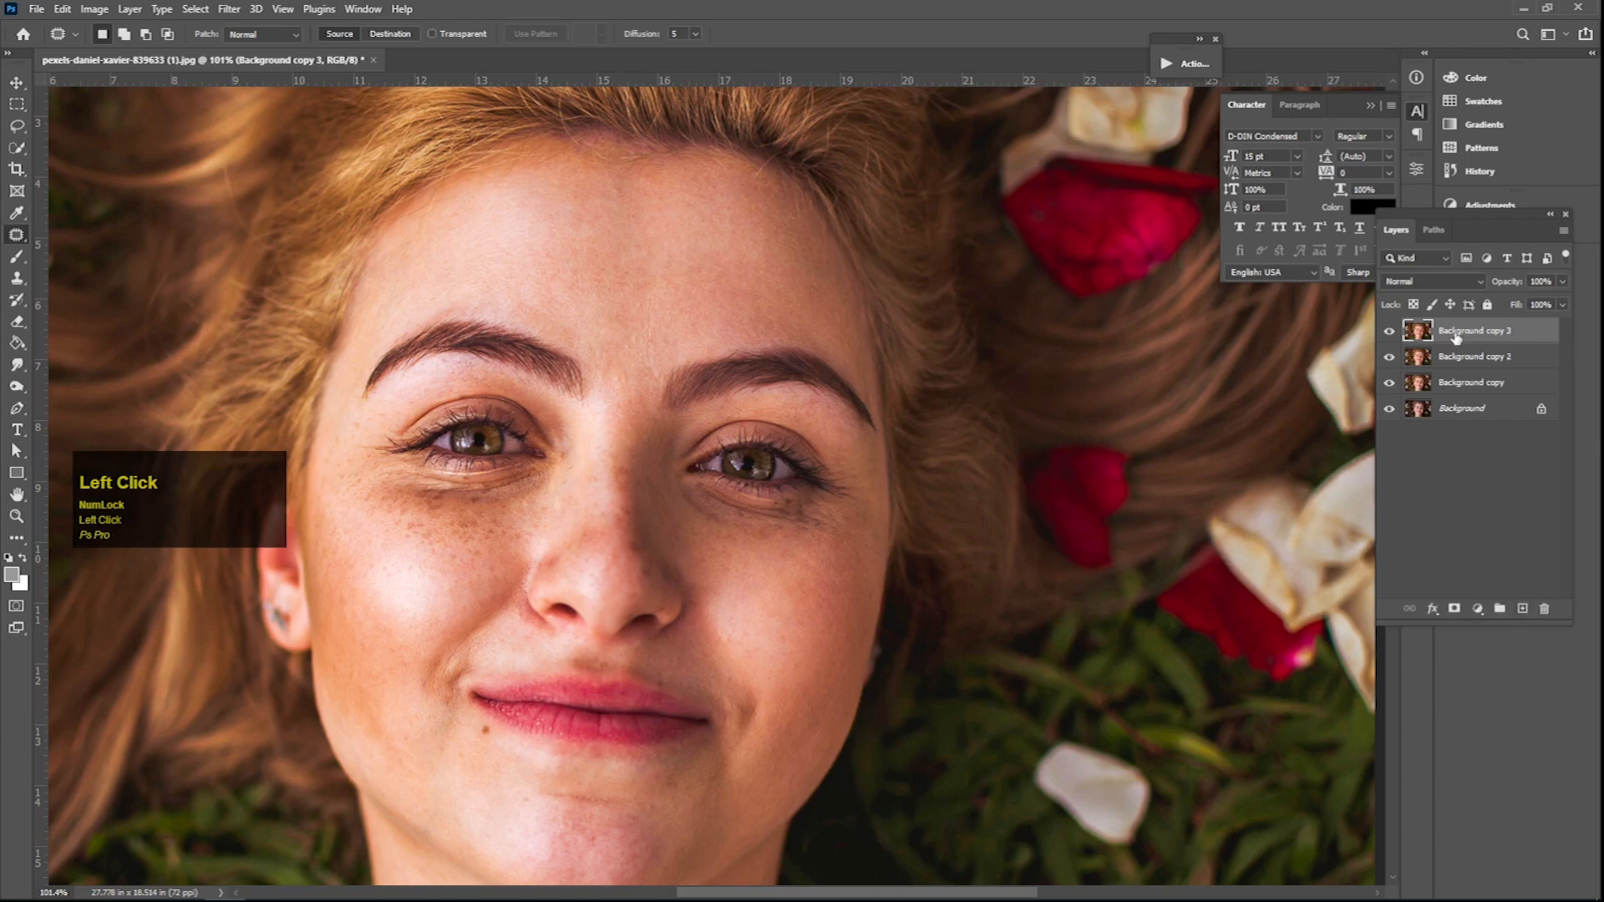
{"action": "type", "text": "Skin"}
{"action": "left_click", "coordinate": [1519, 334]}
Set the Skin layer's blend mode to Linear Light.
{"action": "left_click", "coordinate": [1431, 284]}
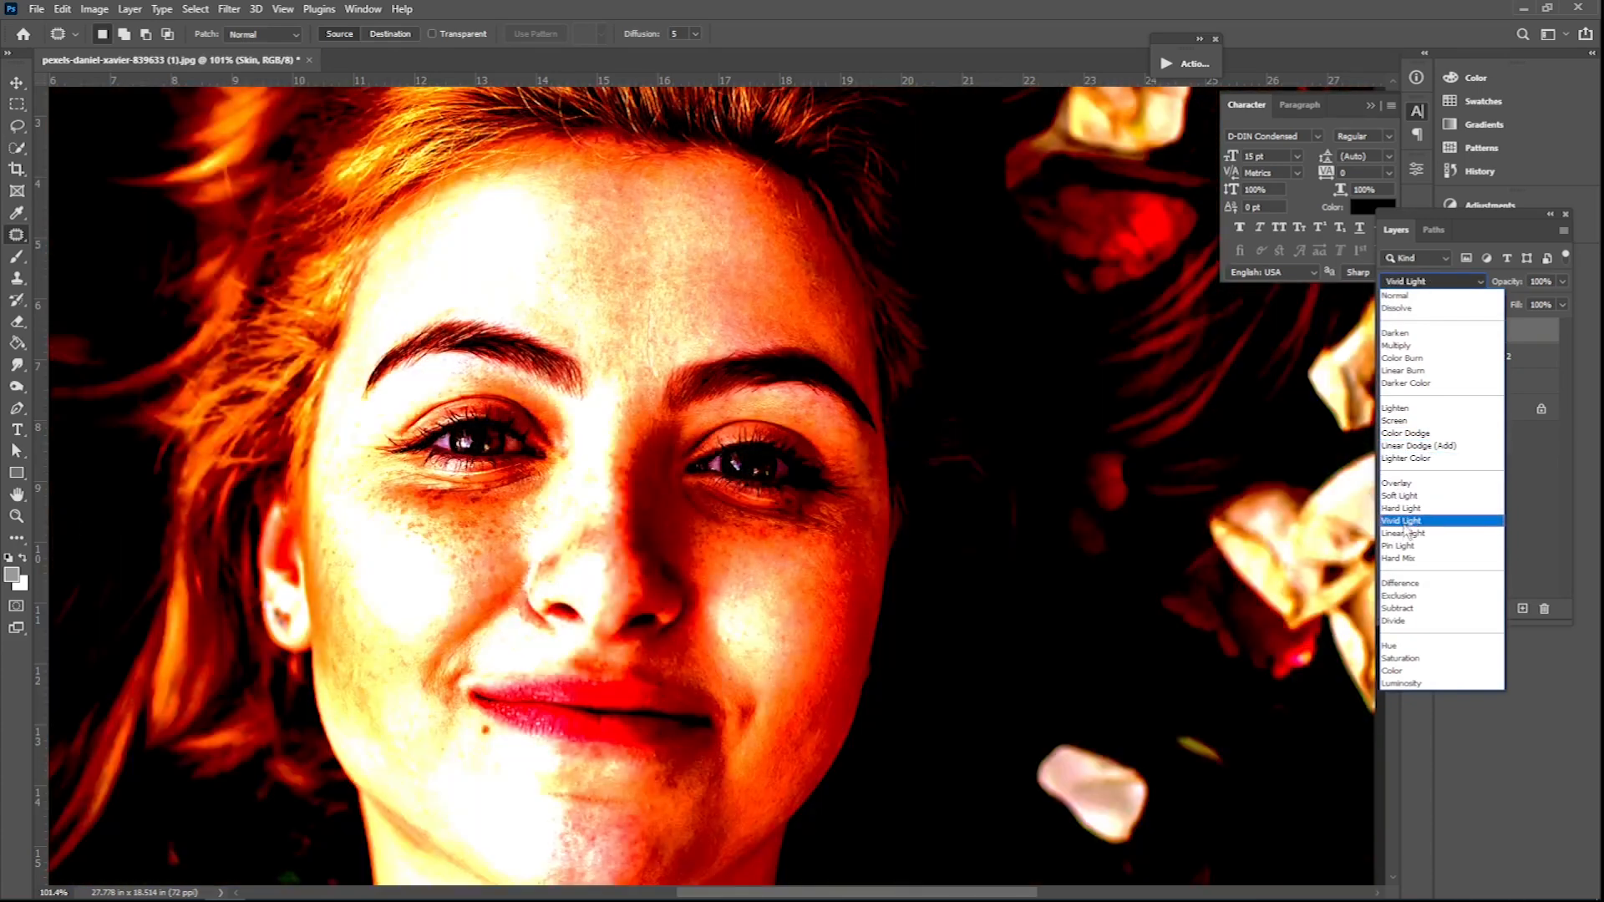
{"action": "left_click", "coordinate": [1406, 533]}
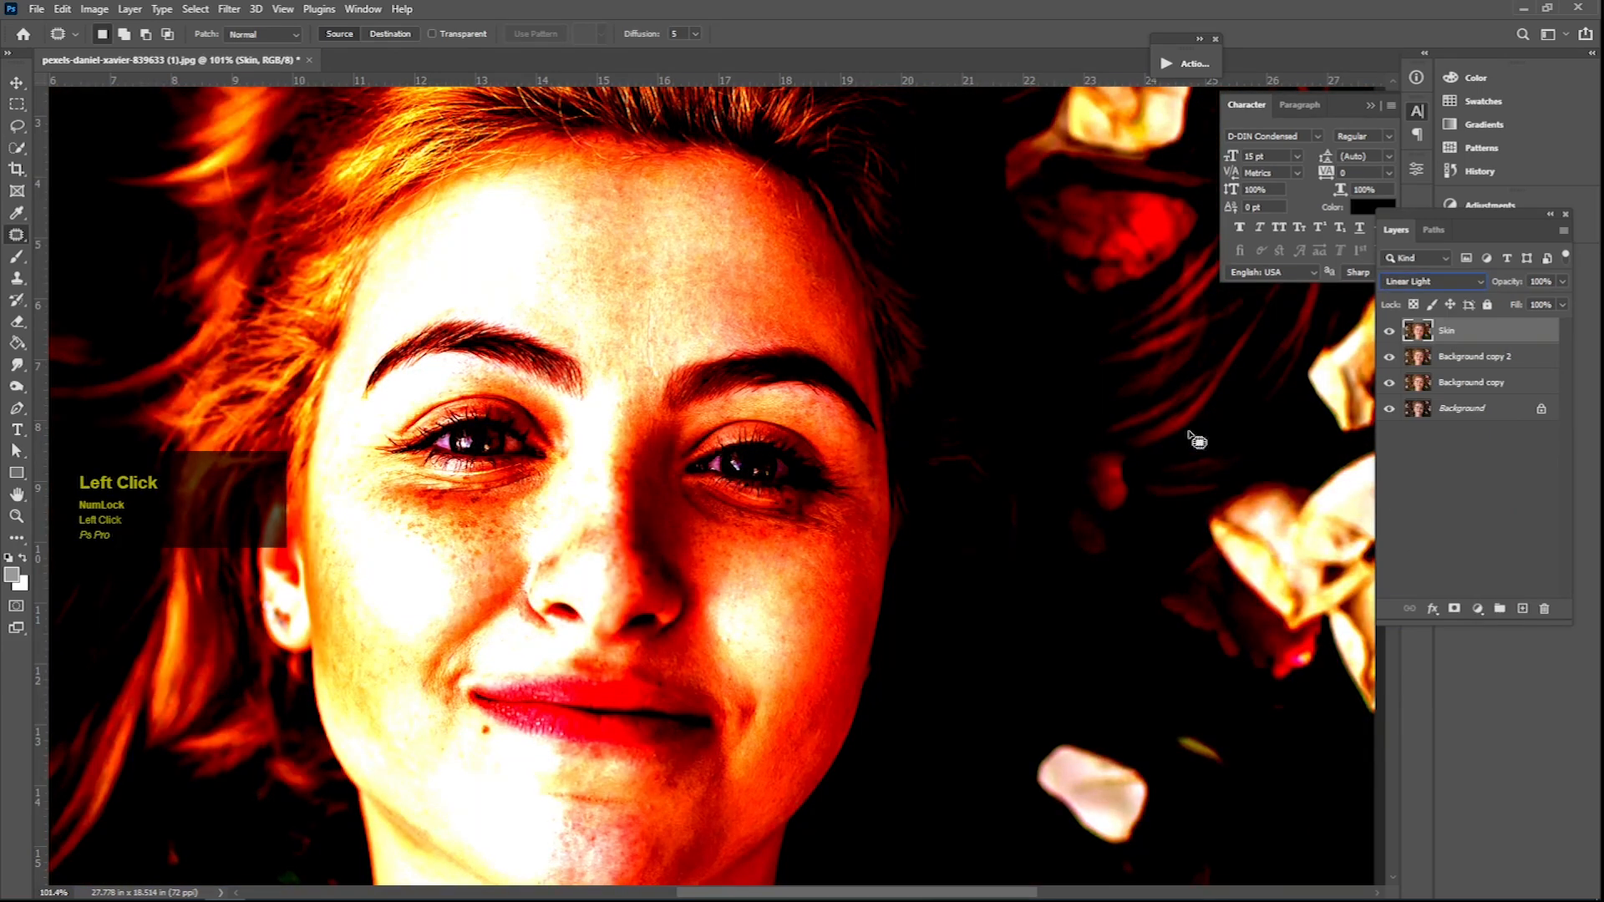
Invert the colours of the Skin layer.
{"action": "left_click", "coordinate": [95, 10]}
{"action": "mouse_move", "coordinate": [122, 52]}
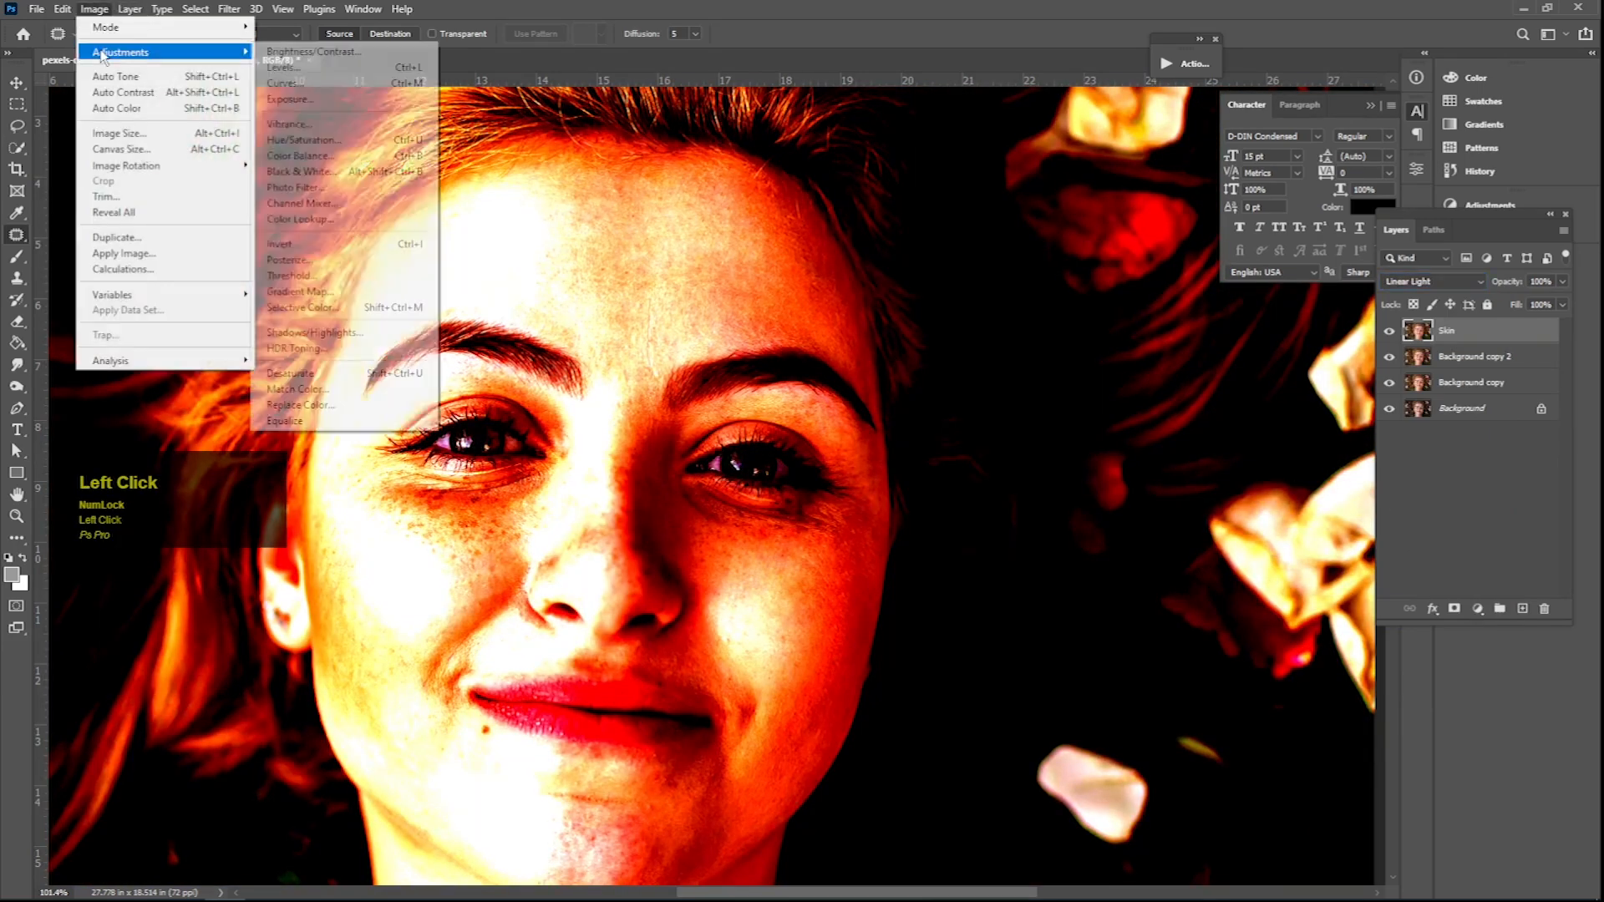
{"action": "left_click", "coordinate": [280, 244]}
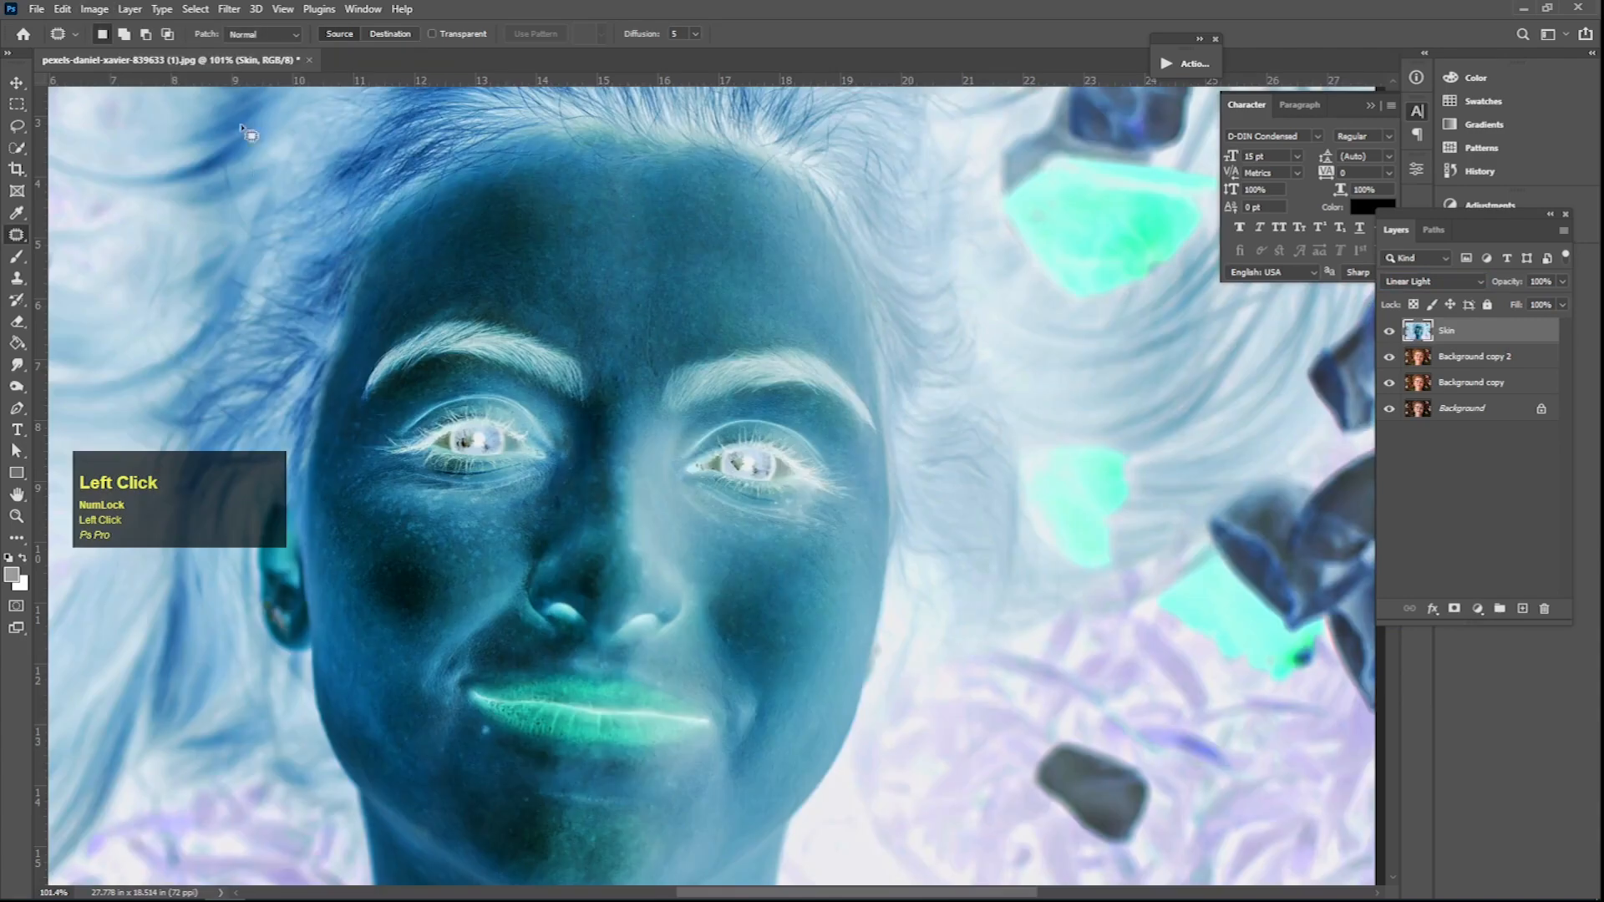
Apply a High Pass filter with a radius of 13.9 pixels to the Skin layer.
{"action": "left_click", "coordinate": [227, 12]}
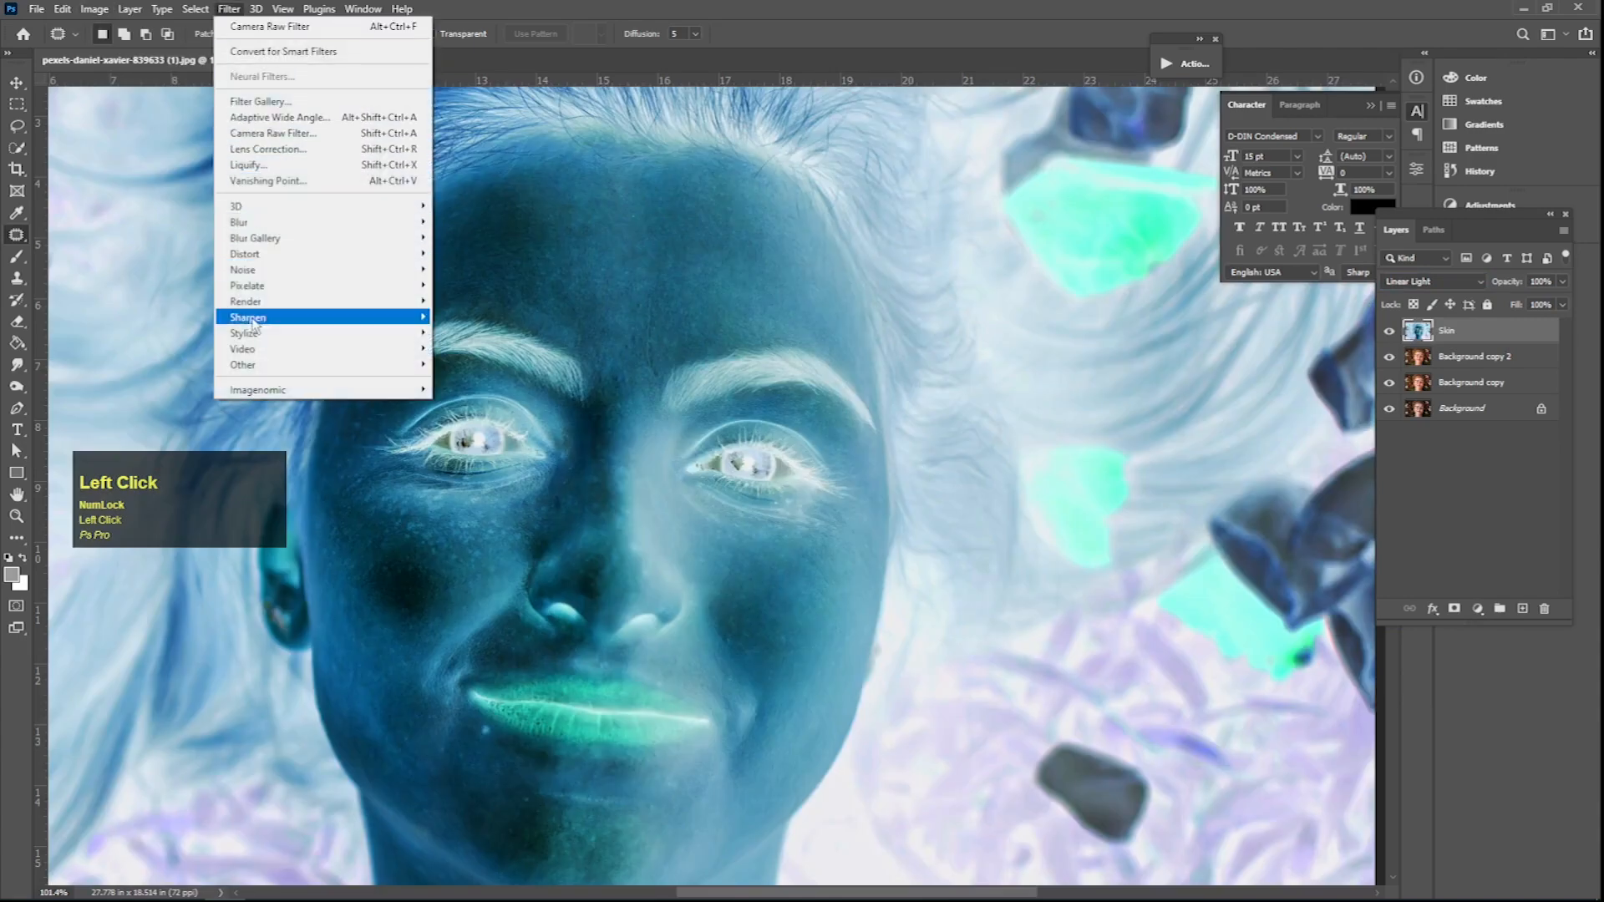
{"action": "mouse_move", "coordinate": [256, 365]}
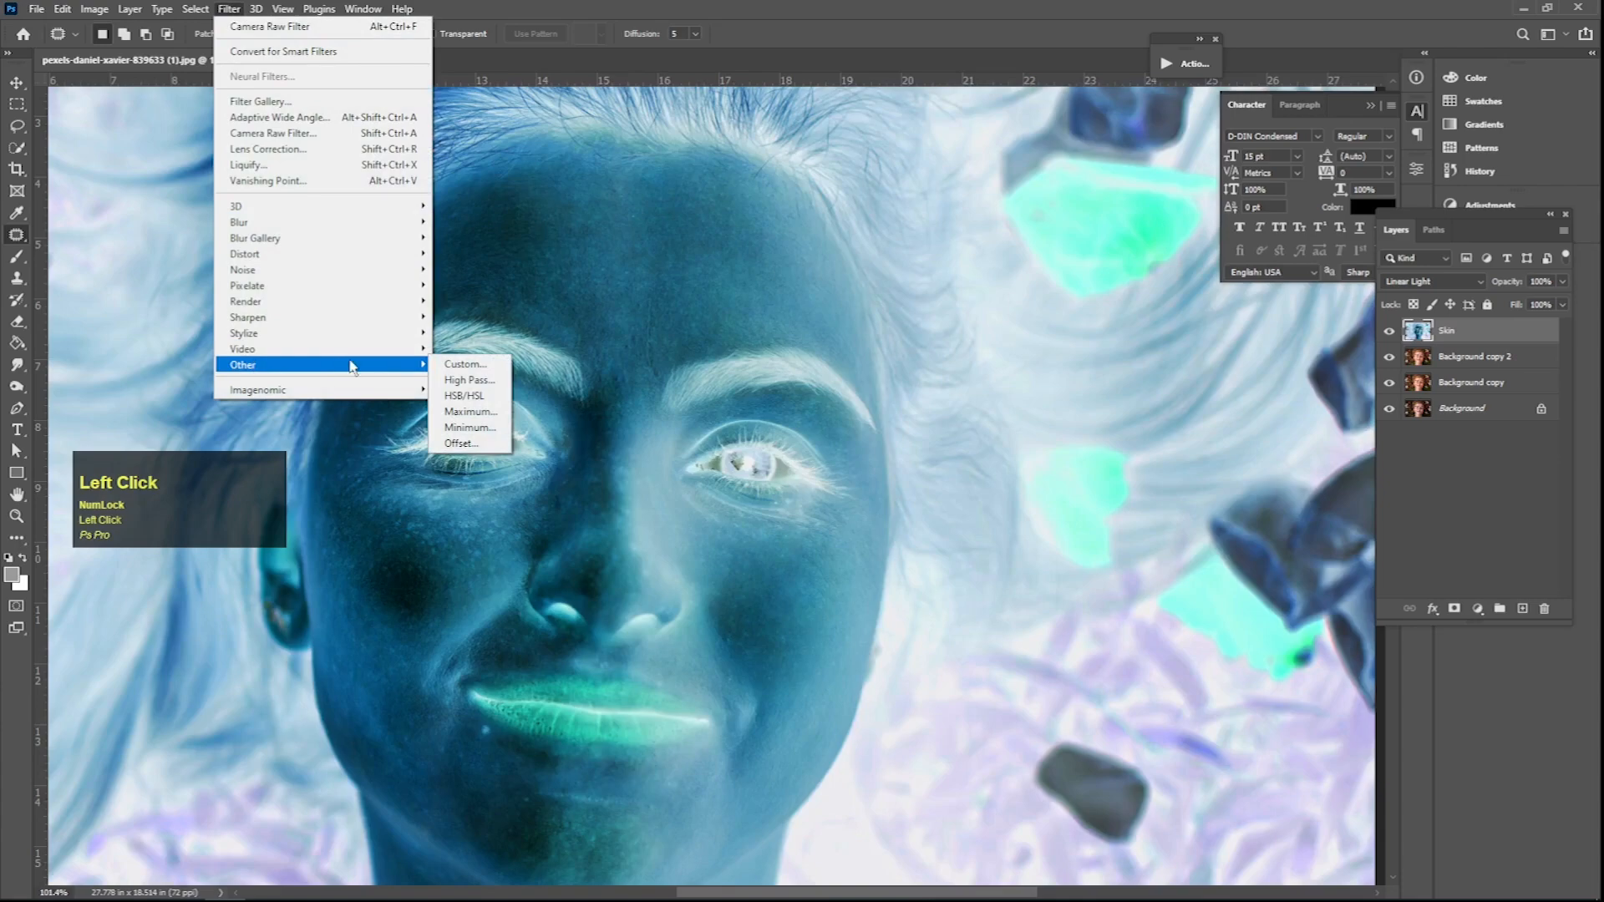
{"action": "left_click", "coordinate": [466, 380]}
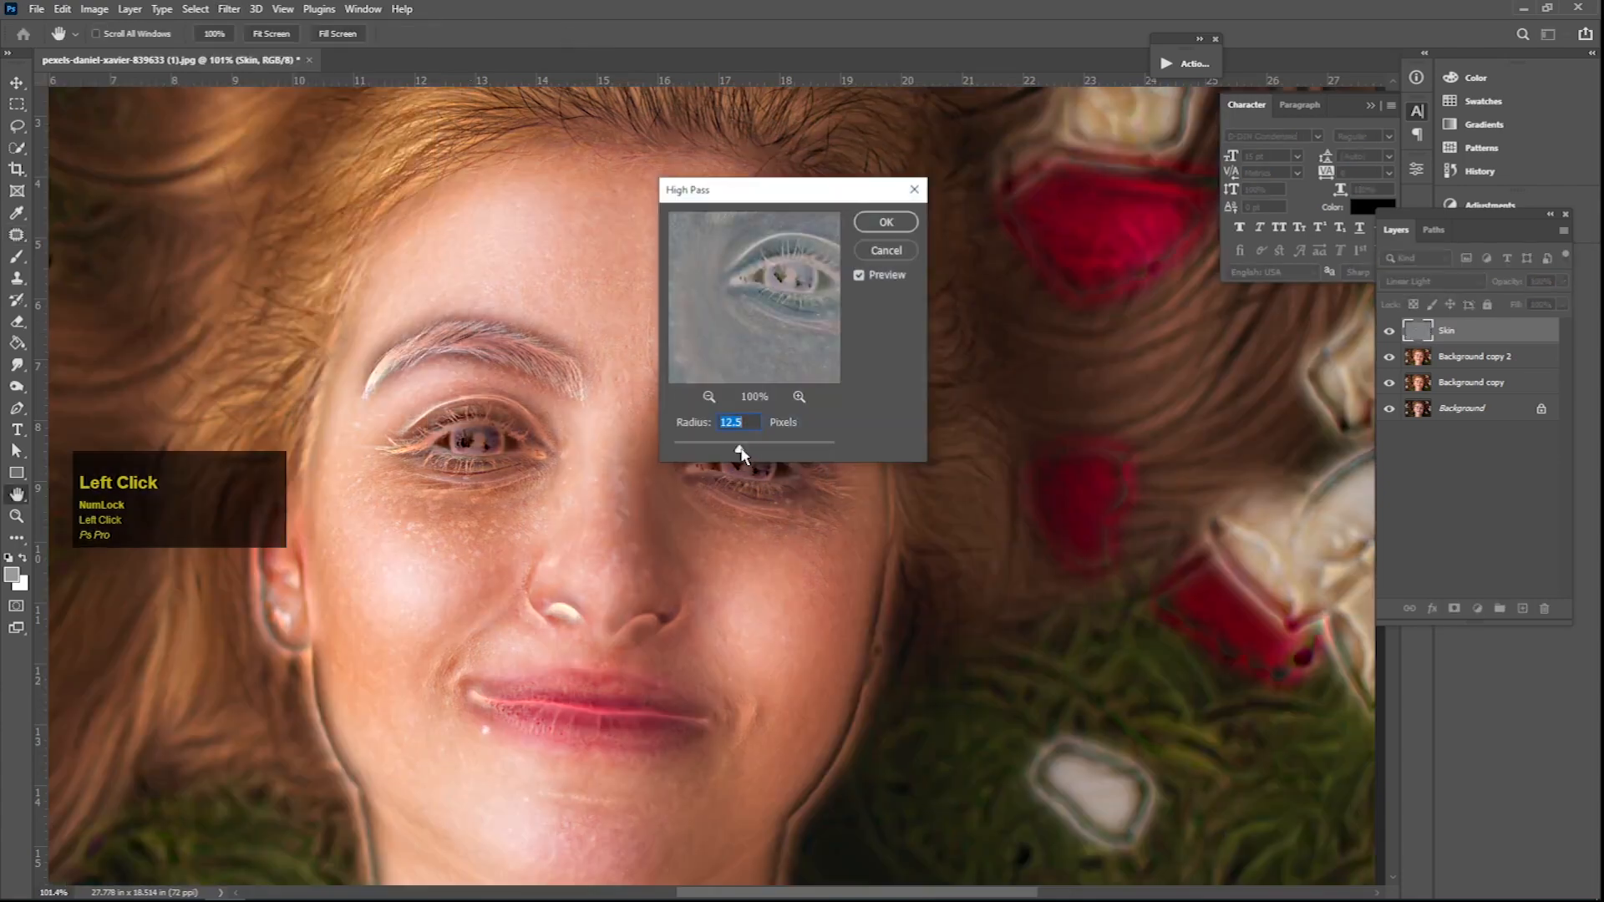
{"action": "left_click", "coordinate": [746, 451]}
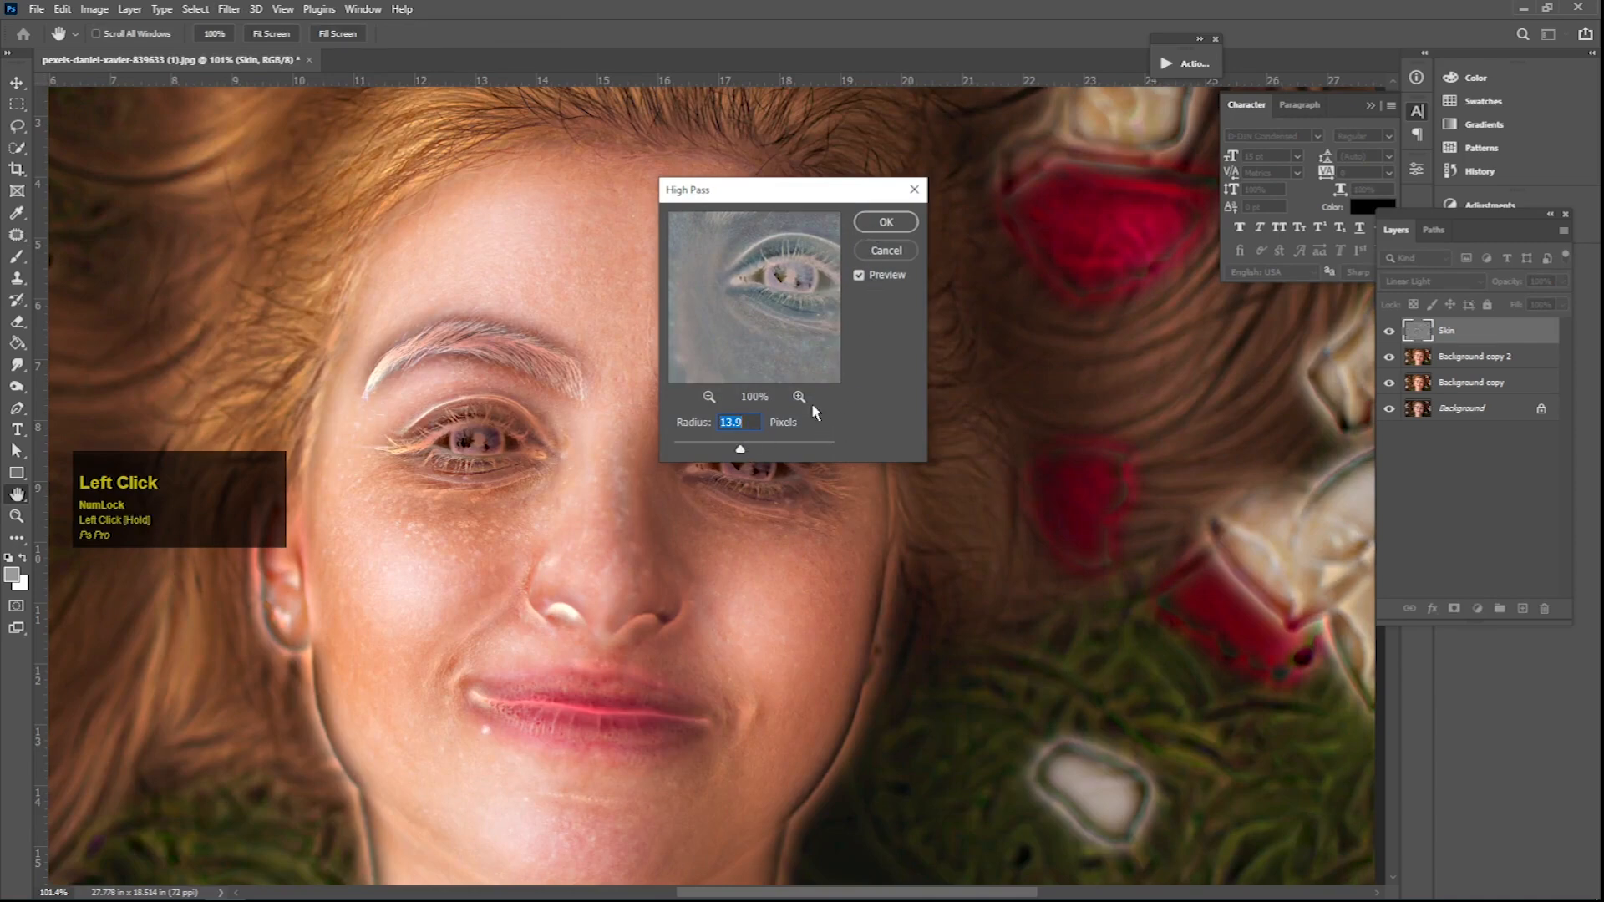
{"action": "left_click", "coordinate": [867, 281]}
{"action": "left_click", "coordinate": [867, 281]}
{"action": "left_click", "coordinate": [885, 223]}
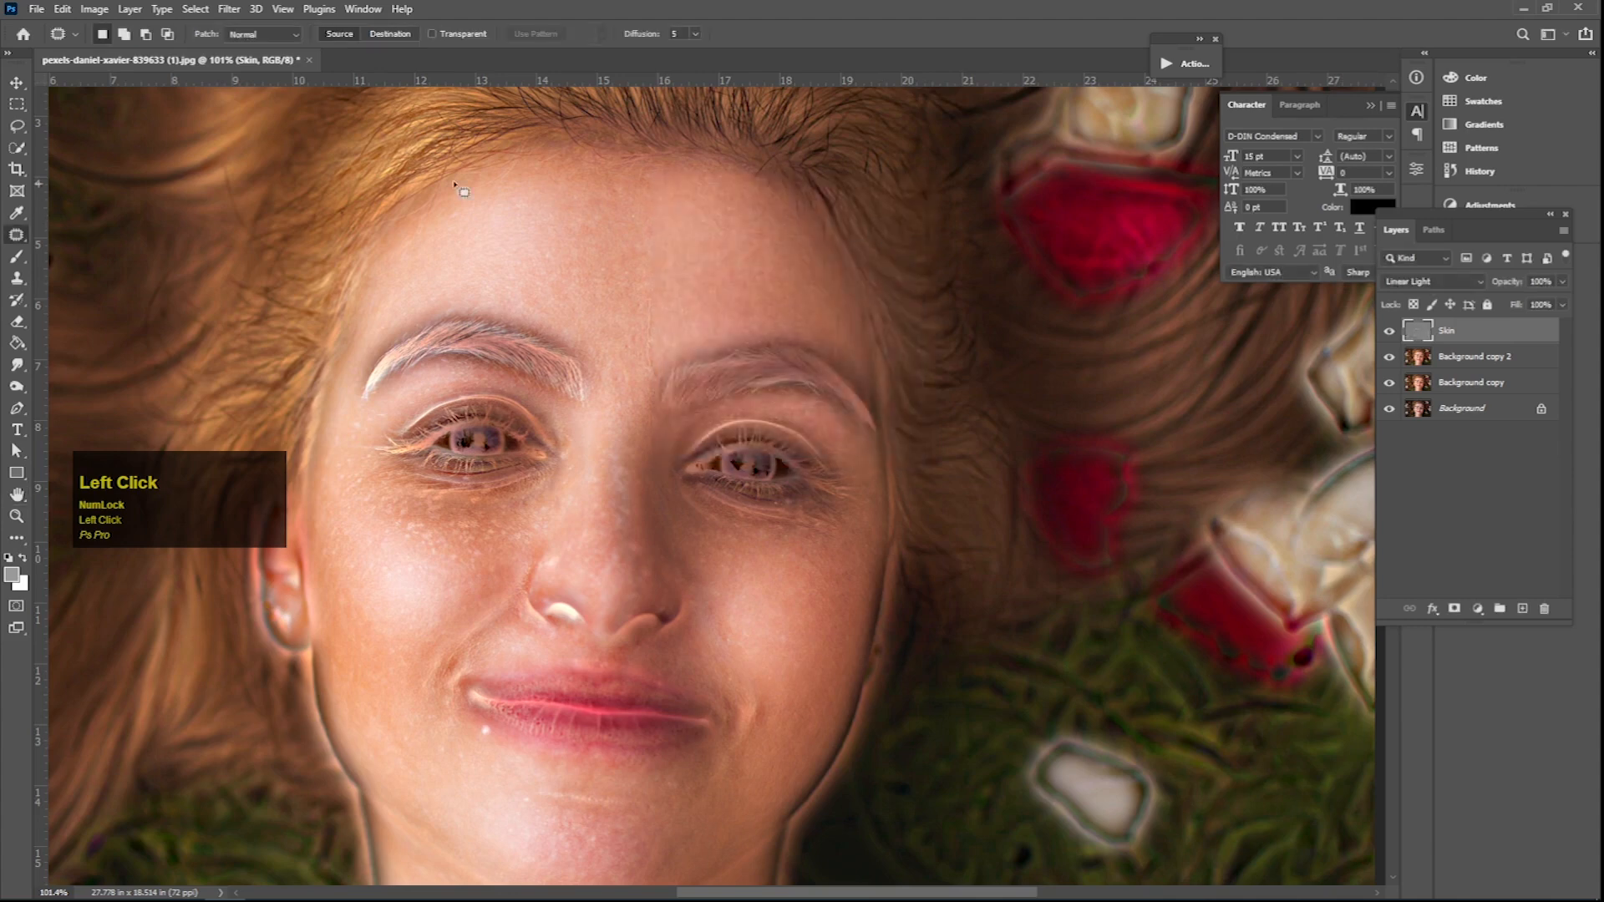
Apply a Surface Blur to the Skin layer with a radius of 7 pixels and a threshold of 61 levels.
{"action": "left_click", "coordinate": [229, 9]}
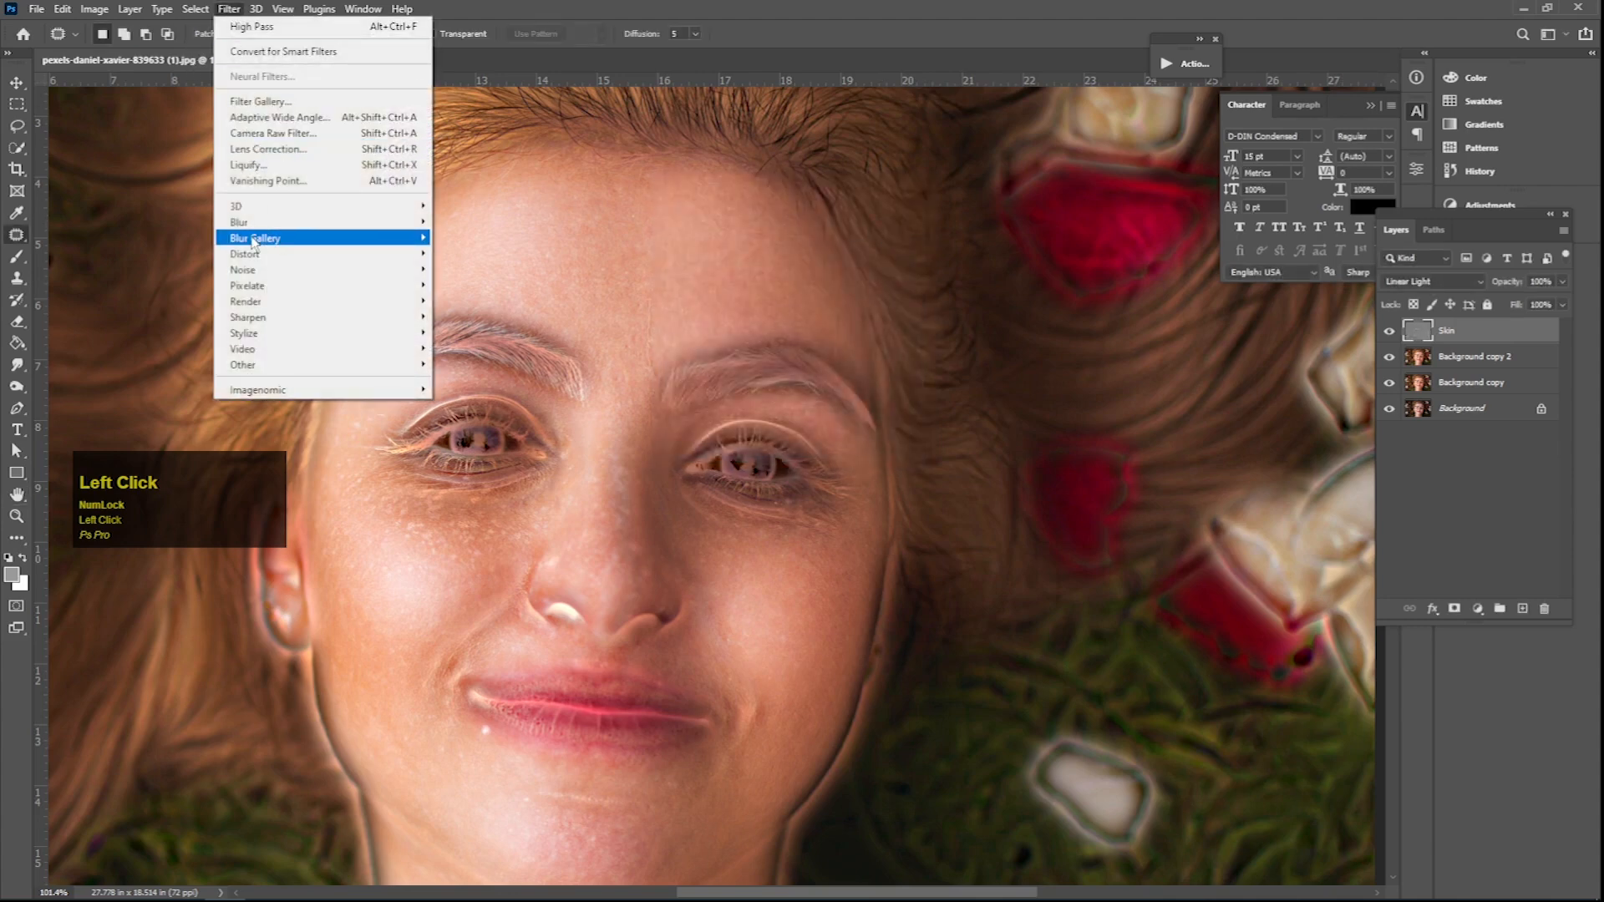
{"action": "mouse_move", "coordinate": [257, 224]}
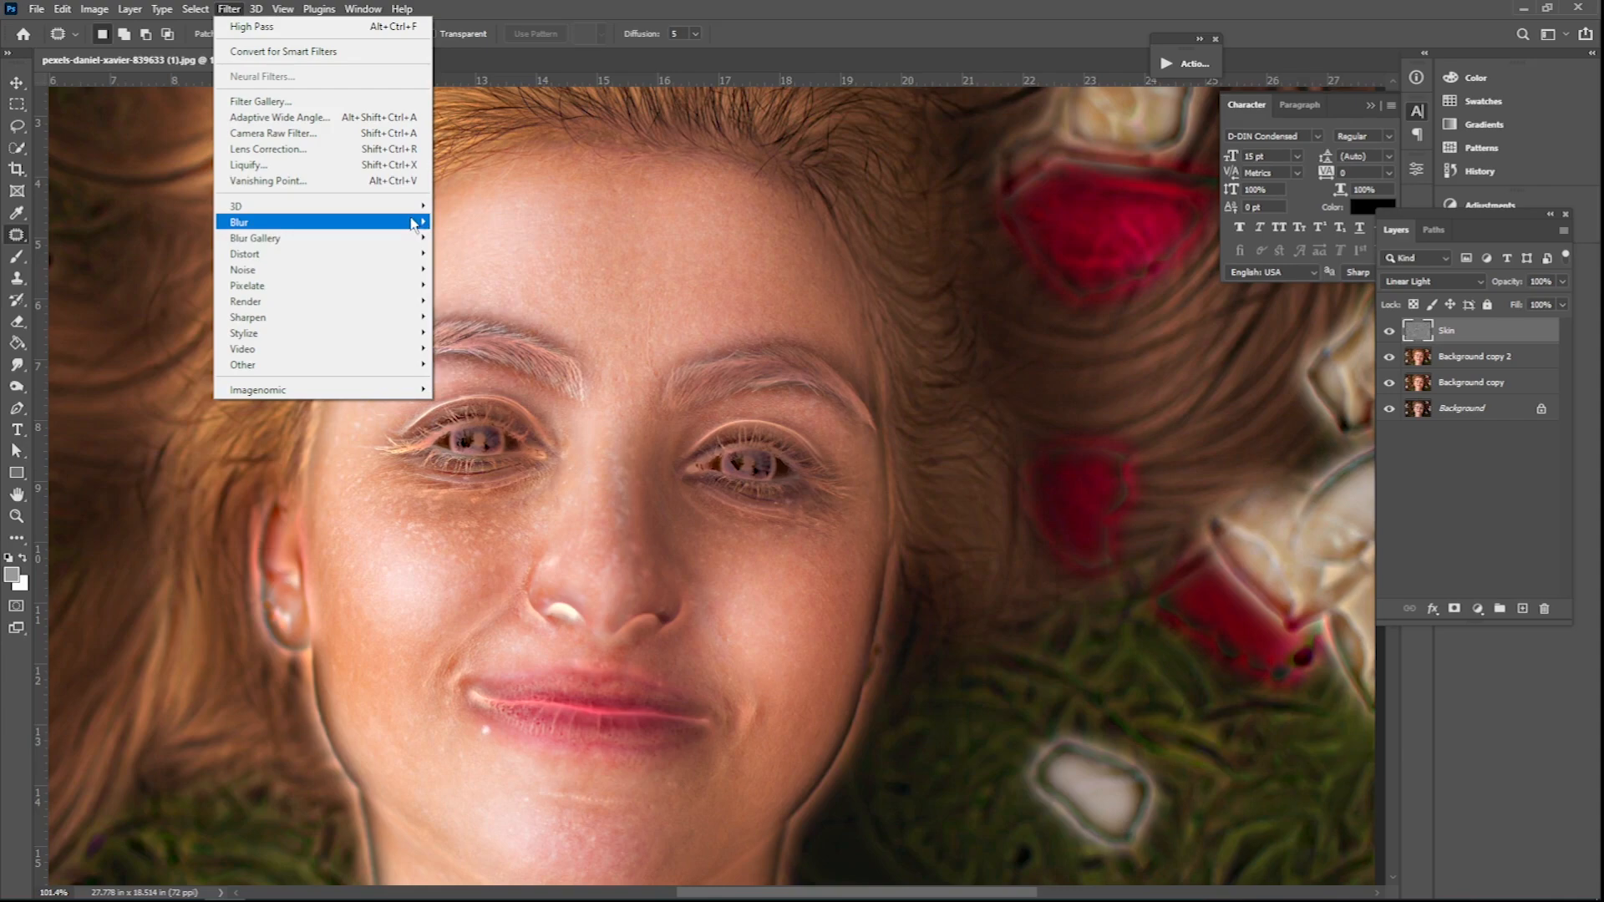
{"action": "mouse_move", "coordinate": [422, 224]}
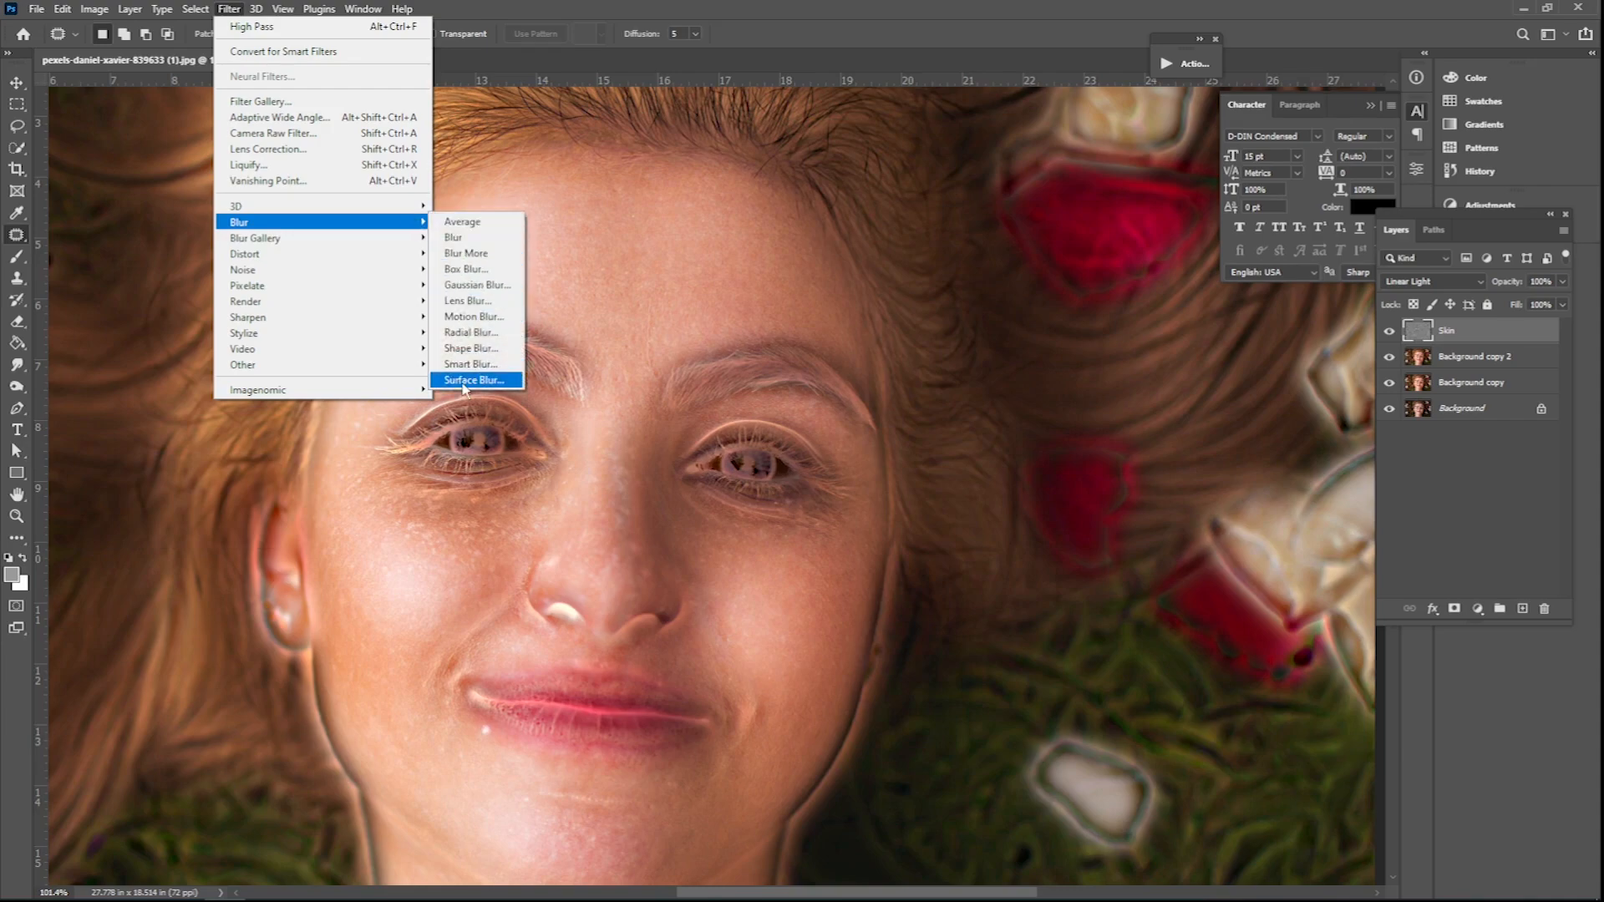
{"action": "left_click", "coordinate": [489, 380]}
{"action": "key", "text": "space"}
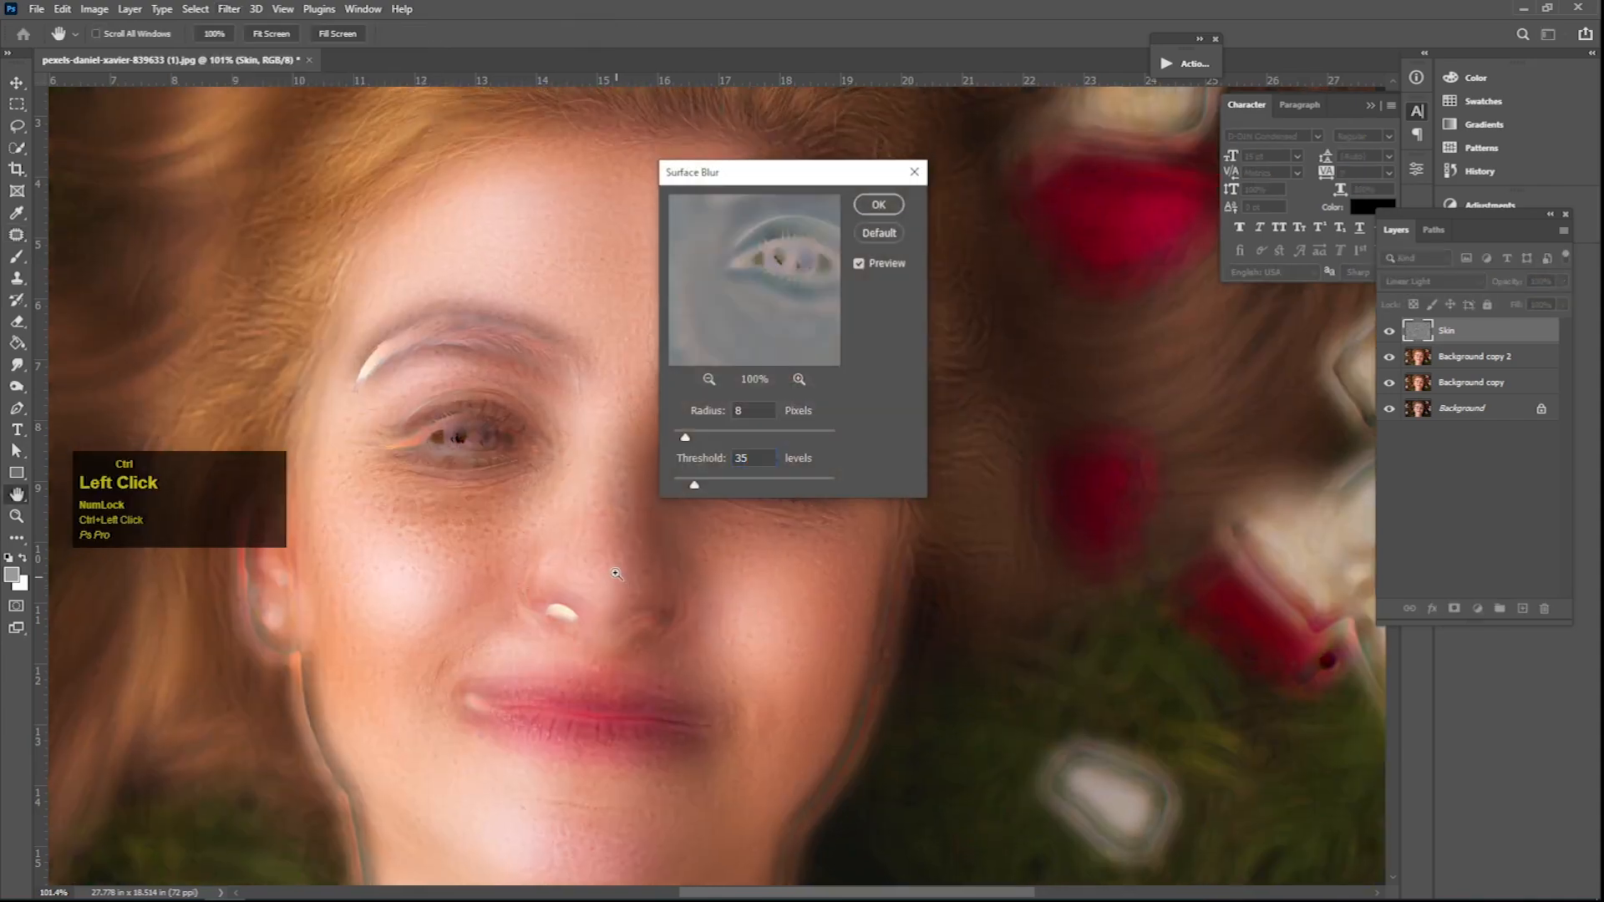
{"action": "left_click", "coordinate": [616, 560], "text": "ctrl"}
{"action": "left_click_drag", "start_coordinate": [556, 482], "coordinate": [683, 438]}
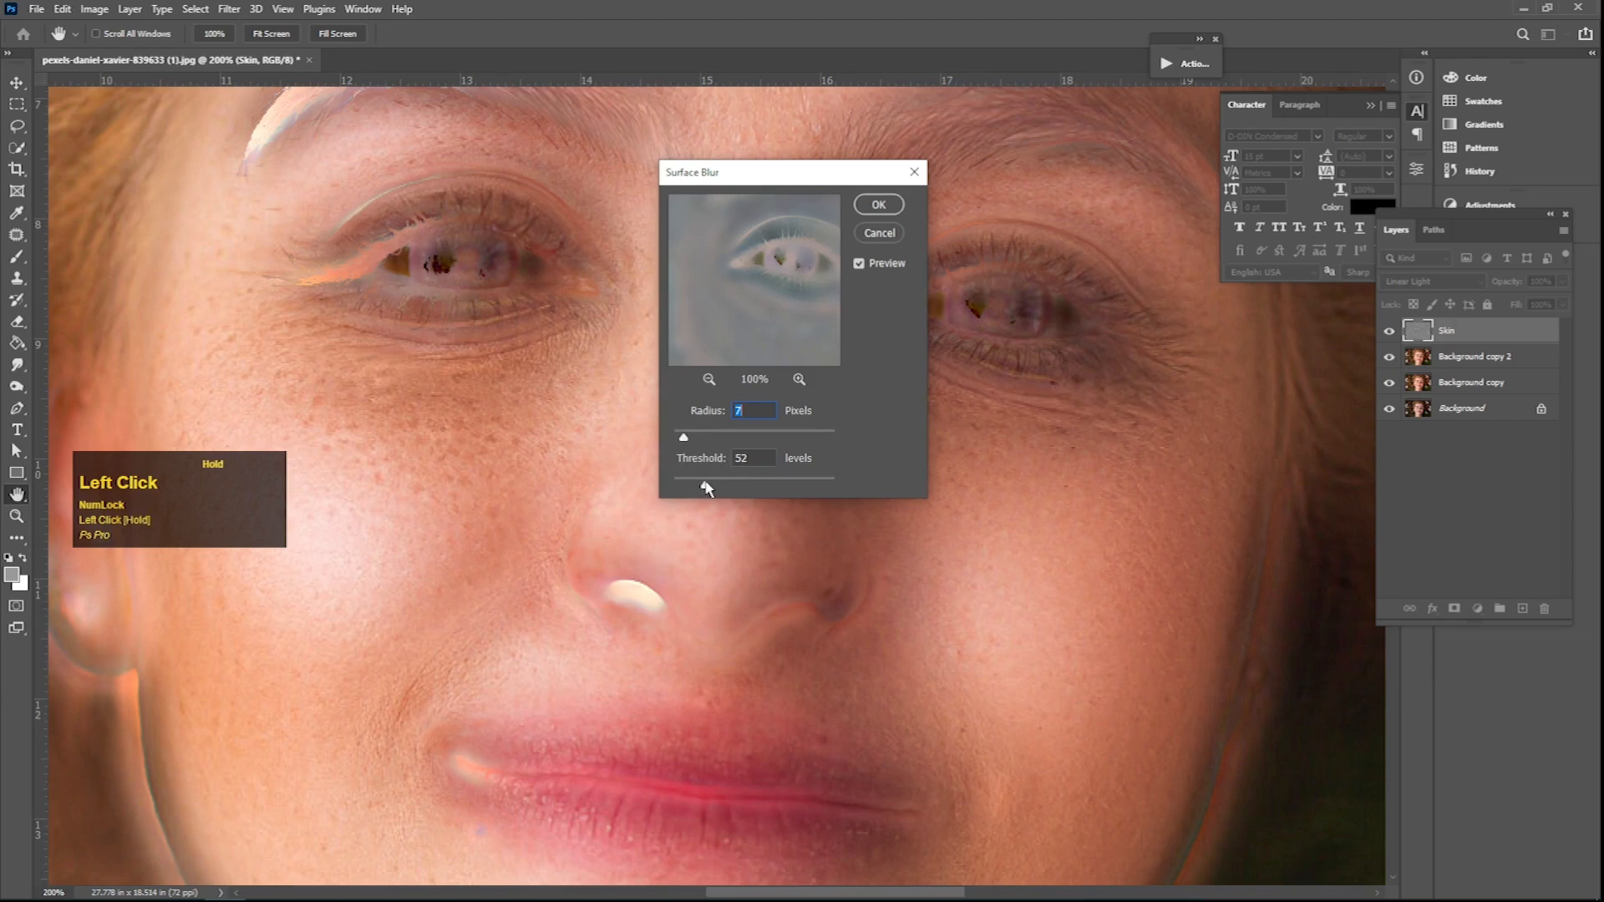
{"action": "left_click_drag", "start_coordinate": [706, 489], "coordinate": [712, 486]}
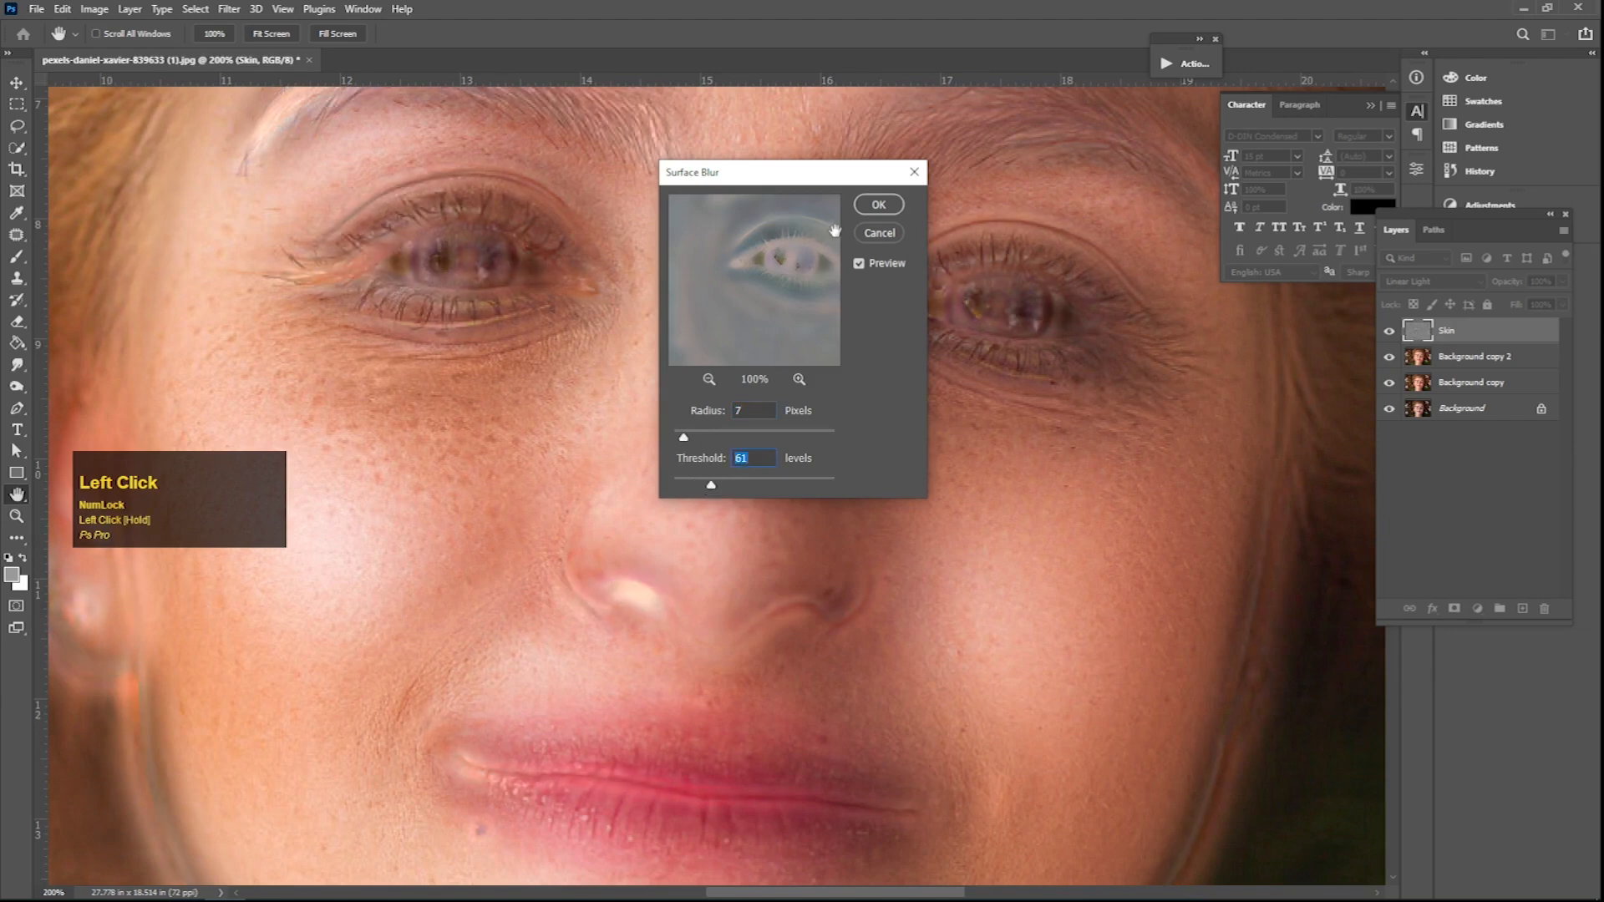
{"action": "left_click", "coordinate": [875, 209]}
Add a layer mask to the Skin layer and invert the mask to black.
{"action": "left_click_drag", "start_coordinate": [720, 354], "coordinate": [660, 351]}
{"action": "left_click_drag", "start_coordinate": [760, 336], "coordinate": [914, 357]}
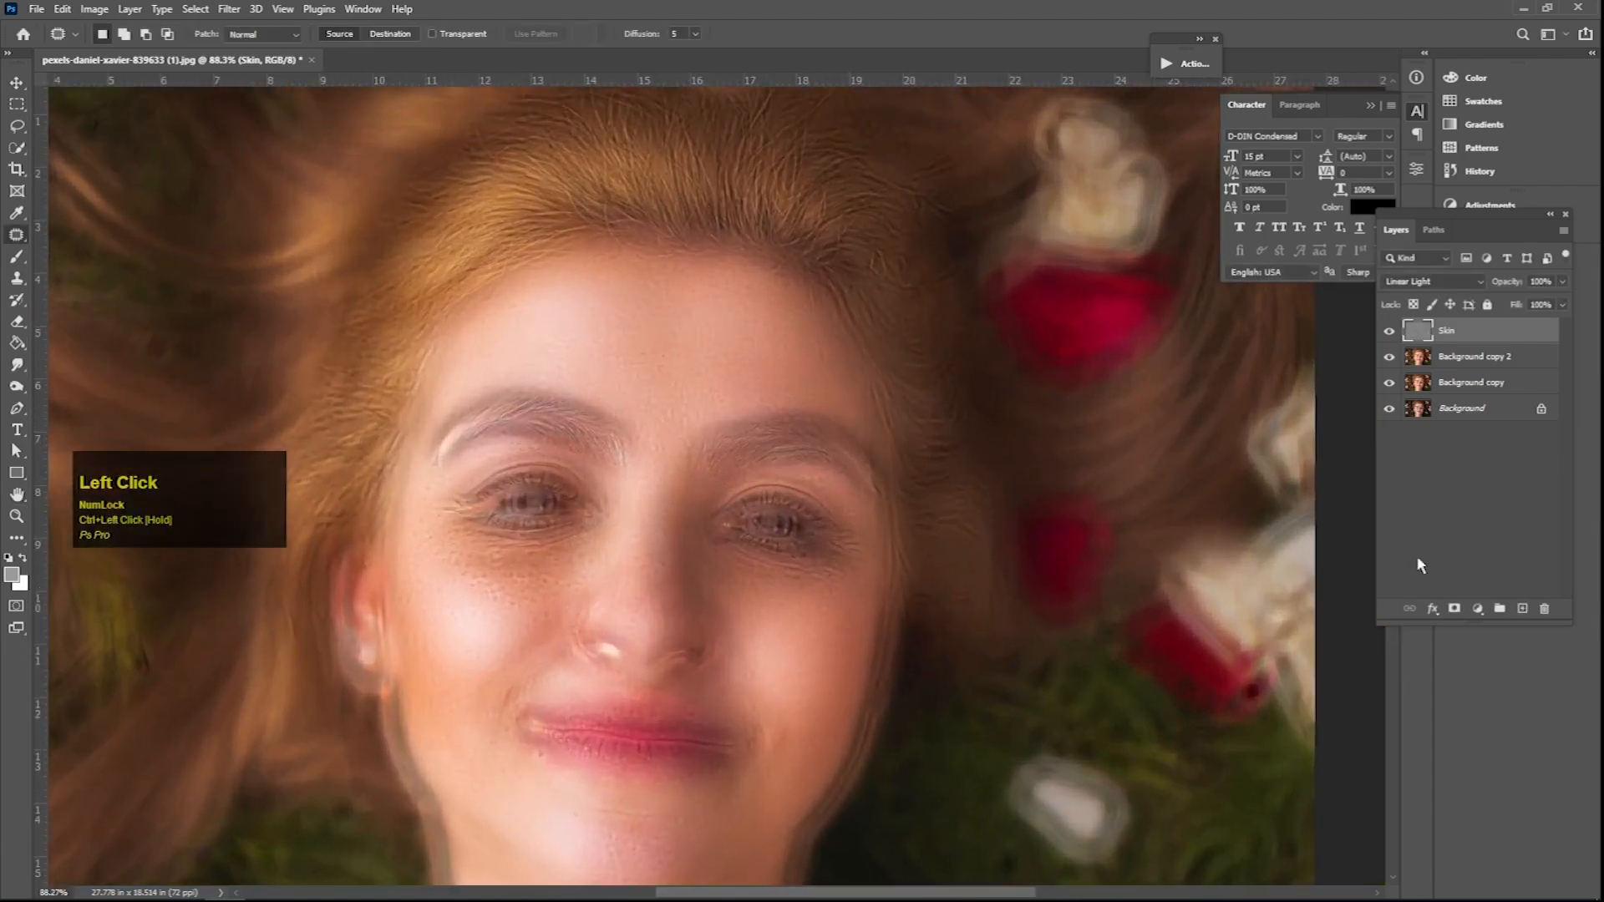
{"action": "left_click", "coordinate": [1477, 610]}
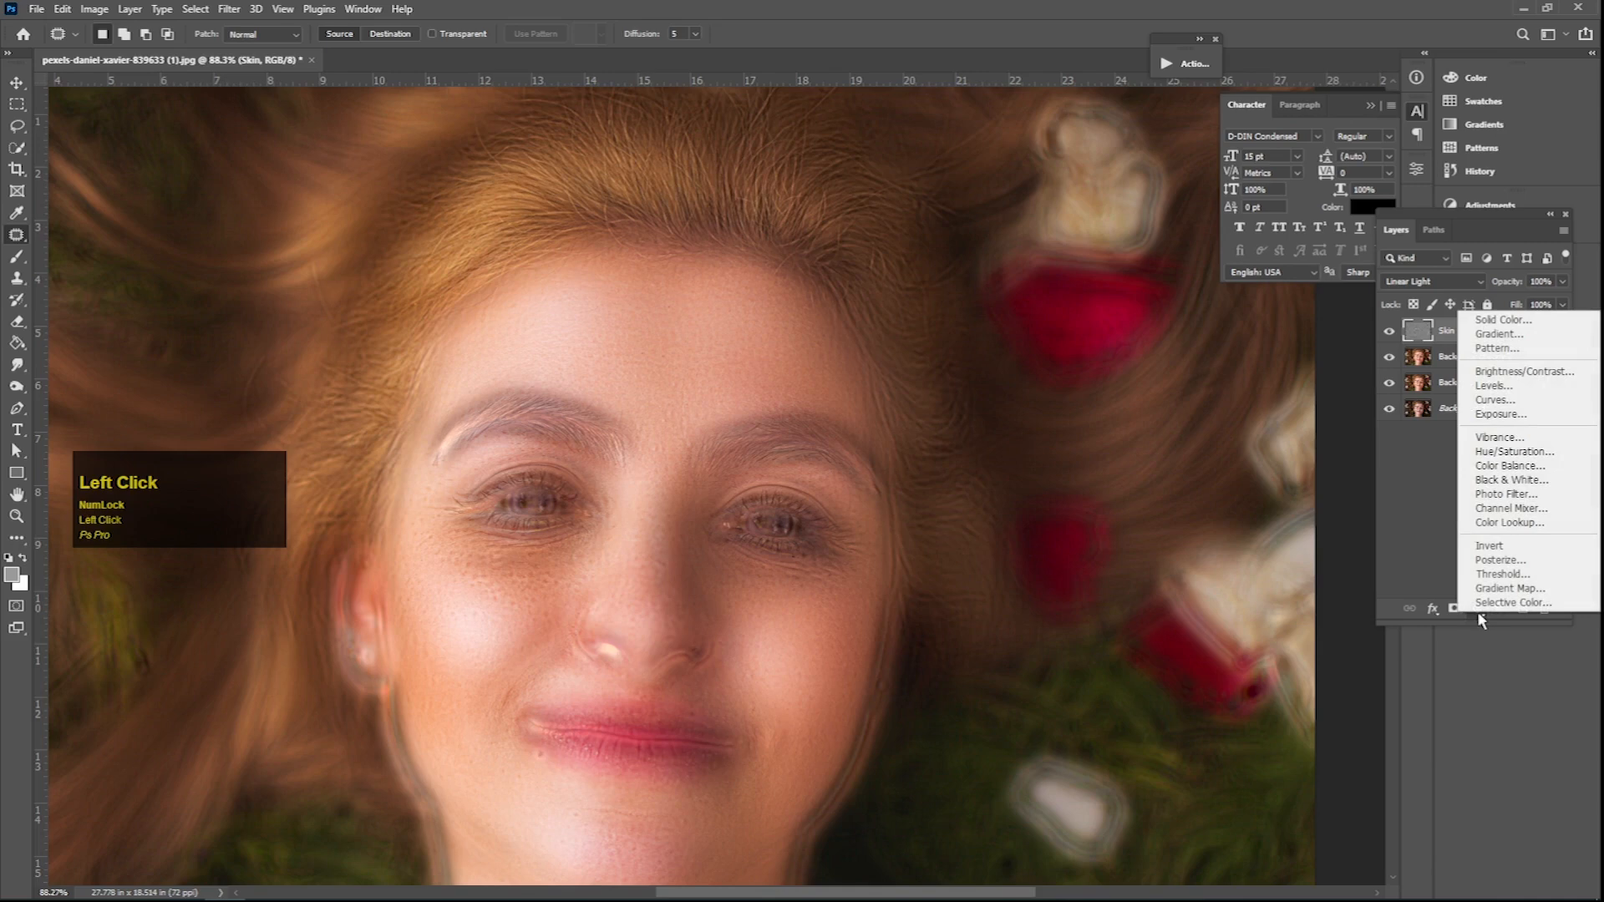
{"action": "left_click", "coordinate": [1430, 601]}
{"action": "left_click", "coordinate": [1453, 609]}
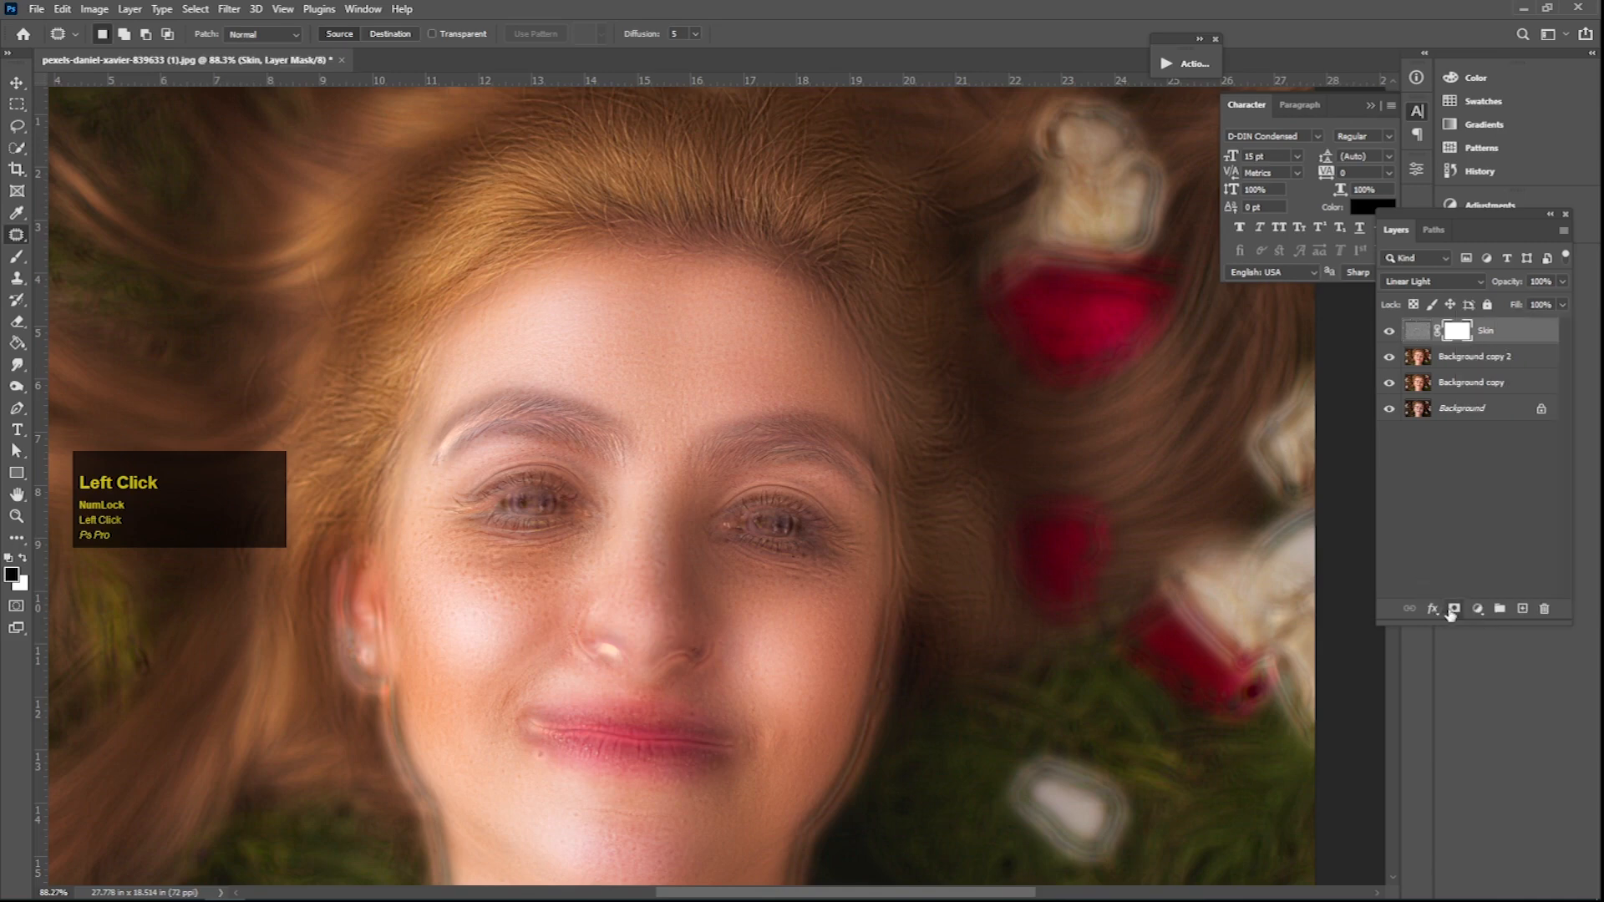
{"action": "left_click", "coordinate": [85, 12]}
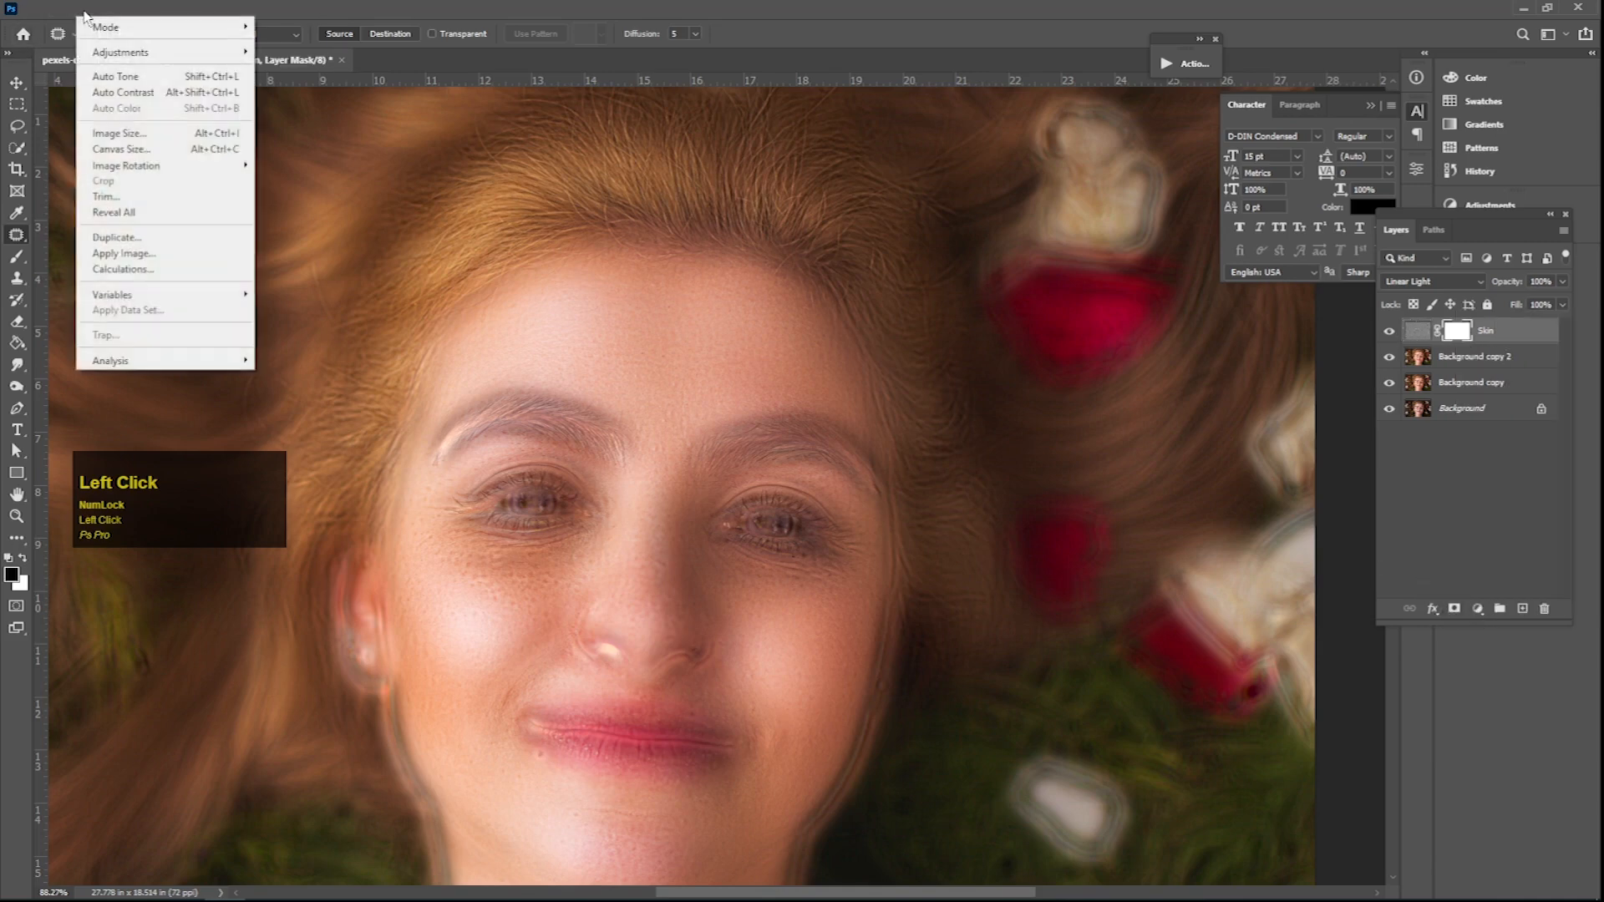
{"action": "mouse_move", "coordinate": [167, 51]}
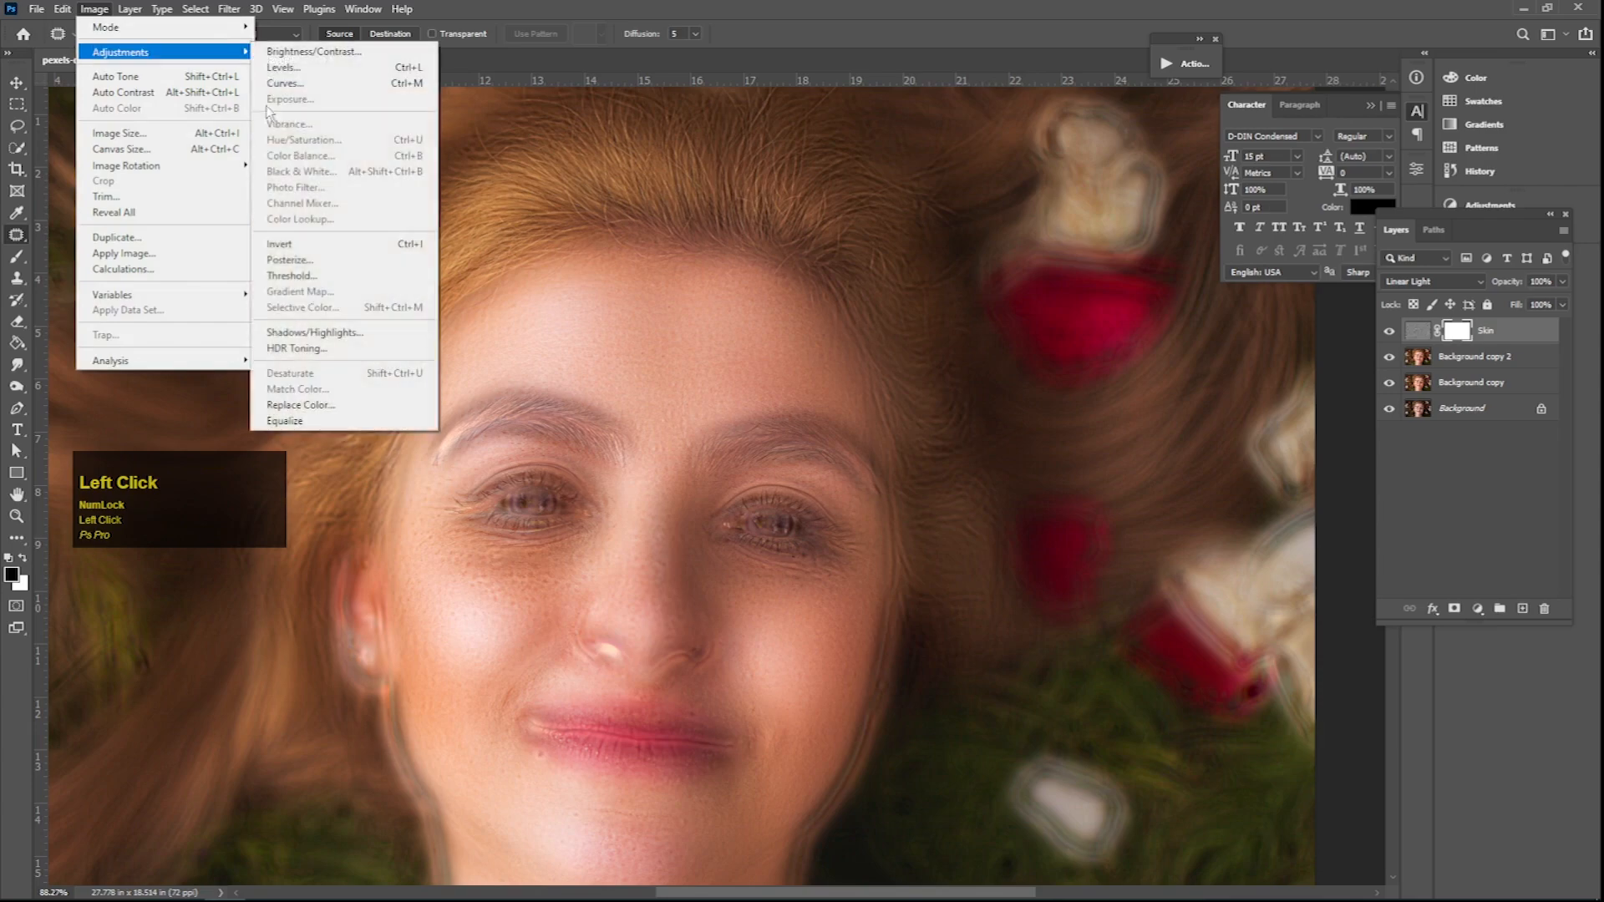
{"action": "left_click", "coordinate": [278, 244]}
Paint white on the Skin layer's mask over the forehead with the Brush tool at 100% opacity.
{"action": "mouse_move", "coordinate": [700, 419]}
{"action": "left_mouse_down"}
{"action": "mouse_move", "coordinate": [709, 433]}
{"action": "mouse_move", "coordinate": [662, 469]}
{"action": "mouse_move", "coordinate": [697, 419]}
{"action": "left_mouse_up"}
{"action": "left_click_drag", "start_coordinate": [733, 311], "coordinate": [785, 373]}
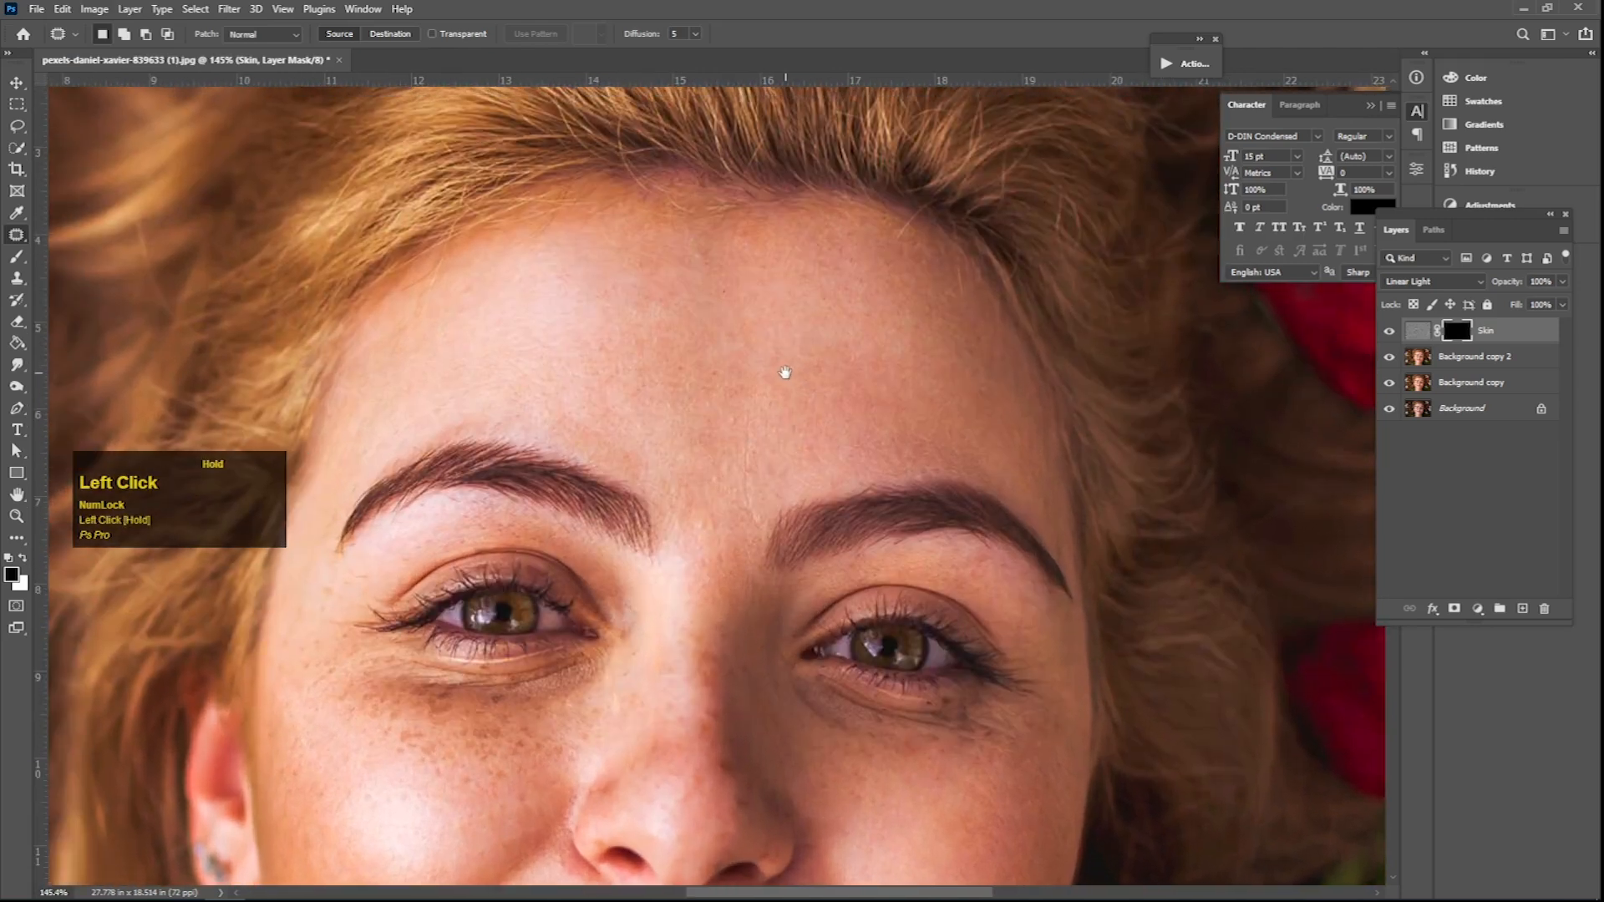
{"action": "left_click", "coordinate": [12, 259]}
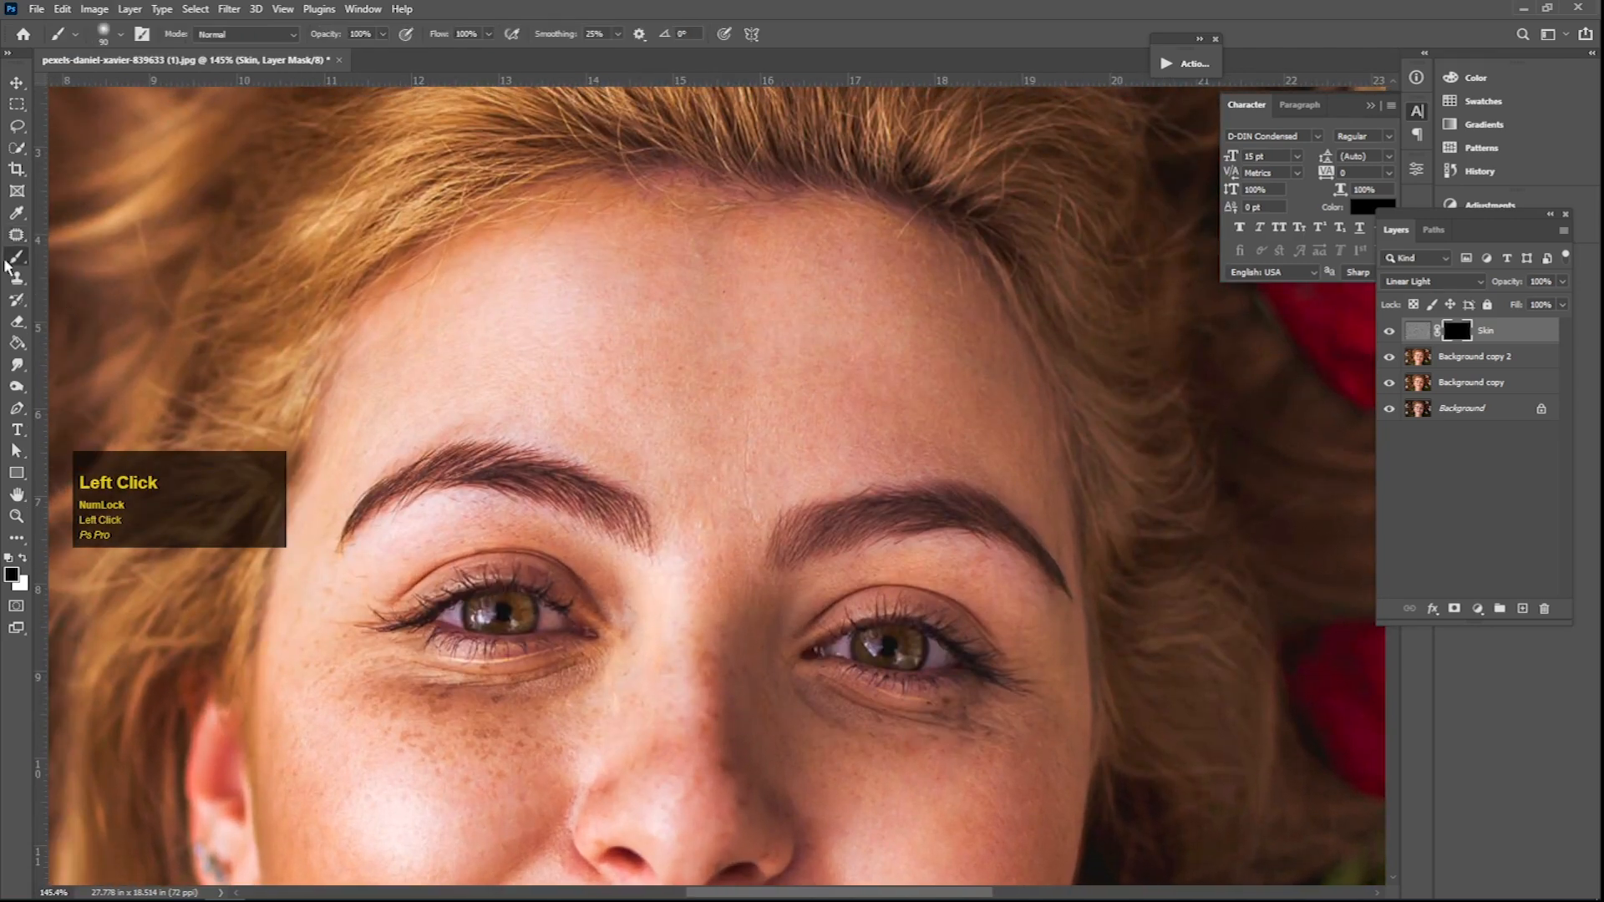
{"action": "left_click", "coordinate": [23, 558]}
{"action": "left_click", "coordinate": [382, 35]}
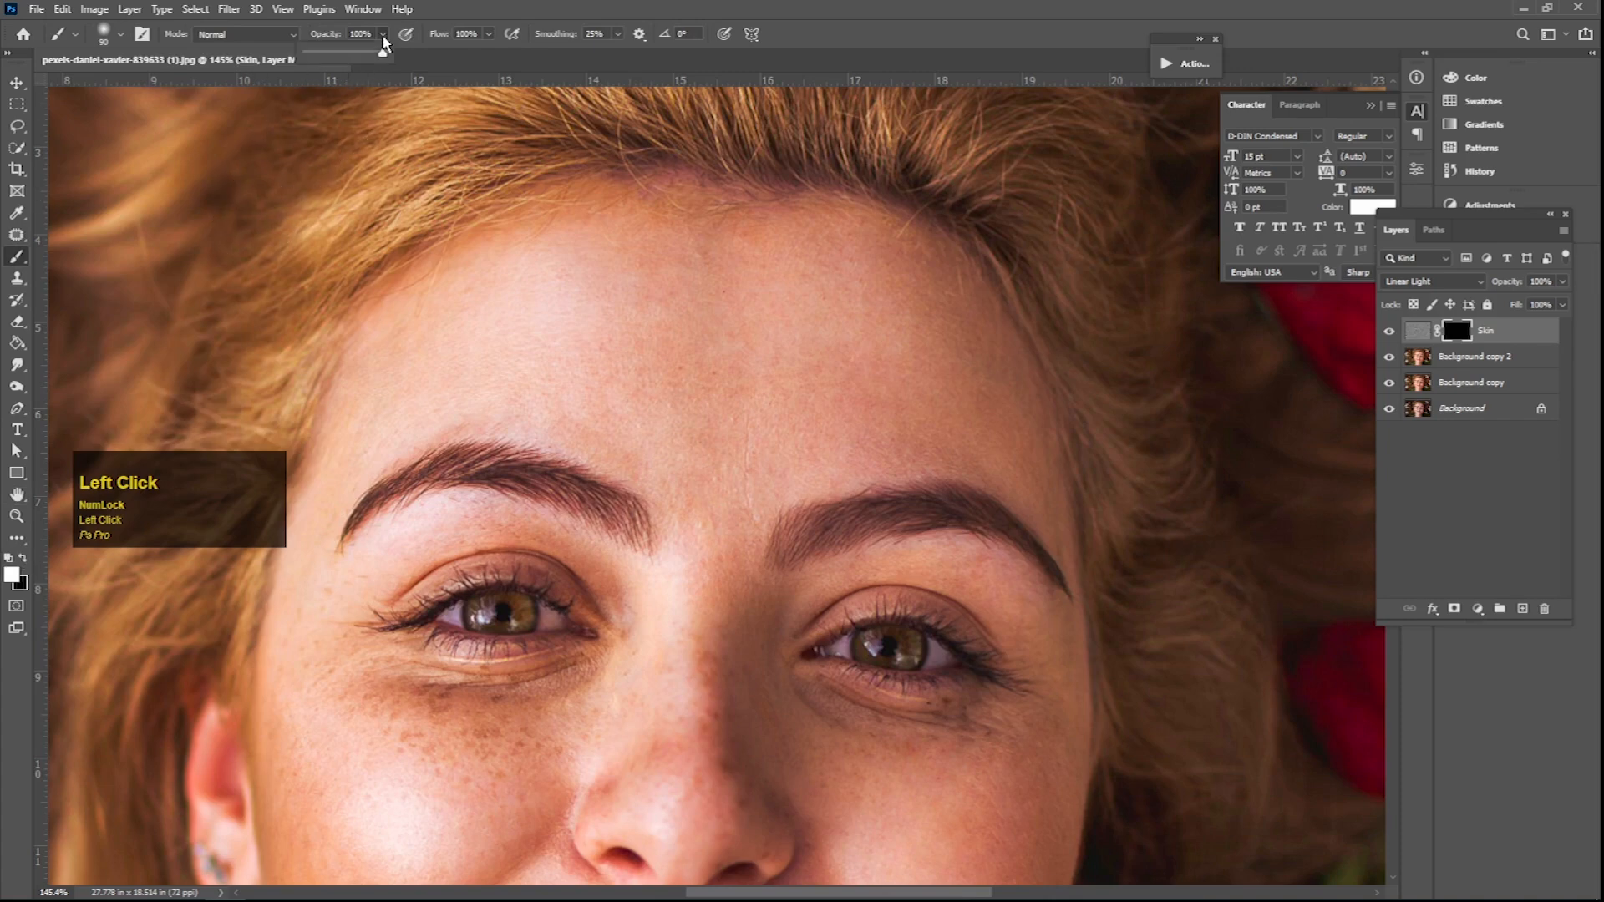
{"action": "key", "text": "space"}
{"action": "left_click_drag", "start_coordinate": [752, 458], "coordinate": [716, 483]}
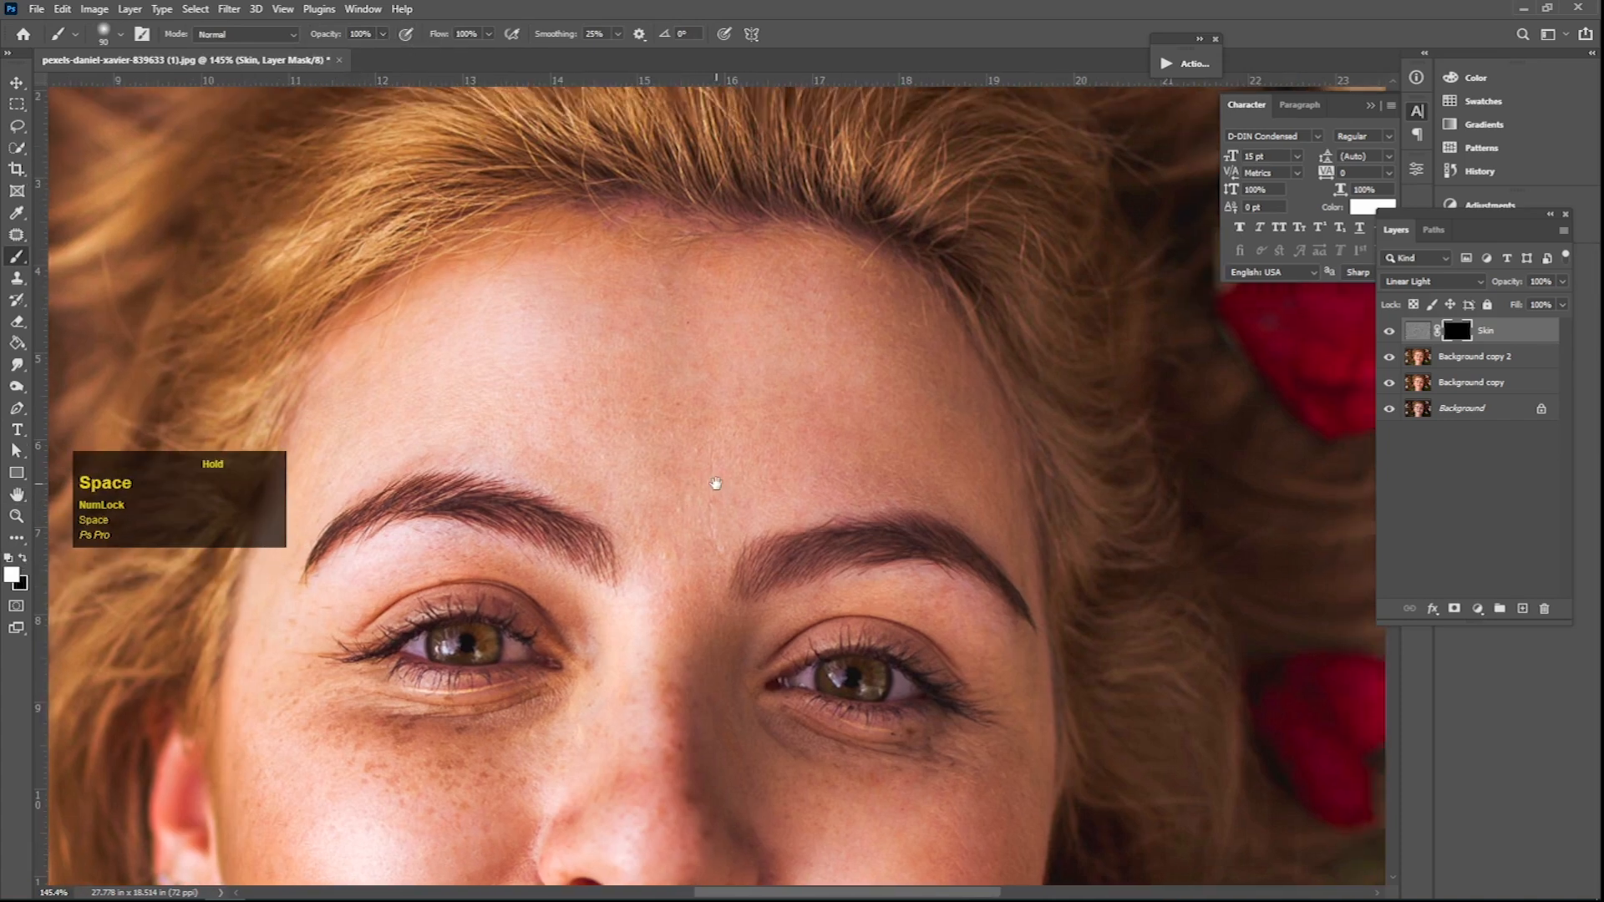
{"action": "key", "text": "ctrl+space"}
{"action": "left_click_drag", "start_coordinate": [754, 407], "coordinate": [571, 434]}
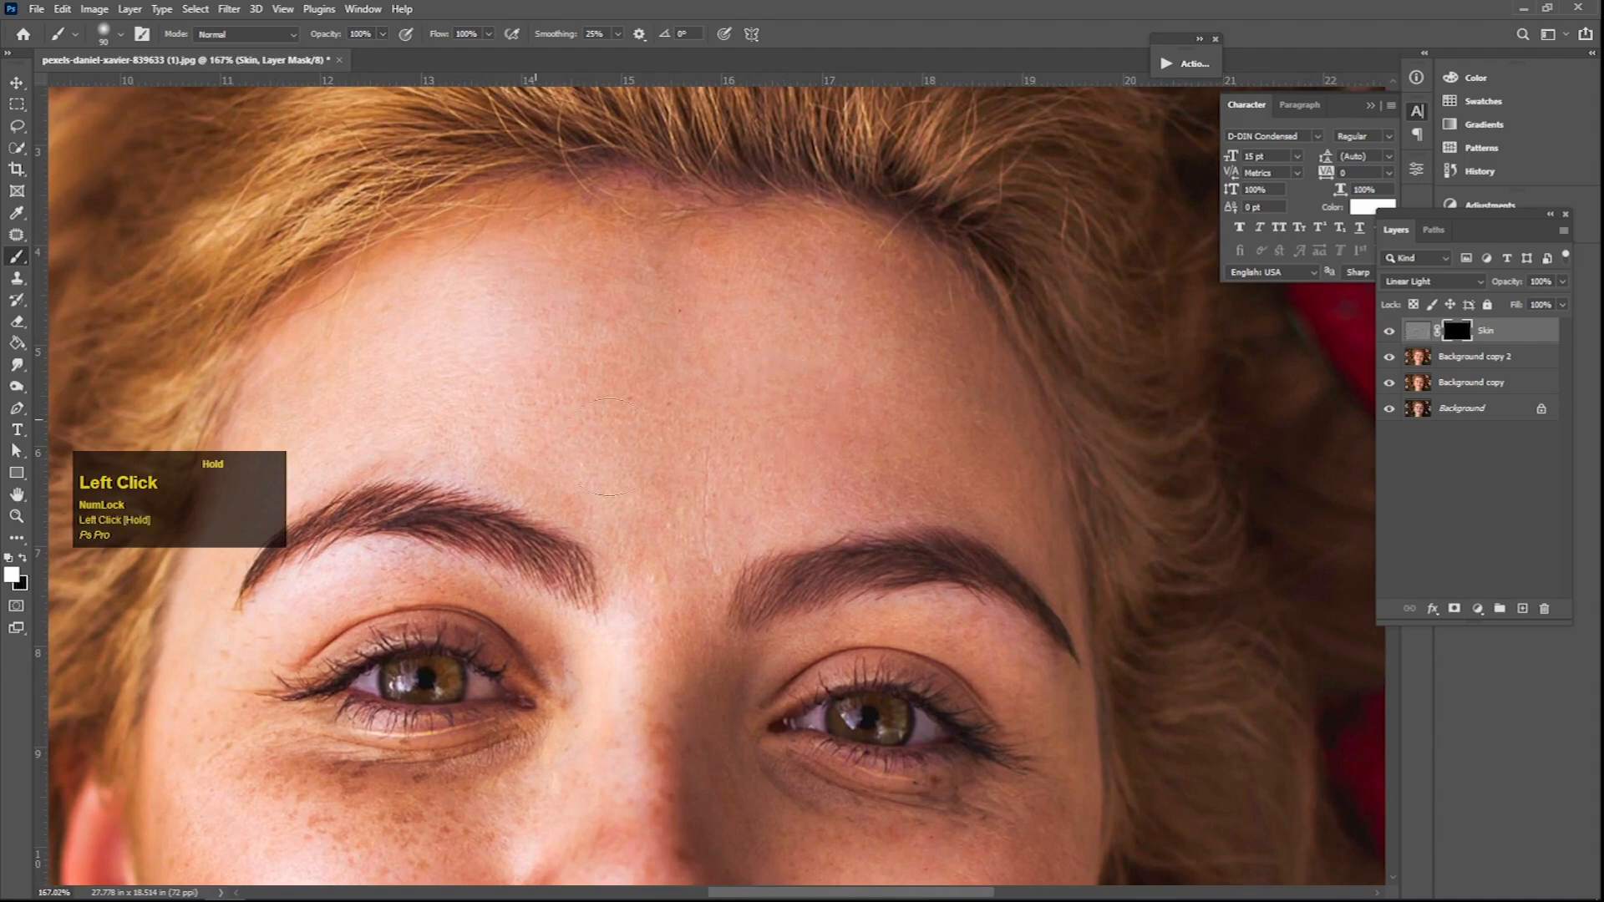
{"action": "left_click_drag", "start_coordinate": [417, 411], "coordinate": [365, 390]}
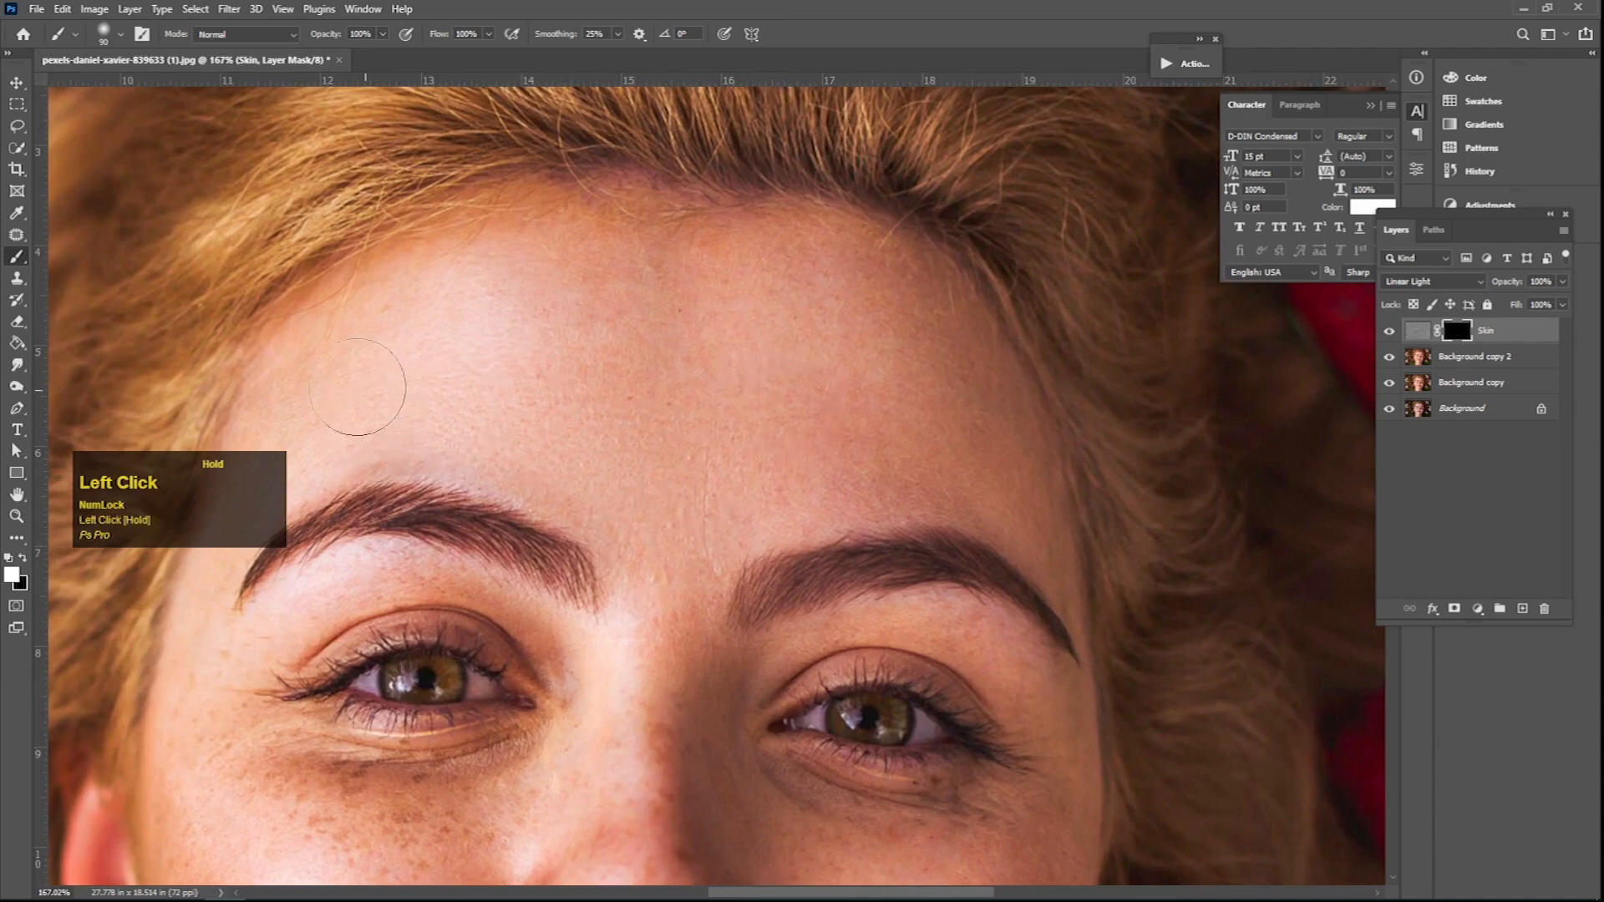
{"action": "left_click_drag", "start_coordinate": [890, 368], "coordinate": [887, 371]}
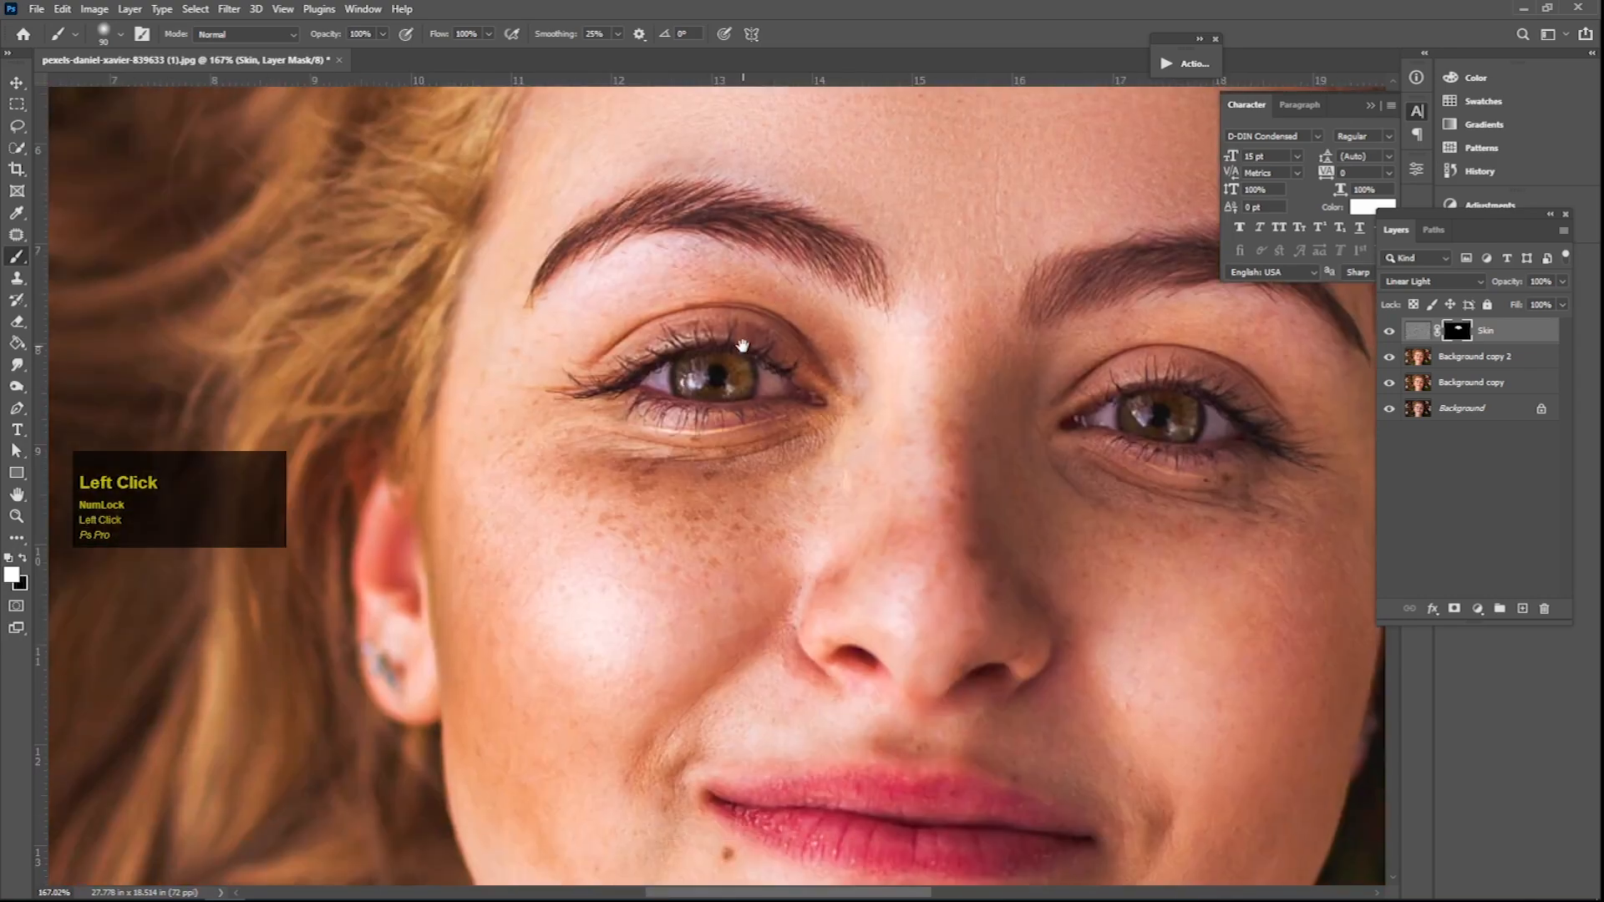
Reduce the brush size to 70 and paint the mask white over the cheek on the ear side and the nose area.
{"action": "key", "text": "bracketleft"}
{"action": "key", "text": "bracketleft"}
{"action": "mouse_move", "coordinate": [584, 485]}
{"action": "left_mouse_down"}
{"action": "mouse_move", "coordinate": [486, 470]}
{"action": "mouse_move", "coordinate": [585, 660]}
{"action": "left_mouse_up"}
{"action": "key", "text": "space"}
{"action": "left_click_drag", "start_coordinate": [577, 735], "coordinate": [538, 471]}
{"action": "left_click_drag", "start_coordinate": [680, 654], "coordinate": [537, 531]}
{"action": "mouse_move", "coordinate": [630, 585]}
{"action": "left_mouse_down"}
{"action": "mouse_move", "coordinate": [639, 648]}
{"action": "mouse_move", "coordinate": [834, 627]}
{"action": "left_mouse_up"}
{"action": "key", "text": "space"}
{"action": "left_click_drag", "start_coordinate": [916, 583], "coordinate": [673, 674]}
{"action": "left_click_drag", "start_coordinate": [739, 627], "coordinate": [818, 490]}
Paint the mask white over the opposite cheek and the skin around the mouth and chin.
{"action": "key", "text": "space"}
{"action": "left_click_drag", "start_coordinate": [775, 580], "coordinate": [762, 811]}
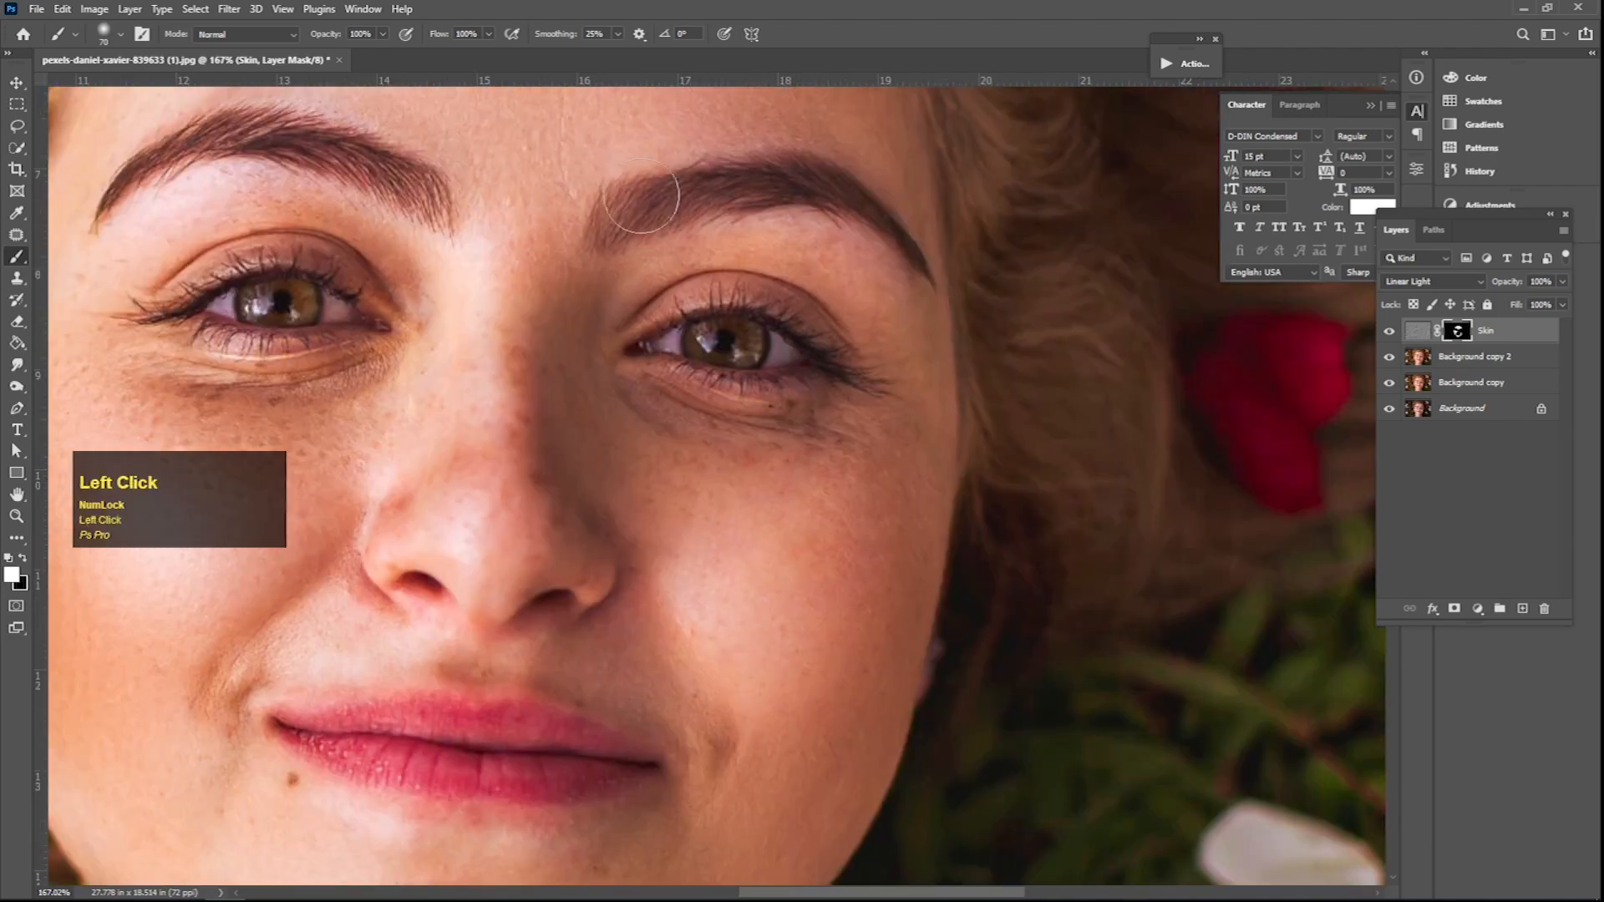
{"action": "left_click_drag", "start_coordinate": [695, 507], "coordinate": [720, 551]}
{"action": "mouse_move", "coordinate": [802, 534]}
{"action": "left_mouse_down"}
{"action": "mouse_move", "coordinate": [860, 555]}
{"action": "mouse_move", "coordinate": [835, 562]}
{"action": "left_mouse_up"}
{"action": "key", "text": "space"}
{"action": "left_click_drag", "start_coordinate": [679, 564], "coordinate": [699, 395]}
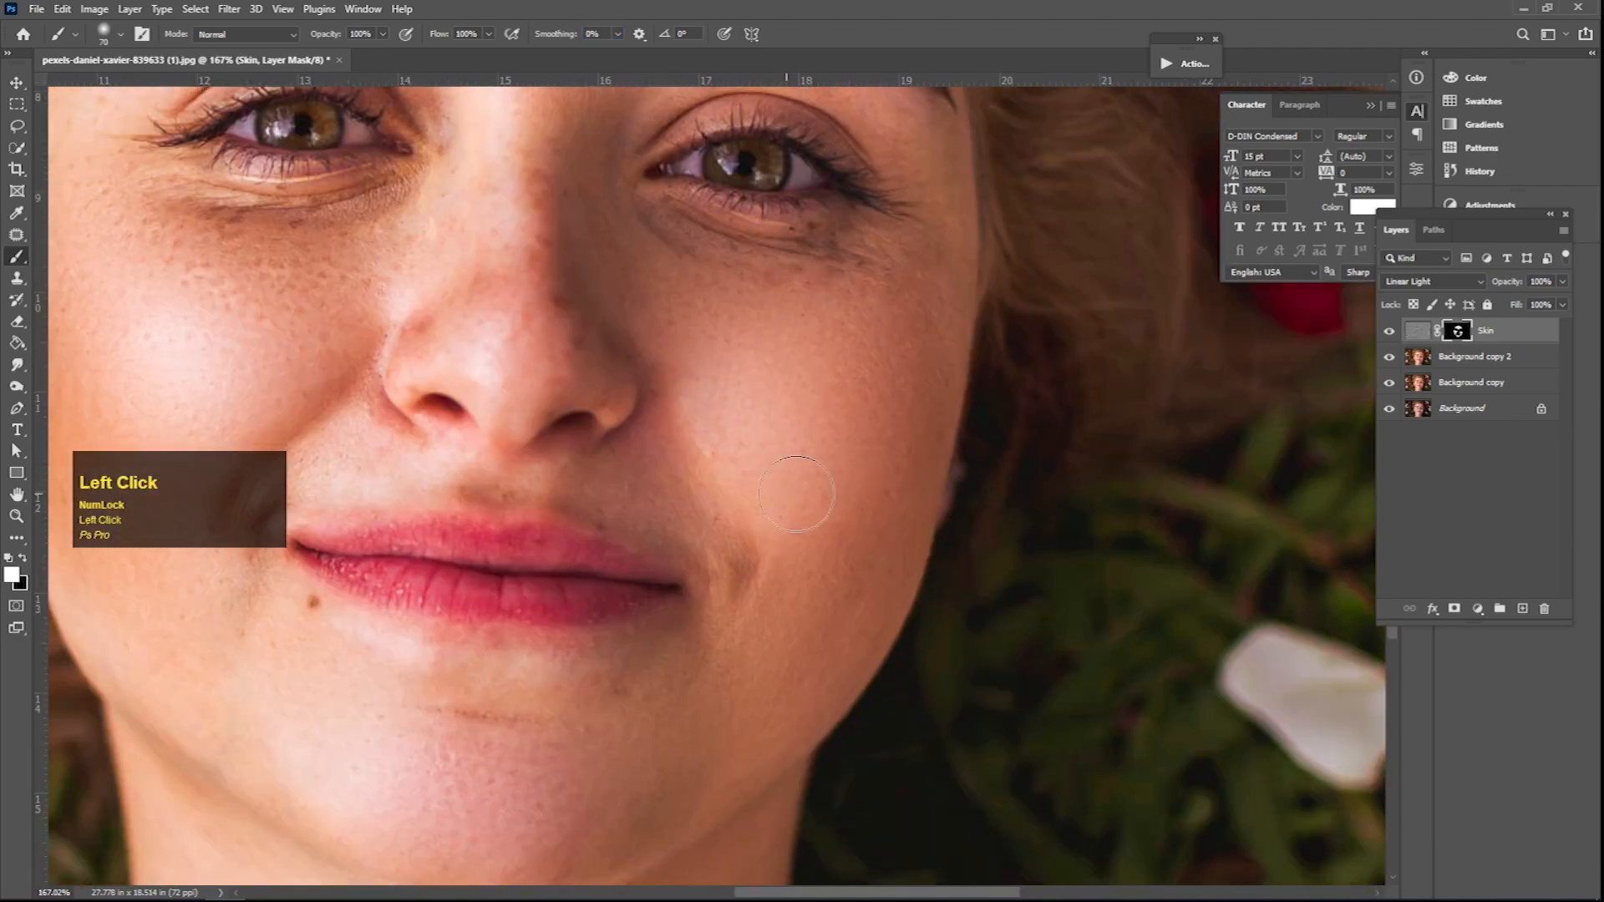
{"action": "key", "text": "space"}
{"action": "left_click_drag", "start_coordinate": [540, 776], "coordinate": [654, 694]}
{"action": "key", "text": "space"}
{"action": "left_click_drag", "start_coordinate": [434, 618], "coordinate": [562, 713]}
Set the brush to 21% opacity and size 50, and lightly paint the mask under the eyes and over the nose.
{"action": "left_click_drag", "start_coordinate": [558, 271], "coordinate": [588, 615]}
{"action": "left_click", "coordinate": [383, 34]}
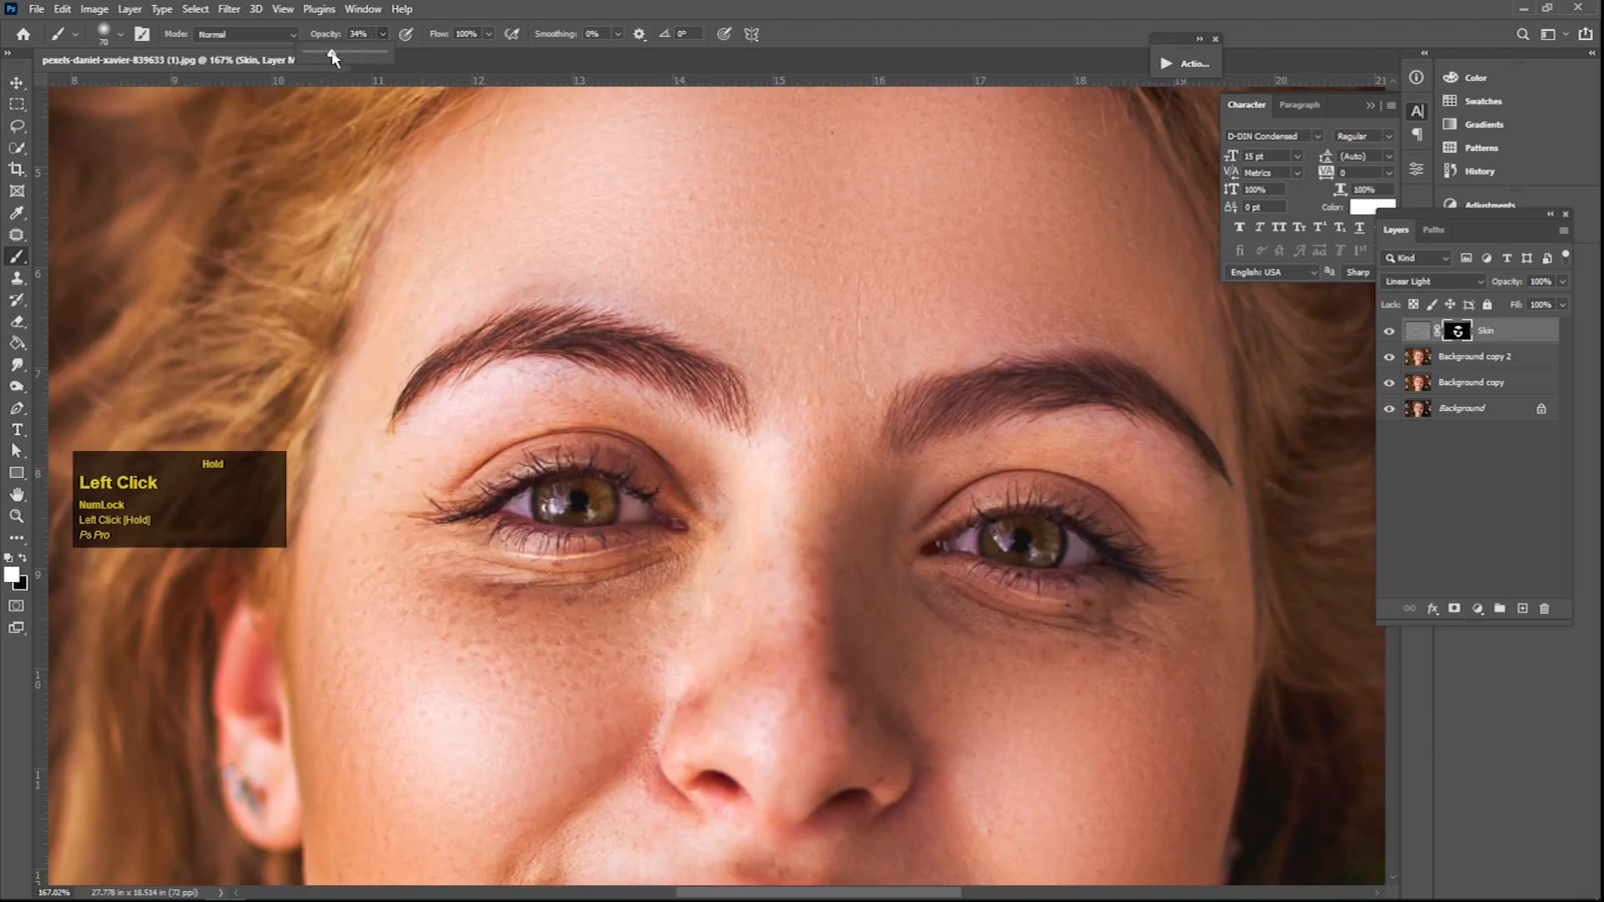
{"action": "key", "text": "bracketleft"}
{"action": "key", "text": "bracketleft"}
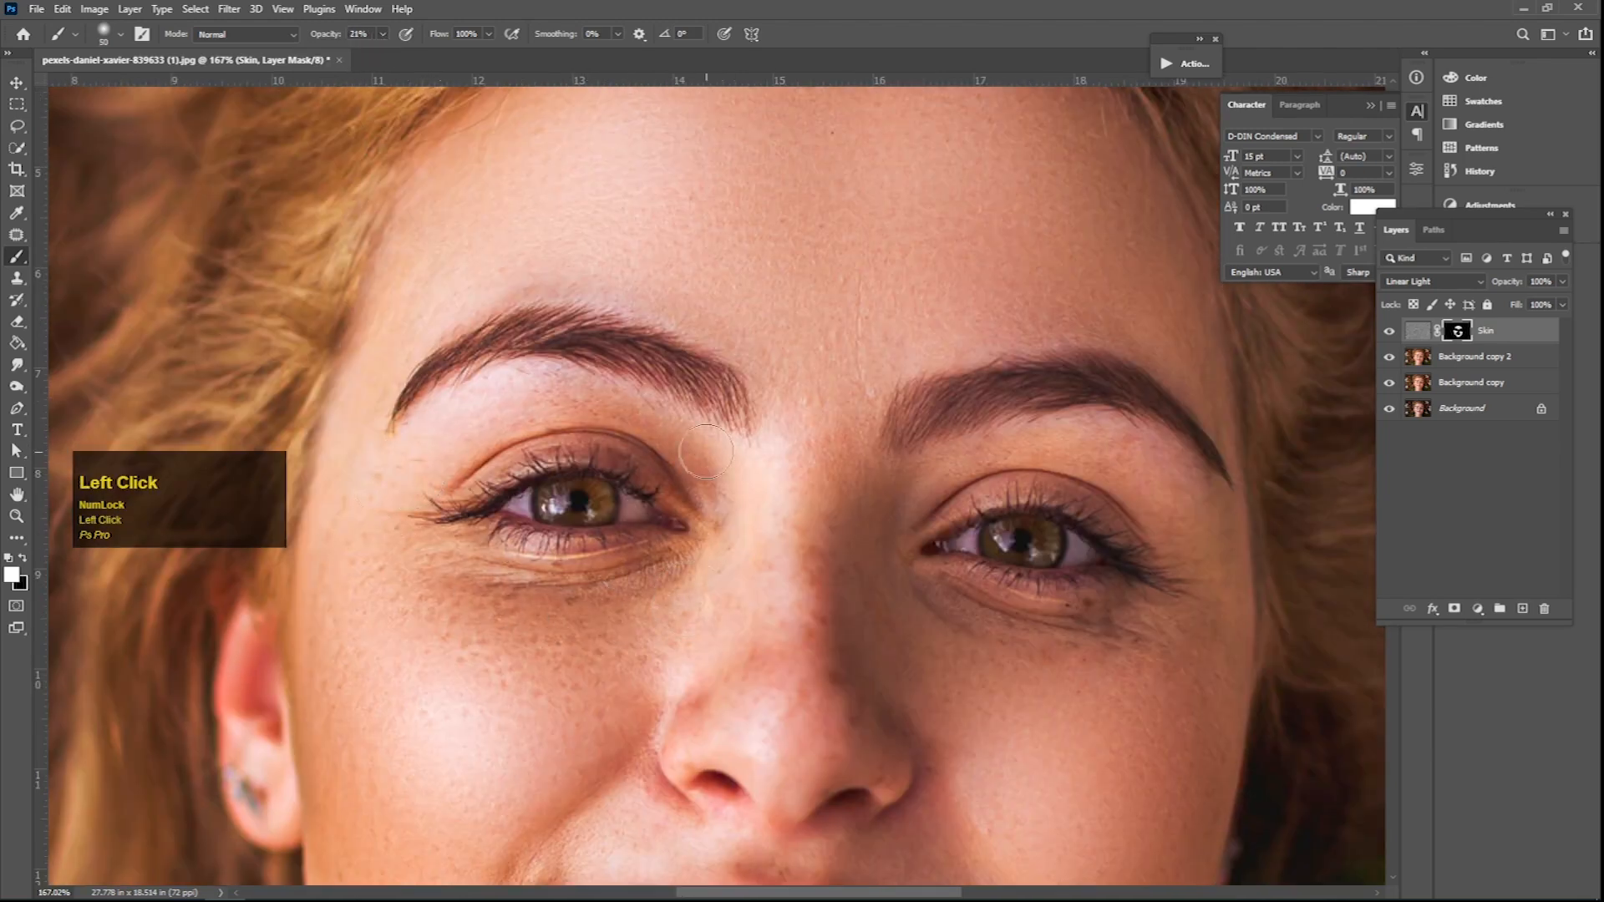
{"action": "left_click_drag", "start_coordinate": [481, 605], "coordinate": [789, 509]}
{"action": "left_click_drag", "start_coordinate": [446, 635], "coordinate": [540, 644]}
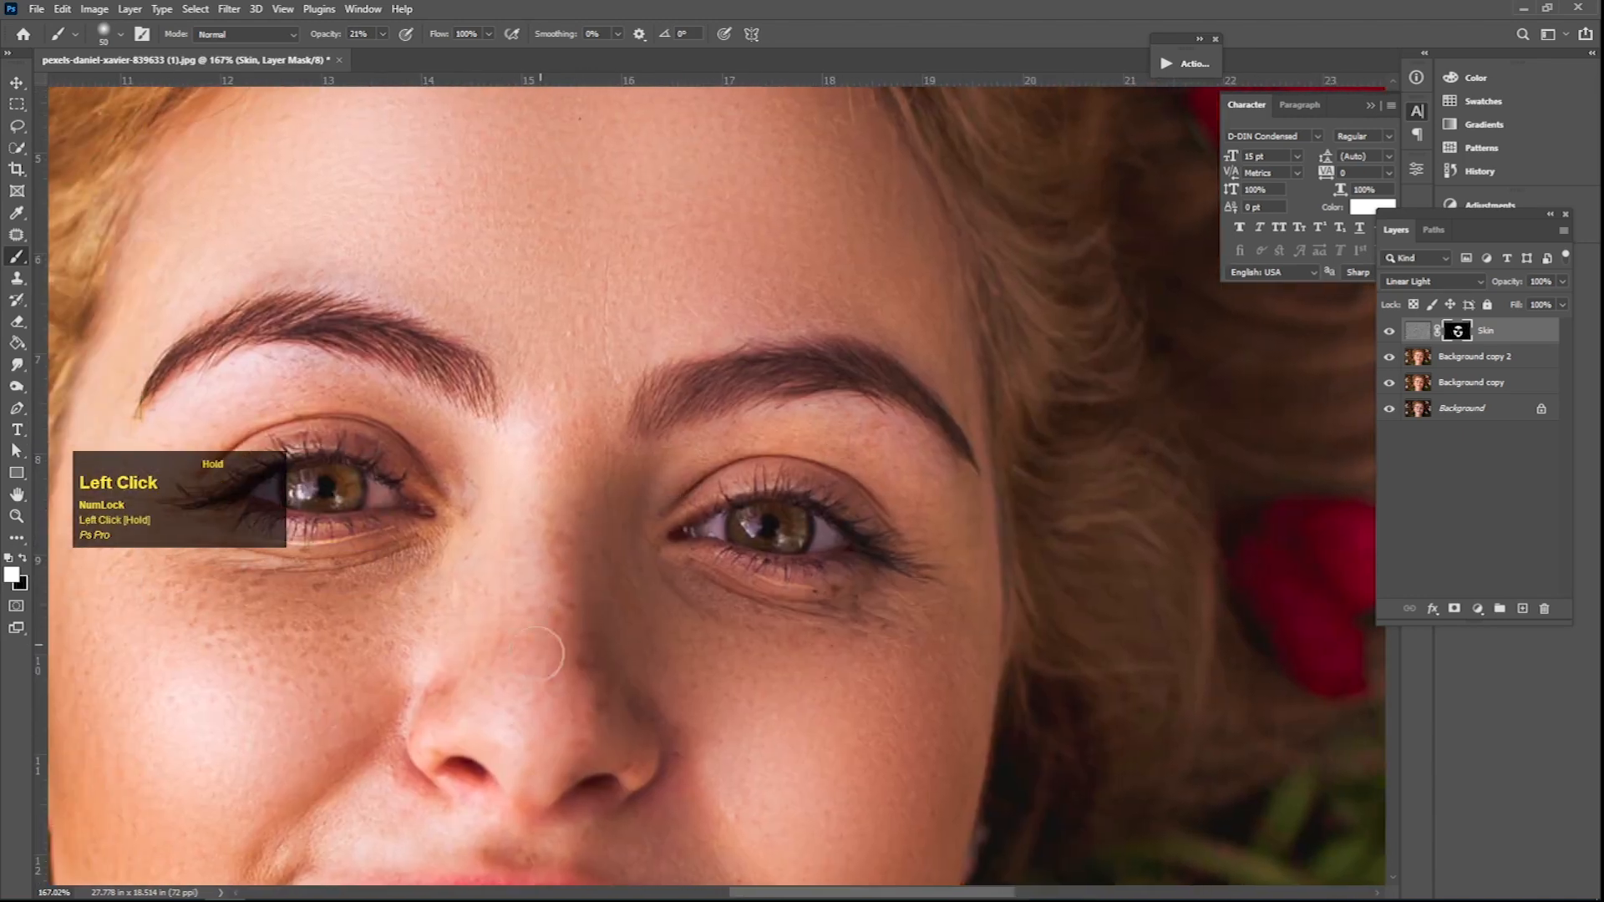
{"action": "left_click_drag", "start_coordinate": [711, 738], "coordinate": [817, 642]}
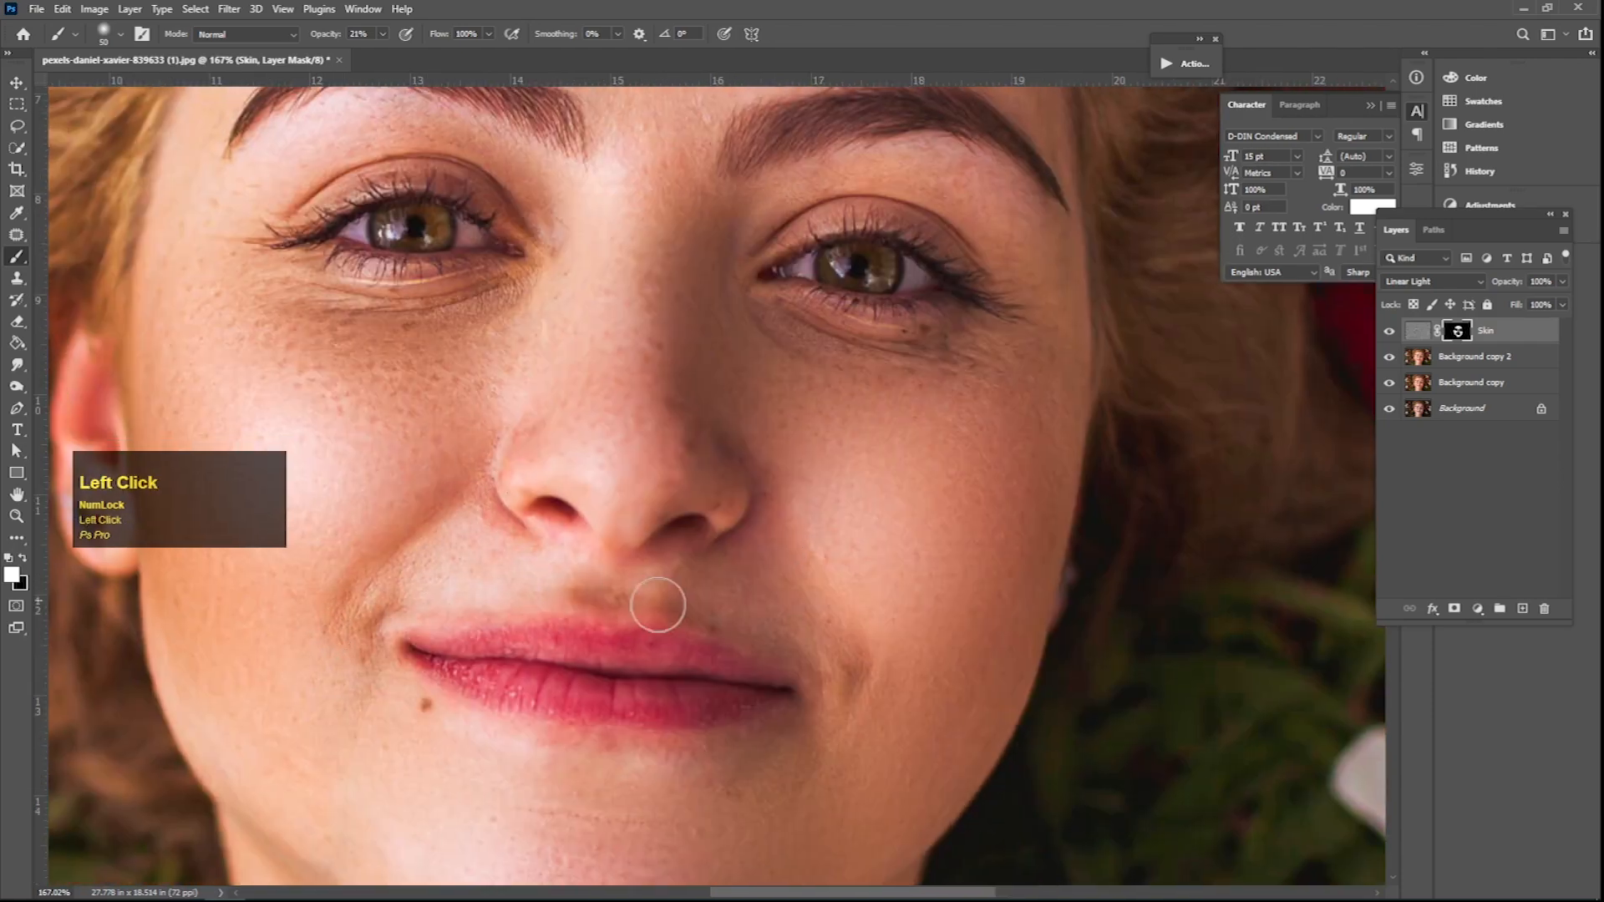
Lightly paint the mask around the mouth, between the eyebrows and over the remaining facial skin at 21% opacity.
{"action": "left_click_drag", "start_coordinate": [718, 801], "coordinate": [732, 637]}
{"action": "left_click_drag", "start_coordinate": [479, 663], "coordinate": [810, 765]}
{"action": "left_click_drag", "start_coordinate": [802, 501], "coordinate": [784, 682]}
{"action": "left_click_drag", "start_coordinate": [976, 276], "coordinate": [626, 452]}
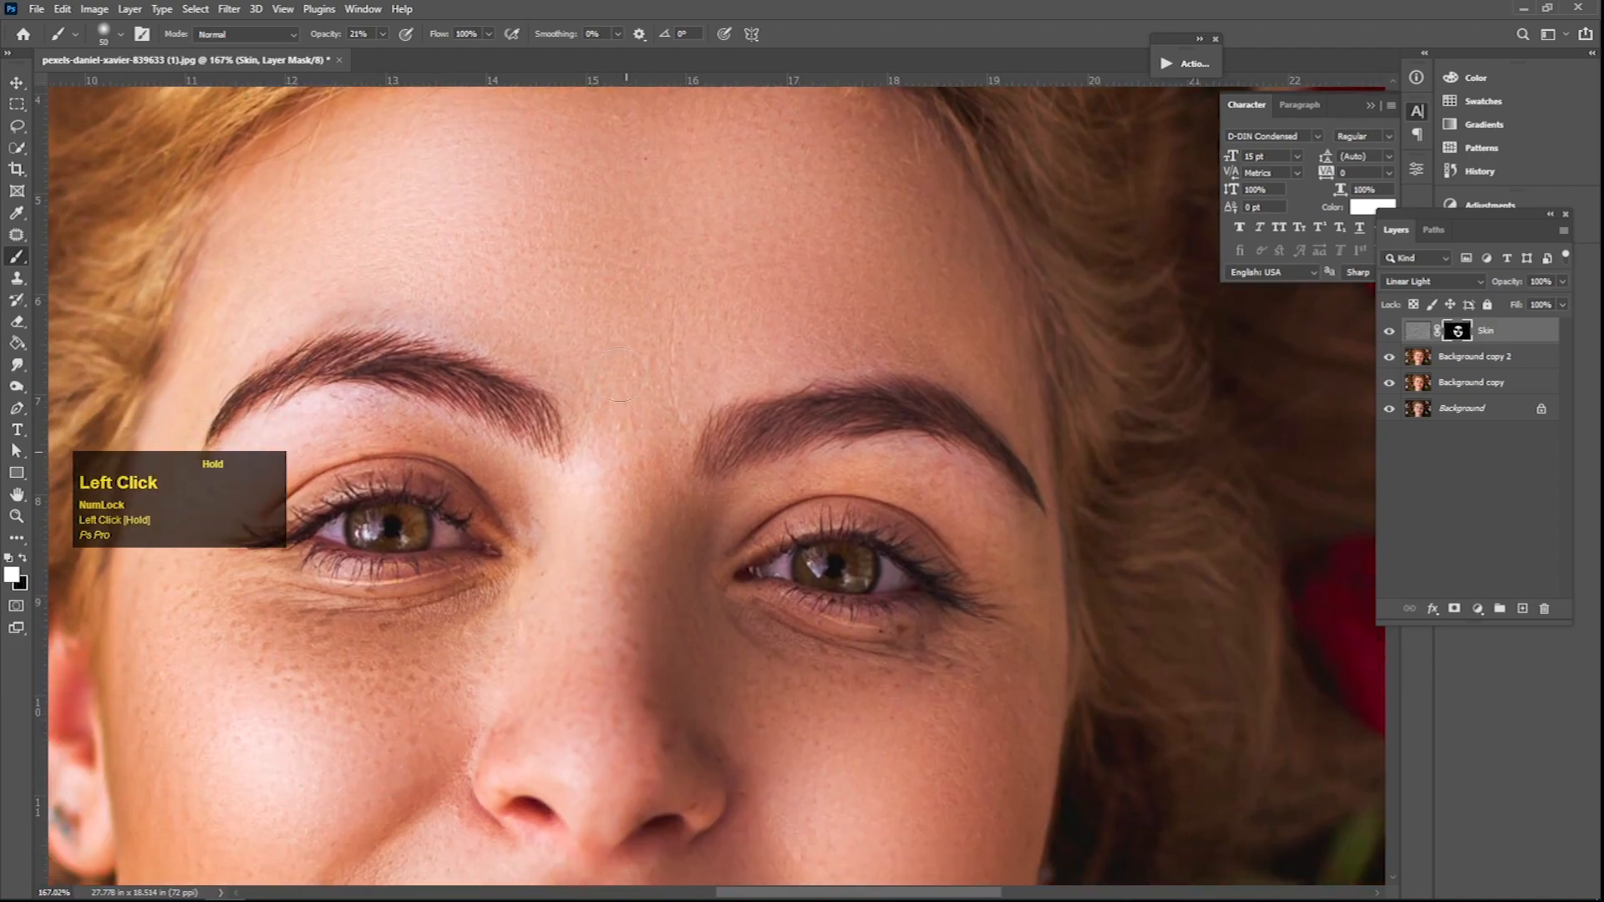
{"action": "left_click_drag", "start_coordinate": [620, 374], "coordinate": [592, 292]}
{"action": "mouse_move", "coordinate": [868, 804]}
{"action": "left_mouse_down"}
{"action": "mouse_move", "coordinate": [882, 596]}
{"action": "mouse_move", "coordinate": [996, 516]}
{"action": "left_mouse_up"}
{"action": "left_click_drag", "start_coordinate": [734, 595], "coordinate": [594, 604]}
{"action": "left_click_drag", "start_coordinate": [621, 676], "coordinate": [594, 604]}
{"action": "left_click_drag", "start_coordinate": [636, 735], "coordinate": [769, 702]}
Enlarge the brush to 80 and blend the smoothing across the face with more light strokes on the Skin mask.
{"action": "key", "text": "]"}
{"action": "key", "text": "]"}
{"action": "key", "text": "]"}
{"action": "mouse_move", "coordinate": [708, 578]}
{"action": "left_mouse_down"}
{"action": "mouse_move", "coordinate": [933, 504]}
{"action": "mouse_move", "coordinate": [466, 437]}
{"action": "mouse_move", "coordinate": [420, 520]}
{"action": "mouse_move", "coordinate": [675, 711]}
{"action": "mouse_move", "coordinate": [566, 572]}
{"action": "mouse_move", "coordinate": [997, 716]}
{"action": "mouse_move", "coordinate": [676, 706]}
{"action": "left_mouse_up"}
{"action": "mouse_move", "coordinate": [559, 711]}
{"action": "left_mouse_down"}
{"action": "mouse_move", "coordinate": [669, 748]}
{"action": "mouse_move", "coordinate": [656, 772]}
{"action": "left_mouse_up"}
{"action": "left_click_drag", "start_coordinate": [710, 588], "coordinate": [578, 603]}
{"action": "left_click_drag", "start_coordinate": [684, 466], "coordinate": [632, 557]}
{"action": "left_click_drag", "start_coordinate": [710, 498], "coordinate": [1088, 476]}
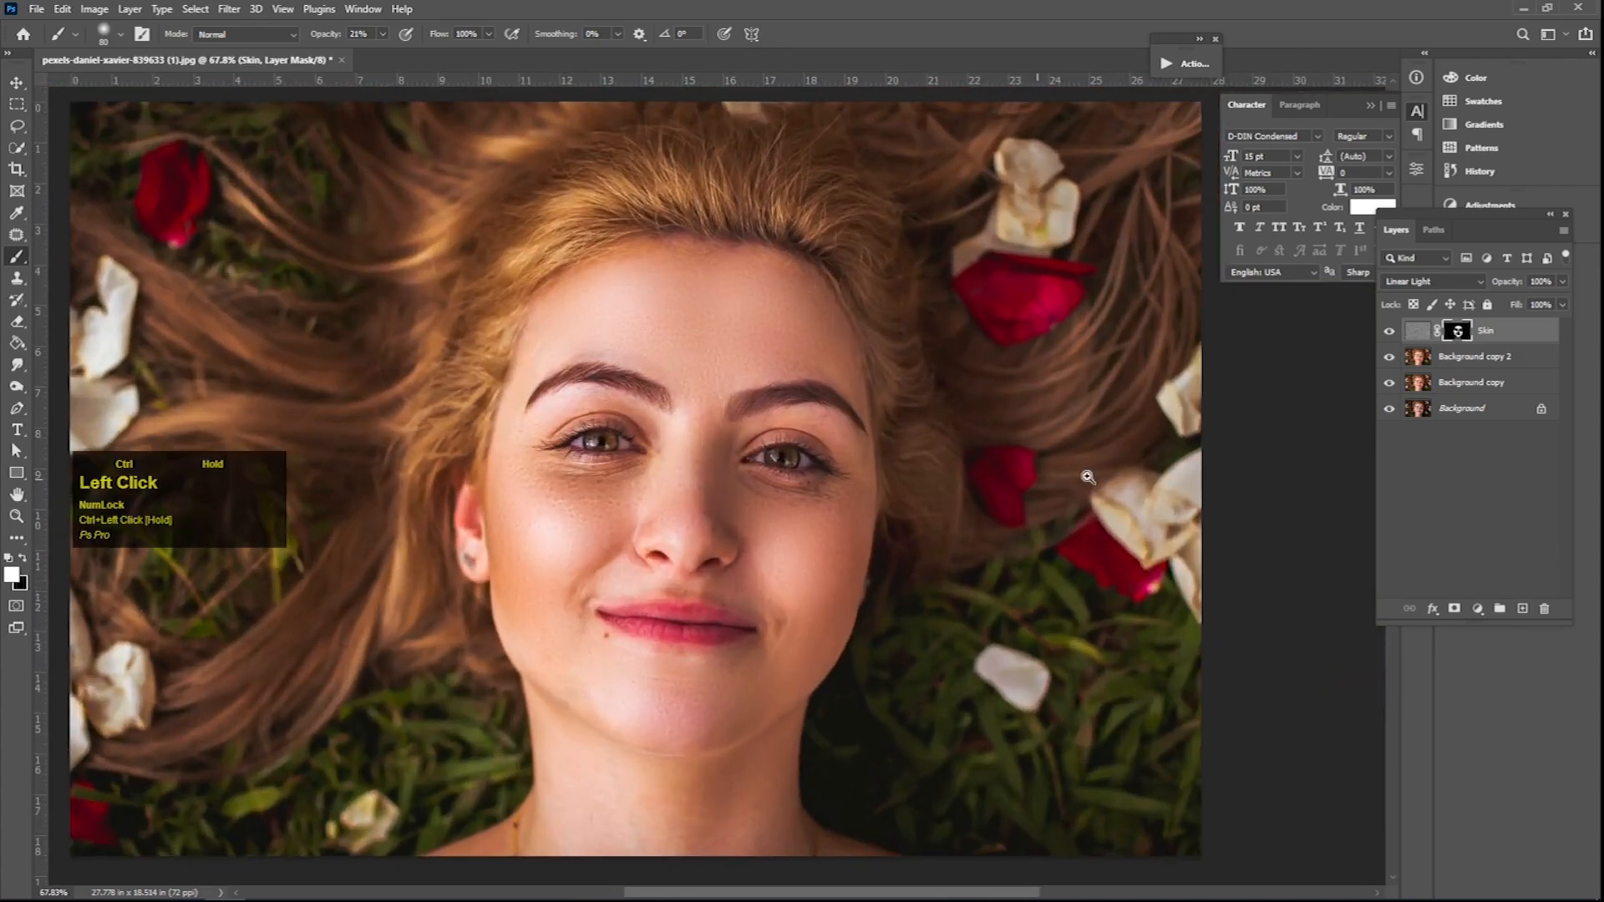
{"action": "left_click", "coordinate": [1529, 610]}
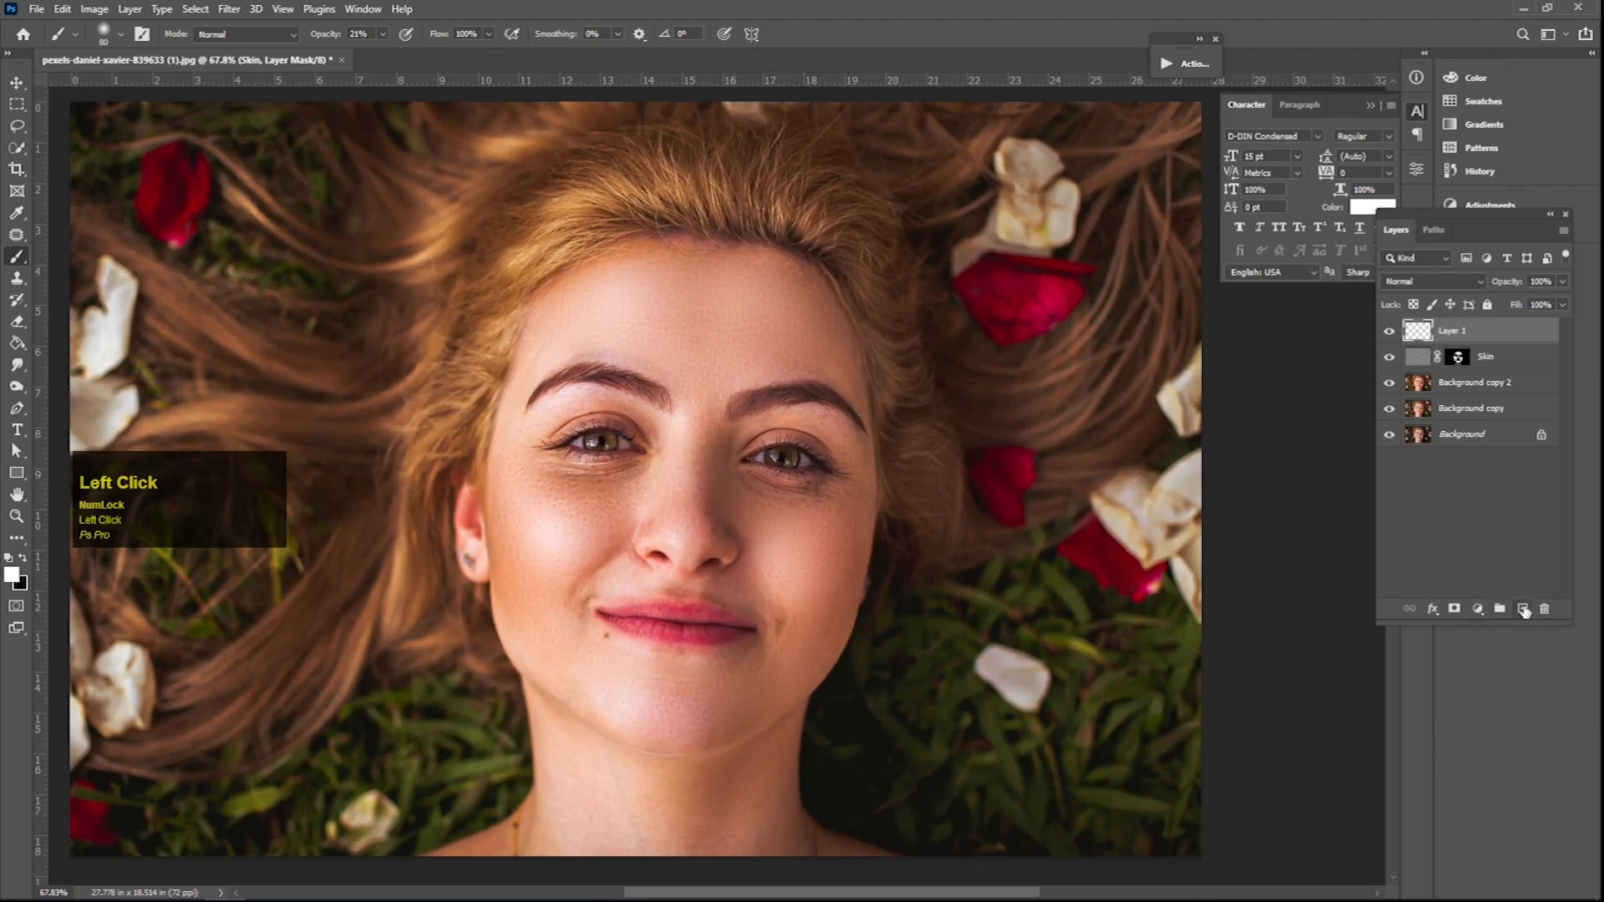
{"action": "left_click", "coordinate": [92, 9]}
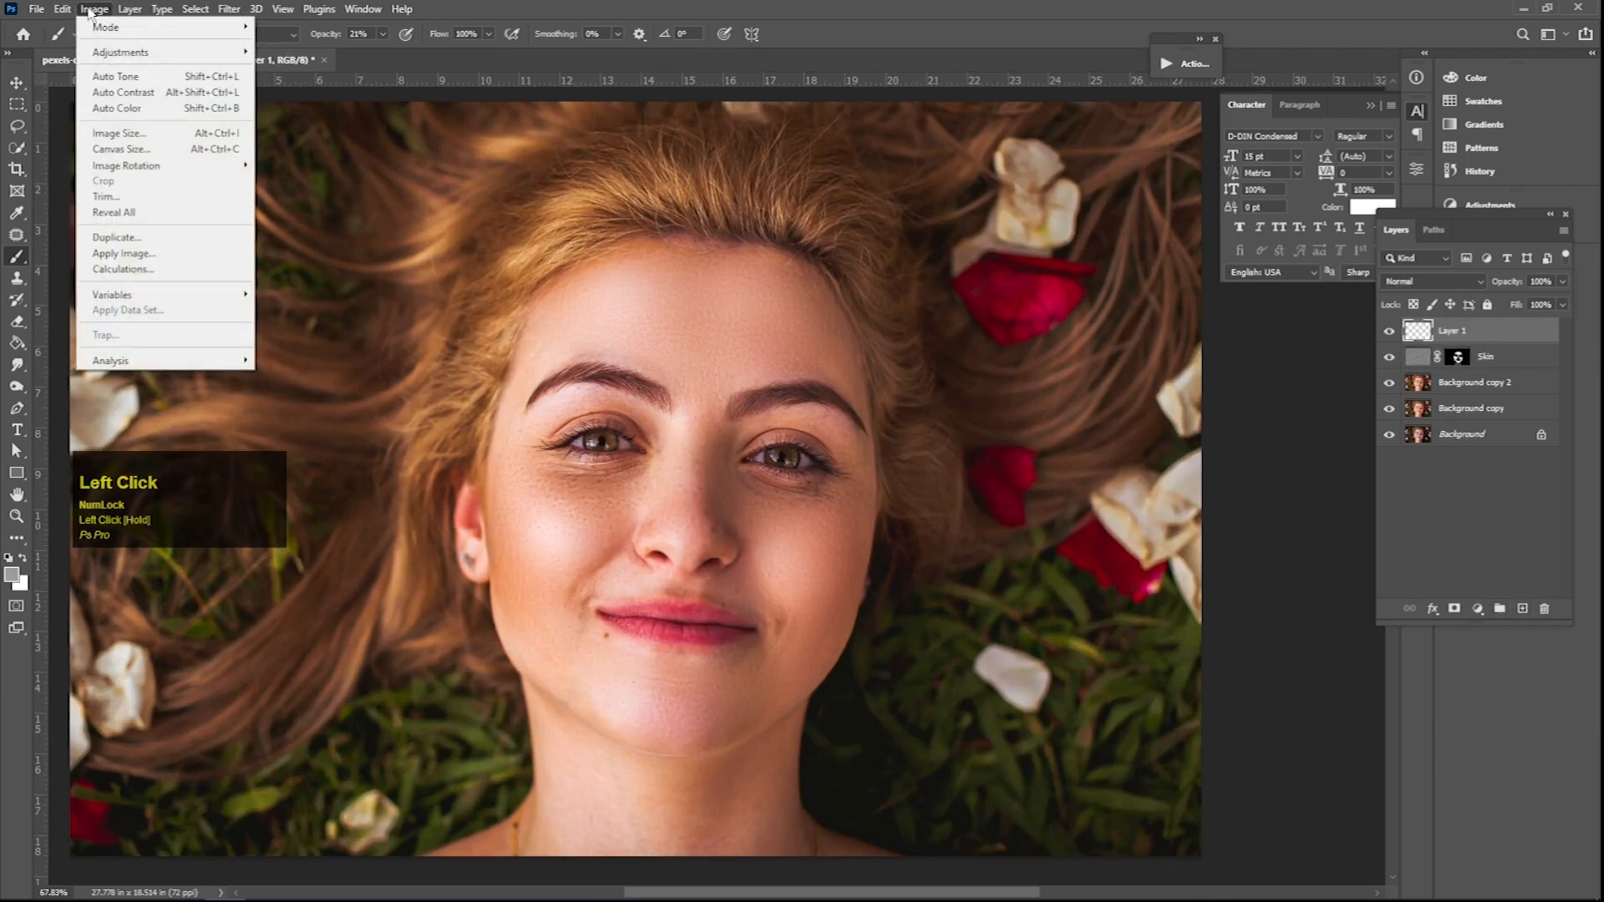
{"action": "left_click", "coordinate": [123, 254]}
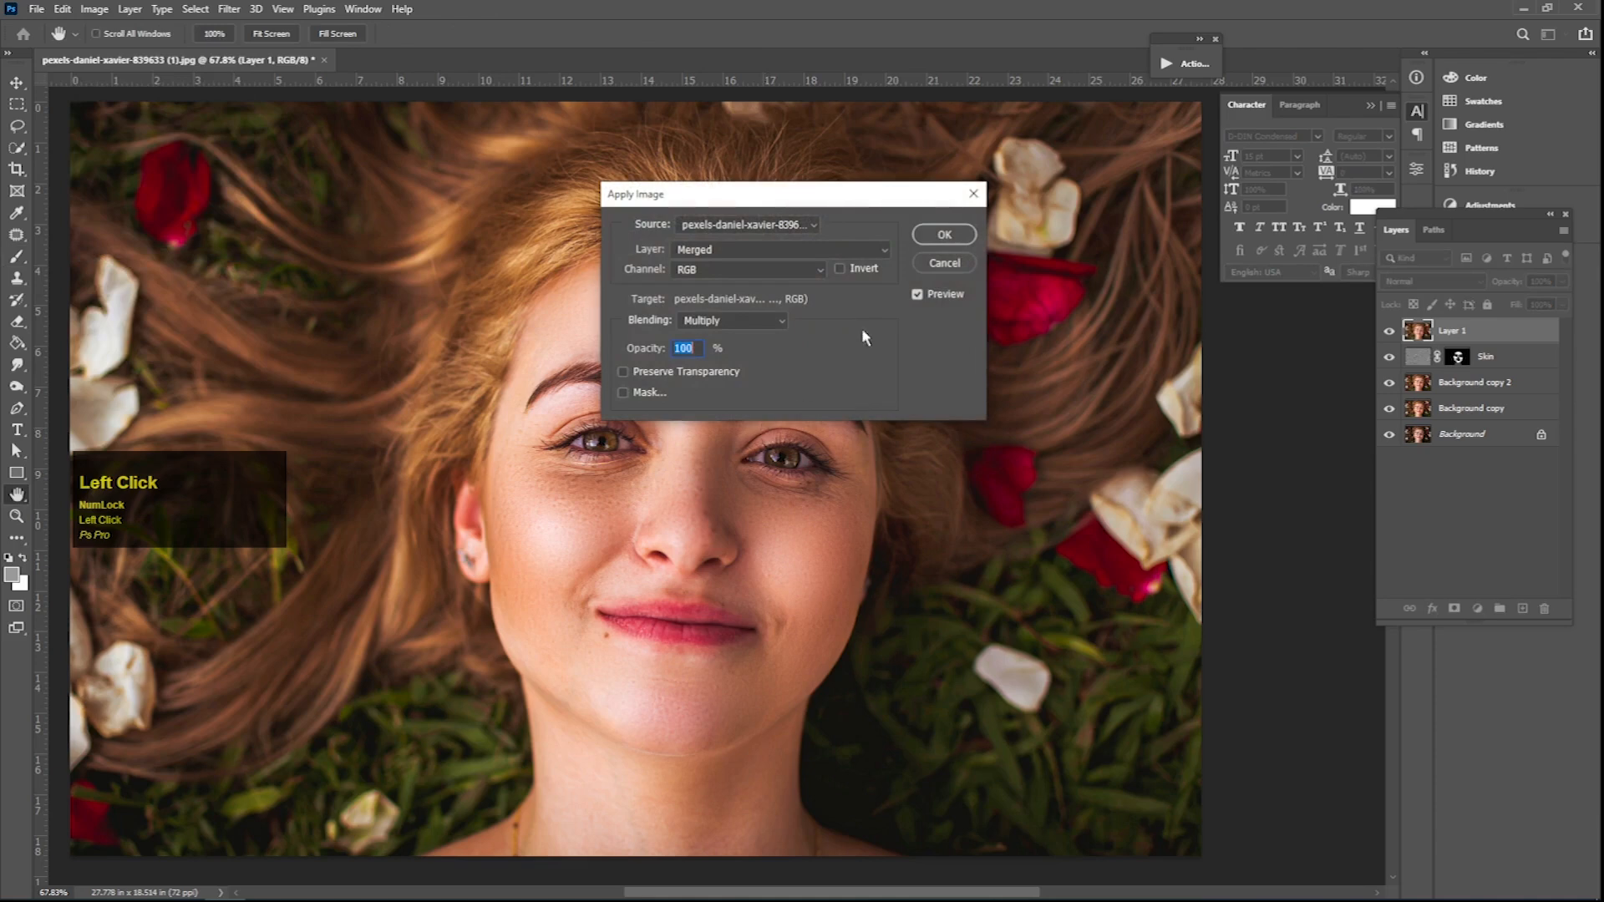
{"action": "left_click", "coordinate": [944, 234]}
{"action": "key", "text": "b"}
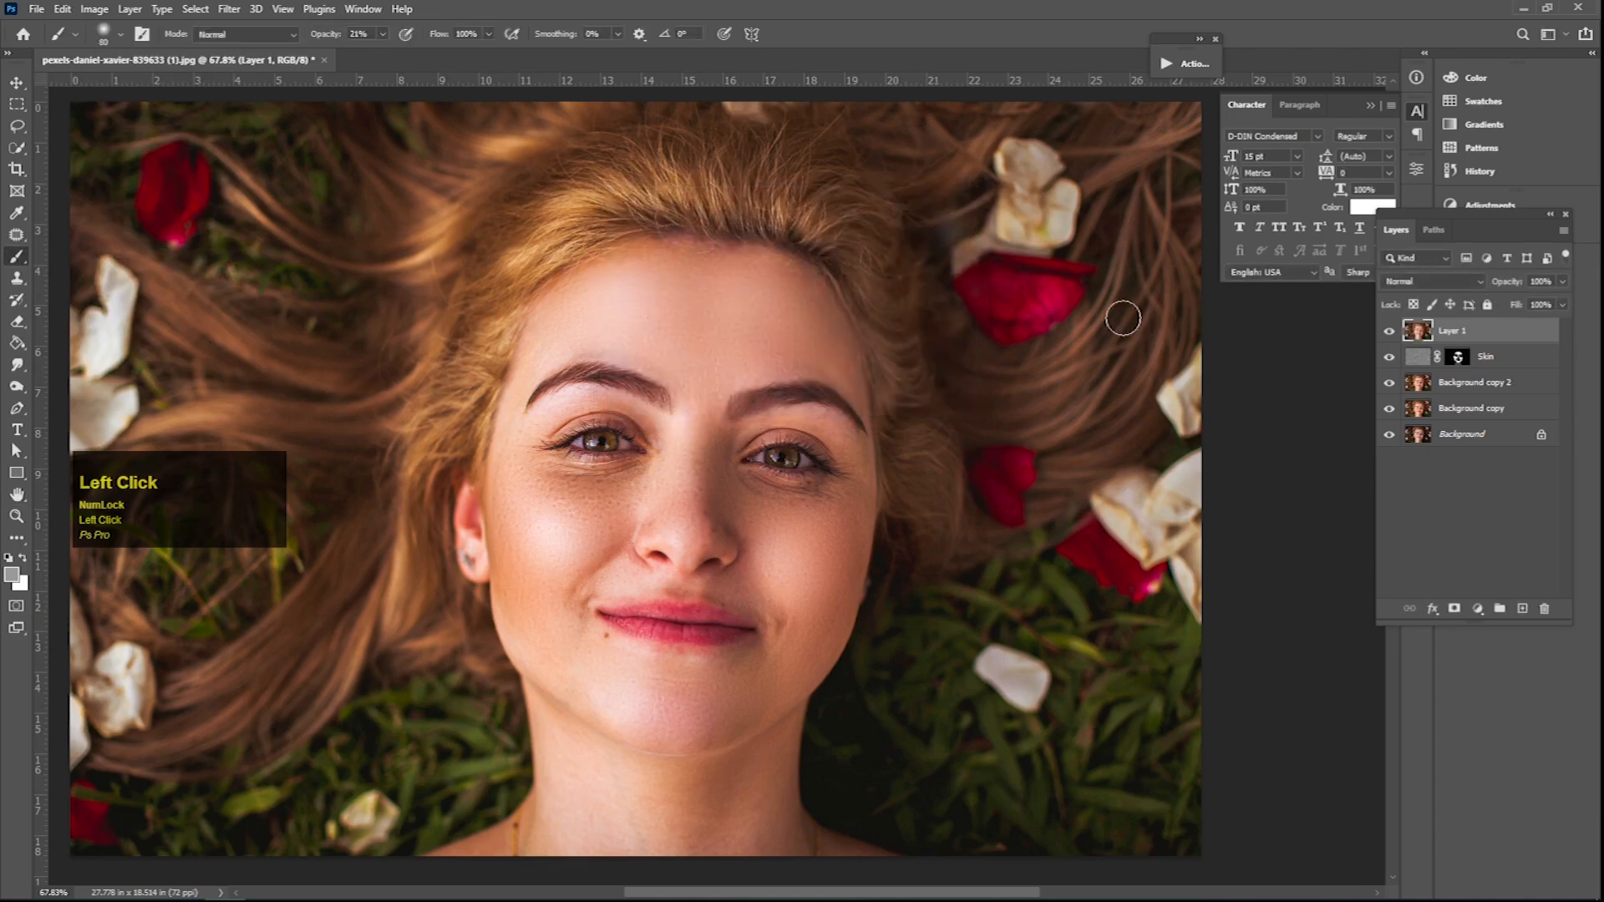
{"action": "left_click_drag", "start_coordinate": [1470, 332], "coordinate": [1542, 612]}
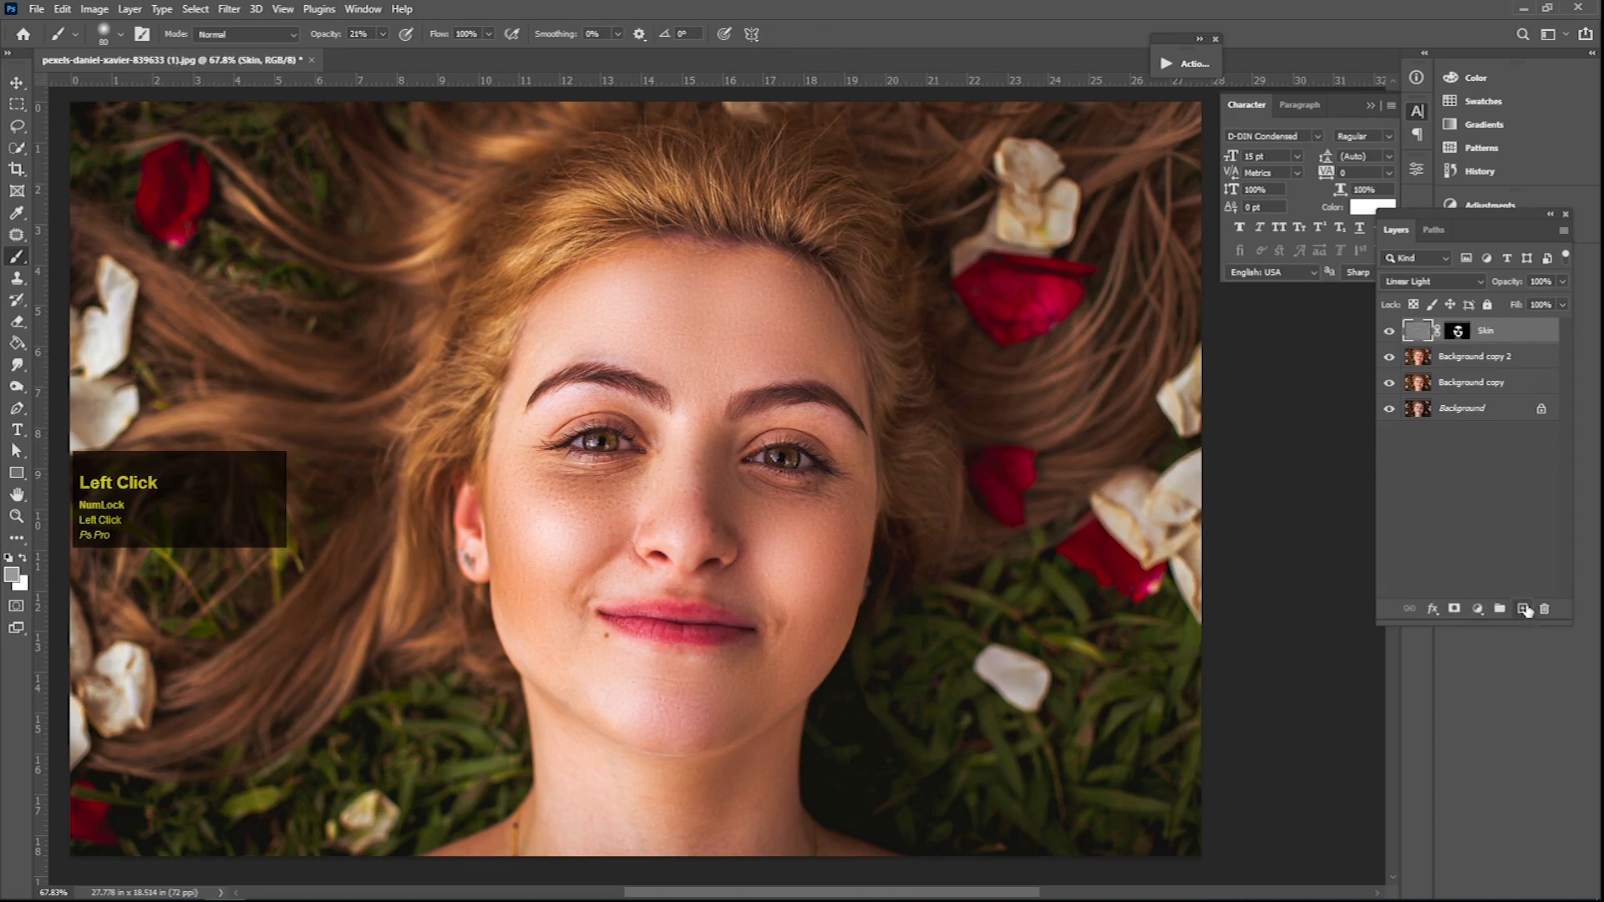
Add a new layer and fill it with the merged image using Apply Image in Normal blending mode.
{"action": "left_click", "coordinate": [1523, 608]}
{"action": "left_click", "coordinate": [95, 8]}
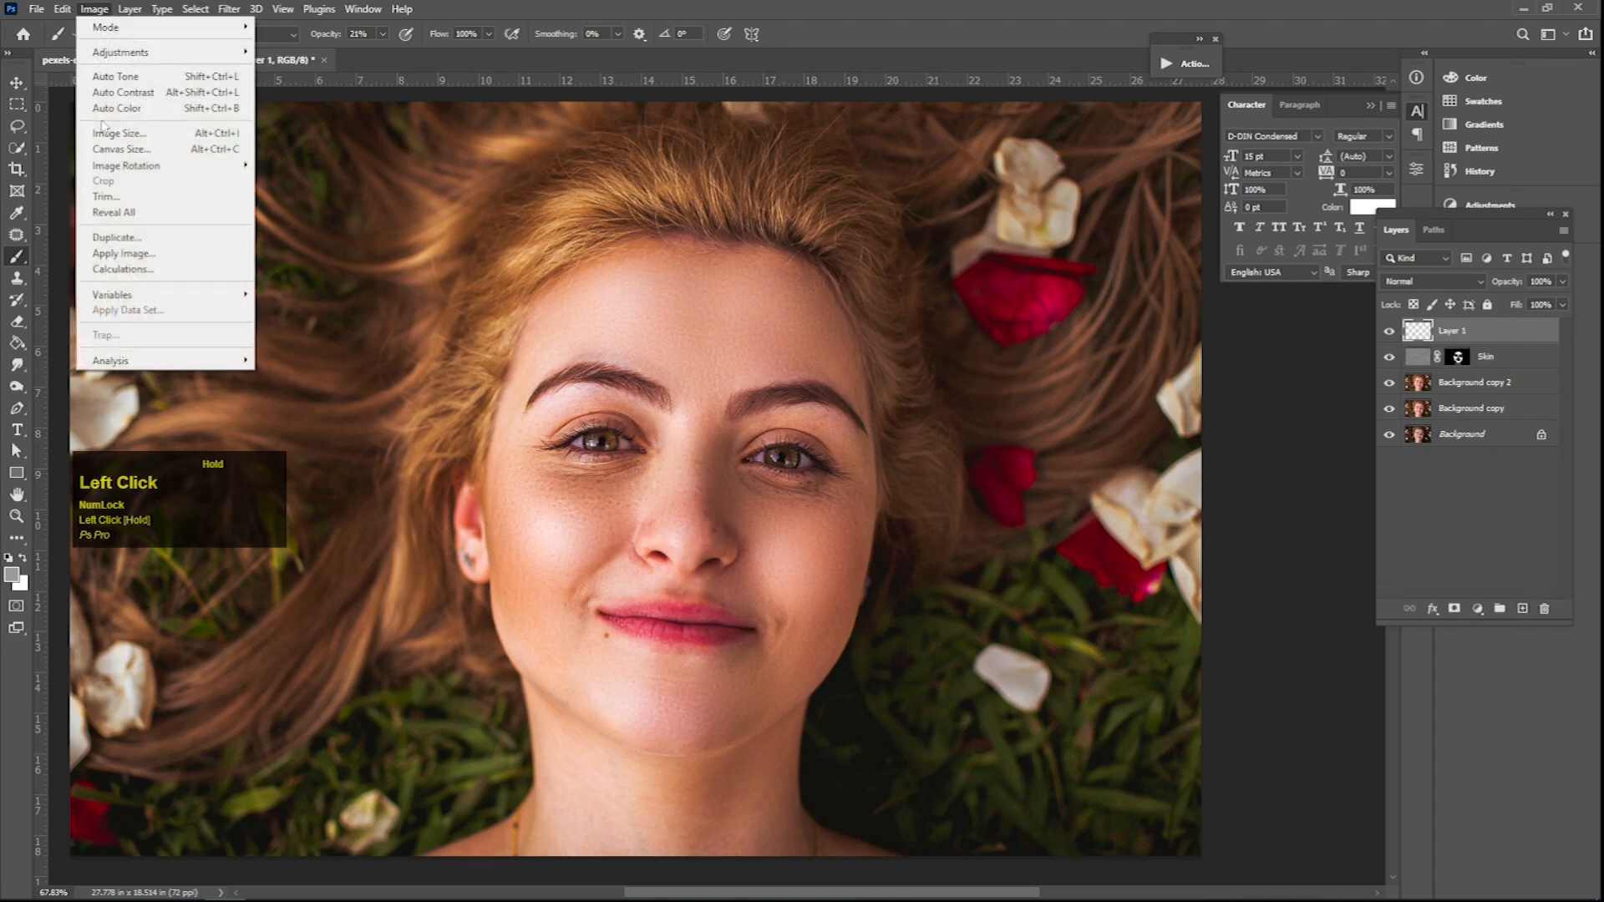
{"action": "left_click", "coordinate": [134, 253]}
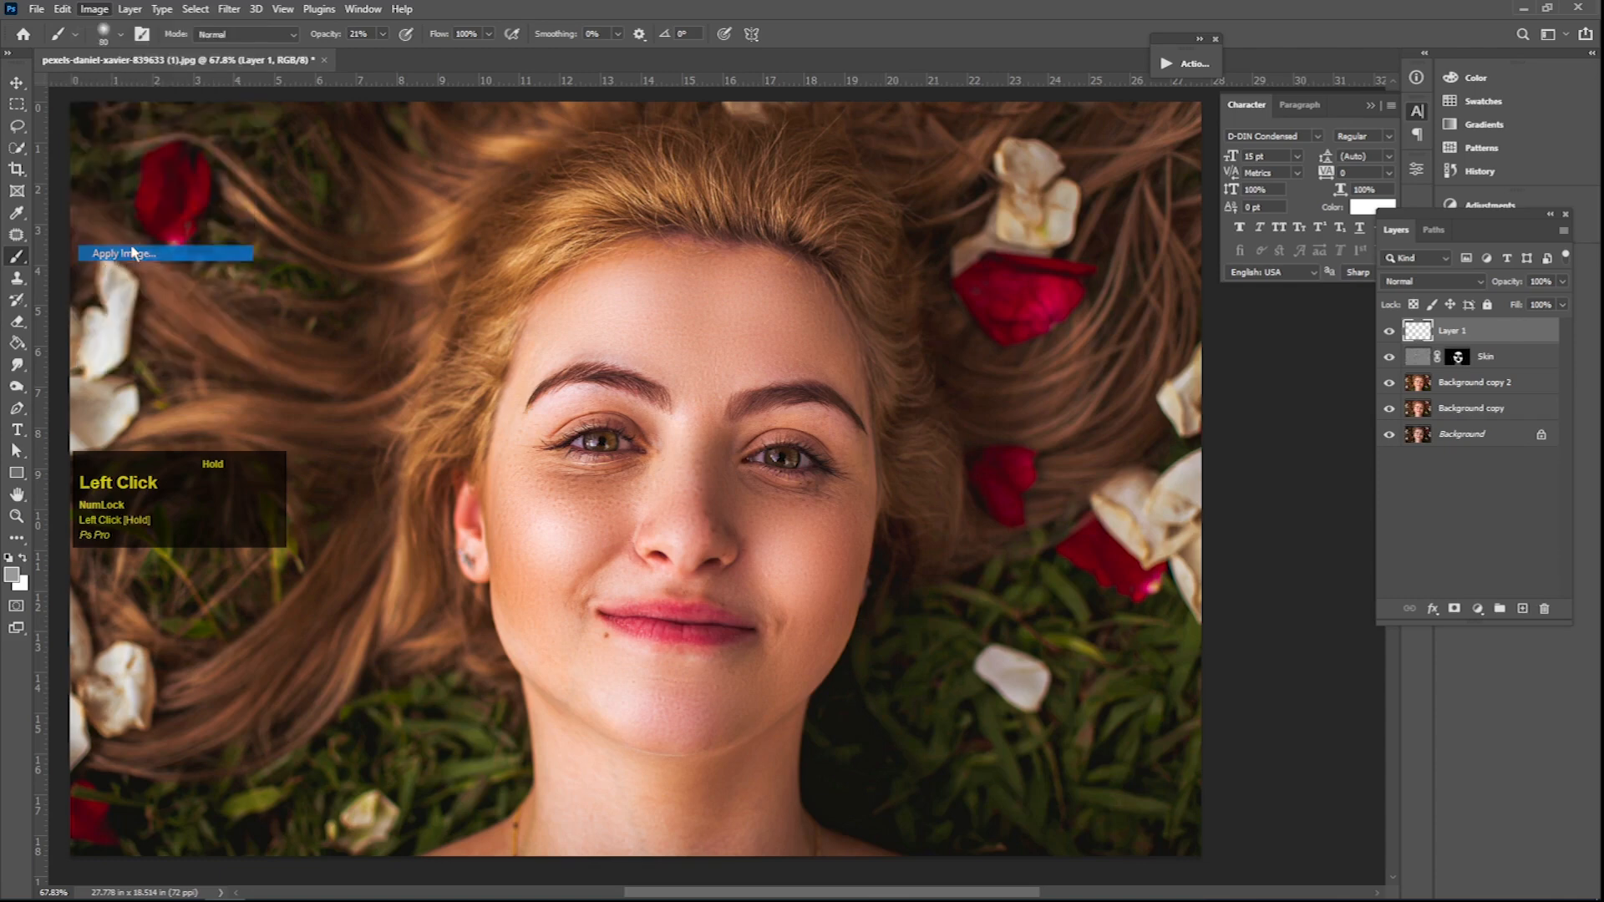
{"action": "left_click", "coordinate": [729, 320]}
{"action": "left_click", "coordinate": [725, 333]}
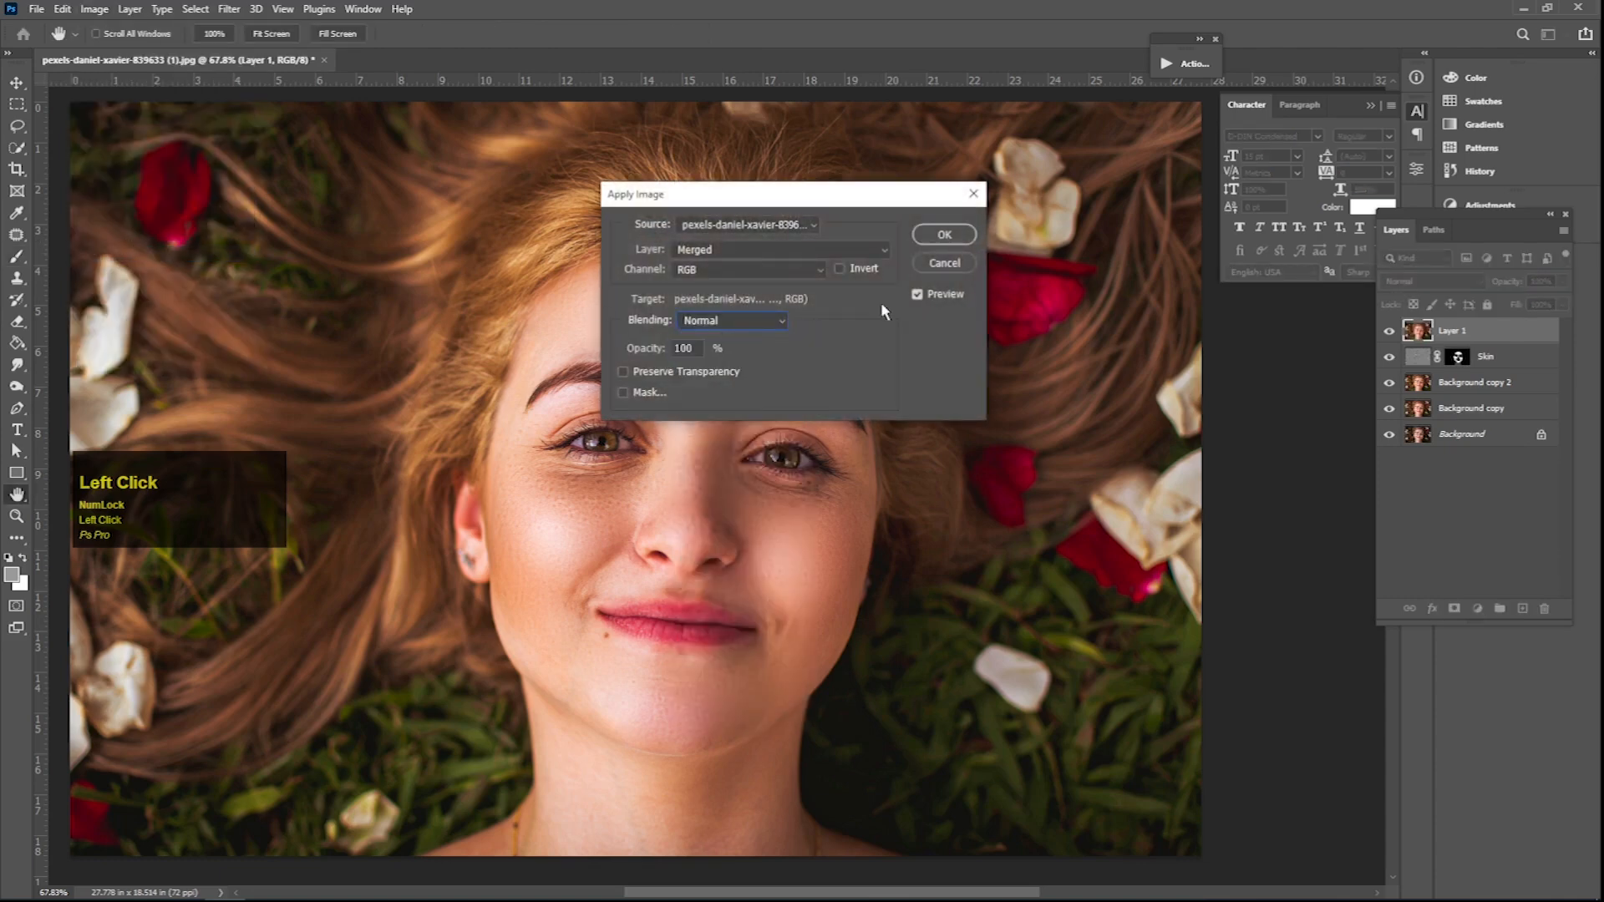
{"action": "left_click", "coordinate": [944, 235]}
{"action": "key", "text": "b"}
Smooth the merged layer's skin with the Imagenomic Portraiture filter, outputting the result to a new layer.
{"action": "left_click", "coordinate": [687, 436], "text": "ctrl"}
{"action": "left_click", "coordinate": [228, 9]}
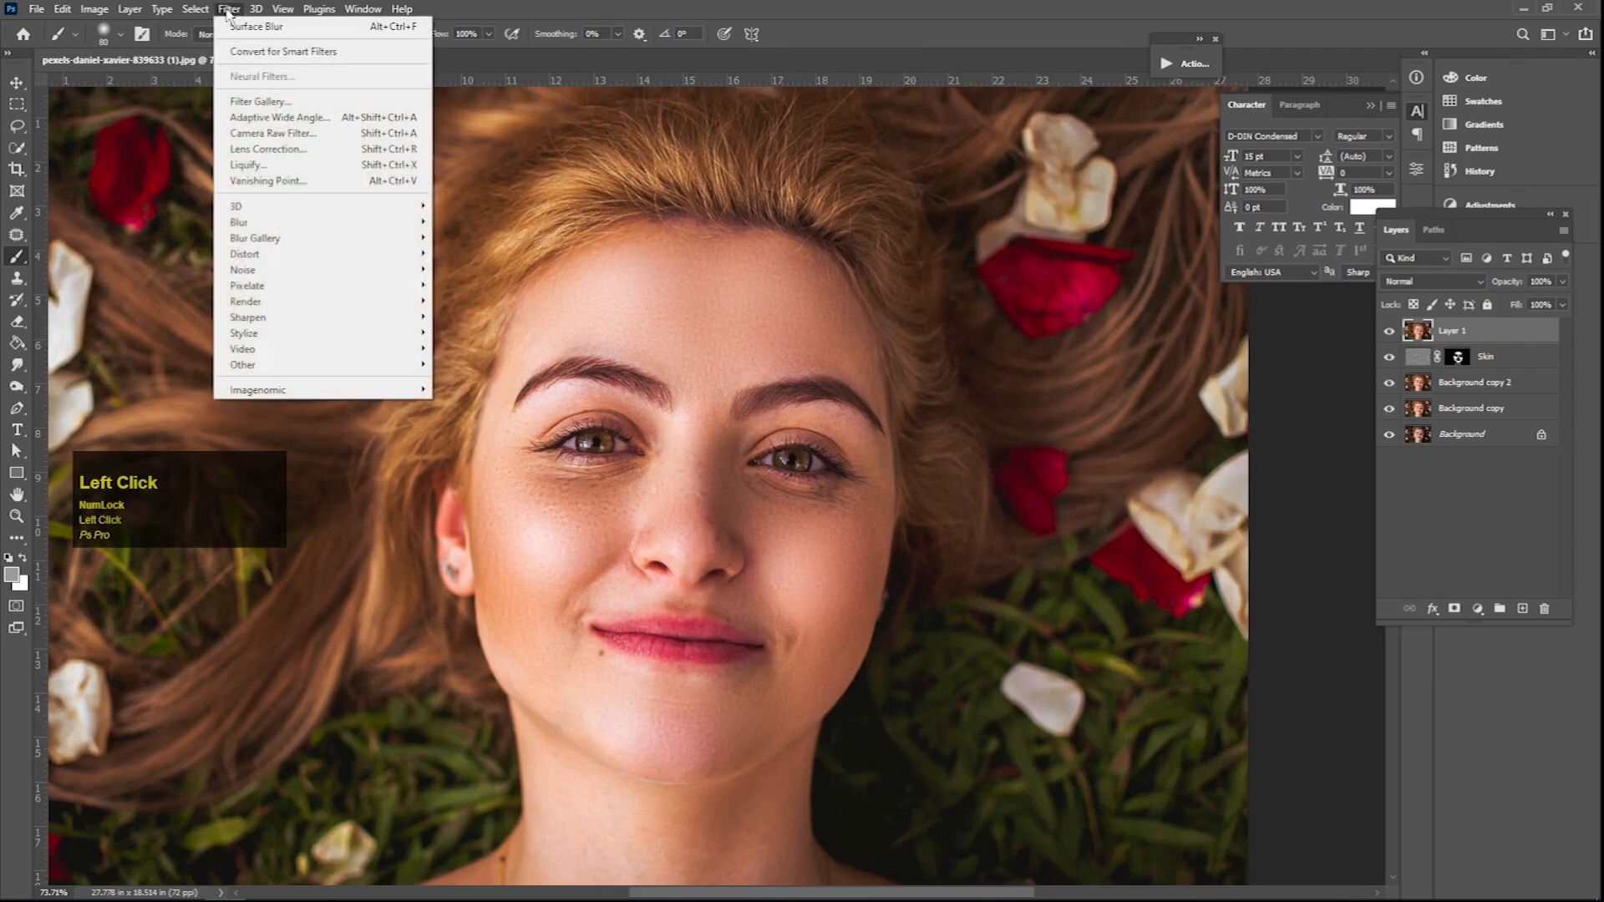
{"action": "mouse_move", "coordinate": [393, 390]}
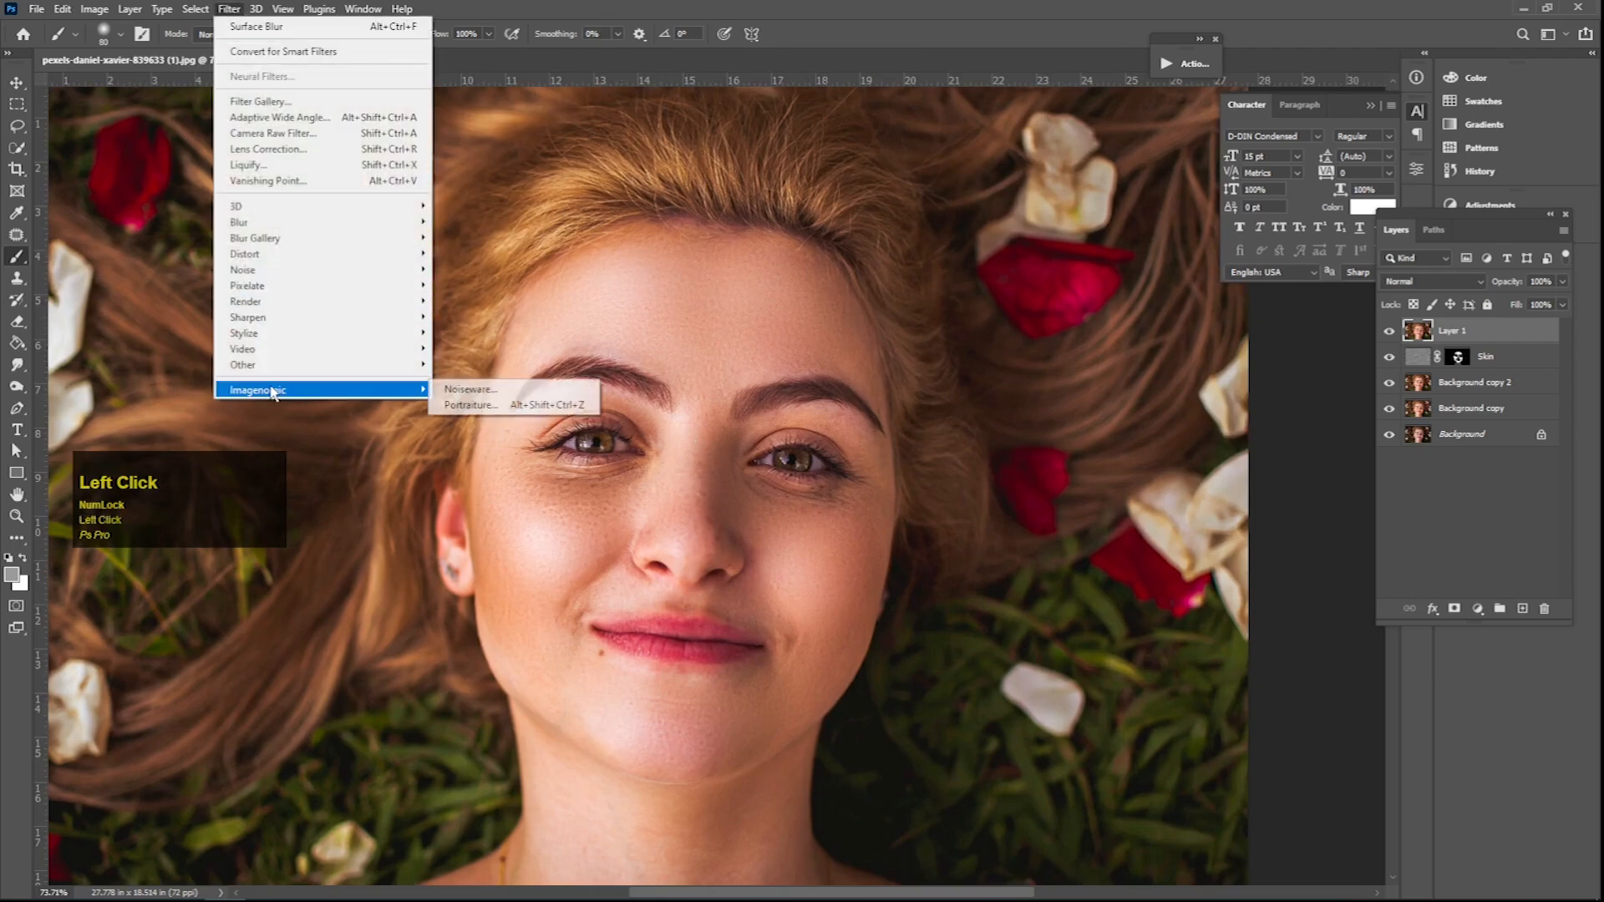
{"action": "left_click", "coordinate": [469, 405]}
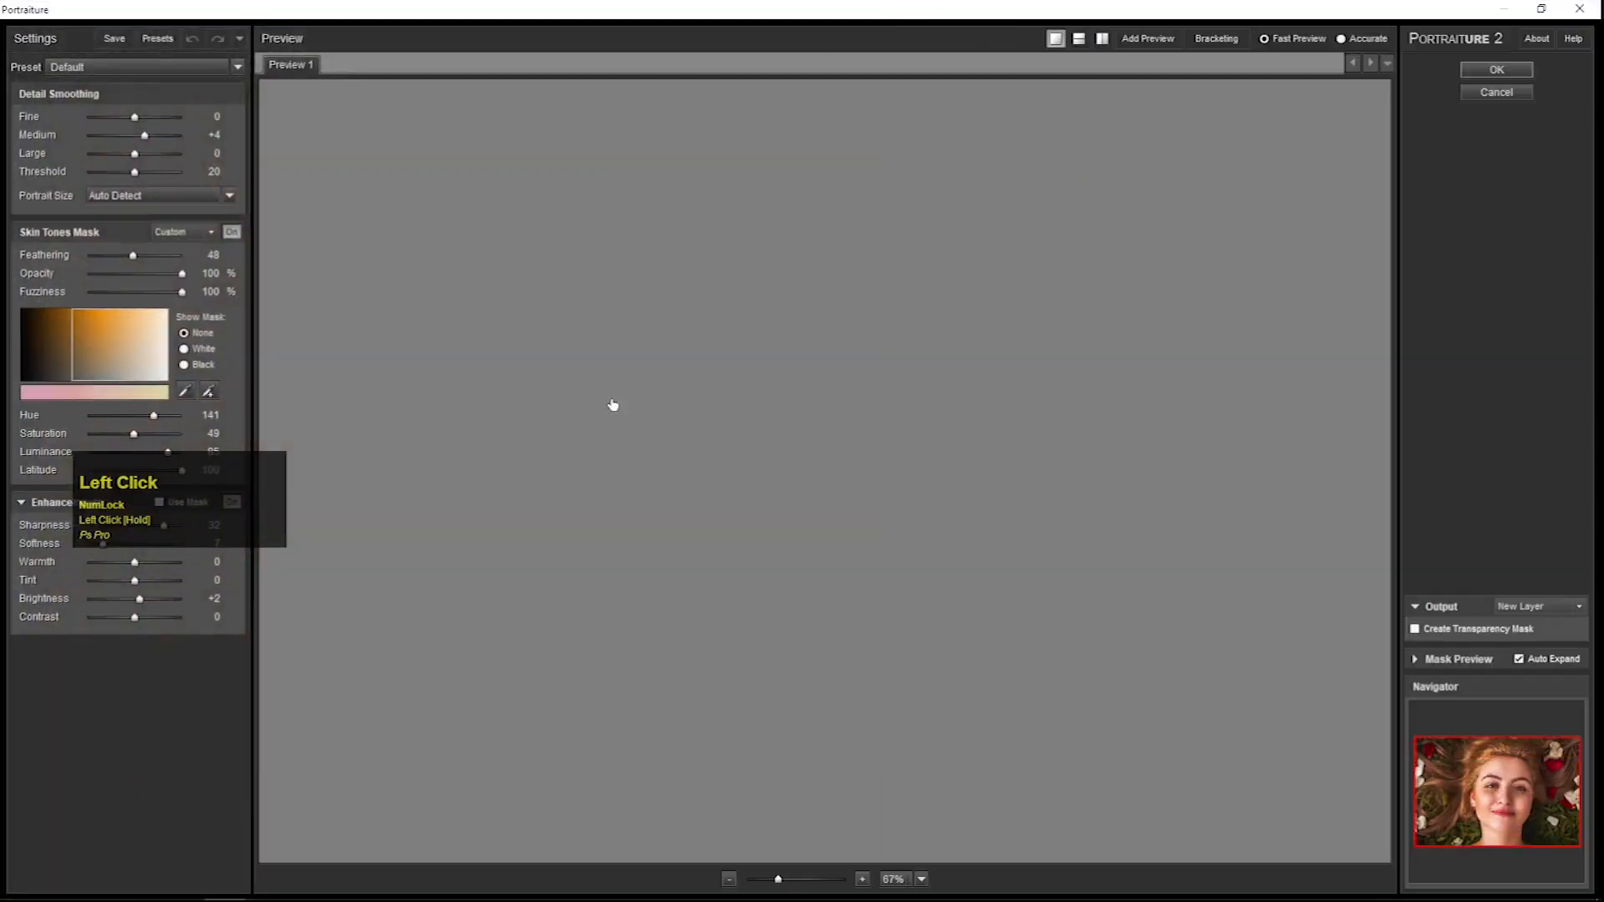
{"action": "key", "text": "space"}
{"action": "left_click", "coordinate": [899, 464]}
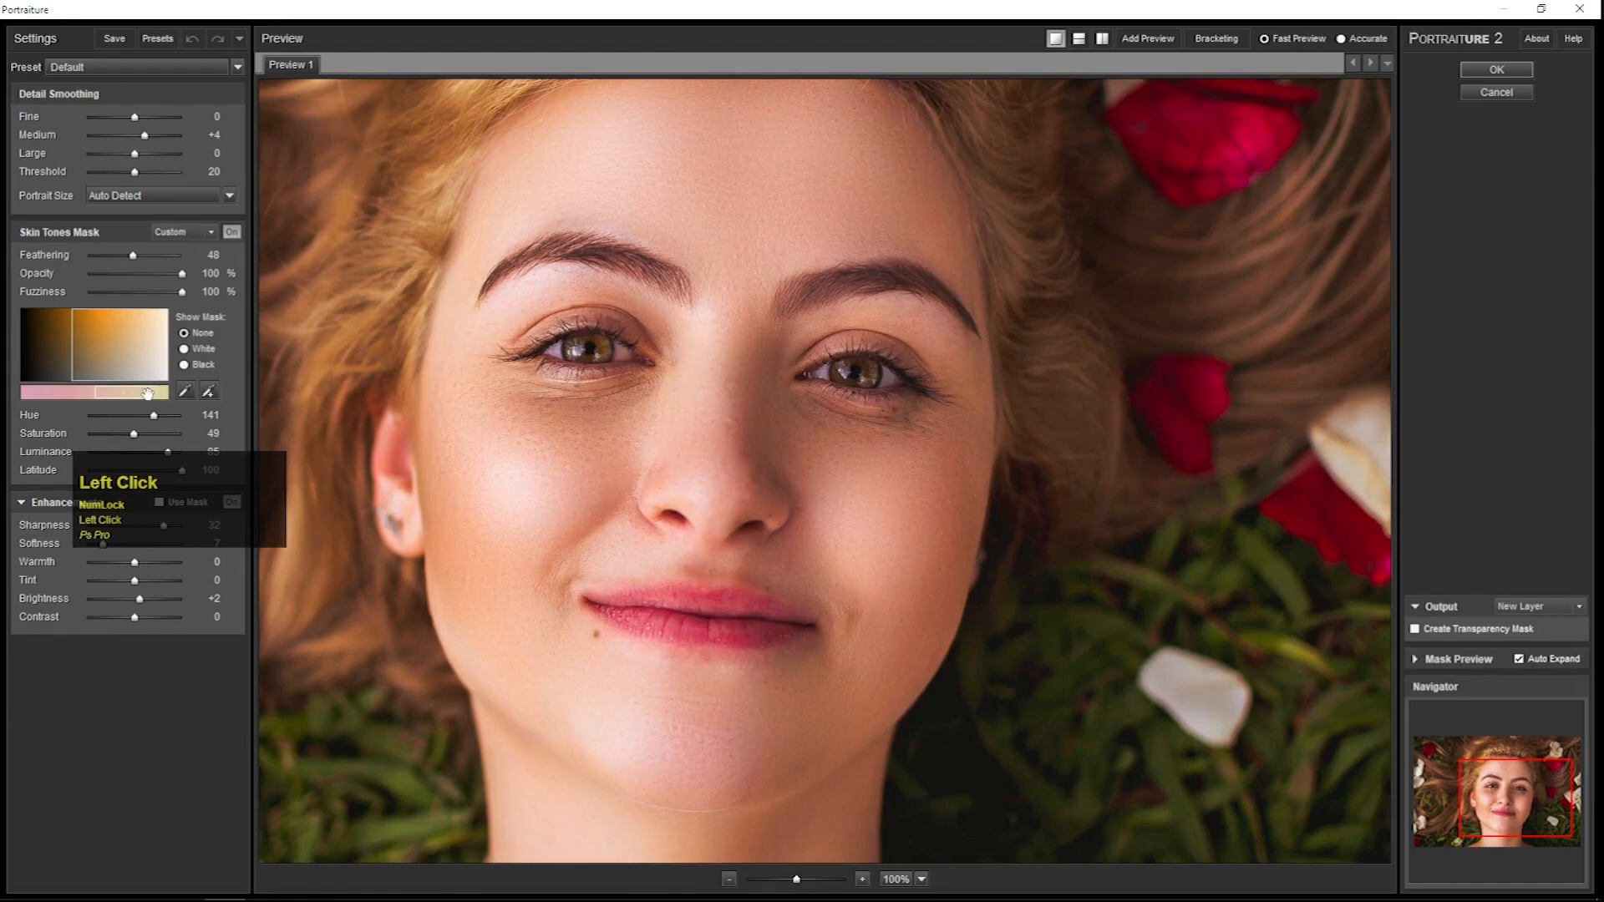
{"action": "left_click_drag", "start_coordinate": [141, 396], "coordinate": [149, 397]}
{"action": "left_click", "coordinate": [1491, 71]}
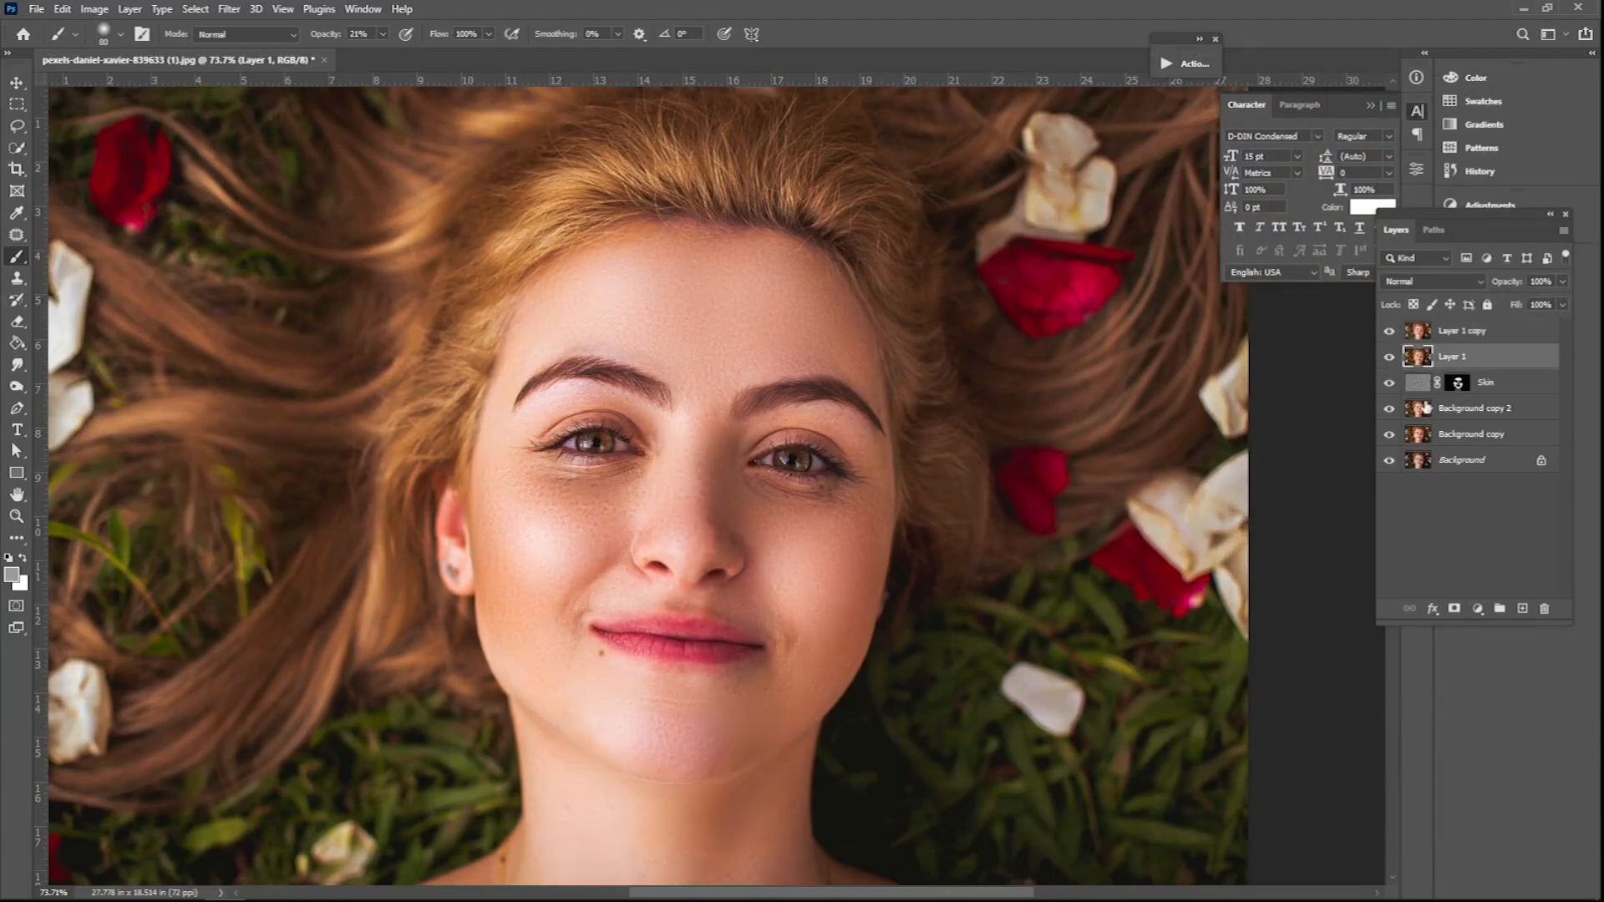
Compare the face with the Portraiture layer hidden and shown, and select that layer.
{"action": "left_click", "coordinate": [1389, 332]}
{"action": "left_click", "coordinate": [1389, 331]}
{"action": "key", "text": "space"}
{"action": "left_click", "coordinate": [1457, 331]}
{"action": "mouse_move", "coordinate": [808, 522]}
{"action": "left_mouse_down"}
{"action": "mouse_move", "coordinate": [780, 489]}
{"action": "mouse_move", "coordinate": [695, 497]}
{"action": "mouse_move", "coordinate": [780, 516]}
{"action": "left_mouse_up"}
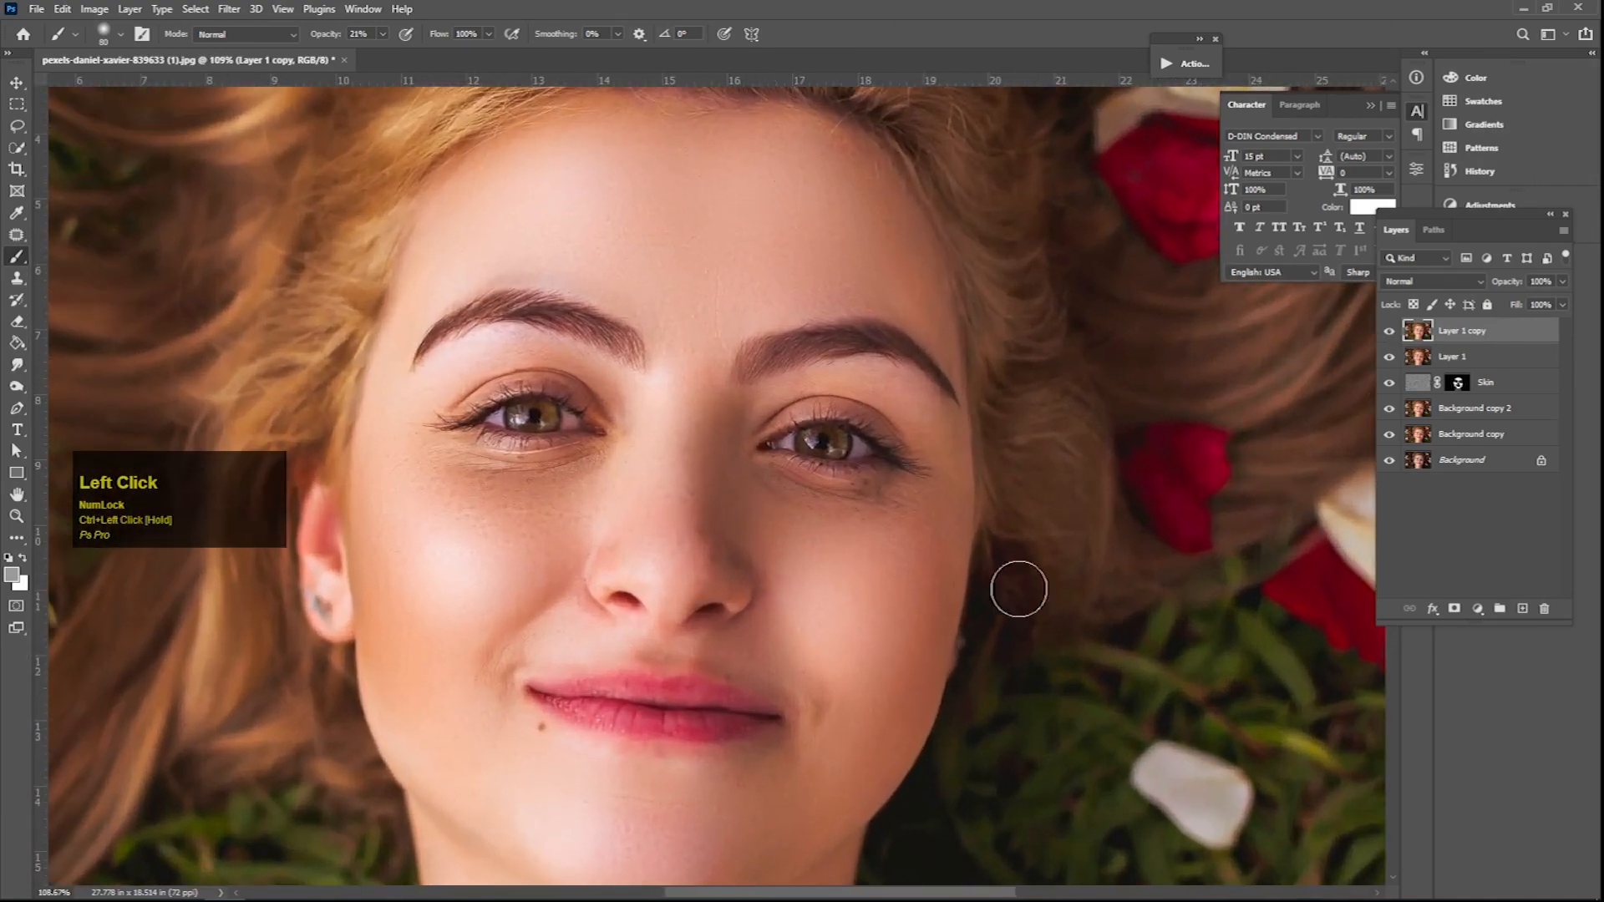
Add a brightening Curves adjustment with a point at input 89, output 157, and invert its mask to black.
{"action": "left_click", "coordinate": [1478, 609]}
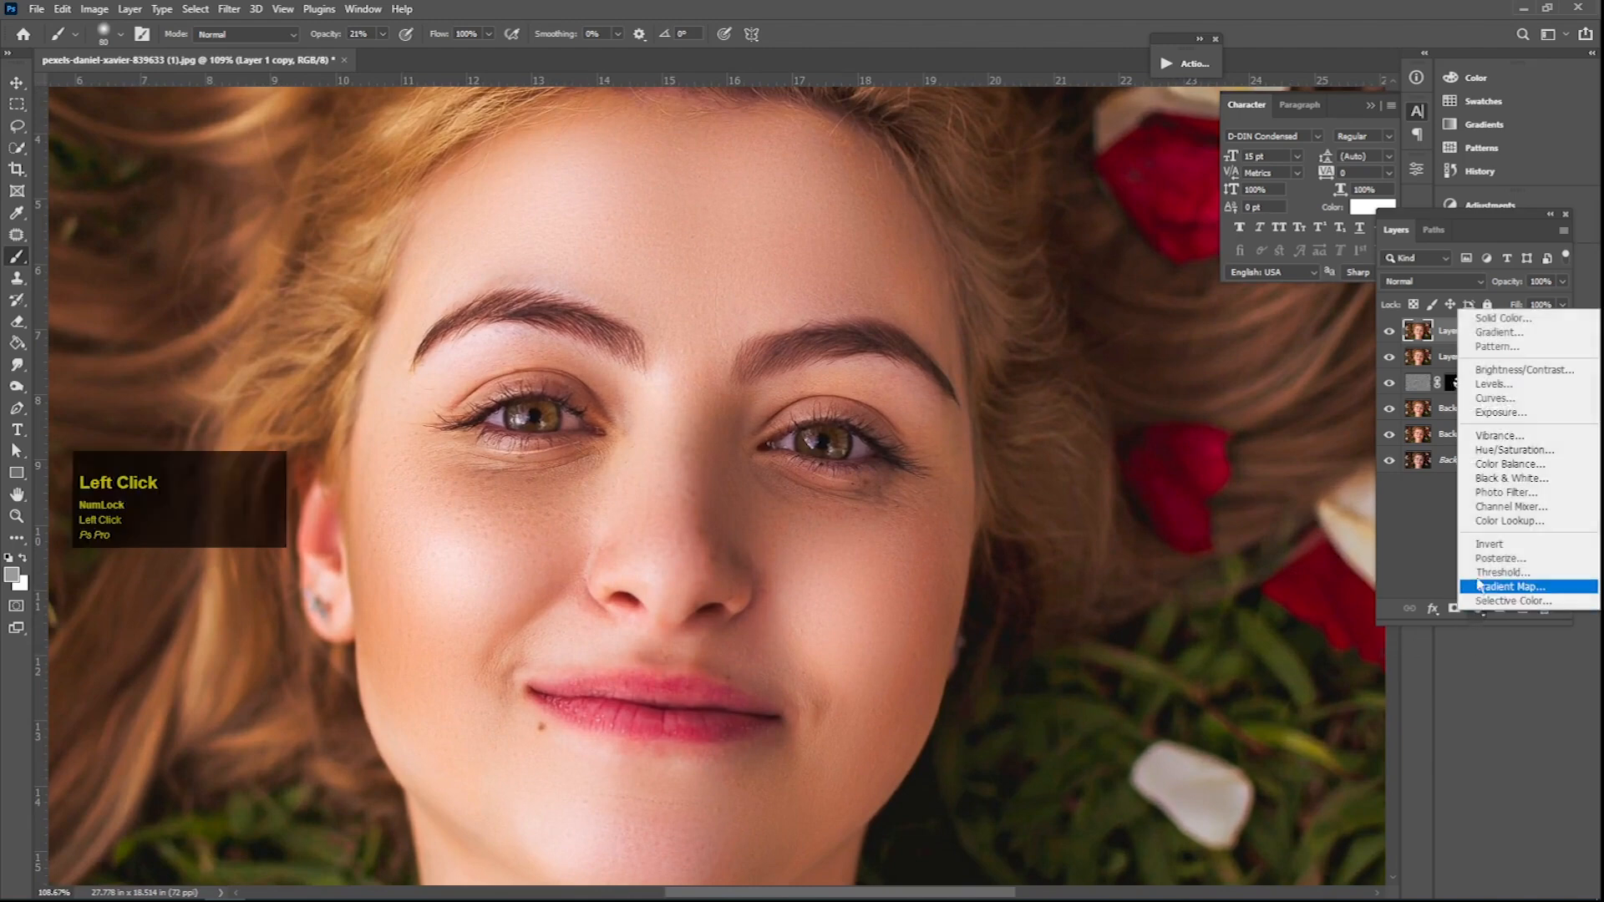
{"action": "left_click", "coordinate": [1503, 400]}
{"action": "left_click_drag", "start_coordinate": [1293, 333], "coordinate": [1269, 320]}
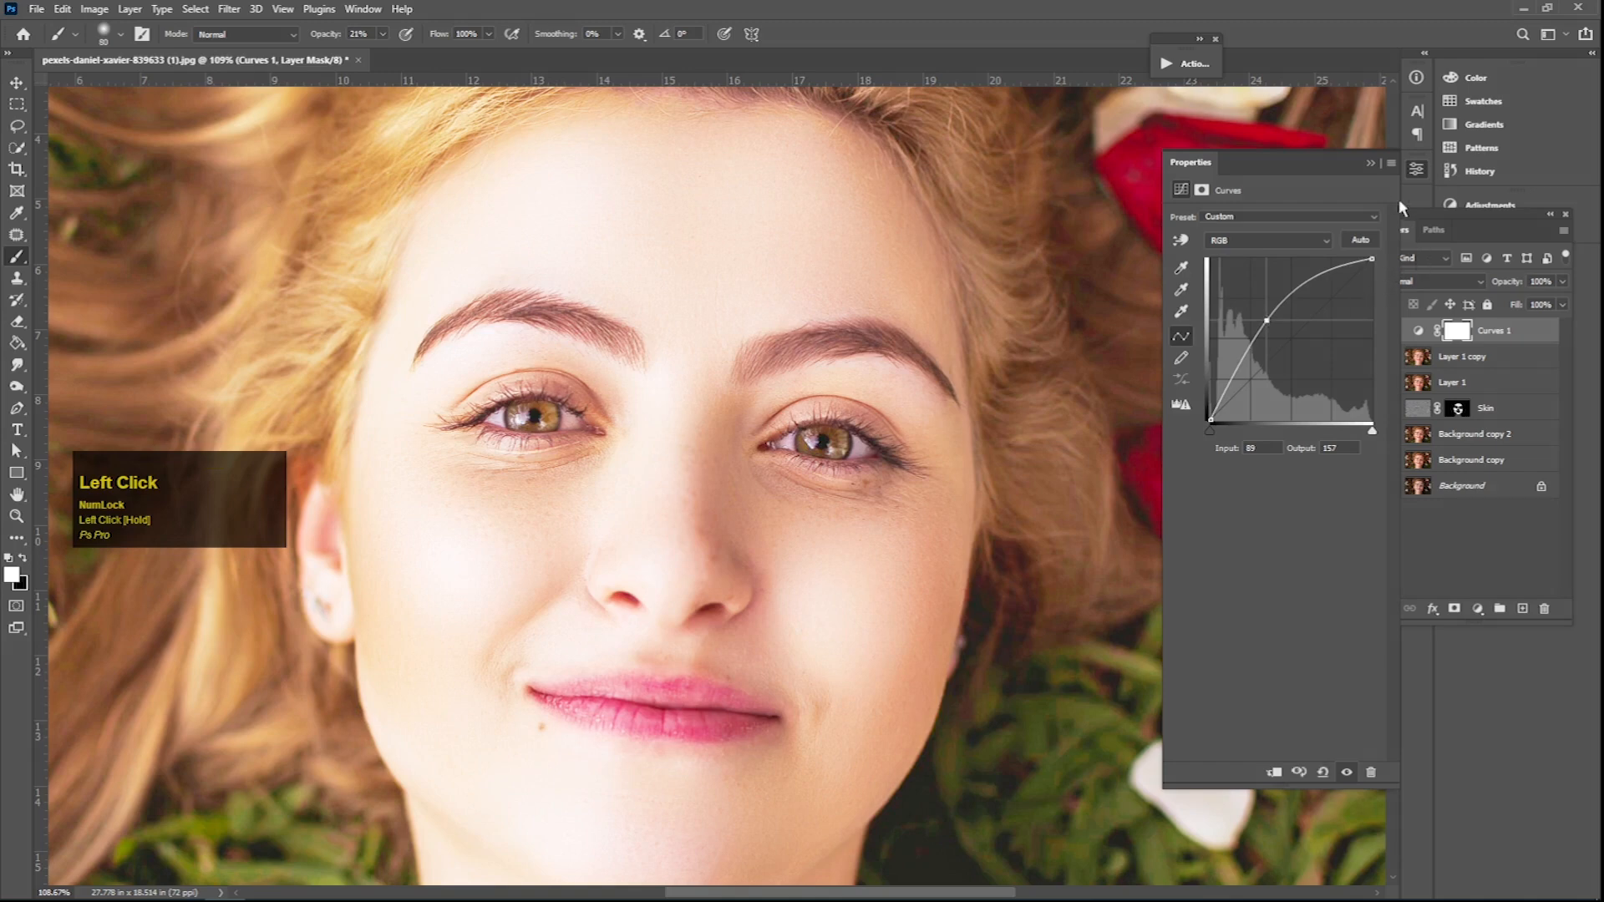
{"action": "left_click", "coordinate": [1368, 163]}
{"action": "left_click", "coordinate": [94, 9]}
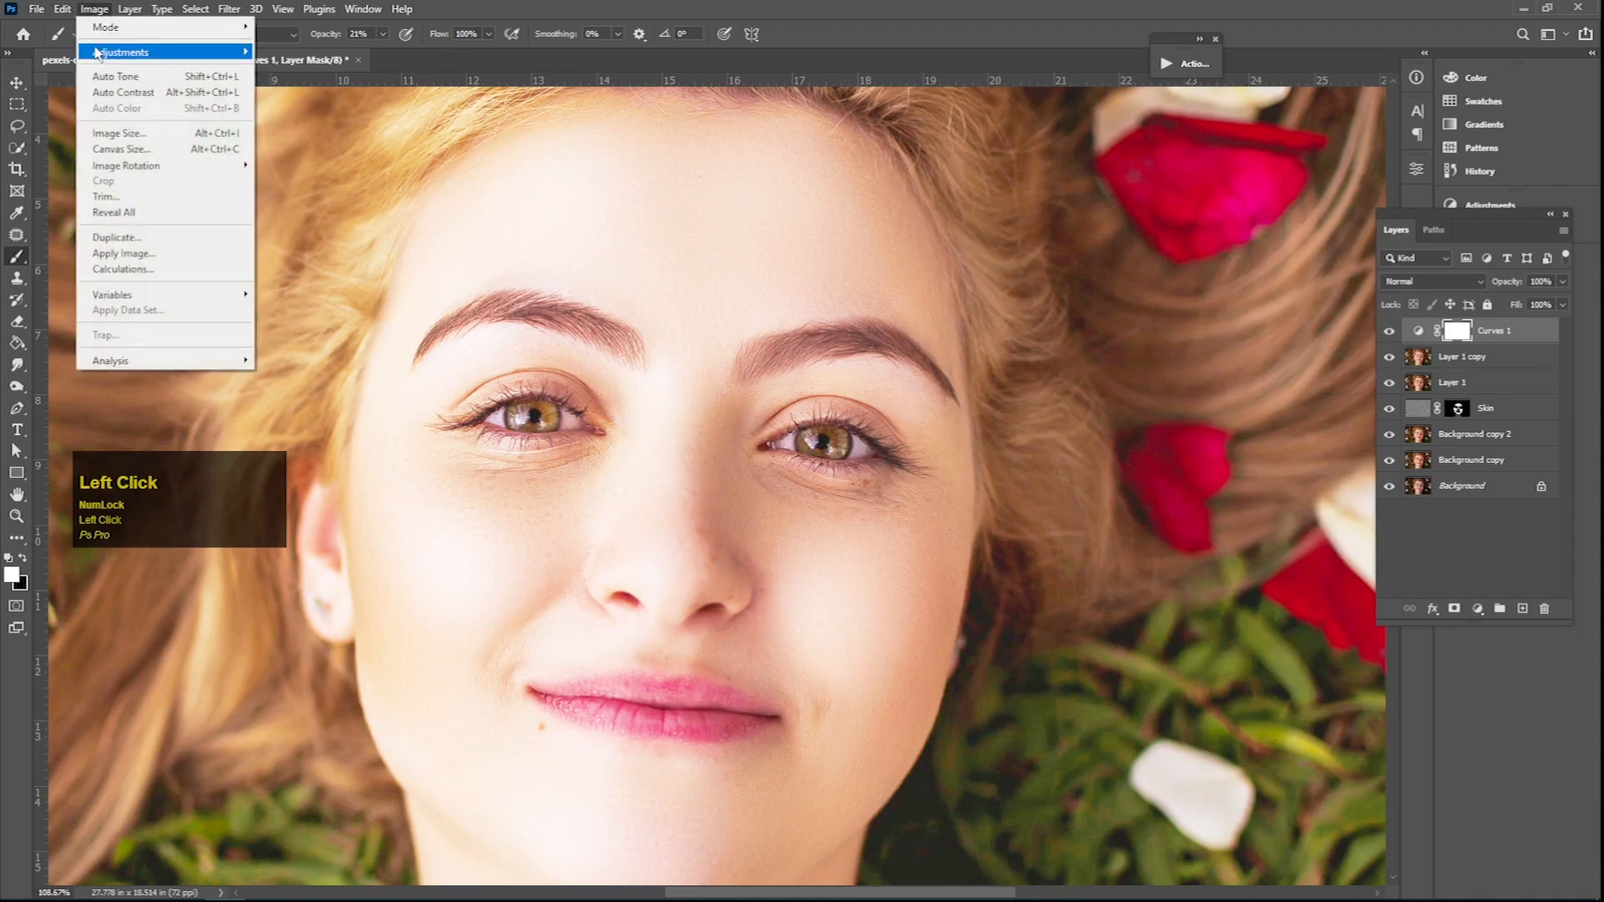
{"action": "mouse_move", "coordinate": [126, 52]}
{"action": "left_click", "coordinate": [280, 243]}
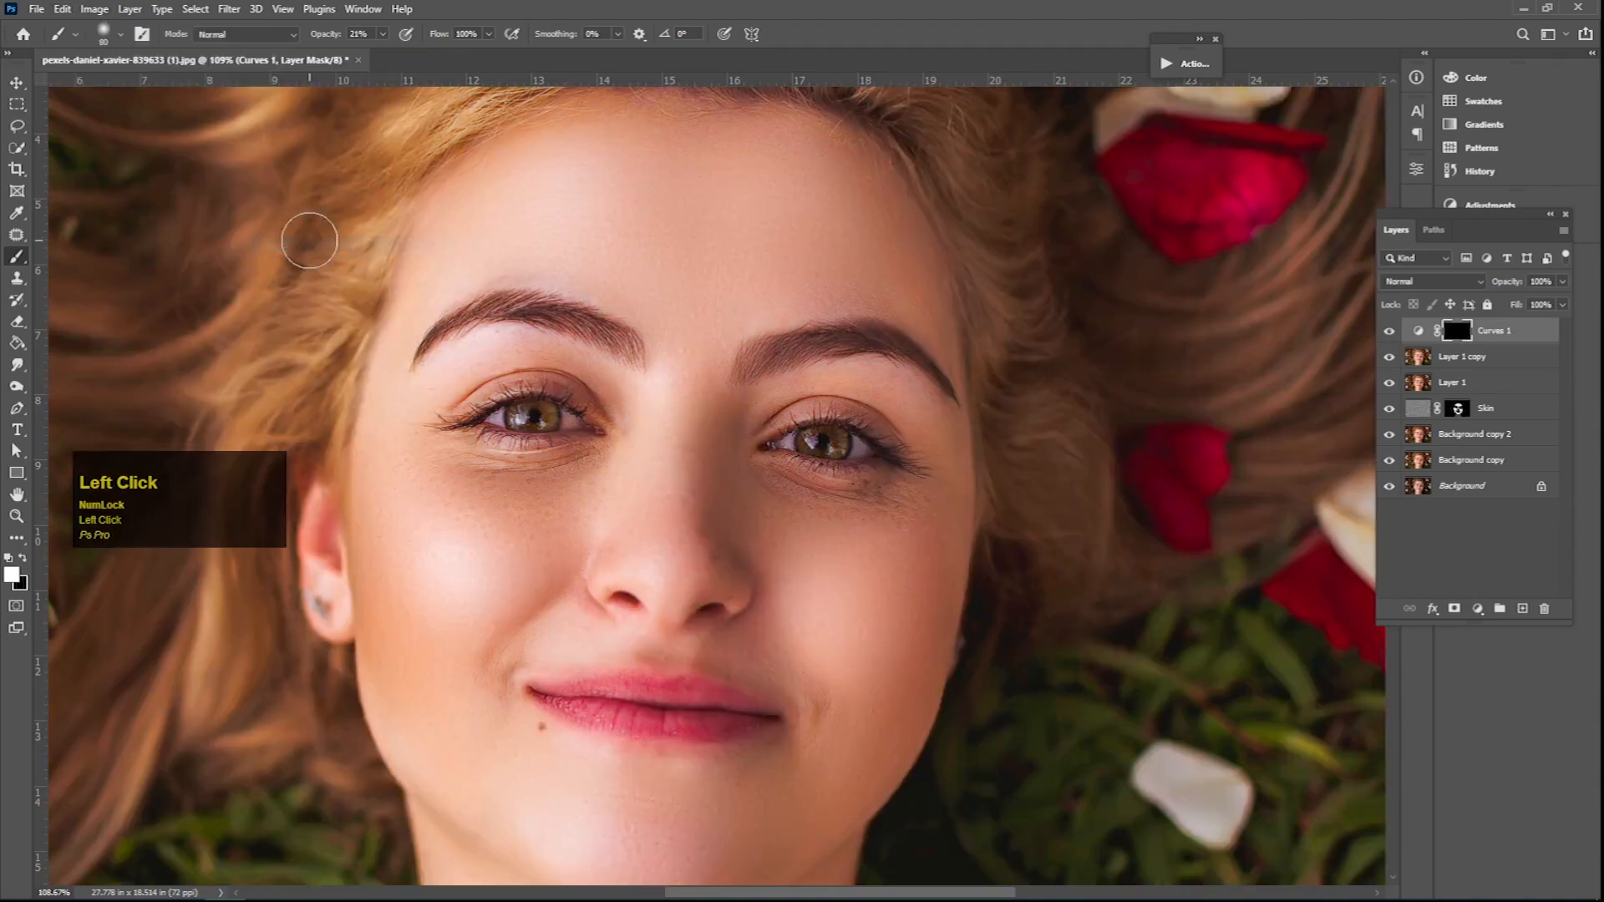
Add a second, darkening Curves adjustment with a point at input 177, output 94, and invert its mask to black.
{"action": "left_click", "coordinate": [1478, 609]}
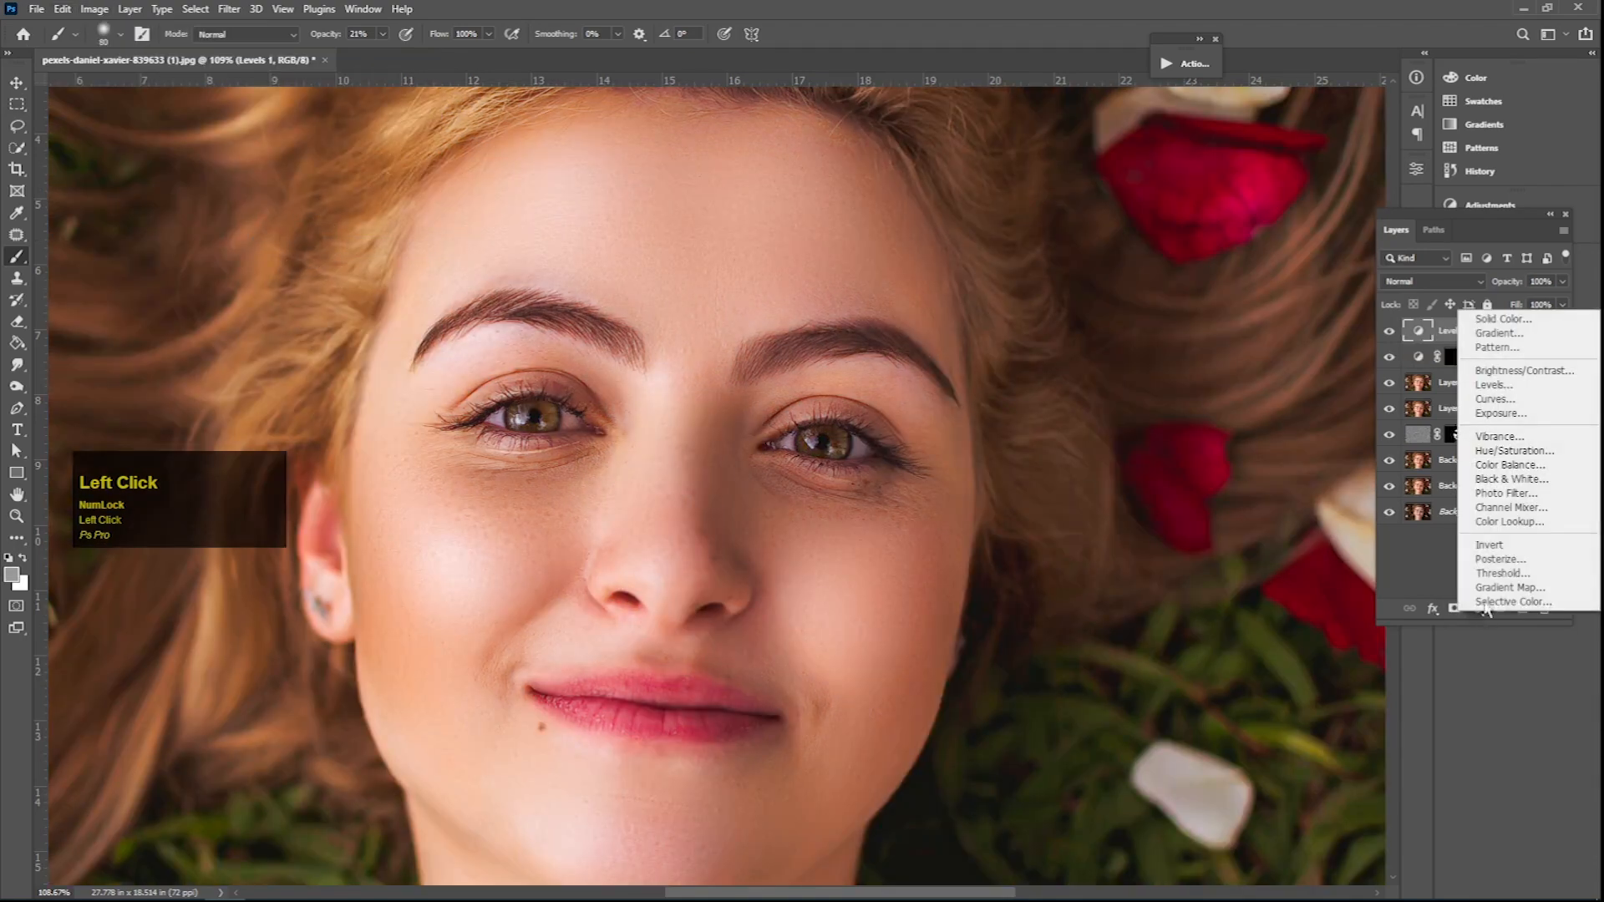
{"action": "left_click", "coordinate": [1475, 407]}
{"action": "left_click_drag", "start_coordinate": [1299, 333], "coordinate": [1322, 360]}
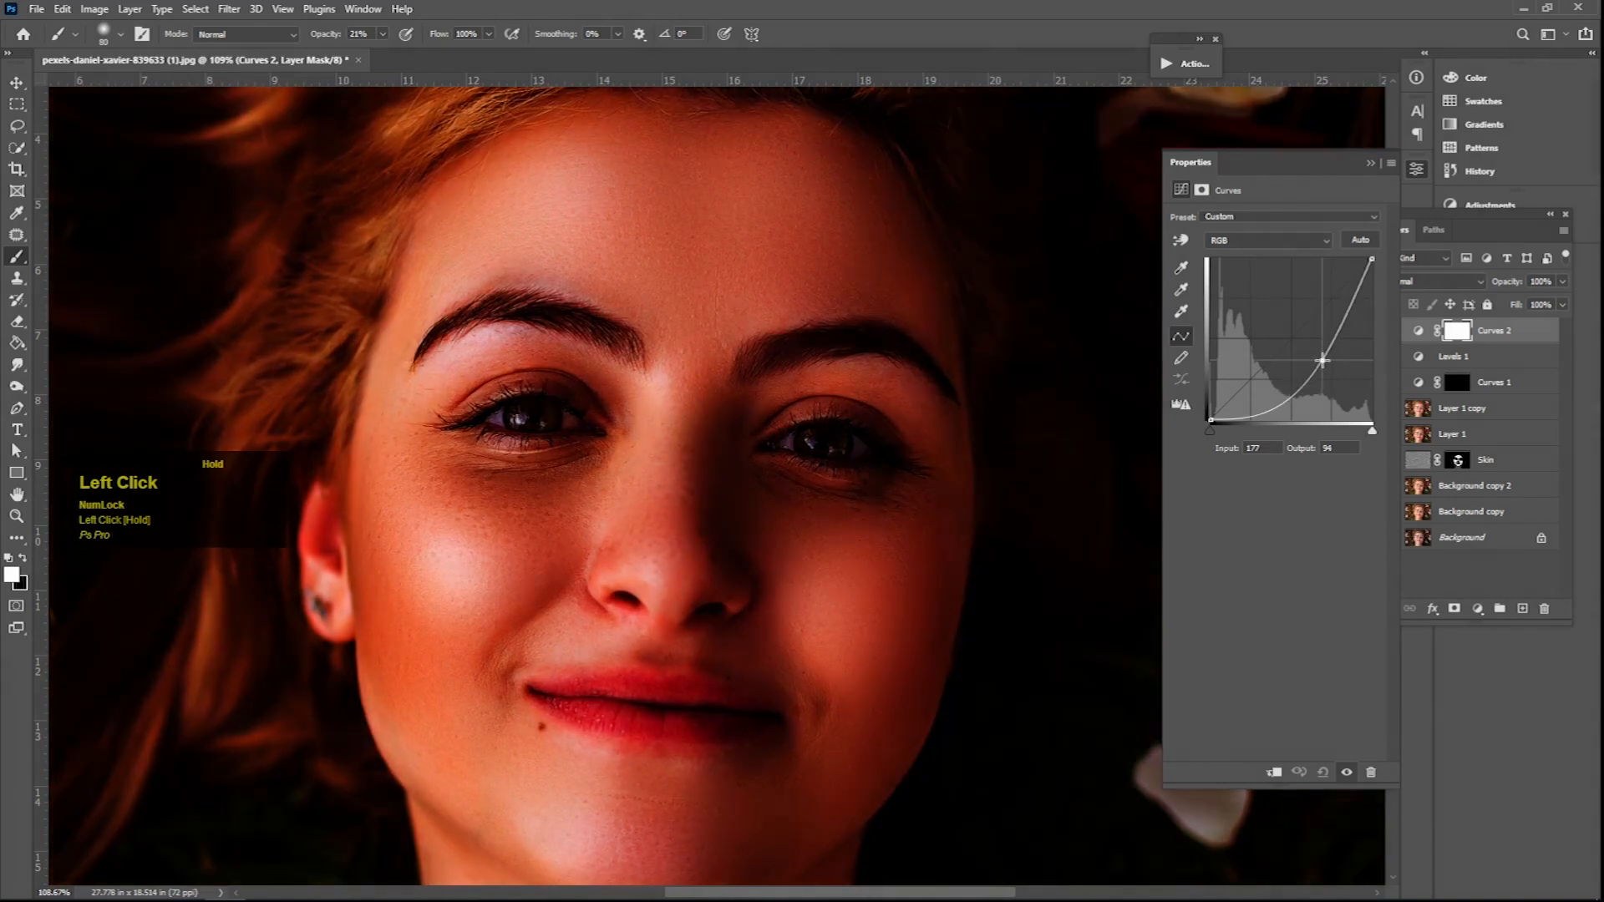
{"action": "left_click", "coordinate": [1370, 164]}
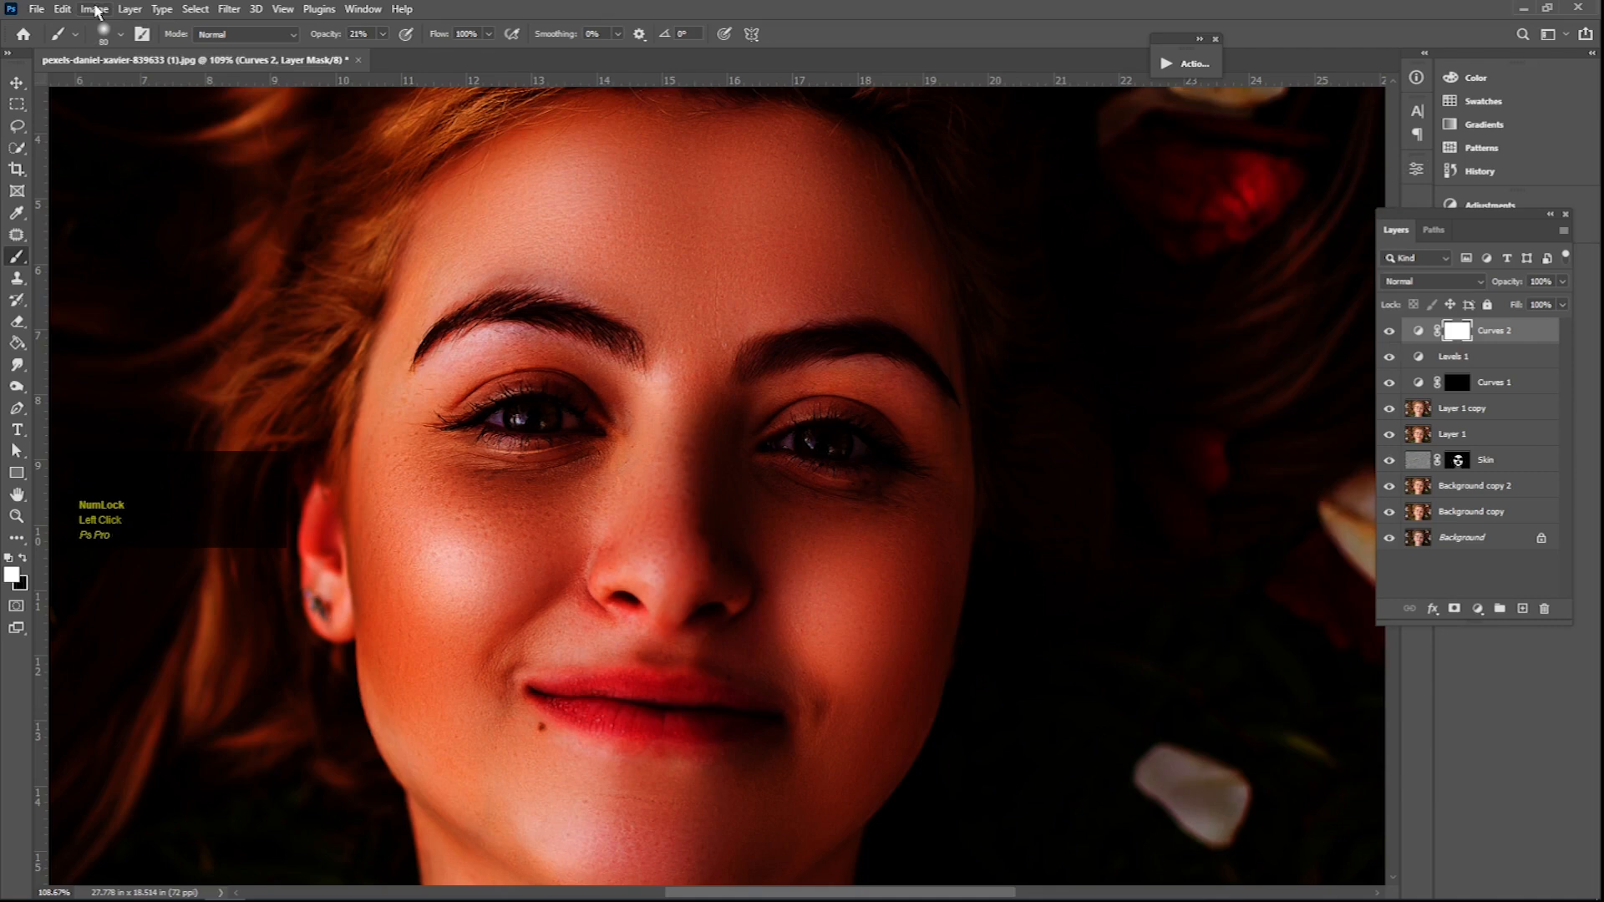
{"action": "left_click", "coordinate": [94, 8]}
{"action": "mouse_move", "coordinate": [126, 52]}
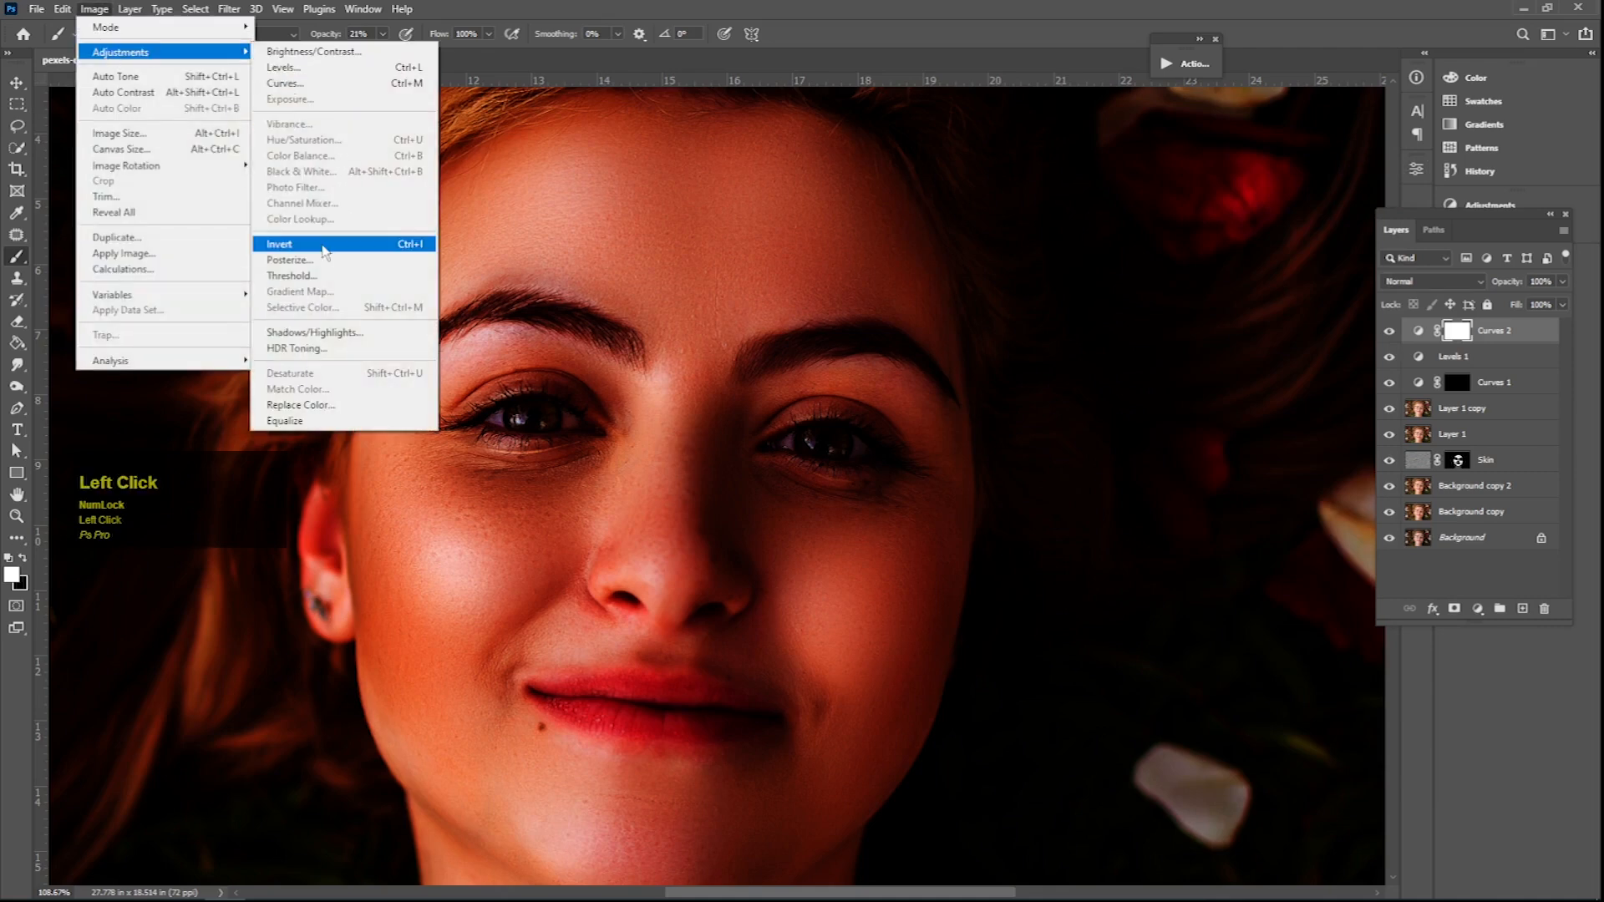
{"action": "left_click", "coordinate": [315, 244]}
{"action": "left_click", "coordinate": [1454, 331]}
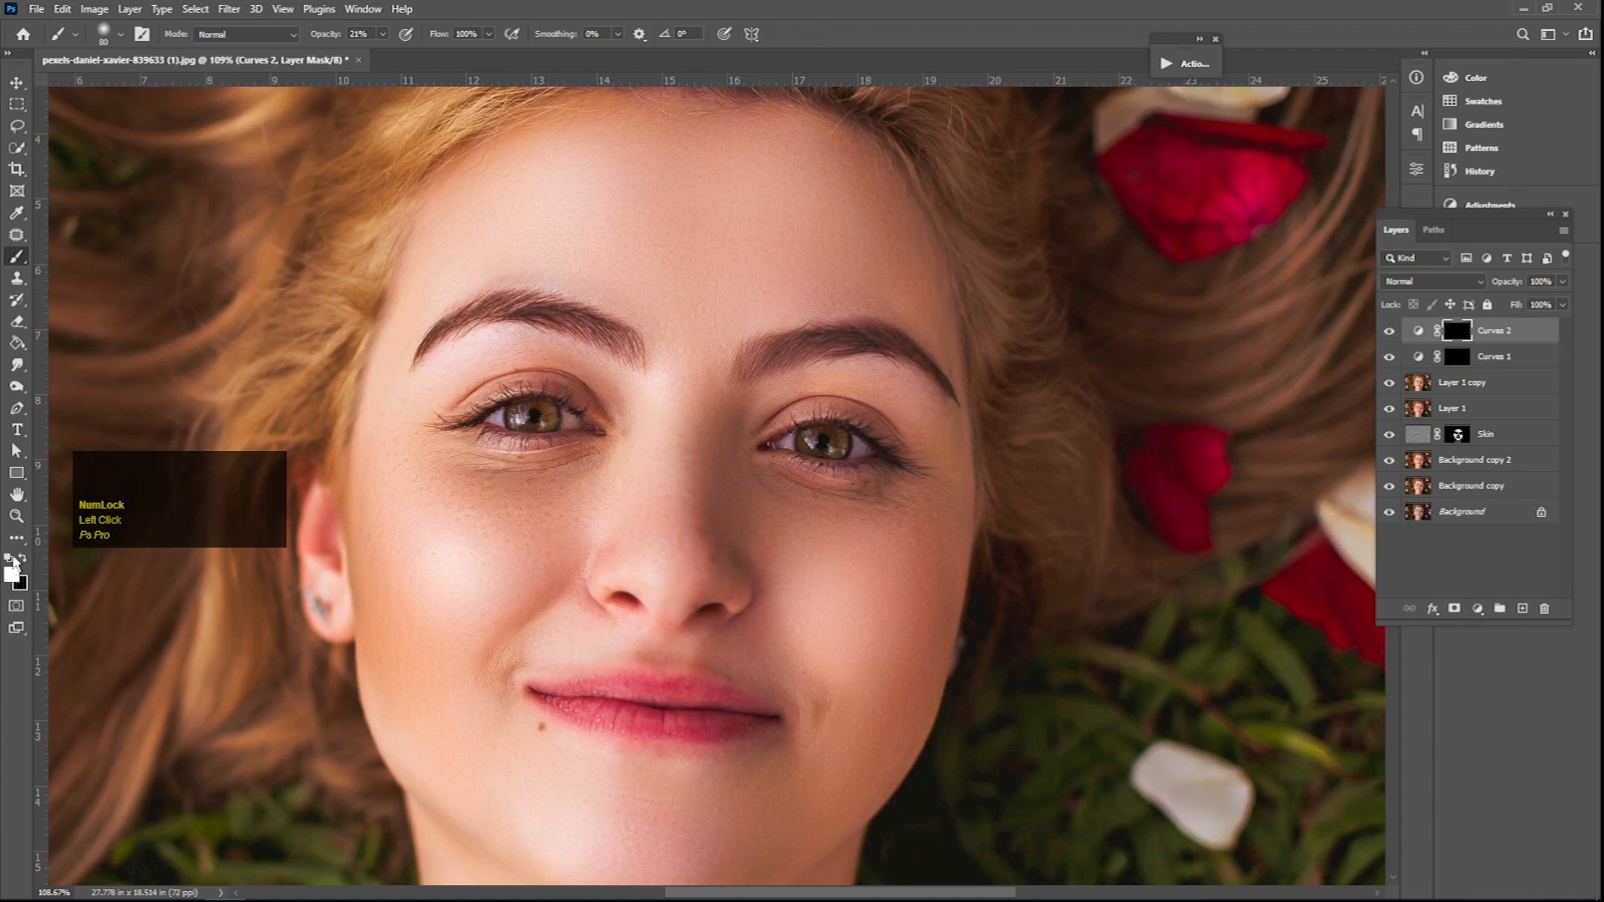
Set the brush to 100% opacity and paint the darkening Curves mask white along the hairline and down the ear-side edge of the face.
{"action": "key", "text": "space"}
{"action": "left_click_drag", "start_coordinate": [677, 251], "coordinate": [628, 358]}
{"action": "left_click", "coordinate": [418, 275]}
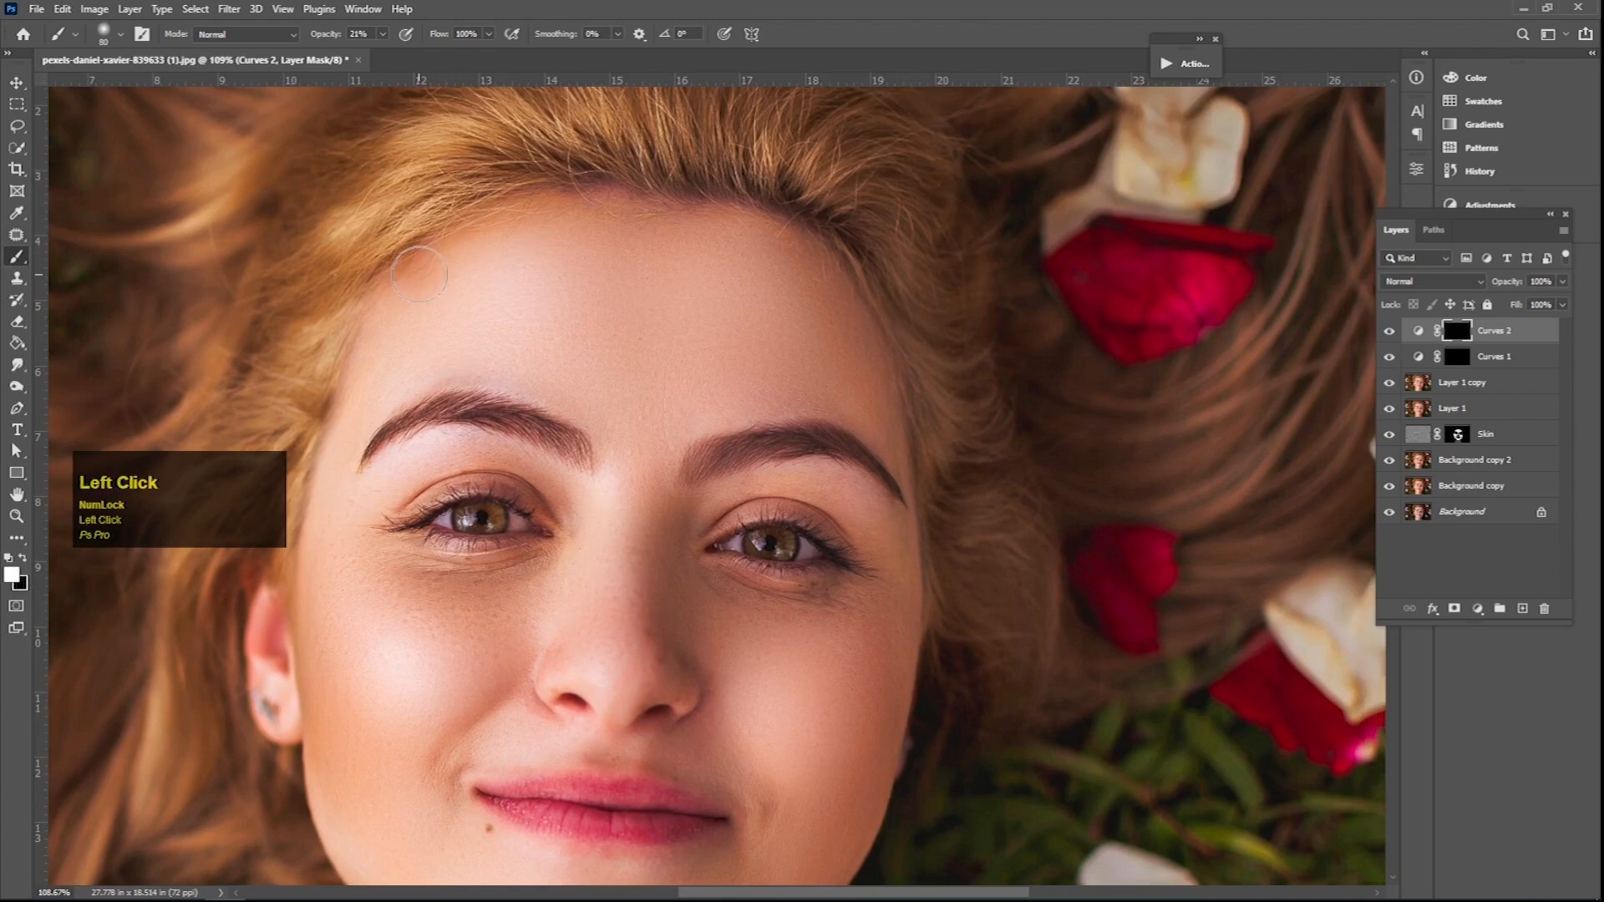
{"action": "left_click", "coordinate": [381, 35]}
{"action": "left_click_drag", "start_coordinate": [384, 56], "coordinate": [472, 57]}
{"action": "mouse_move", "coordinate": [415, 273]}
{"action": "left_mouse_down"}
{"action": "mouse_move", "coordinate": [430, 247]}
{"action": "mouse_move", "coordinate": [554, 208]}
{"action": "mouse_move", "coordinate": [662, 203]}
{"action": "mouse_move", "coordinate": [784, 246]}
{"action": "mouse_move", "coordinate": [888, 322]}
{"action": "mouse_move", "coordinate": [909, 415]}
{"action": "mouse_move", "coordinate": [888, 451]}
{"action": "left_mouse_up"}
{"action": "left_click_drag", "start_coordinate": [410, 262], "coordinate": [336, 438]}
{"action": "left_click_drag", "start_coordinate": [323, 554], "coordinate": [418, 415]}
{"action": "mouse_move", "coordinate": [425, 327]}
{"action": "left_mouse_down"}
{"action": "mouse_move", "coordinate": [411, 540]}
{"action": "mouse_move", "coordinate": [430, 652]}
{"action": "left_mouse_up"}
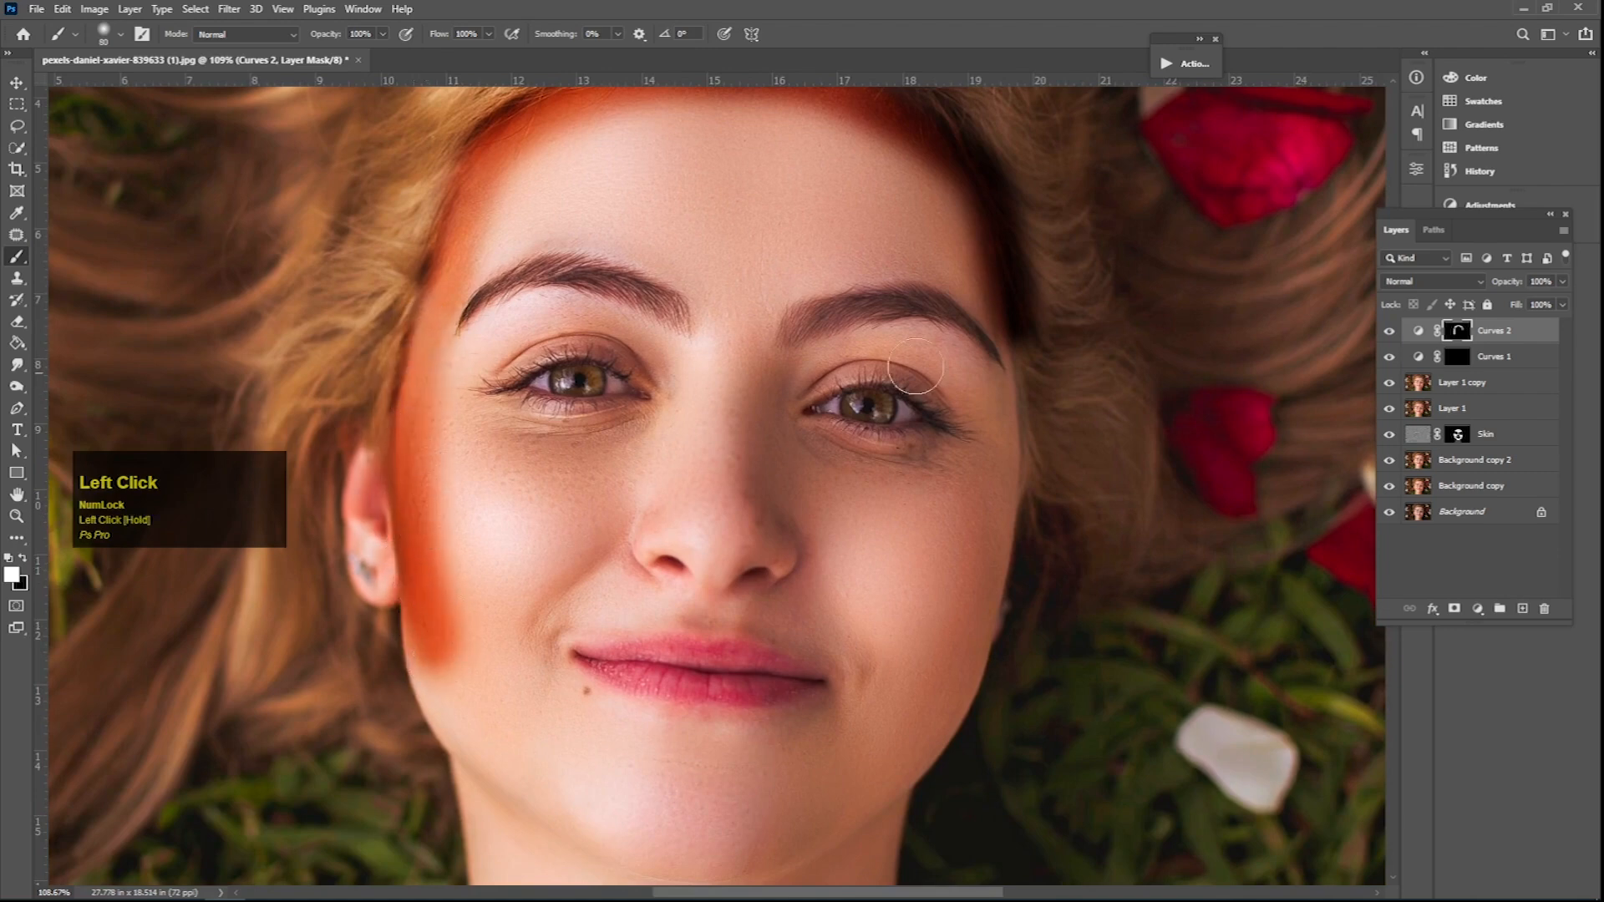
Paint the shading down the opposite edge of the face, and extend the ear-side cheek shading inward with the brush reduced to 40.
{"action": "key", "text": "bracketleft"}
{"action": "key", "text": "bracketleft"}
{"action": "mouse_move", "coordinate": [1008, 372]}
{"action": "left_mouse_down"}
{"action": "mouse_move", "coordinate": [999, 551]}
{"action": "mouse_move", "coordinate": [938, 763]}
{"action": "mouse_move", "coordinate": [919, 776]}
{"action": "left_mouse_up"}
{"action": "key", "text": "bracketleft"}
{"action": "key", "text": "bracketleft"}
{"action": "mouse_move", "coordinate": [441, 469]}
{"action": "left_mouse_down"}
{"action": "mouse_move", "coordinate": [442, 513]}
{"action": "mouse_move", "coordinate": [455, 517]}
{"action": "mouse_move", "coordinate": [436, 532]}
{"action": "mouse_move", "coordinate": [473, 617]}
{"action": "left_mouse_up"}
Undo the wide stroke on the shadowed cheek and extend its shading inward with small dabs instead.
{"action": "left_click_drag", "start_coordinate": [978, 540], "coordinate": [951, 542]}
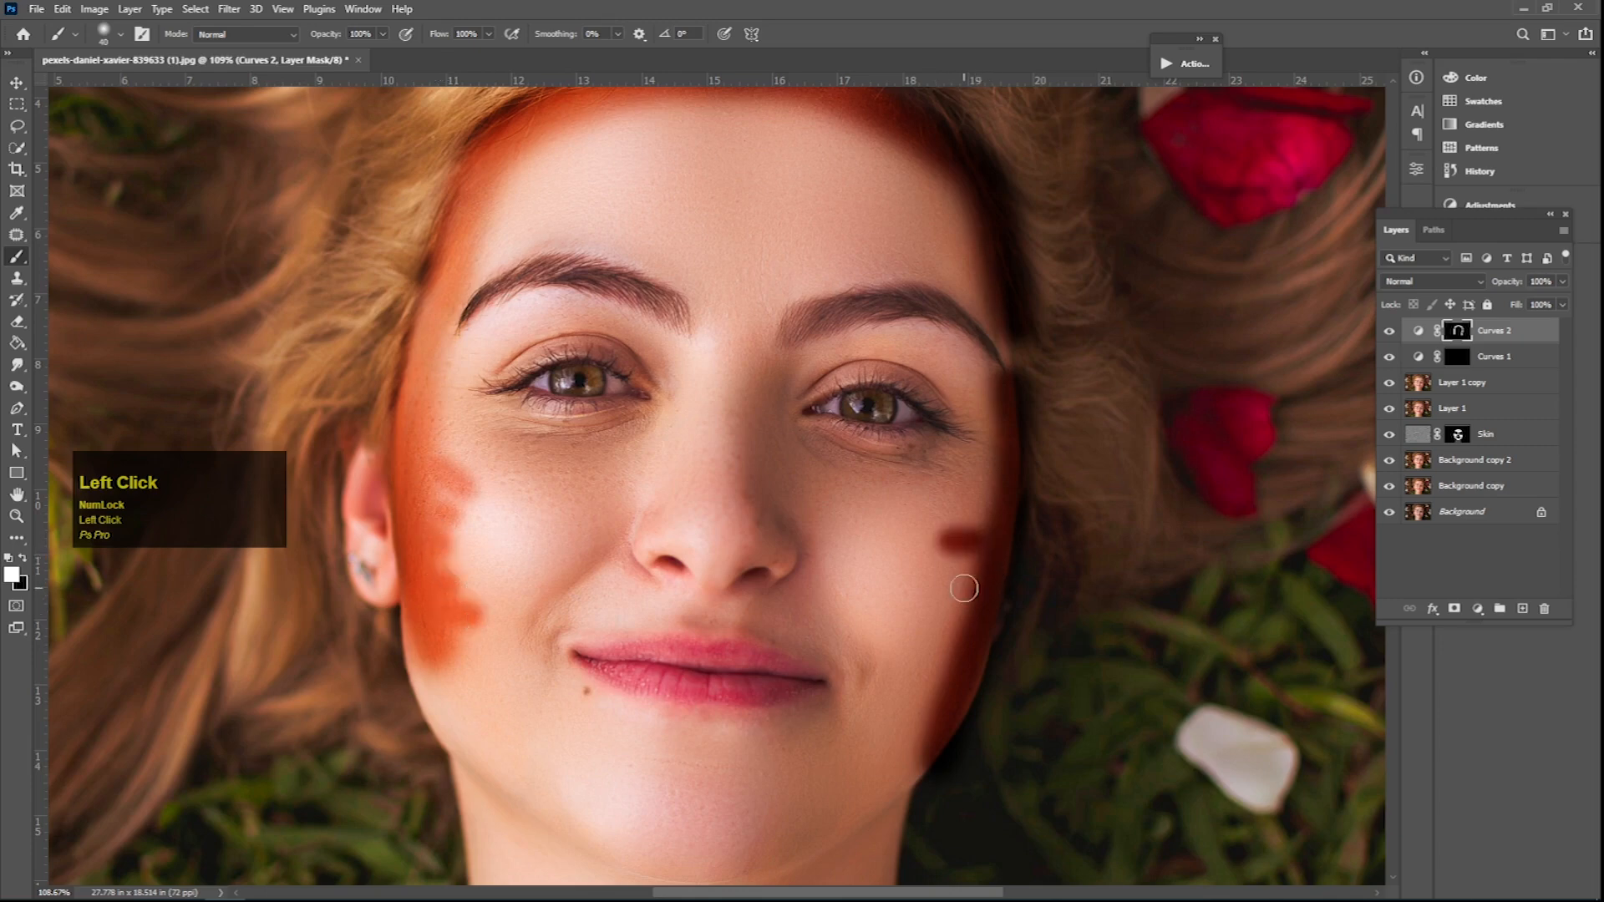
{"action": "key", "text": "ctrl+z"}
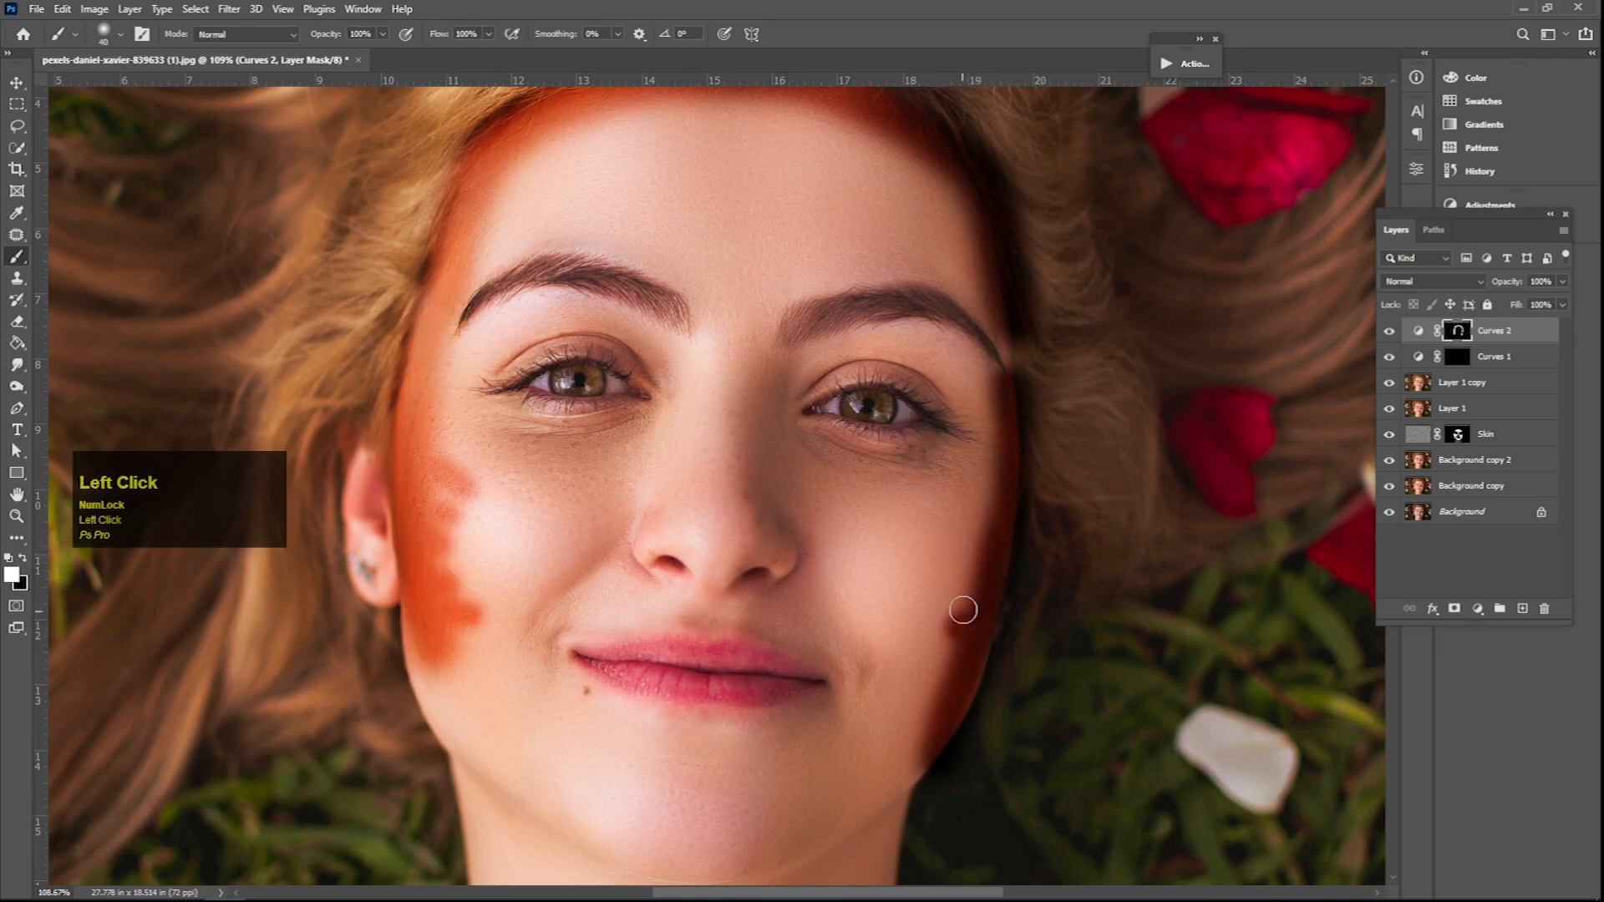
{"action": "left_click_drag", "start_coordinate": [963, 590], "coordinate": [975, 563]}
{"action": "left_click", "coordinate": [978, 536]}
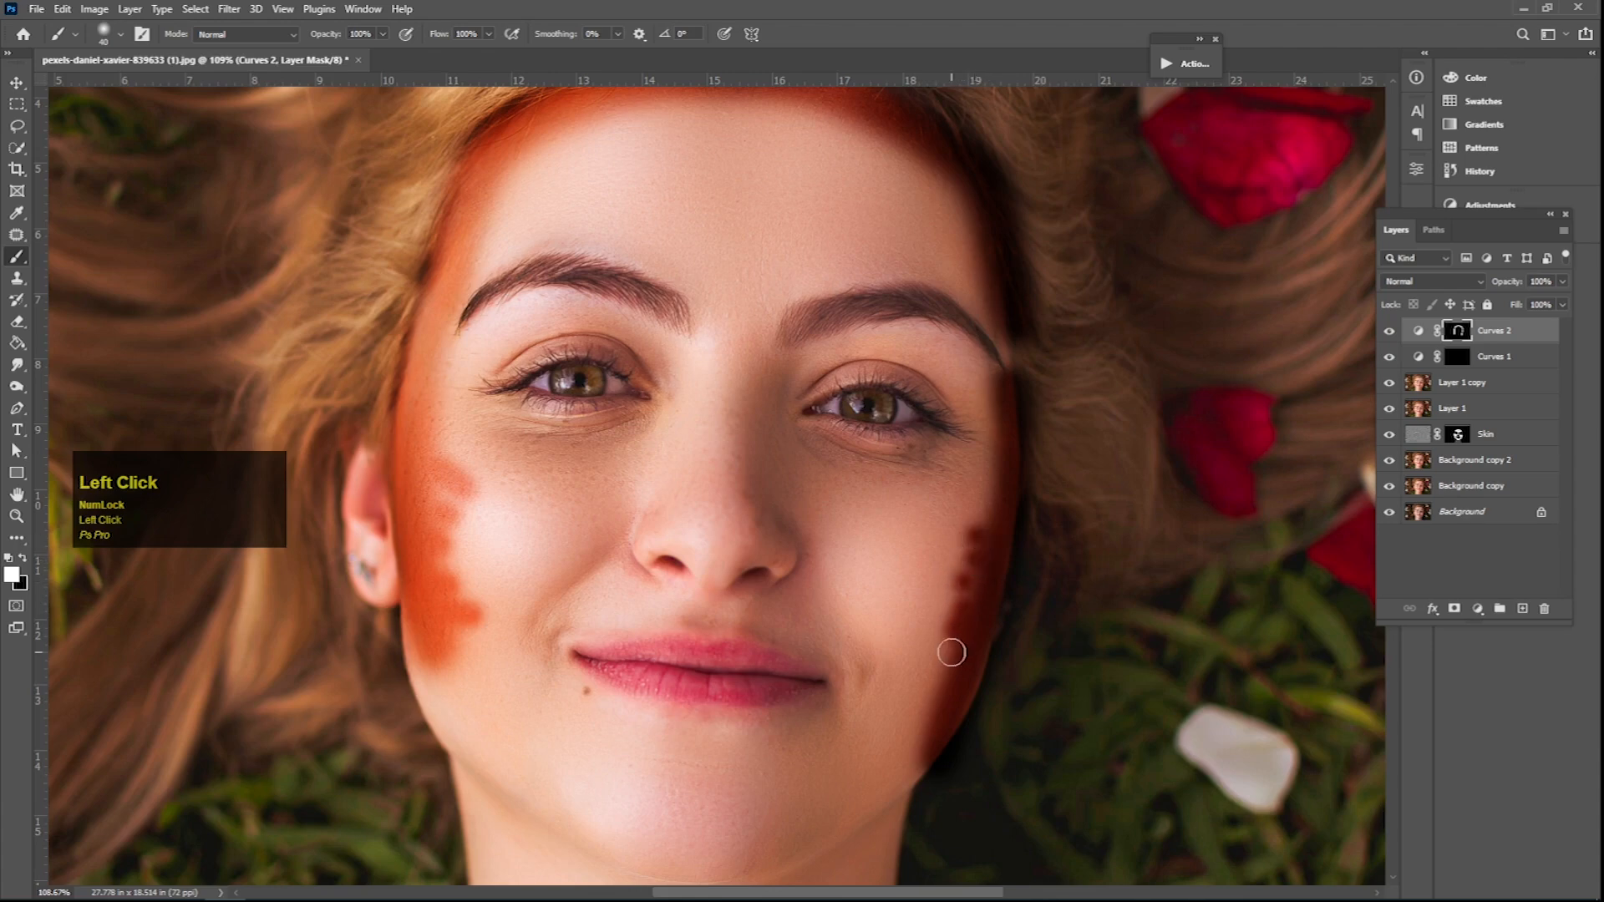
{"action": "left_click", "coordinate": [947, 655]}
{"action": "left_click", "coordinate": [935, 683]}
Enlarge the brush and paint a dark contour along the whole jawline under the chin, filling its end with a smaller brush.
{"action": "key", "text": "space"}
{"action": "mouse_move", "coordinate": [717, 810]}
{"action": "left_mouse_down"}
{"action": "mouse_move", "coordinate": [802, 637]}
{"action": "mouse_move", "coordinate": [815, 544]}
{"action": "left_mouse_up"}
{"action": "key", "text": "bracketright"}
{"action": "key", "text": "bracketright"}
{"action": "mouse_move", "coordinate": [991, 559]}
{"action": "left_mouse_down"}
{"action": "mouse_move", "coordinate": [914, 621]}
{"action": "mouse_move", "coordinate": [771, 639]}
{"action": "mouse_move", "coordinate": [659, 598]}
{"action": "mouse_move", "coordinate": [554, 537]}
{"action": "left_mouse_up"}
{"action": "key", "text": "bracketleft"}
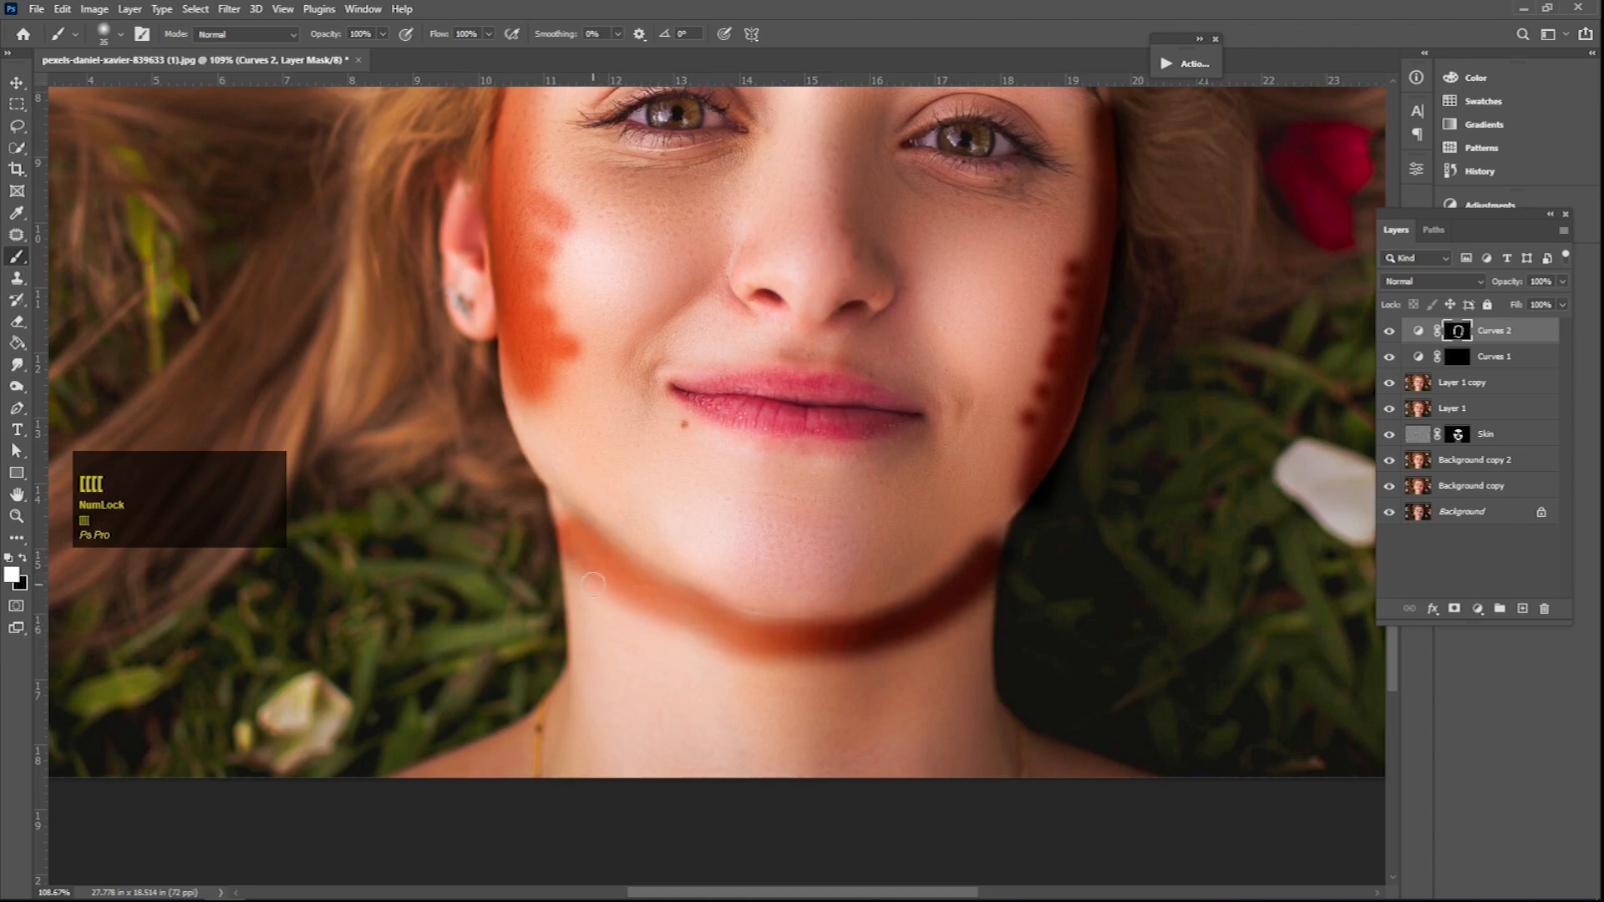
{"action": "left_click", "coordinate": [560, 501]}
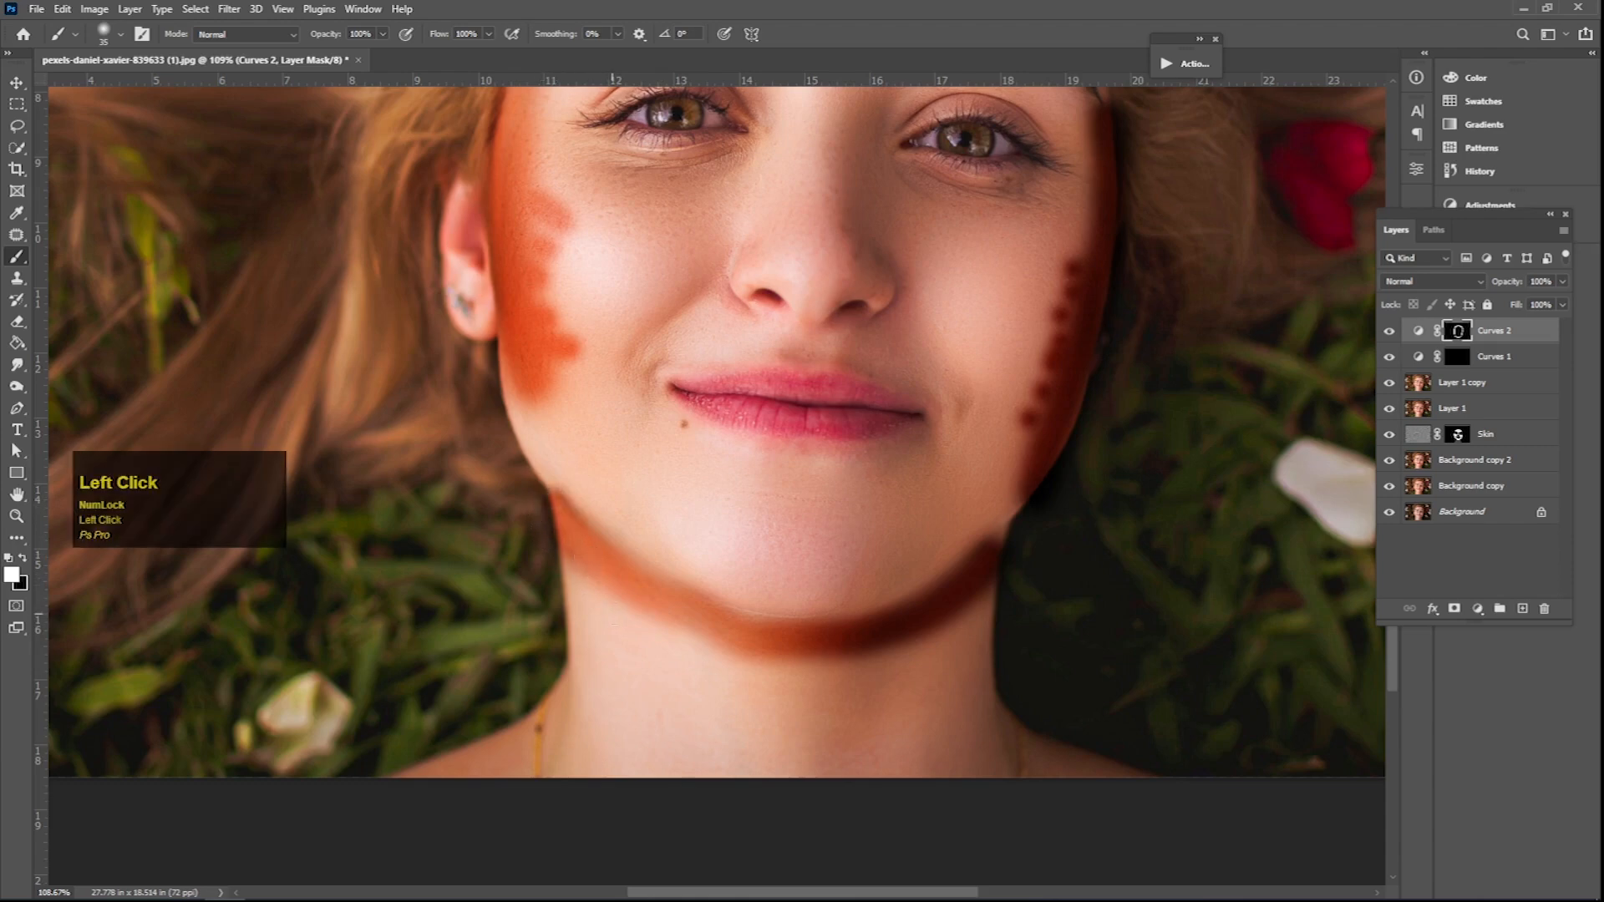
Paint a row of short shading strokes from the jawline contour down onto the neck.
{"action": "mouse_move", "coordinate": [611, 602]}
{"action": "left_mouse_down"}
{"action": "mouse_move", "coordinate": [611, 633]}
{"action": "mouse_move", "coordinate": [702, 686]}
{"action": "mouse_move", "coordinate": [941, 676]}
{"action": "left_mouse_up"}
{"action": "left_click_drag", "start_coordinate": [969, 621], "coordinate": [966, 632]}
{"action": "left_click_drag", "start_coordinate": [862, 453], "coordinate": [807, 617]}
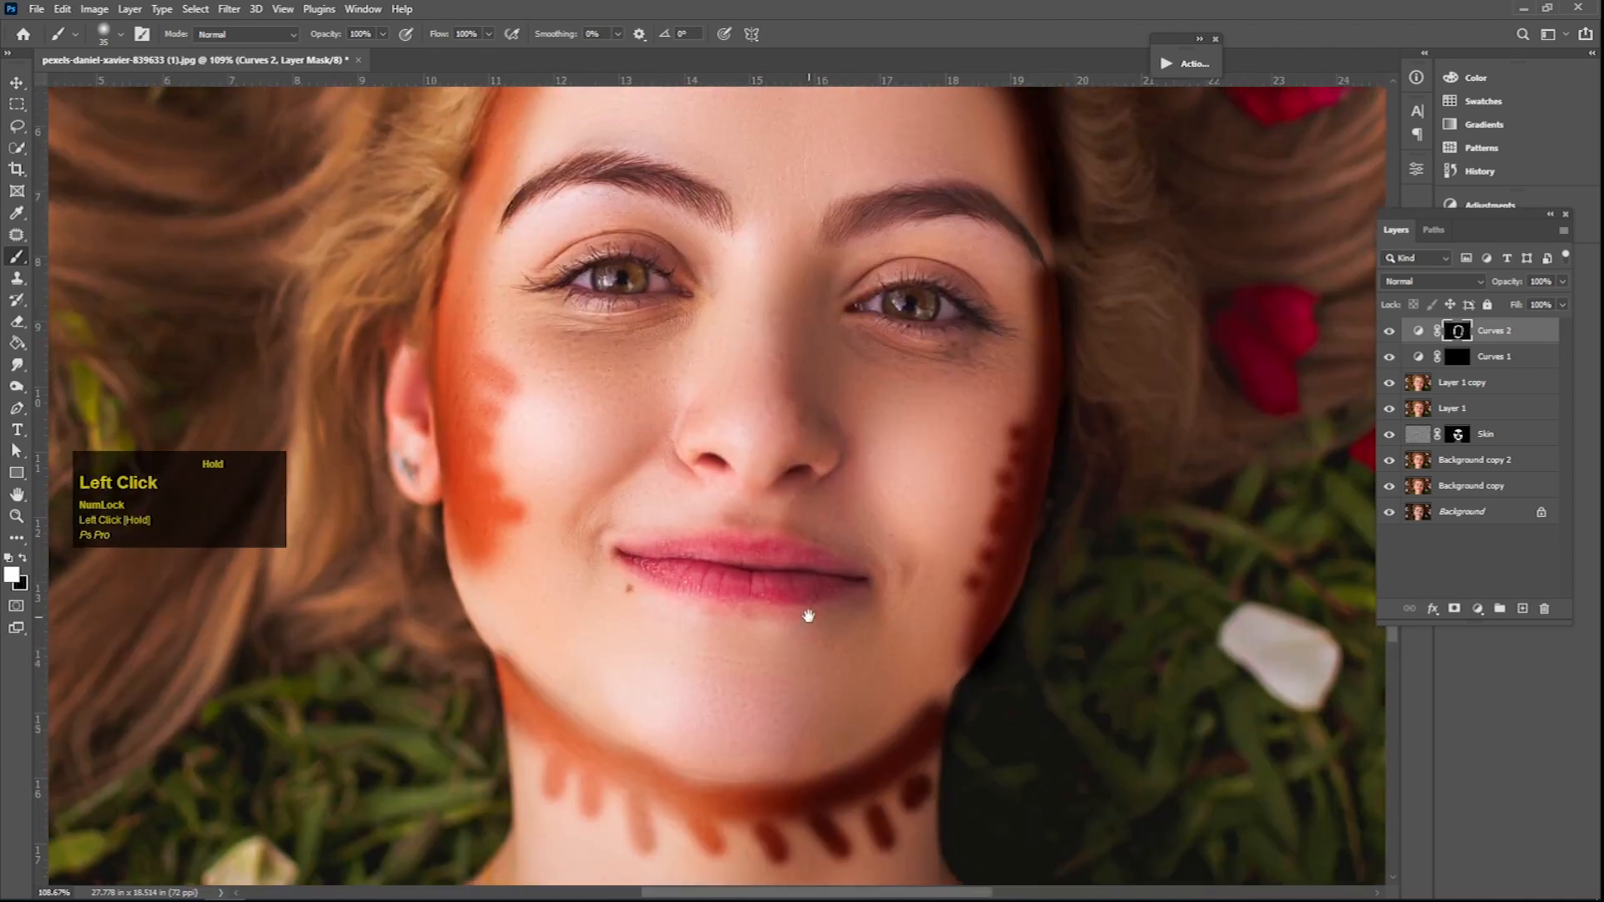
On the Curves 1 mask, paint white highlights down the nose bridge, between the eyebrows and on the forehead with a size 70 brush.
{"action": "left_click", "coordinate": [1458, 357]}
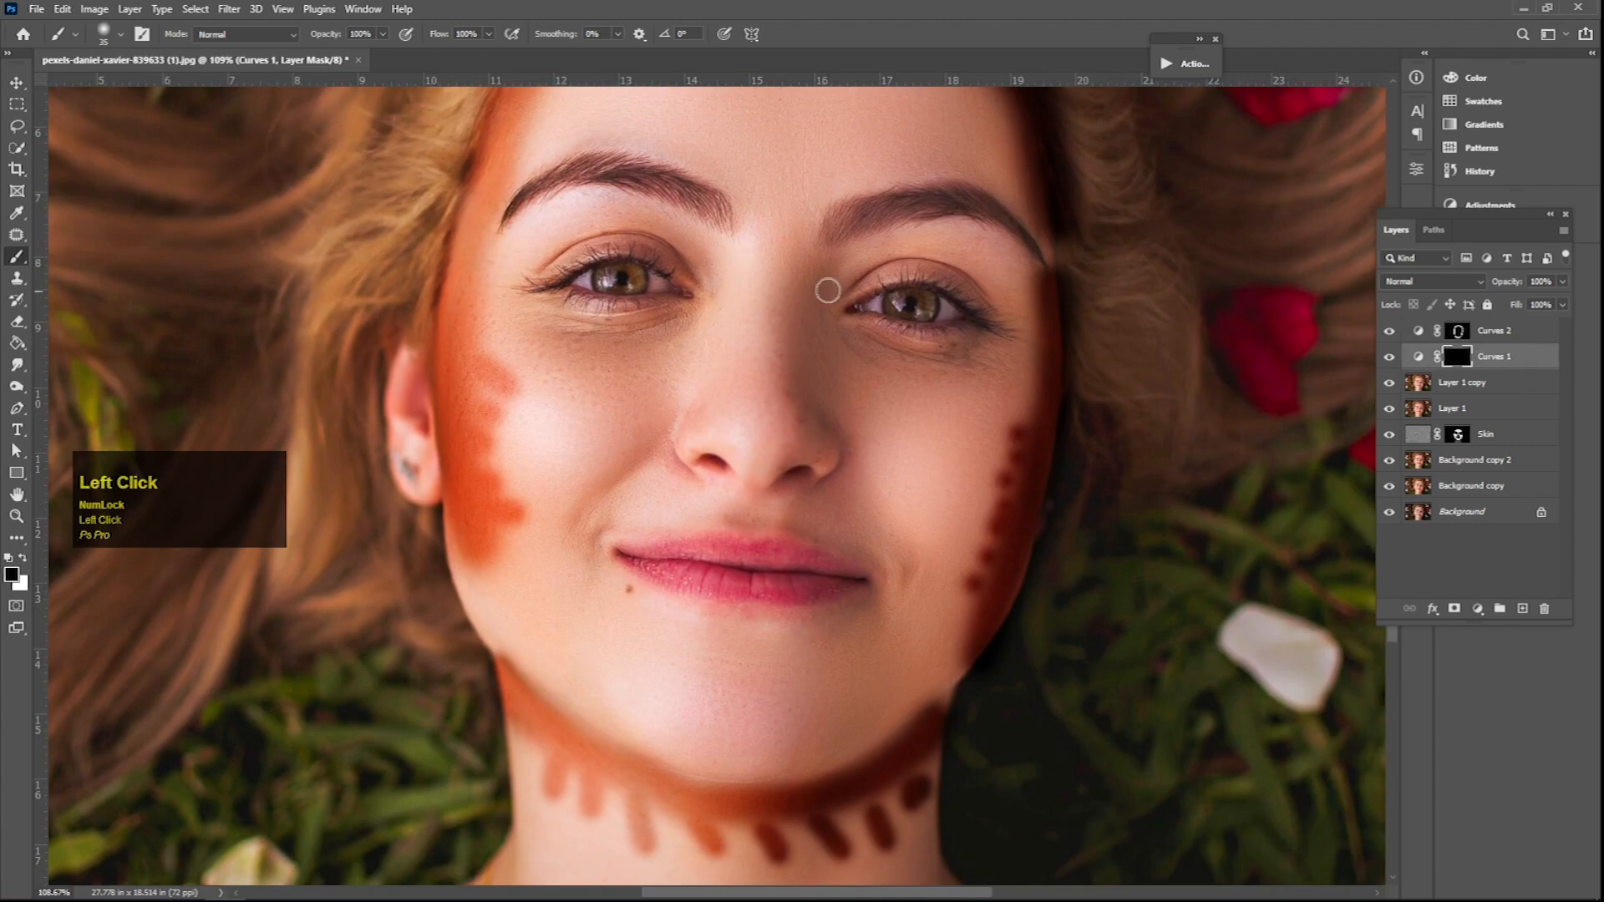
{"action": "key", "text": "bracketright"}
{"action": "key", "text": "bracketright"}
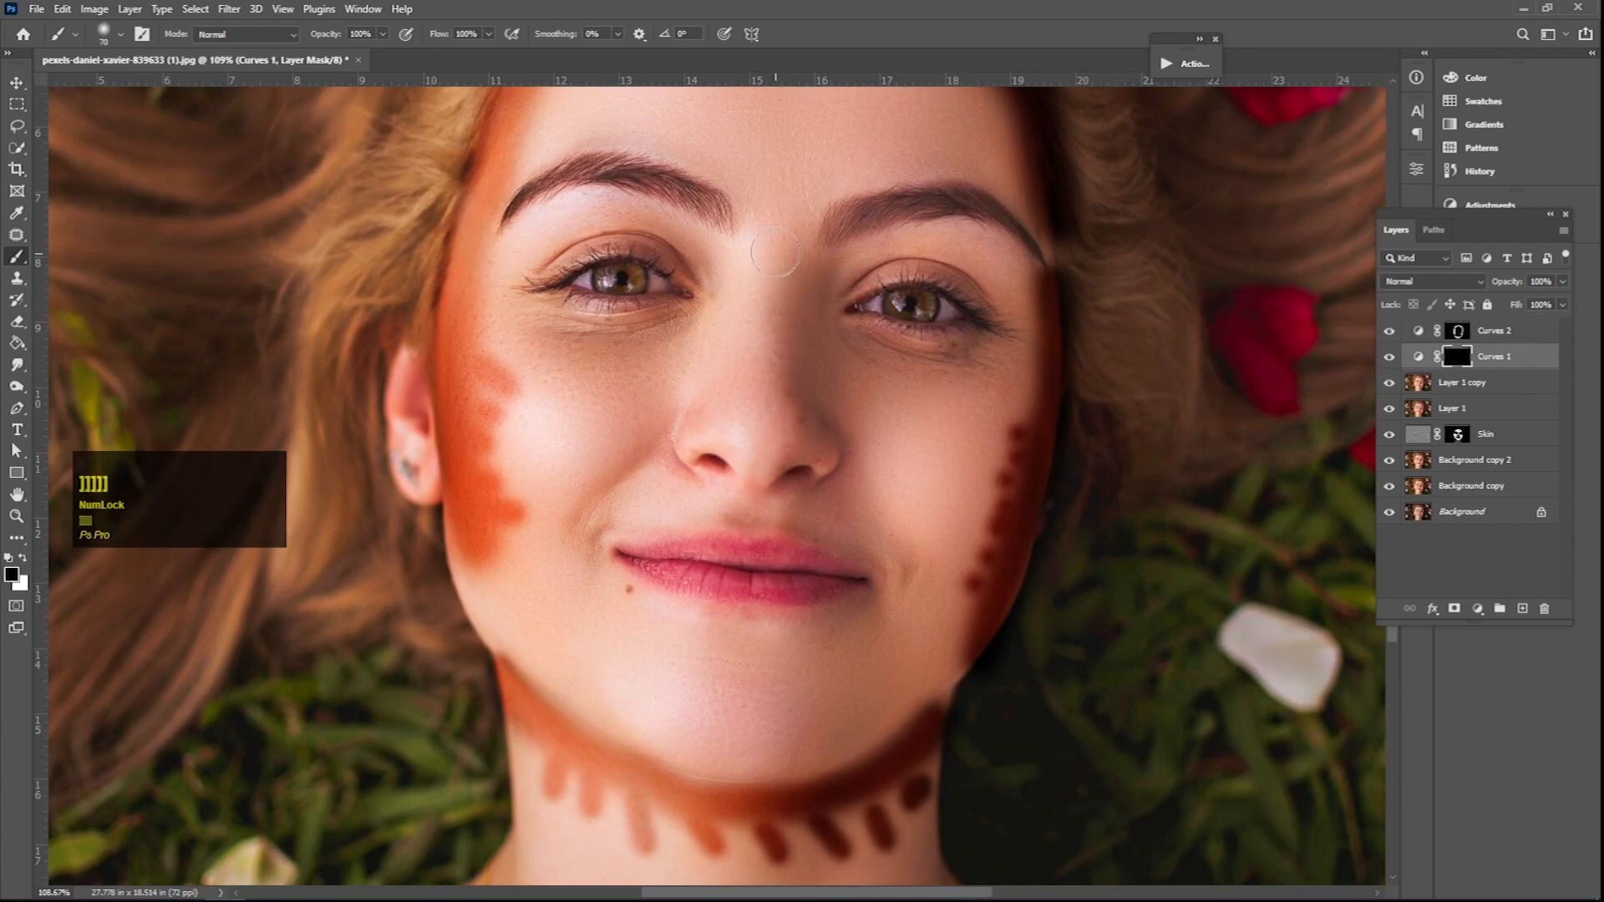
{"action": "left_click_drag", "start_coordinate": [775, 224], "coordinate": [770, 266]}
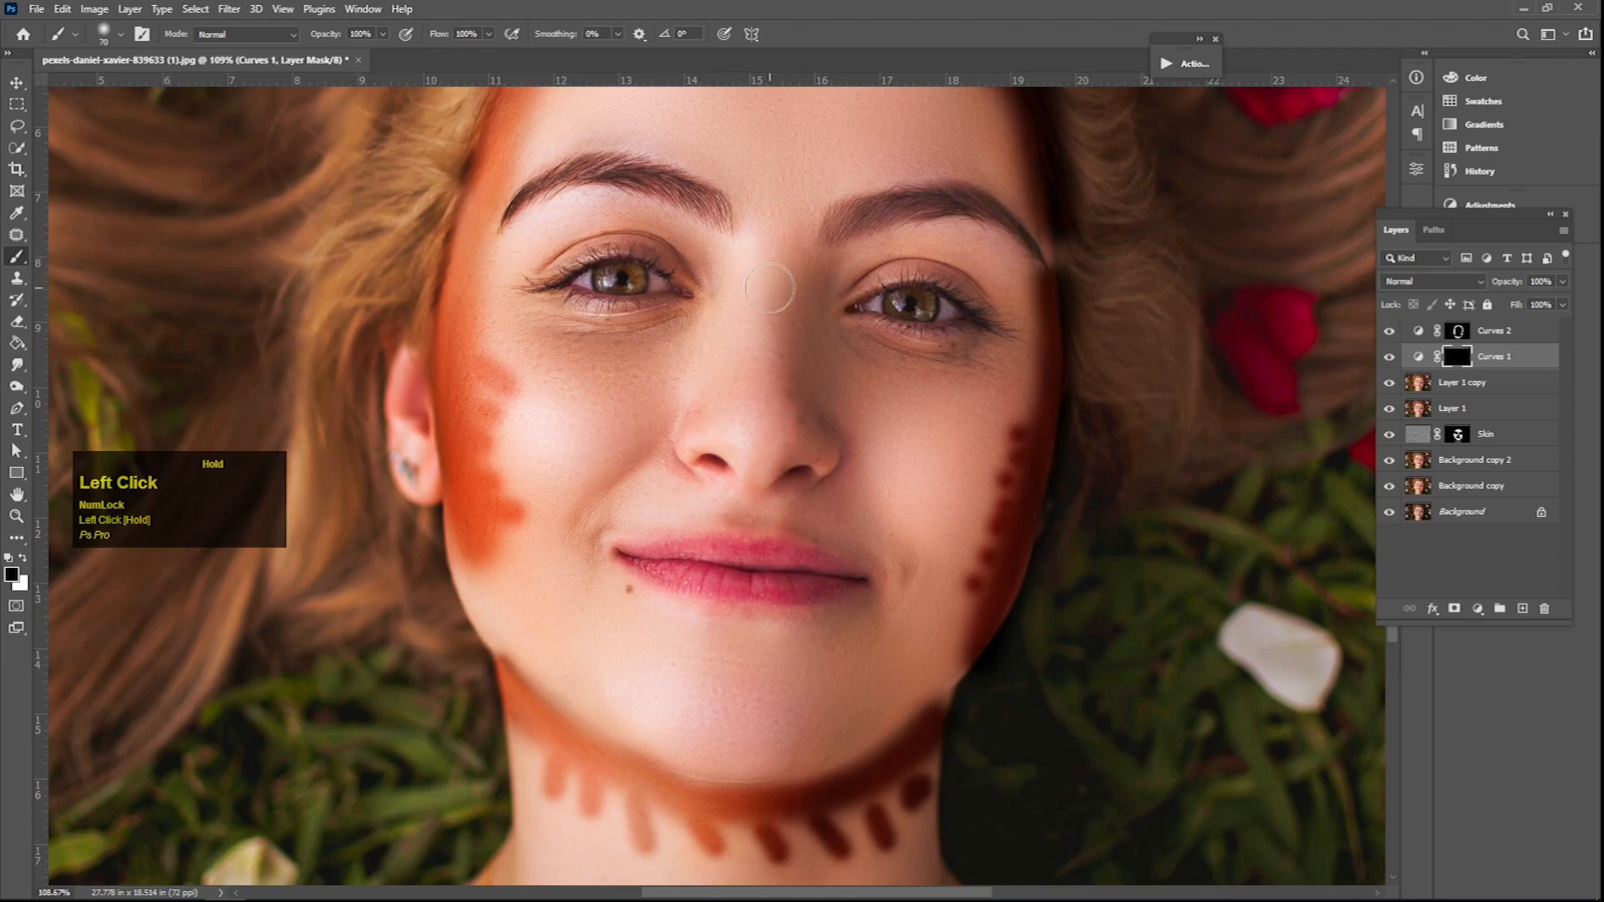
{"action": "left_click", "coordinate": [22, 558]}
{"action": "left_click_drag", "start_coordinate": [785, 241], "coordinate": [770, 439]}
{"action": "key", "text": "space"}
{"action": "mouse_move", "coordinate": [763, 302]}
{"action": "left_mouse_down"}
{"action": "mouse_move", "coordinate": [734, 358]}
{"action": "mouse_move", "coordinate": [799, 340]}
{"action": "left_mouse_up"}
{"action": "left_click_drag", "start_coordinate": [746, 405], "coordinate": [754, 405]}
{"action": "key", "text": "space"}
Fill bright highlights over both cheeks and above the upper lip on the Curves 1 mask.
{"action": "mouse_move", "coordinate": [823, 619]}
{"action": "left_mouse_down"}
{"action": "mouse_move", "coordinate": [841, 480]}
{"action": "mouse_move", "coordinate": [869, 518]}
{"action": "mouse_move", "coordinate": [868, 598]}
{"action": "mouse_move", "coordinate": [587, 580]}
{"action": "mouse_move", "coordinate": [560, 513]}
{"action": "mouse_move", "coordinate": [613, 458]}
{"action": "mouse_move", "coordinate": [682, 426]}
{"action": "mouse_move", "coordinate": [577, 438]}
{"action": "mouse_move", "coordinate": [528, 541]}
{"action": "mouse_move", "coordinate": [639, 526]}
{"action": "mouse_move", "coordinate": [609, 526]}
{"action": "left_mouse_up"}
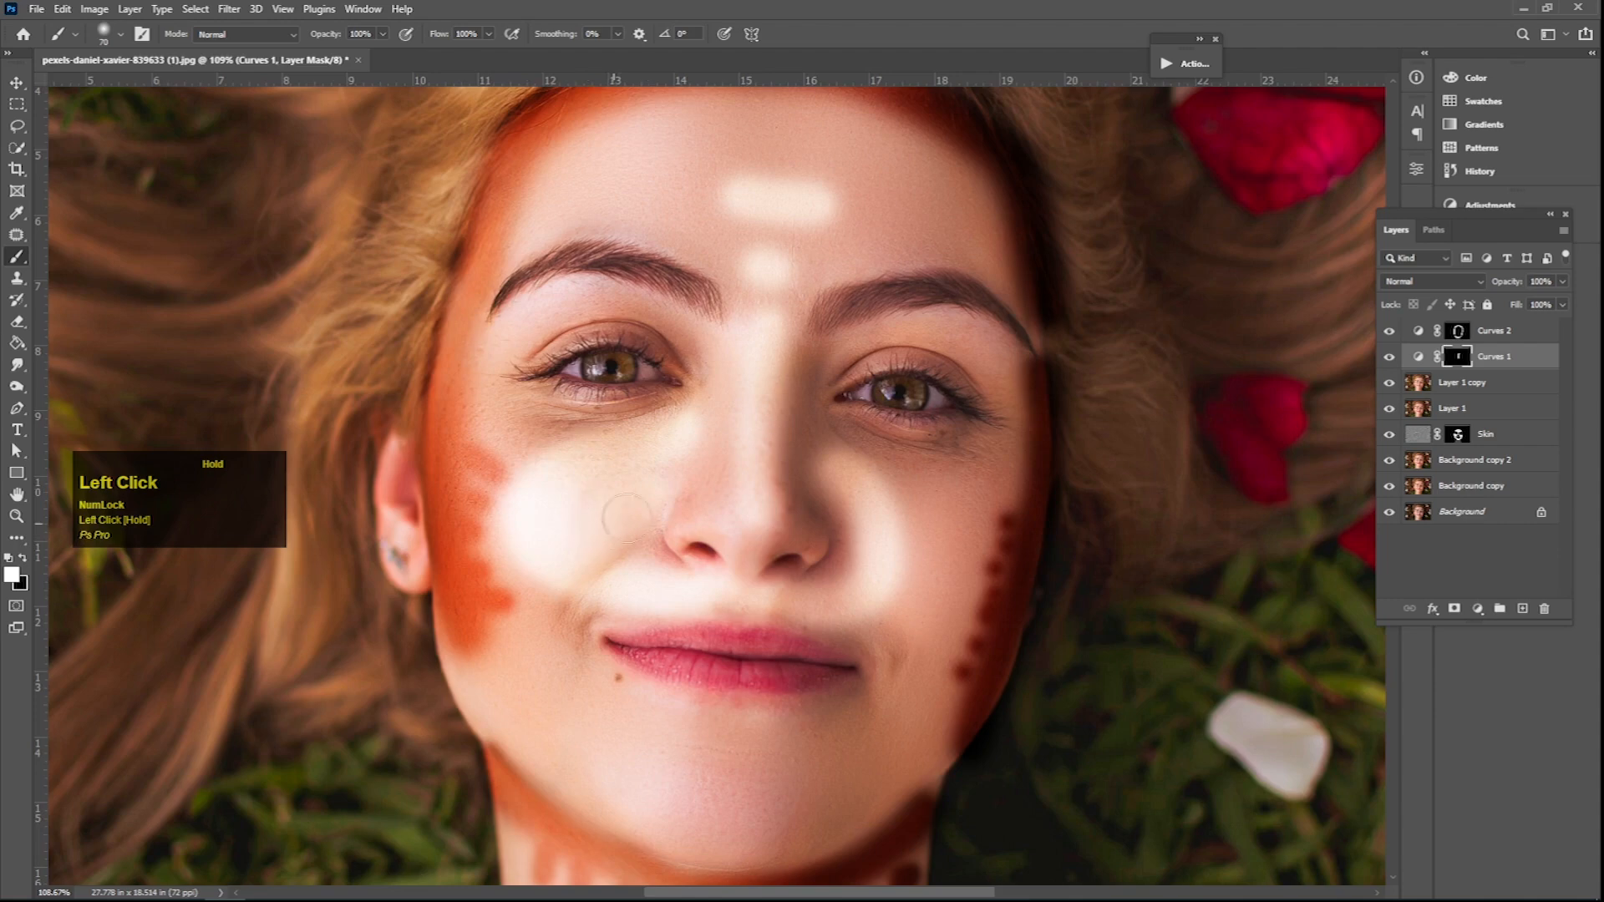
{"action": "mouse_move", "coordinate": [859, 455]}
{"action": "left_mouse_down"}
{"action": "mouse_move", "coordinate": [842, 443]}
{"action": "mouse_move", "coordinate": [938, 539]}
{"action": "mouse_move", "coordinate": [897, 618]}
{"action": "mouse_move", "coordinate": [966, 554]}
{"action": "mouse_move", "coordinate": [874, 481]}
{"action": "left_mouse_up"}
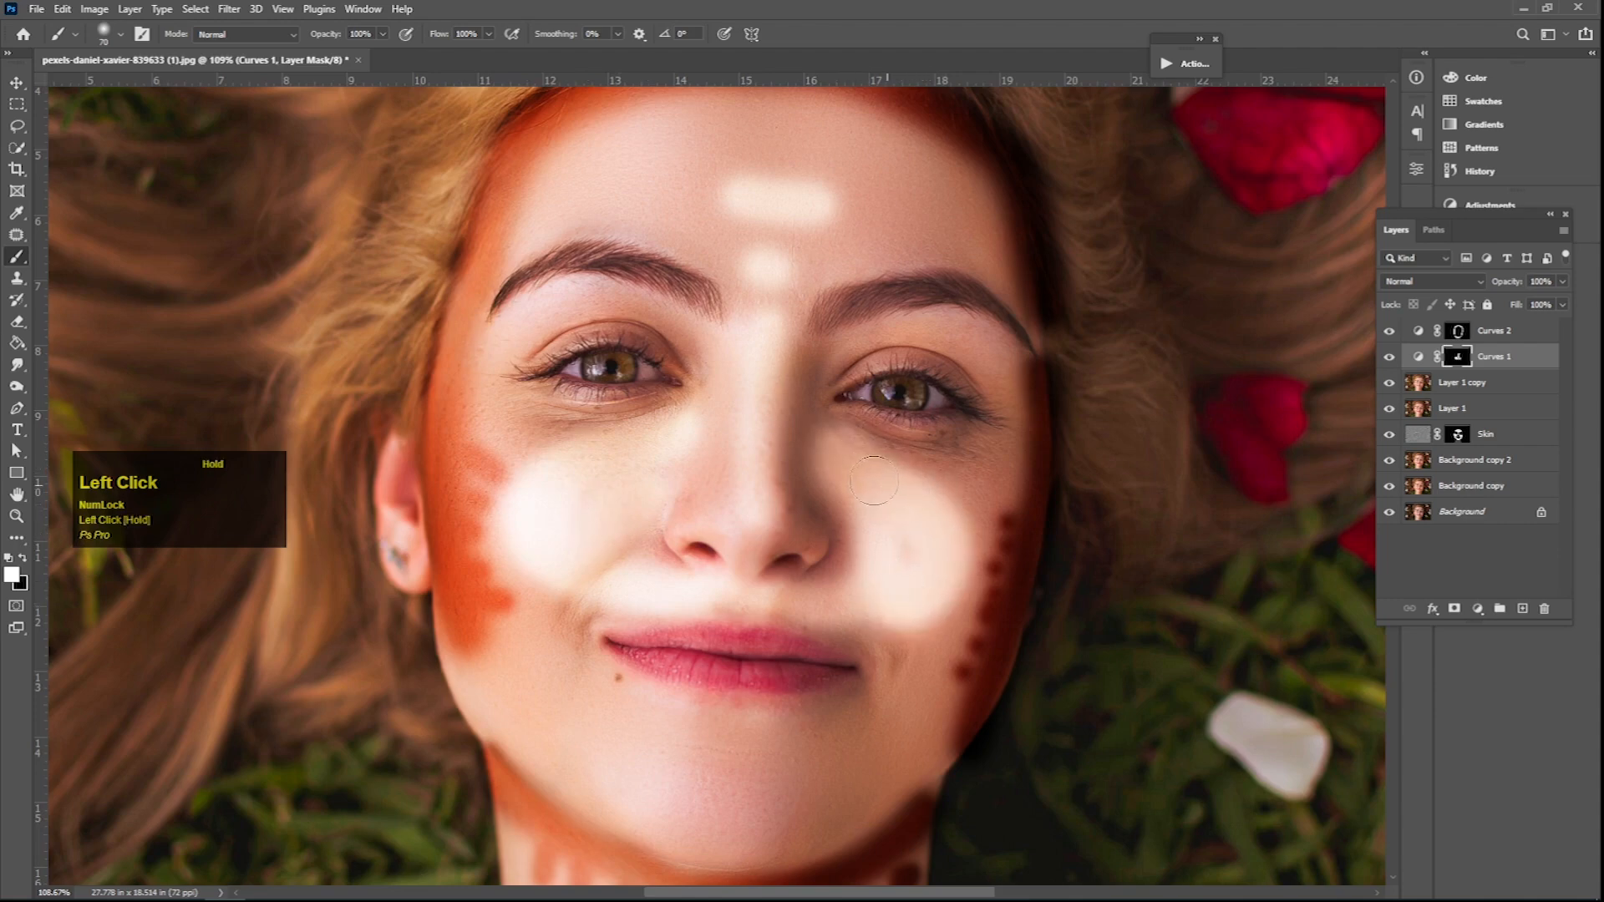
{"action": "left_click_drag", "start_coordinate": [845, 586], "coordinate": [850, 584]}
{"action": "mouse_move", "coordinate": [855, 568]}
{"action": "left_mouse_down"}
{"action": "mouse_move", "coordinate": [862, 550]}
{"action": "mouse_move", "coordinate": [869, 568]}
{"action": "left_mouse_up"}
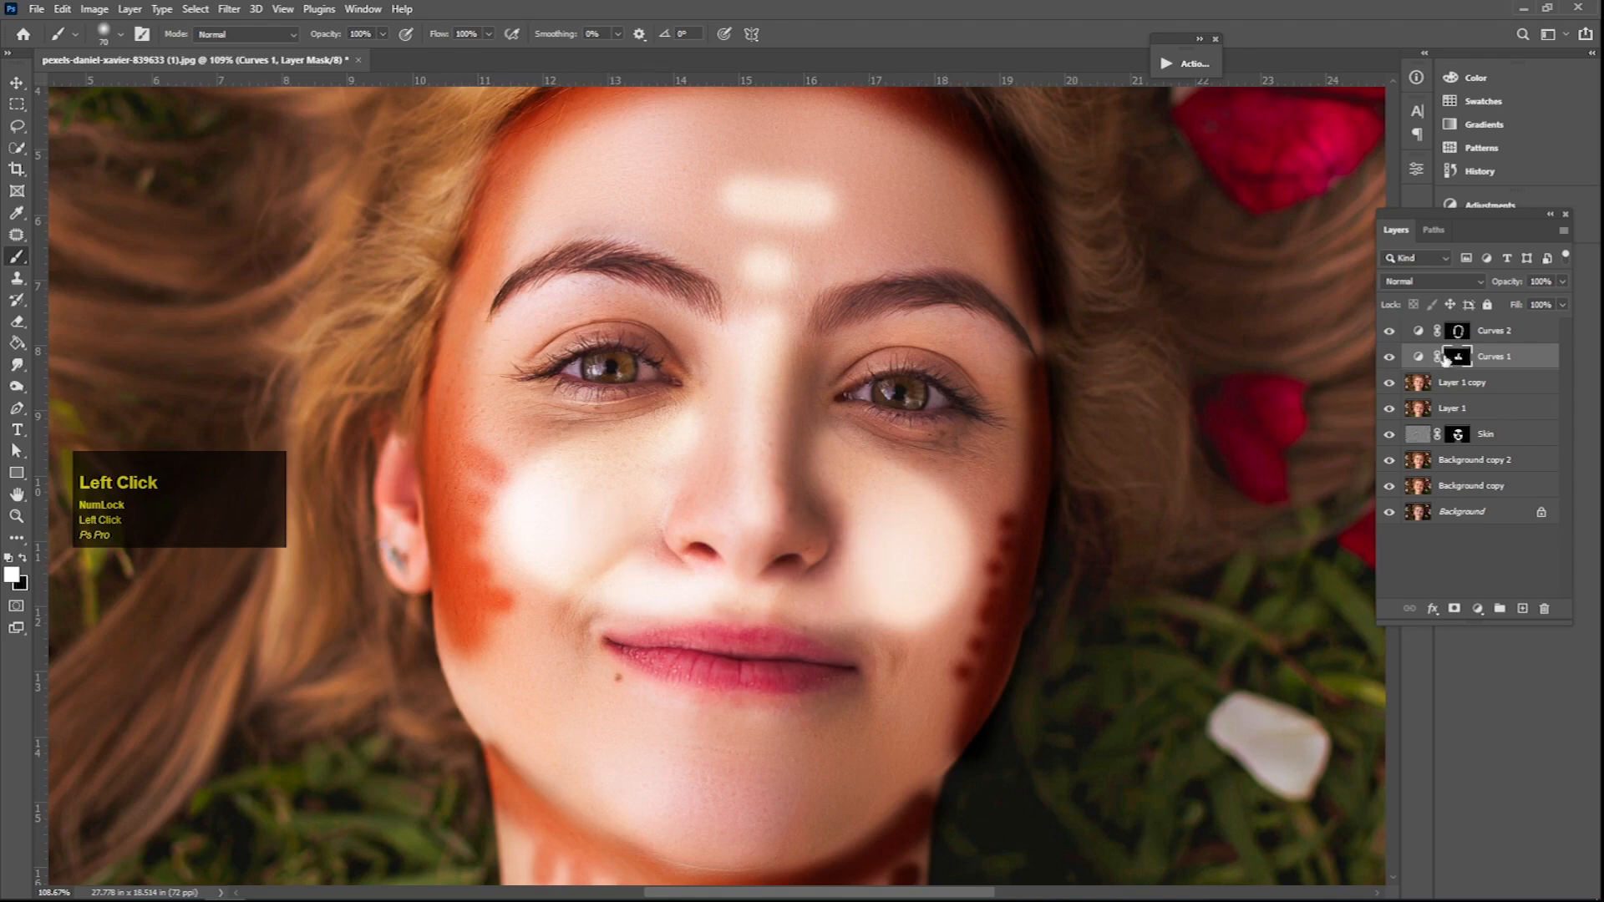
On the Curves 2 mask, paint dark contours down both sides of the nose and around the nostrils with progressively smaller brushes.
{"action": "left_click", "coordinate": [1455, 331]}
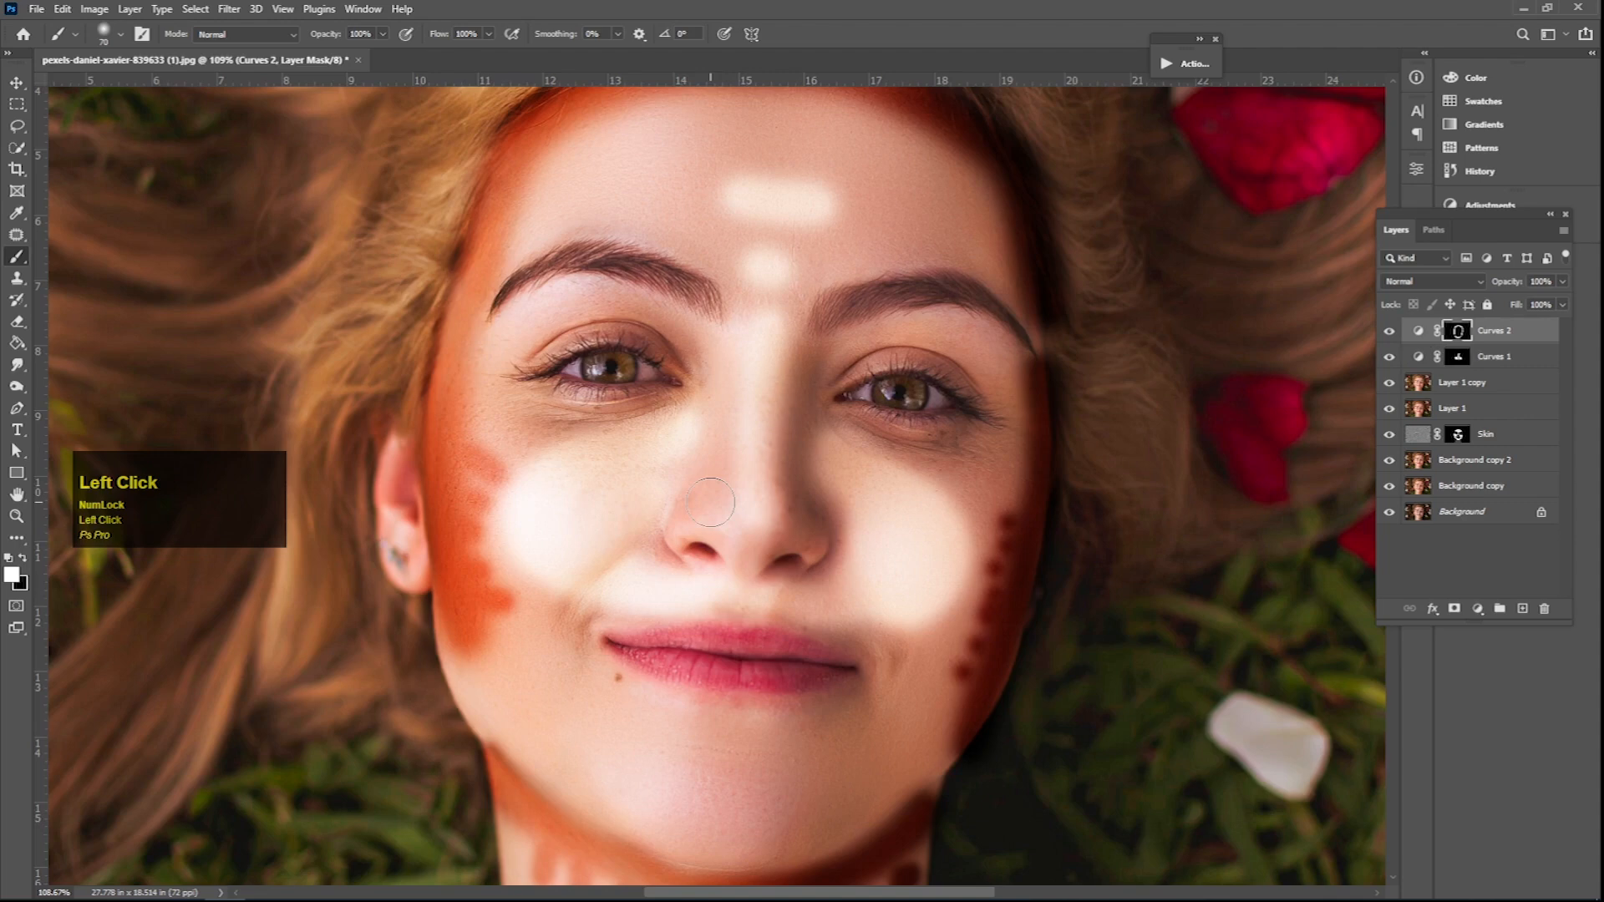
{"action": "key", "text": "bracketleft"}
{"action": "left_click_drag", "start_coordinate": [712, 367], "coordinate": [701, 493]}
{"action": "key", "text": "bracketleft"}
{"action": "mouse_move", "coordinate": [806, 380]}
{"action": "left_mouse_down"}
{"action": "mouse_move", "coordinate": [801, 472]}
{"action": "mouse_move", "coordinate": [834, 576]}
{"action": "left_mouse_up"}
{"action": "key", "text": "bracketleft"}
{"action": "mouse_move", "coordinate": [666, 529]}
{"action": "left_mouse_down"}
{"action": "mouse_move", "coordinate": [679, 556]}
{"action": "mouse_move", "coordinate": [697, 553]}
{"action": "left_mouse_up"}
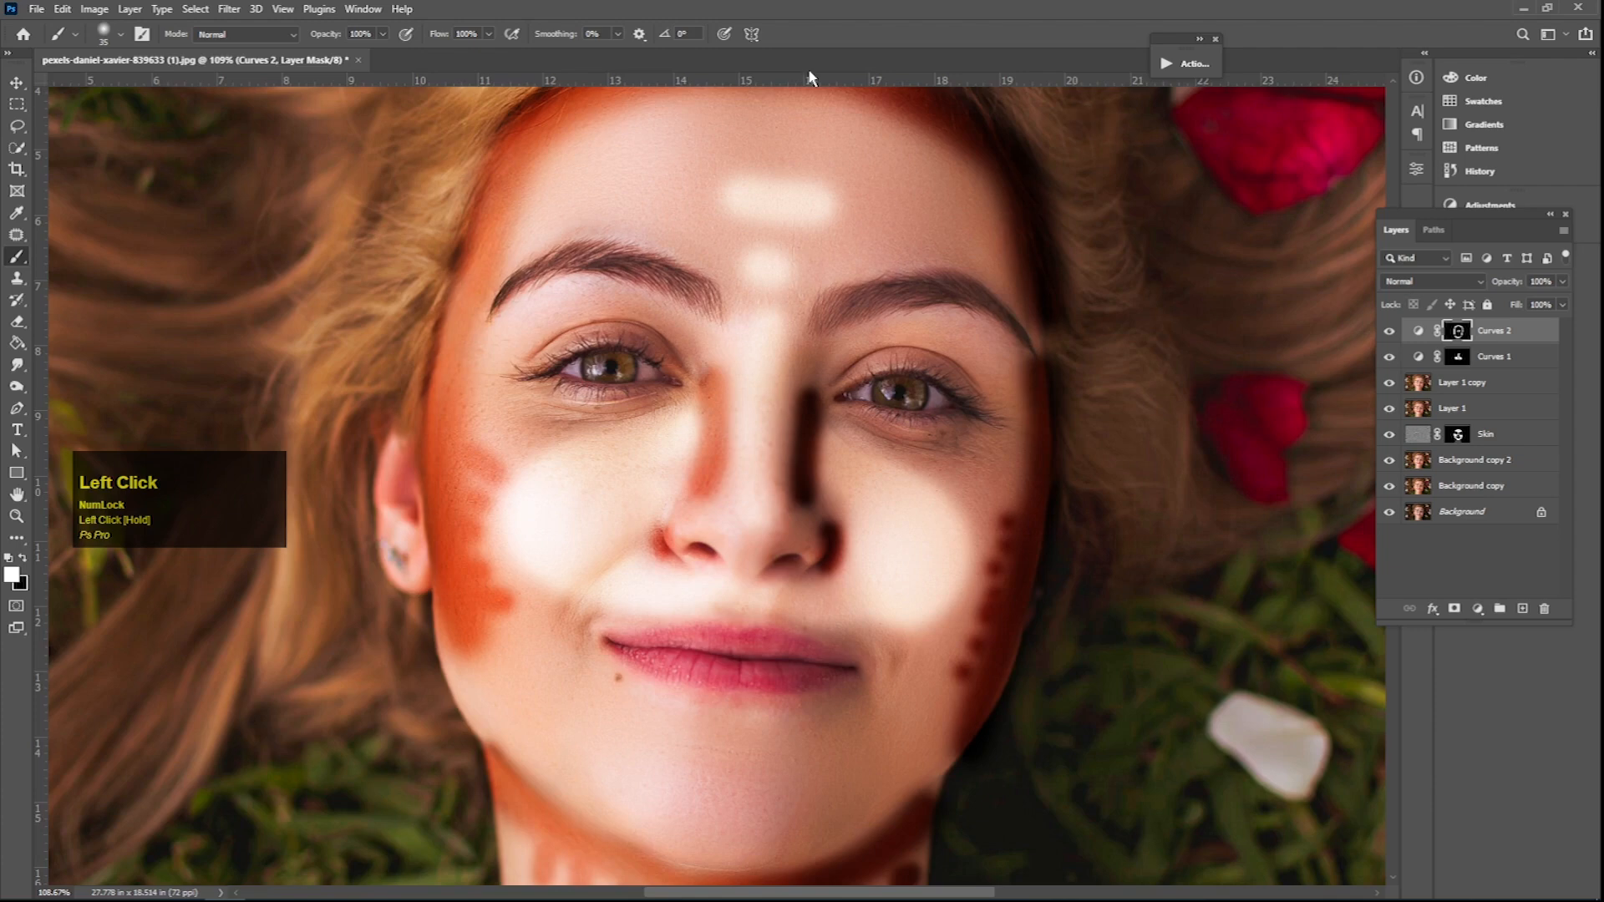
{"action": "left_click", "coordinate": [1417, 330]}
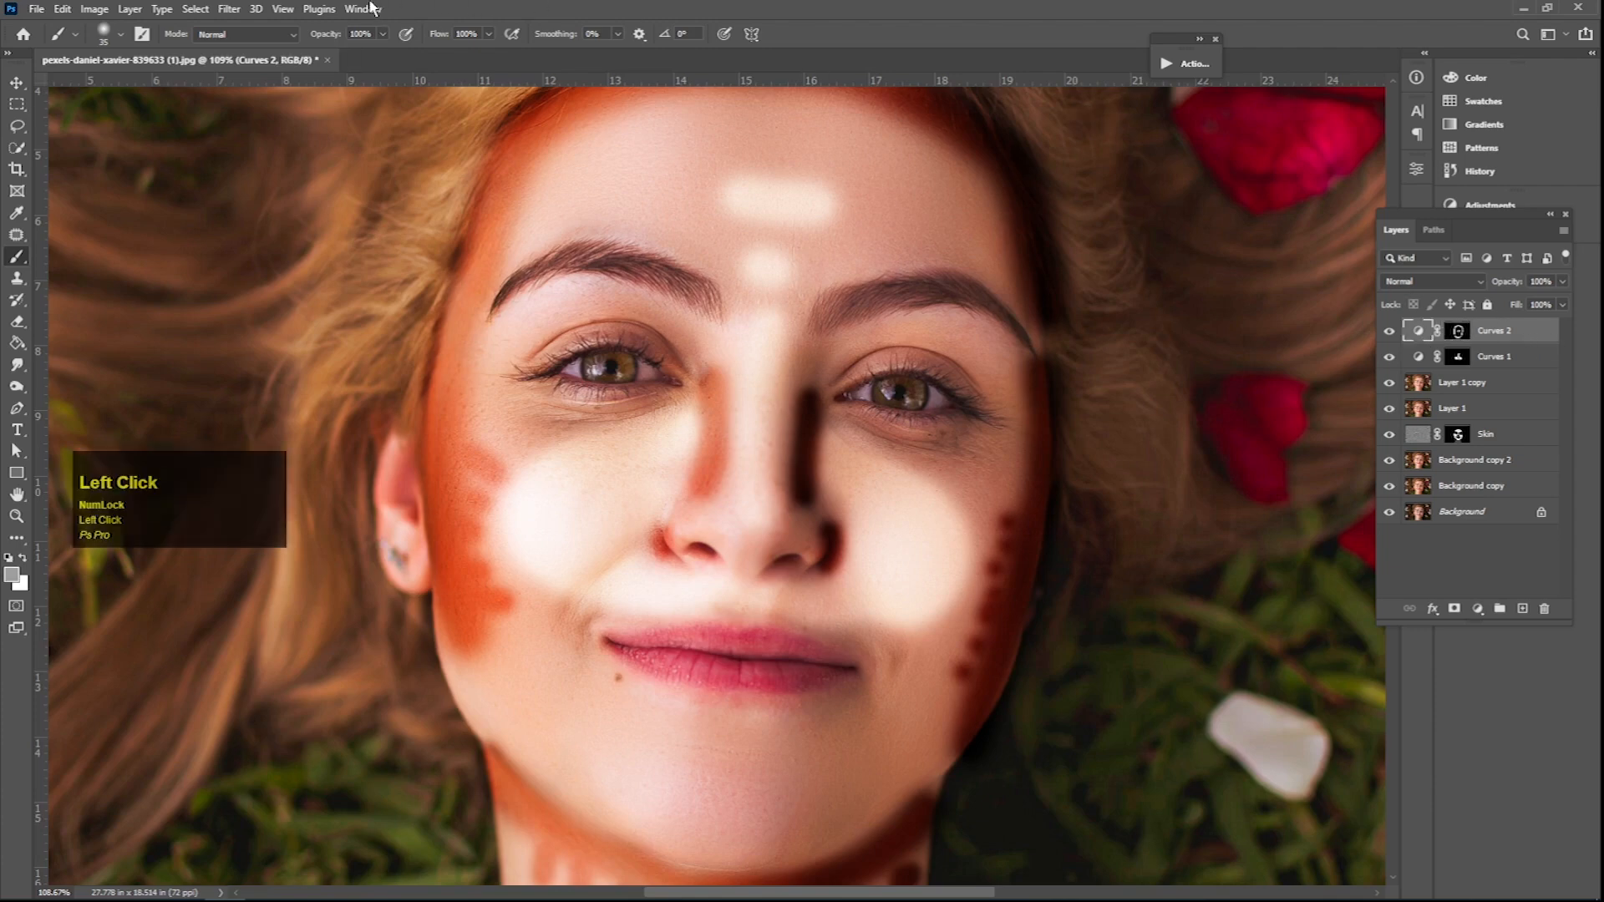
{"action": "left_click", "coordinate": [367, 8]}
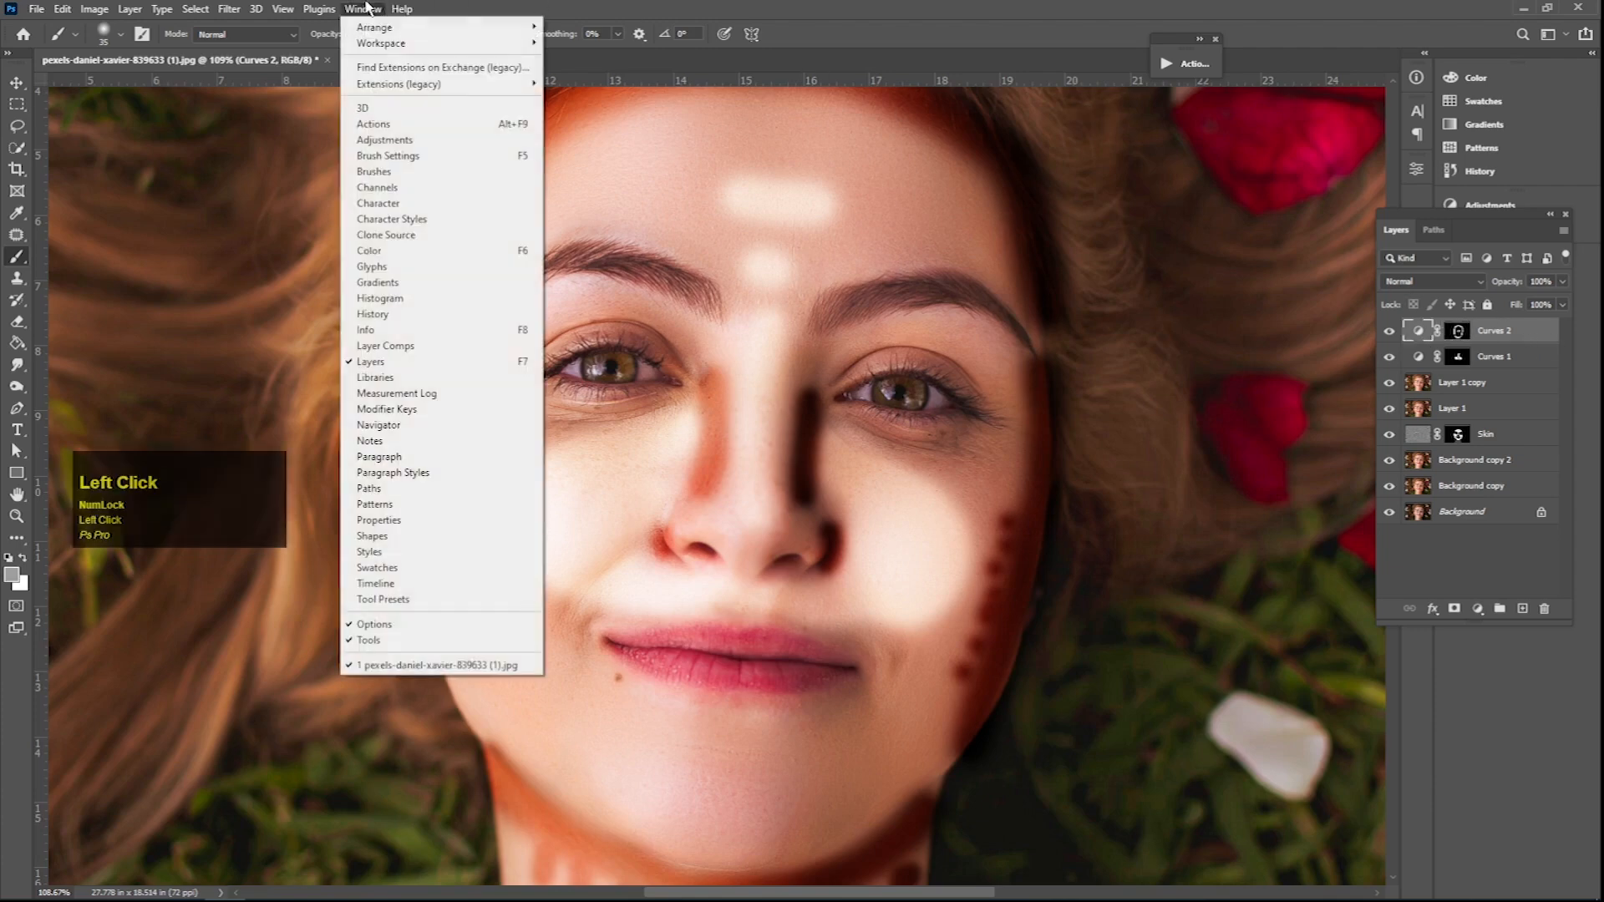
{"action": "left_click", "coordinate": [371, 520]}
{"action": "left_click_drag", "start_coordinate": [1308, 164], "coordinate": [1271, 153]}
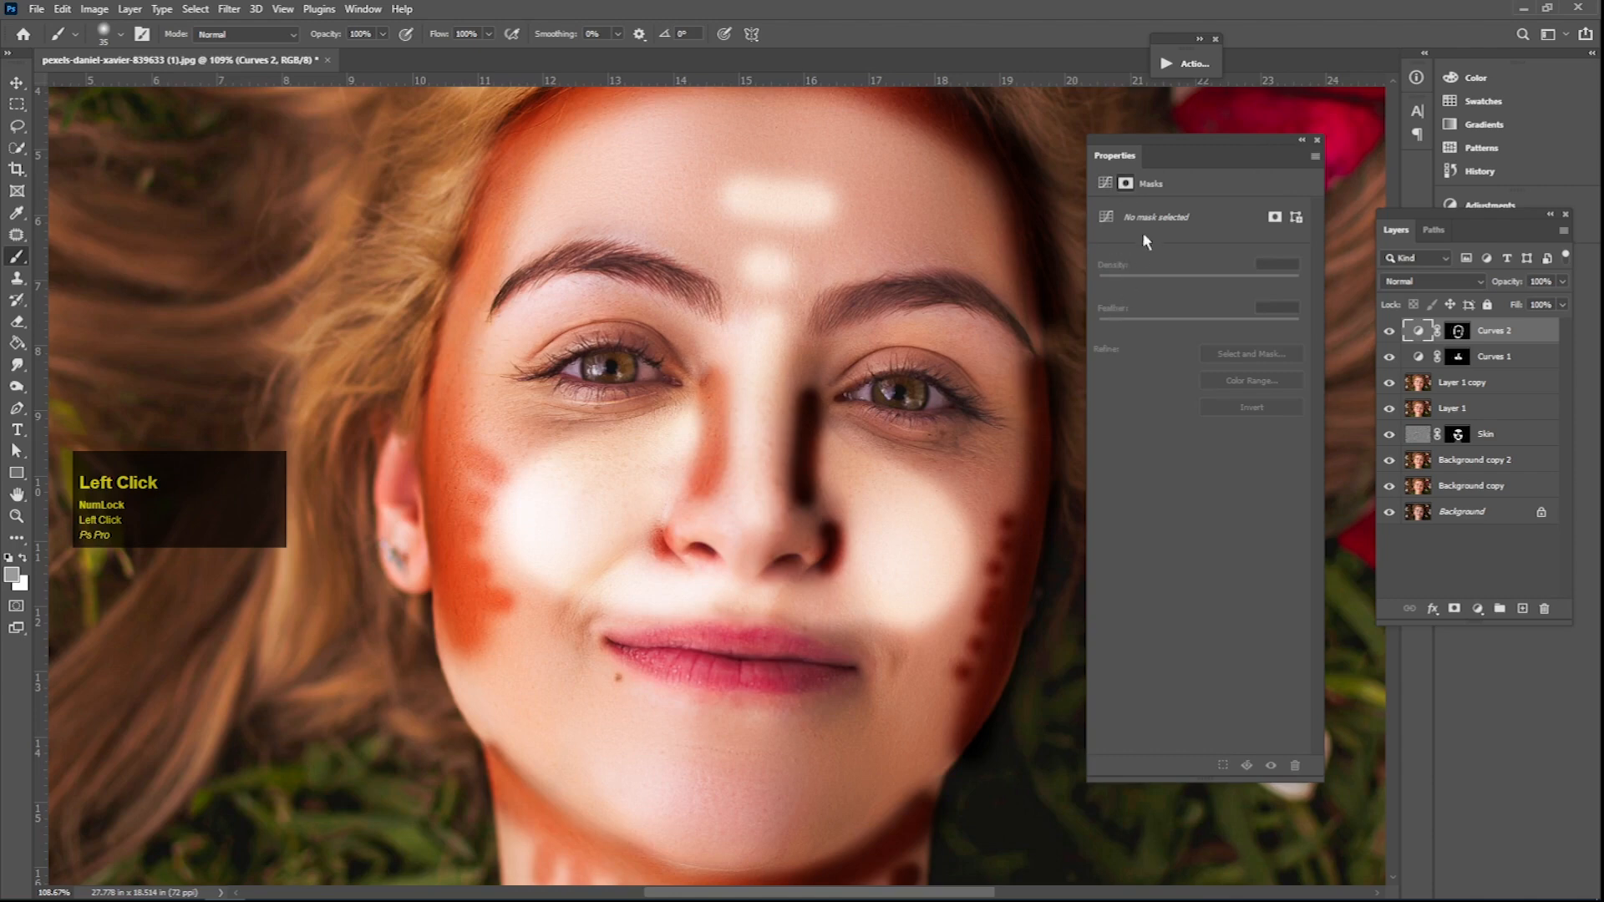
{"action": "left_click", "coordinate": [1316, 142]}
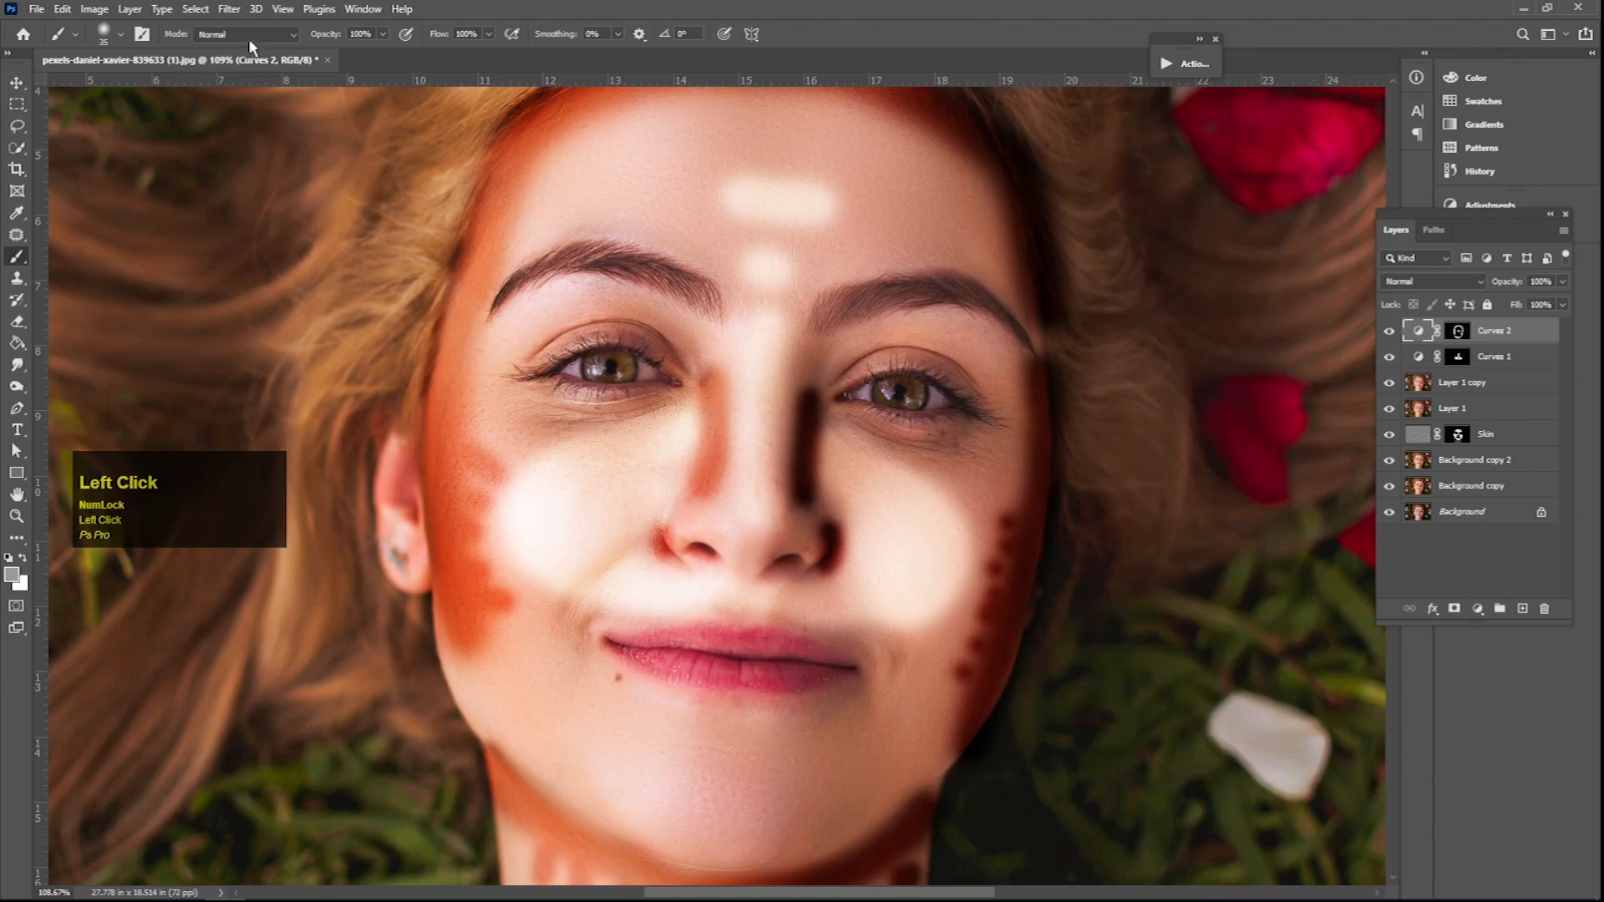
Feather the Curves 2 layer mask by about 82 px to soften the dark contours.
{"action": "left_click", "coordinate": [354, 10]}
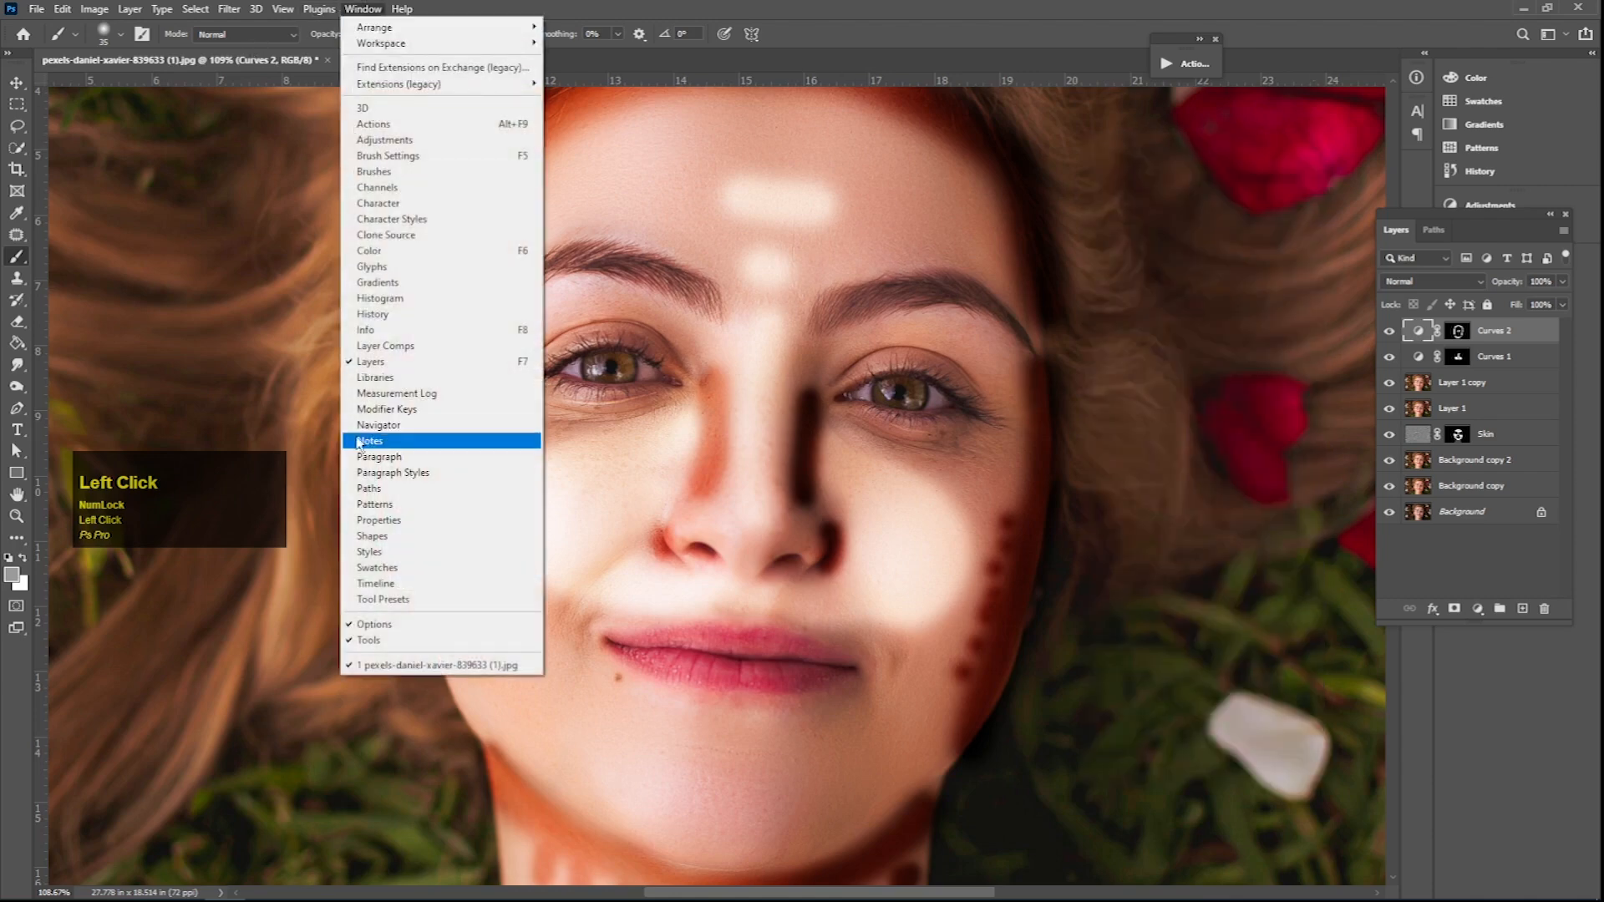
{"action": "left_click", "coordinate": [376, 521]}
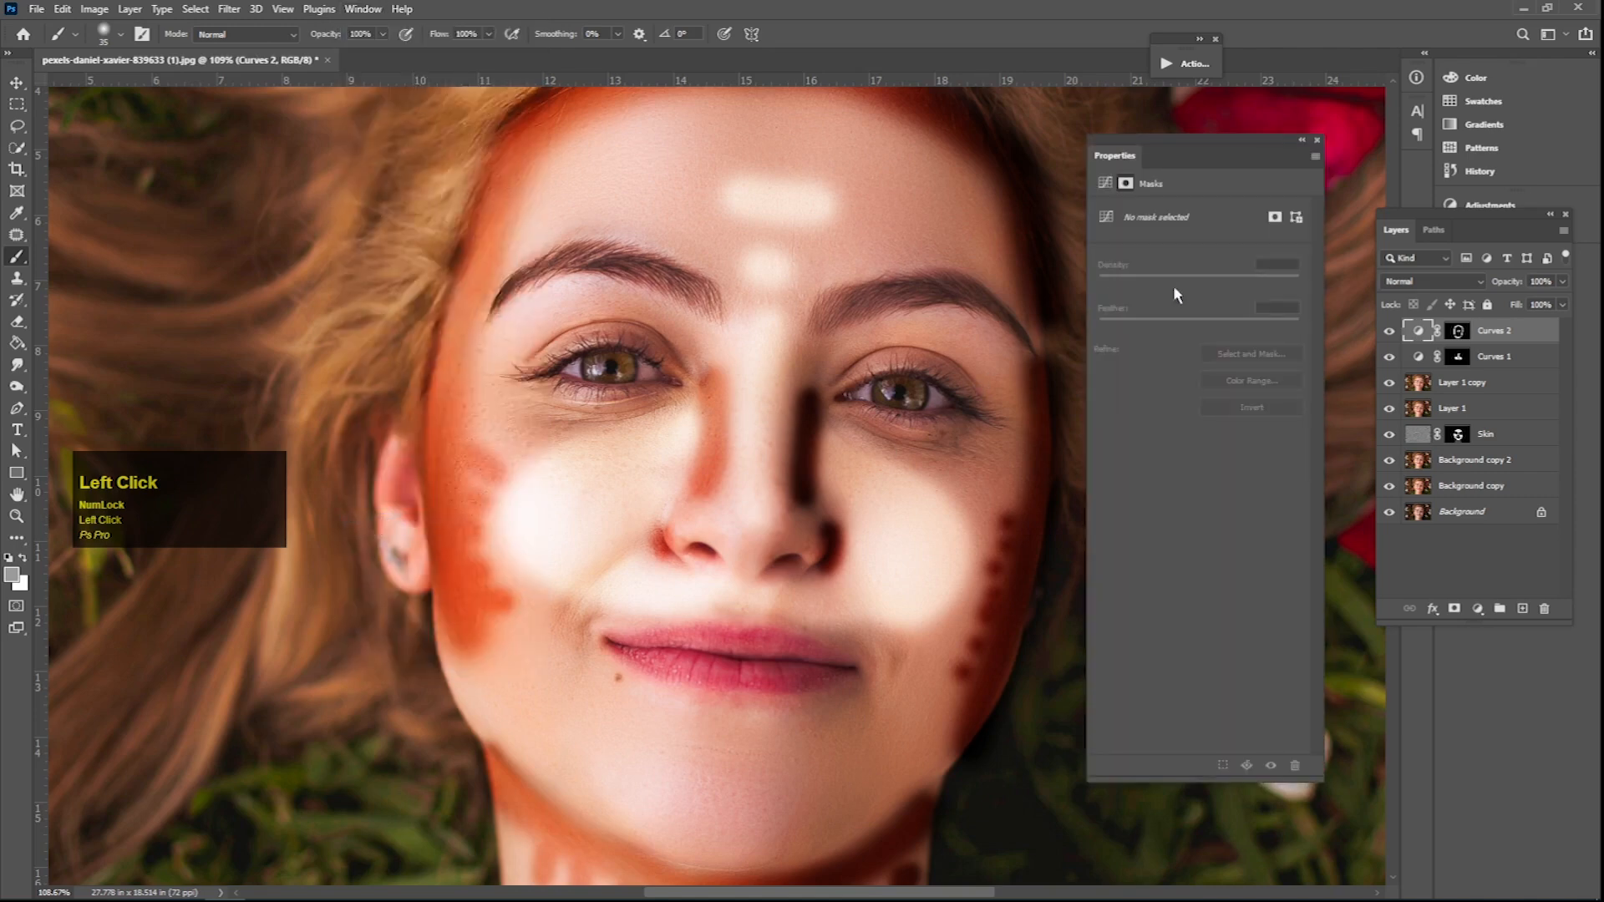
{"action": "left_click", "coordinate": [1456, 332]}
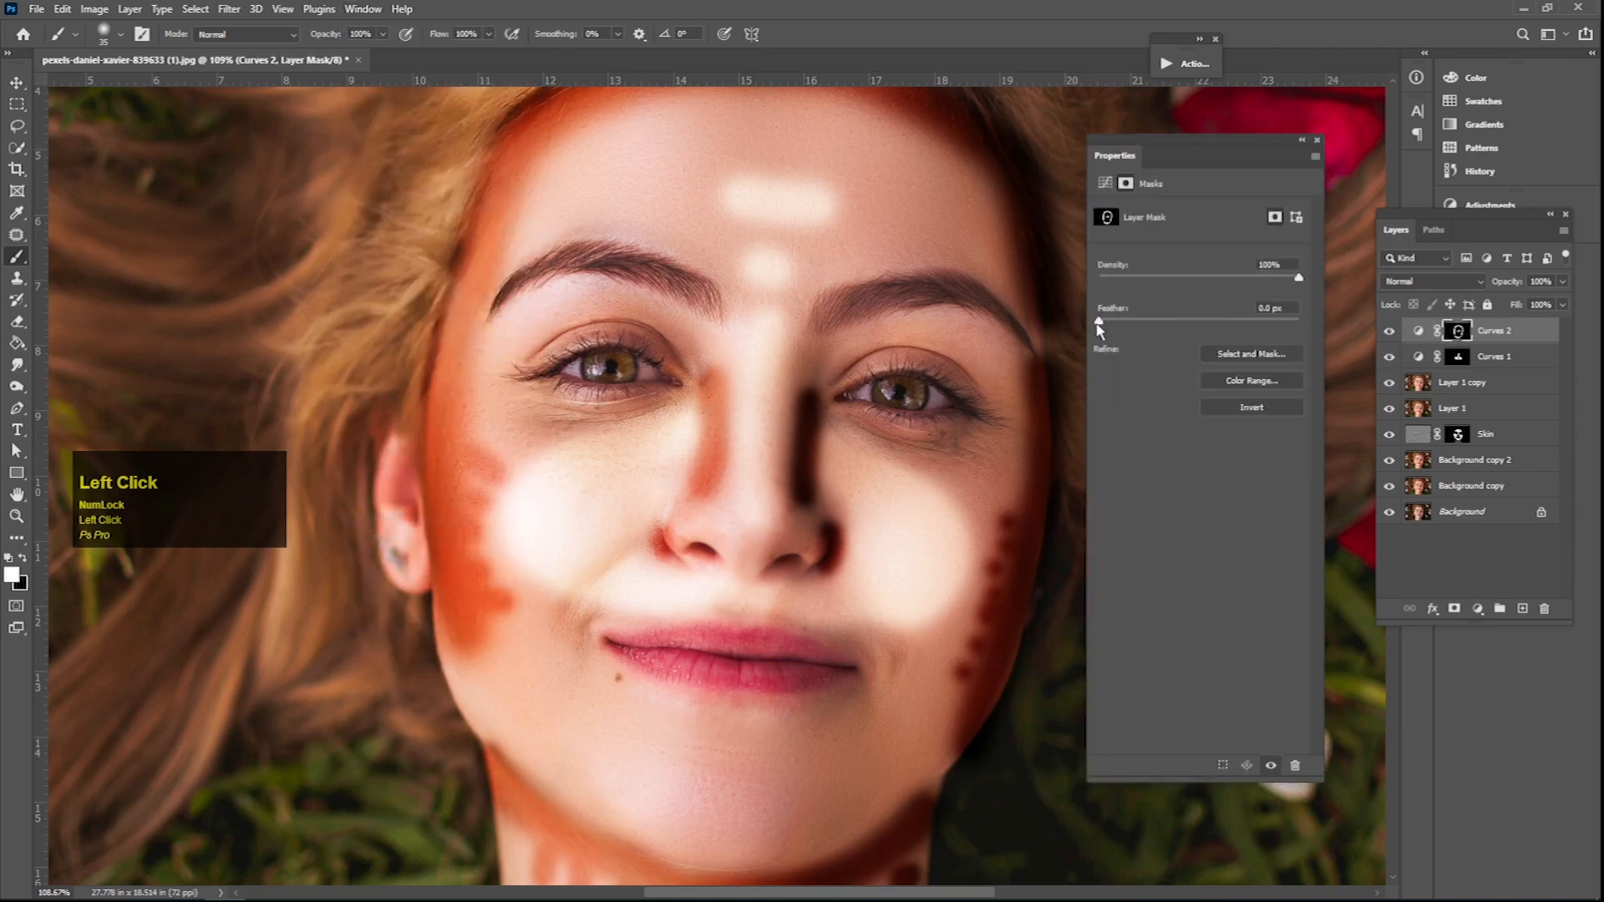
{"action": "left_click_drag", "start_coordinate": [1186, 325], "coordinate": [1206, 324]}
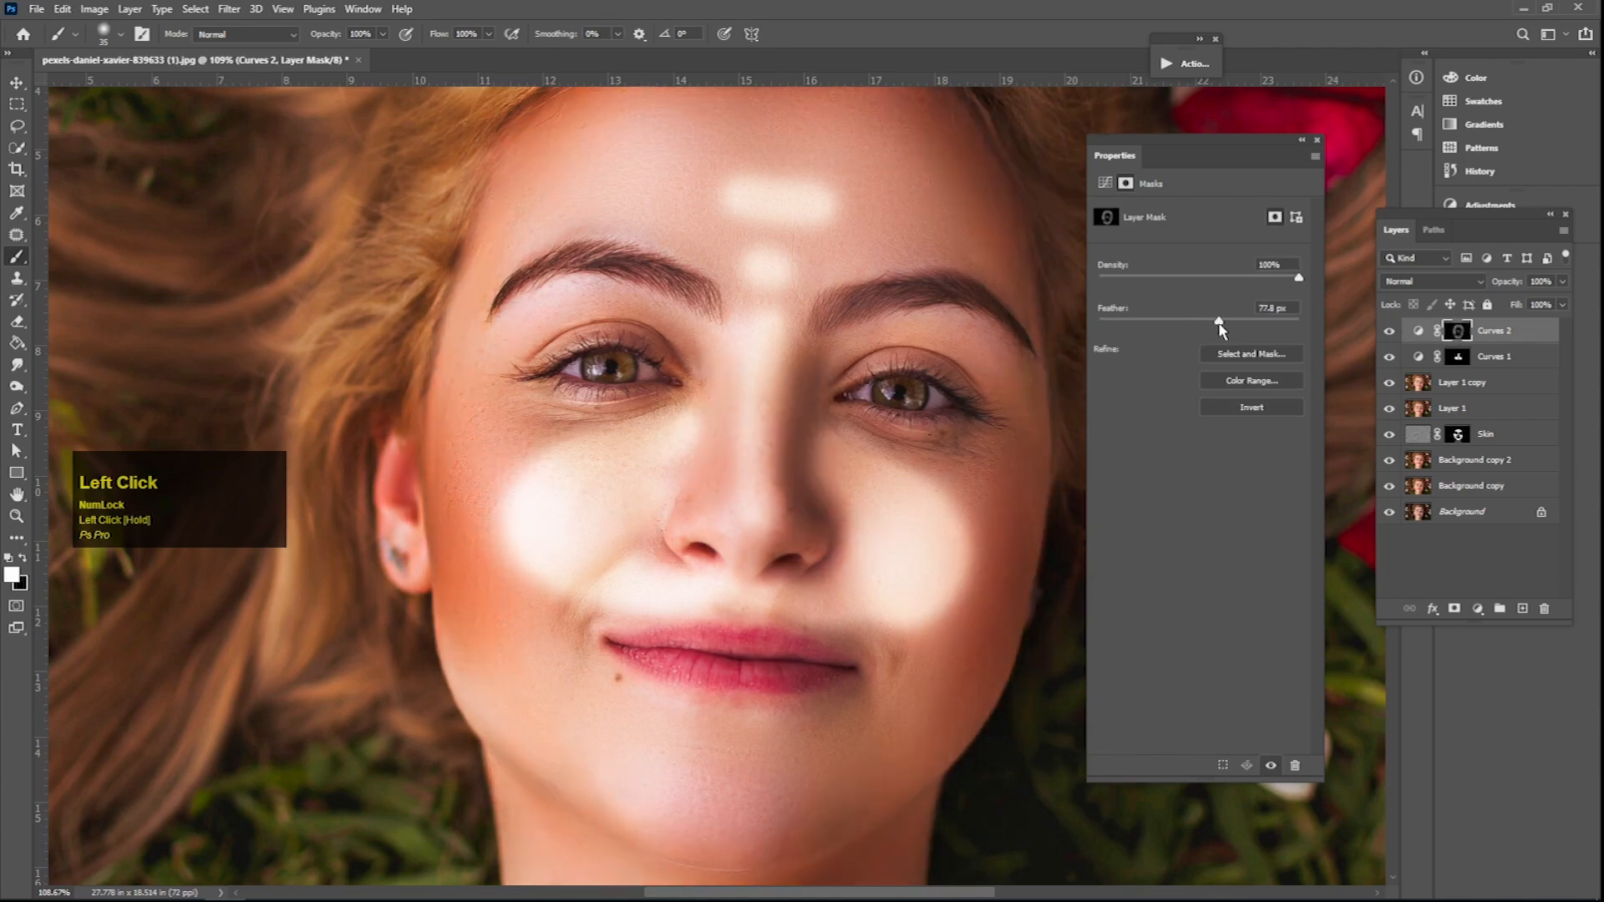
{"action": "left_click", "coordinate": [1238, 278]}
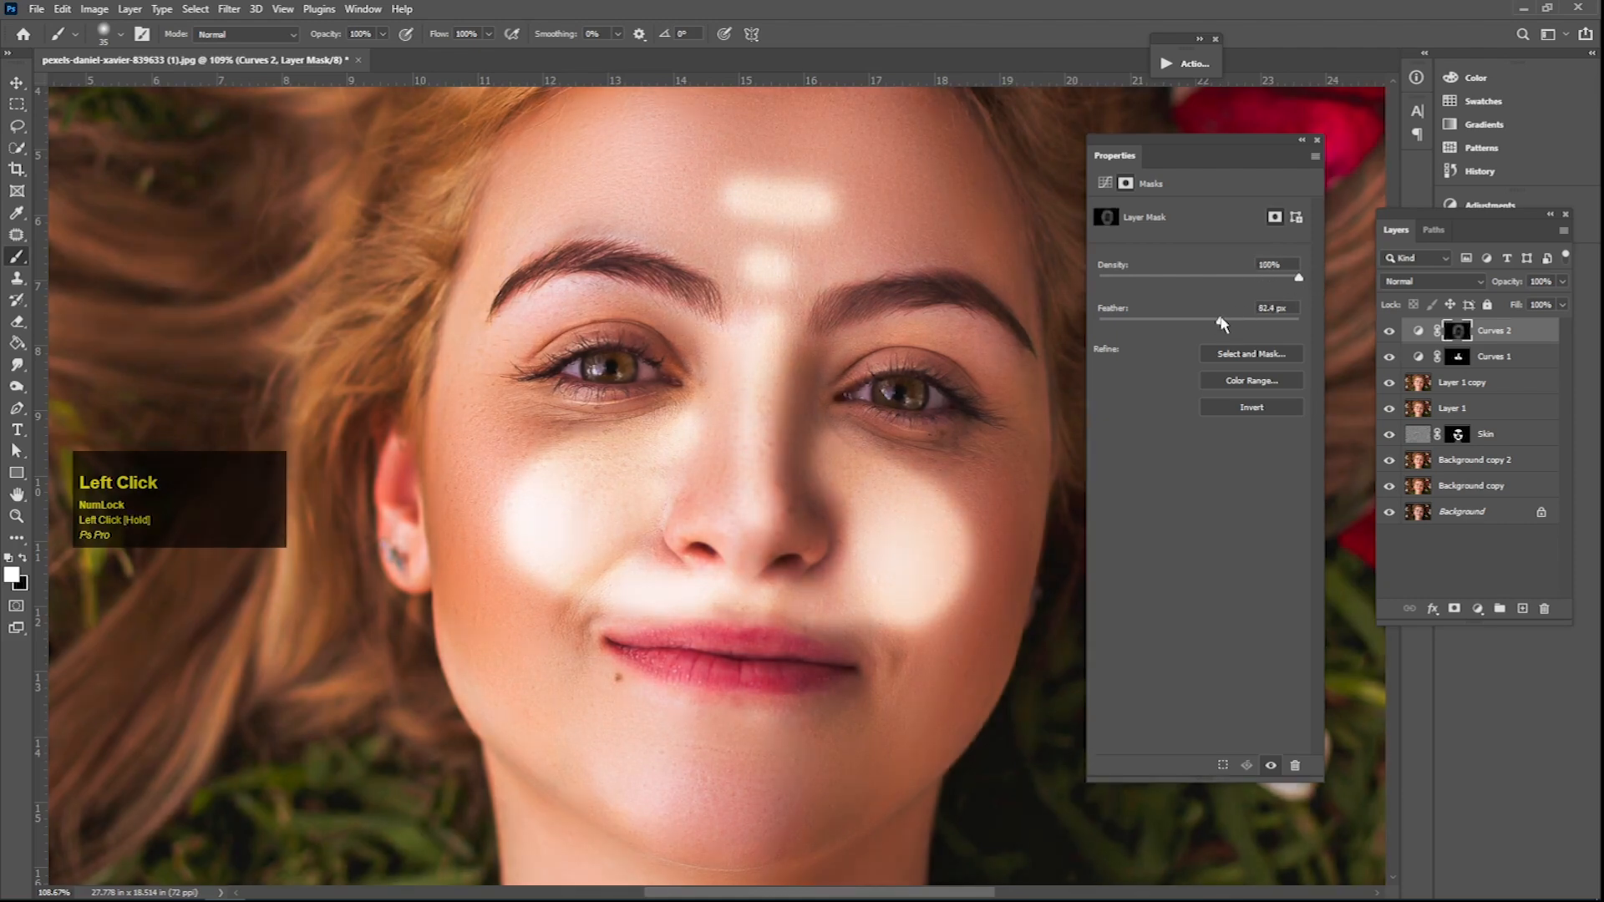
{"action": "left_click", "coordinate": [1302, 141]}
Feather the Curves 1 layer mask by about 115 px to blend the highlights into the skin.
{"action": "left_click", "coordinate": [1458, 357]}
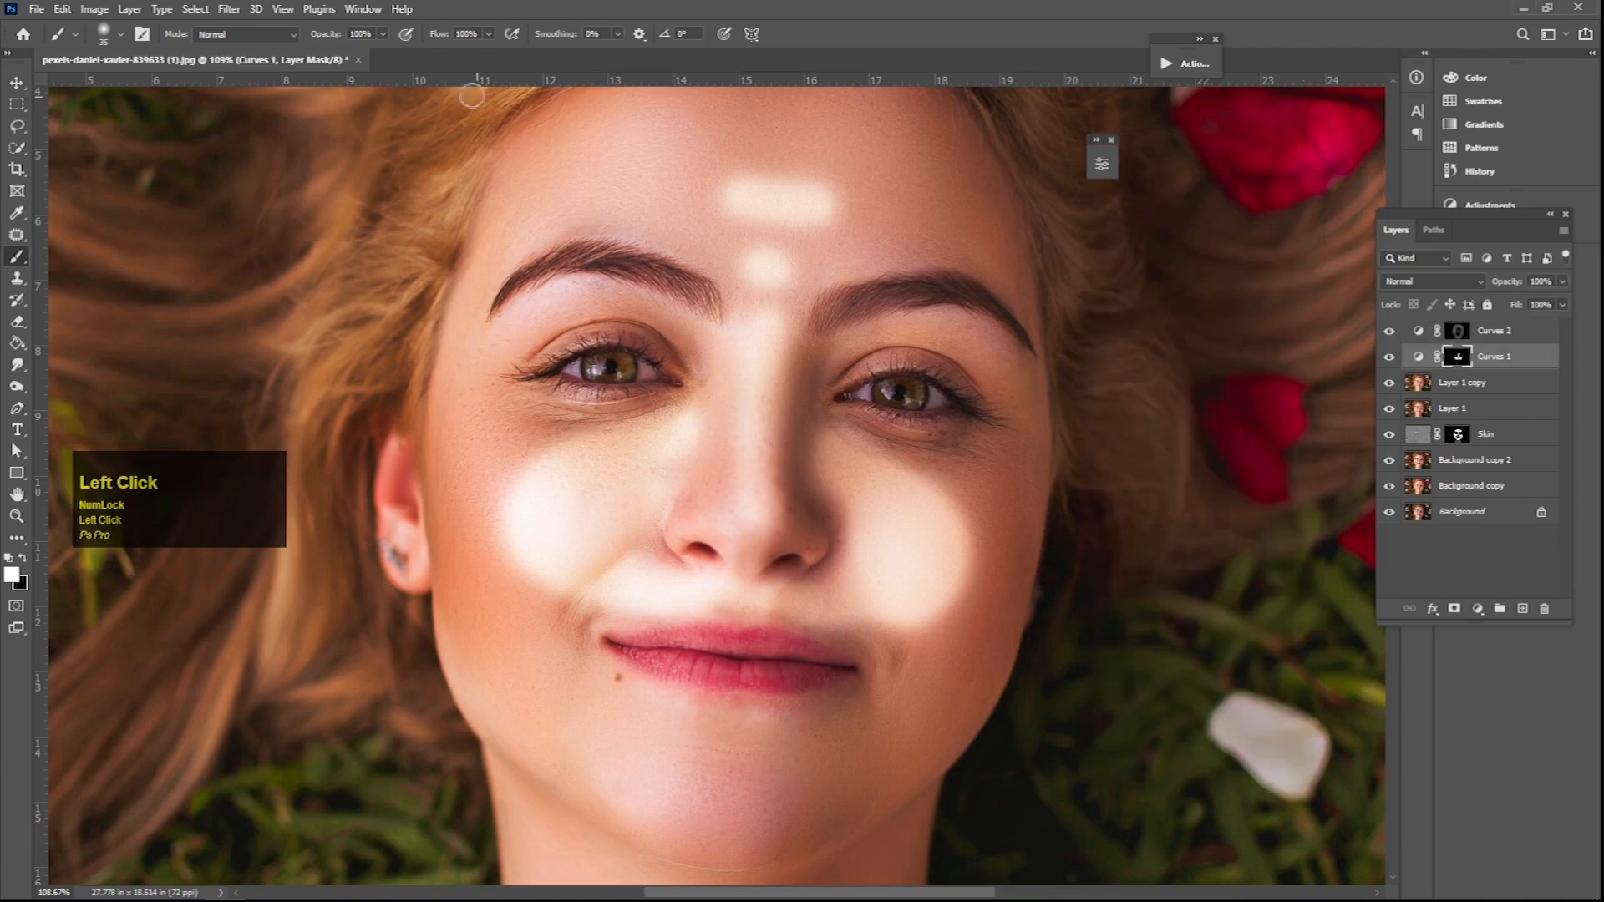
{"action": "left_click", "coordinate": [363, 9]}
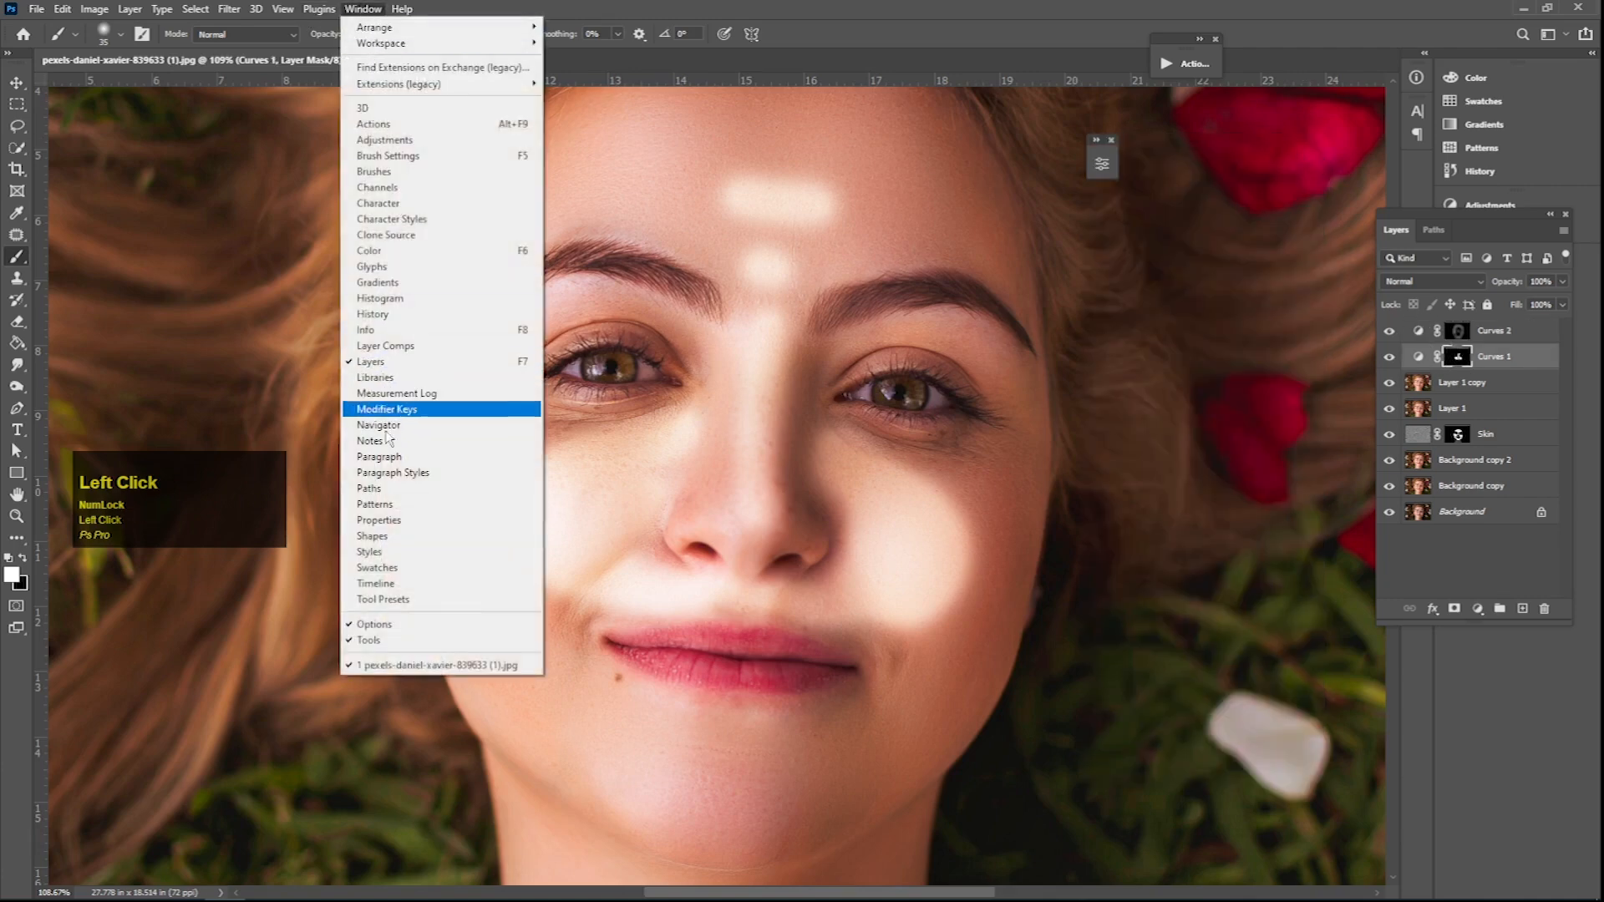
{"action": "left_click", "coordinate": [380, 520]}
{"action": "left_click_drag", "start_coordinate": [962, 152], "coordinate": [1143, 314]}
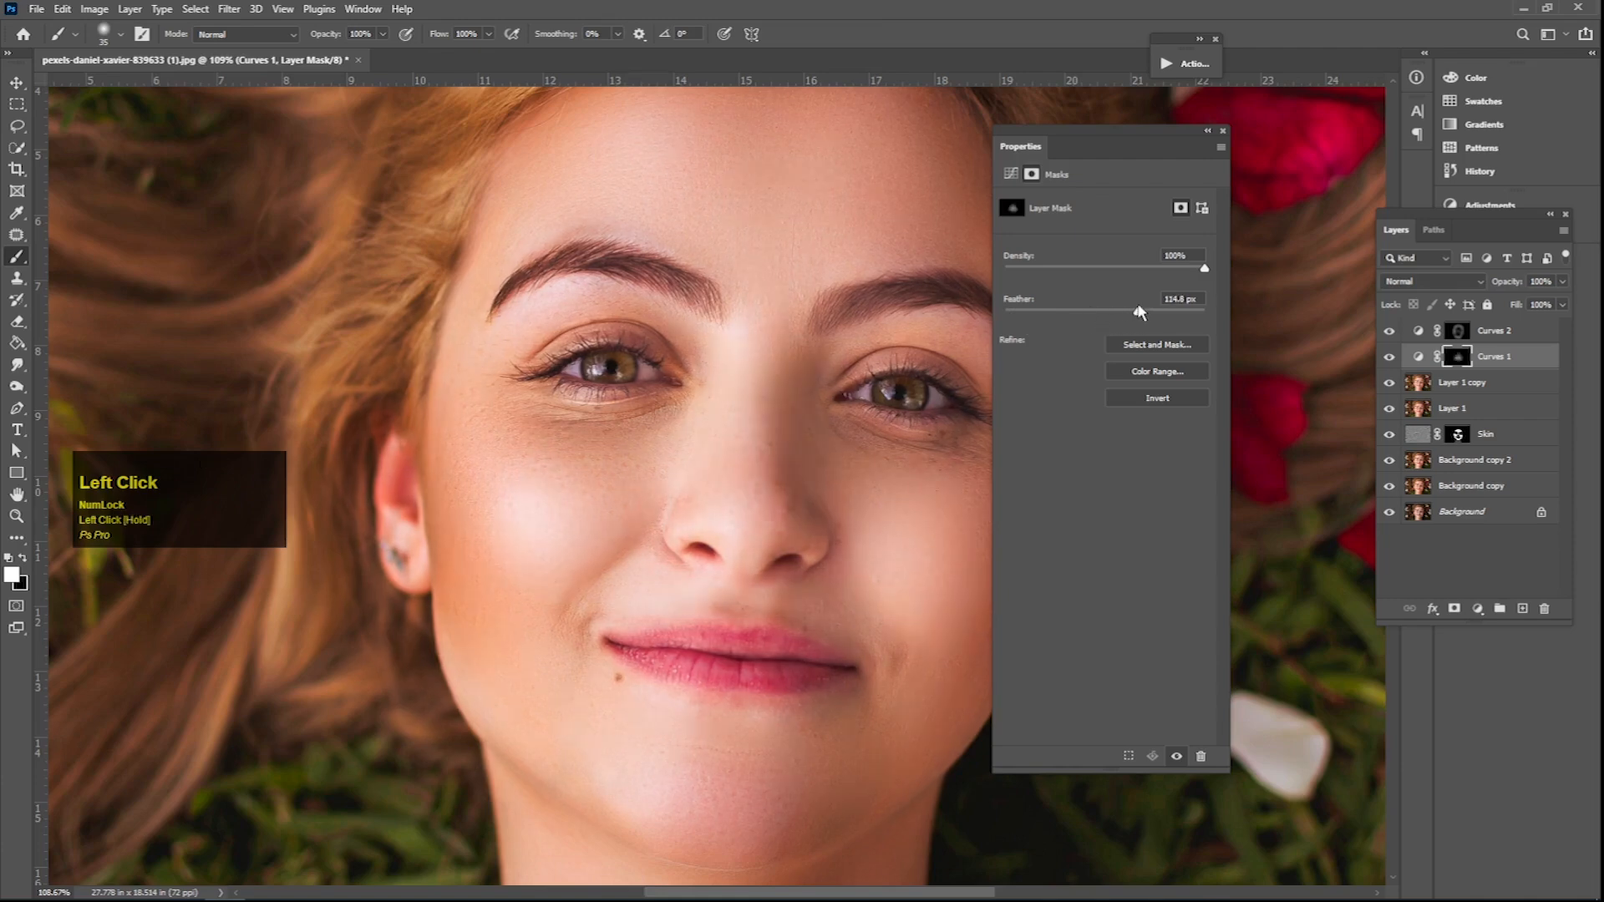
{"action": "left_click", "coordinate": [1207, 133]}
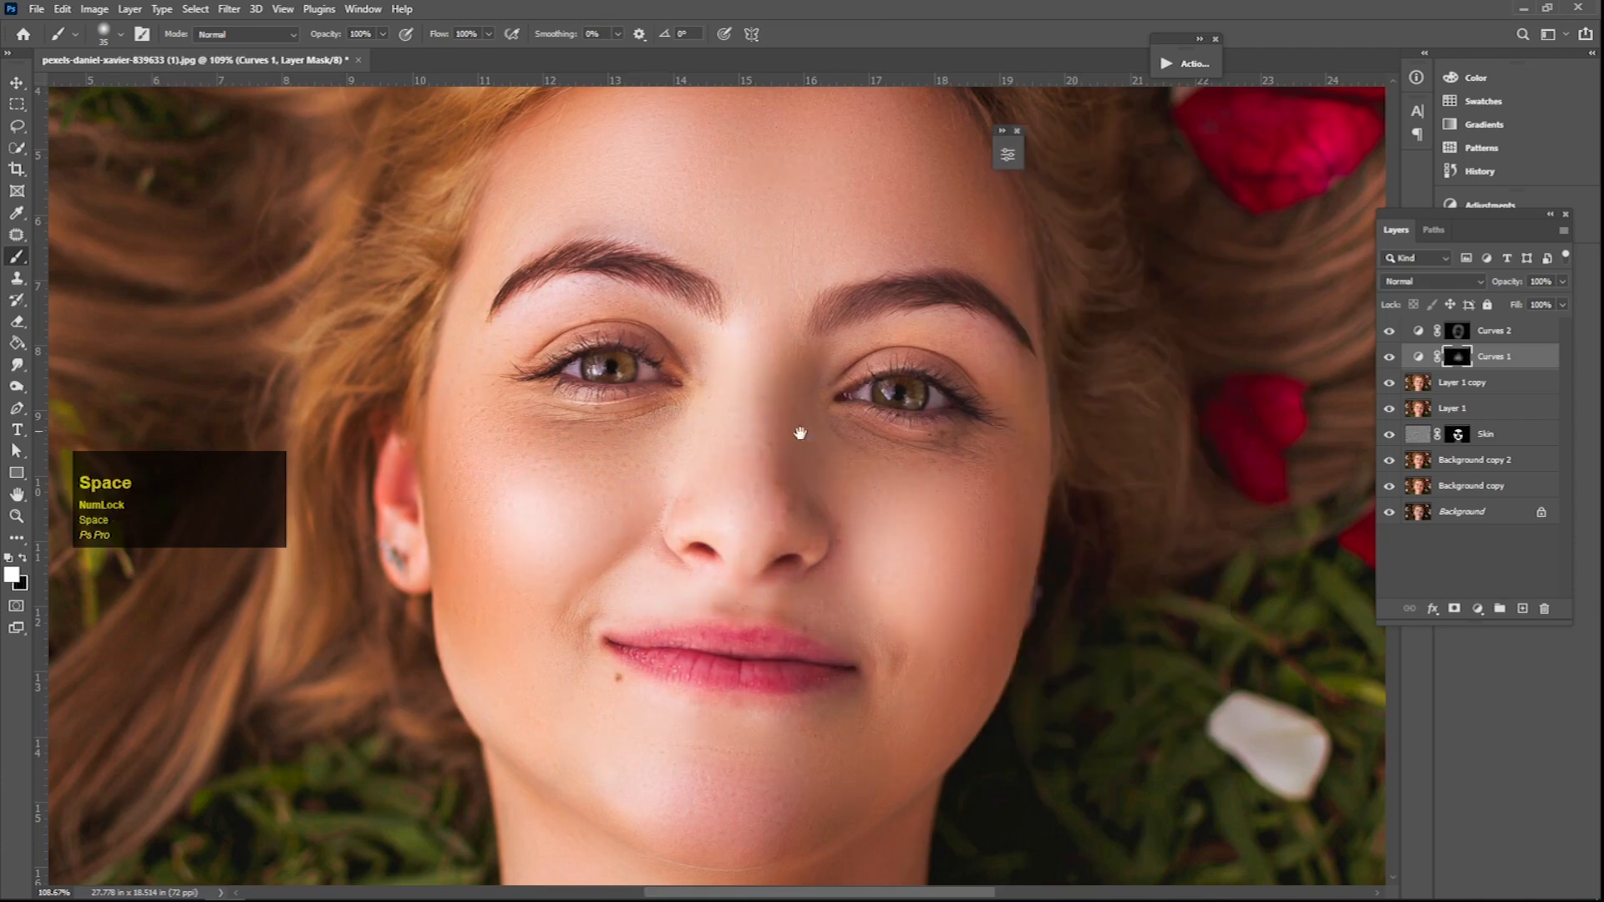
Group the Curves 1 and Curves 2 layers together under the default name Group 1.
{"action": "left_click", "coordinate": [784, 415], "text": "alt"}
{"action": "left_click", "coordinate": [1515, 333], "text": "ctrl"}
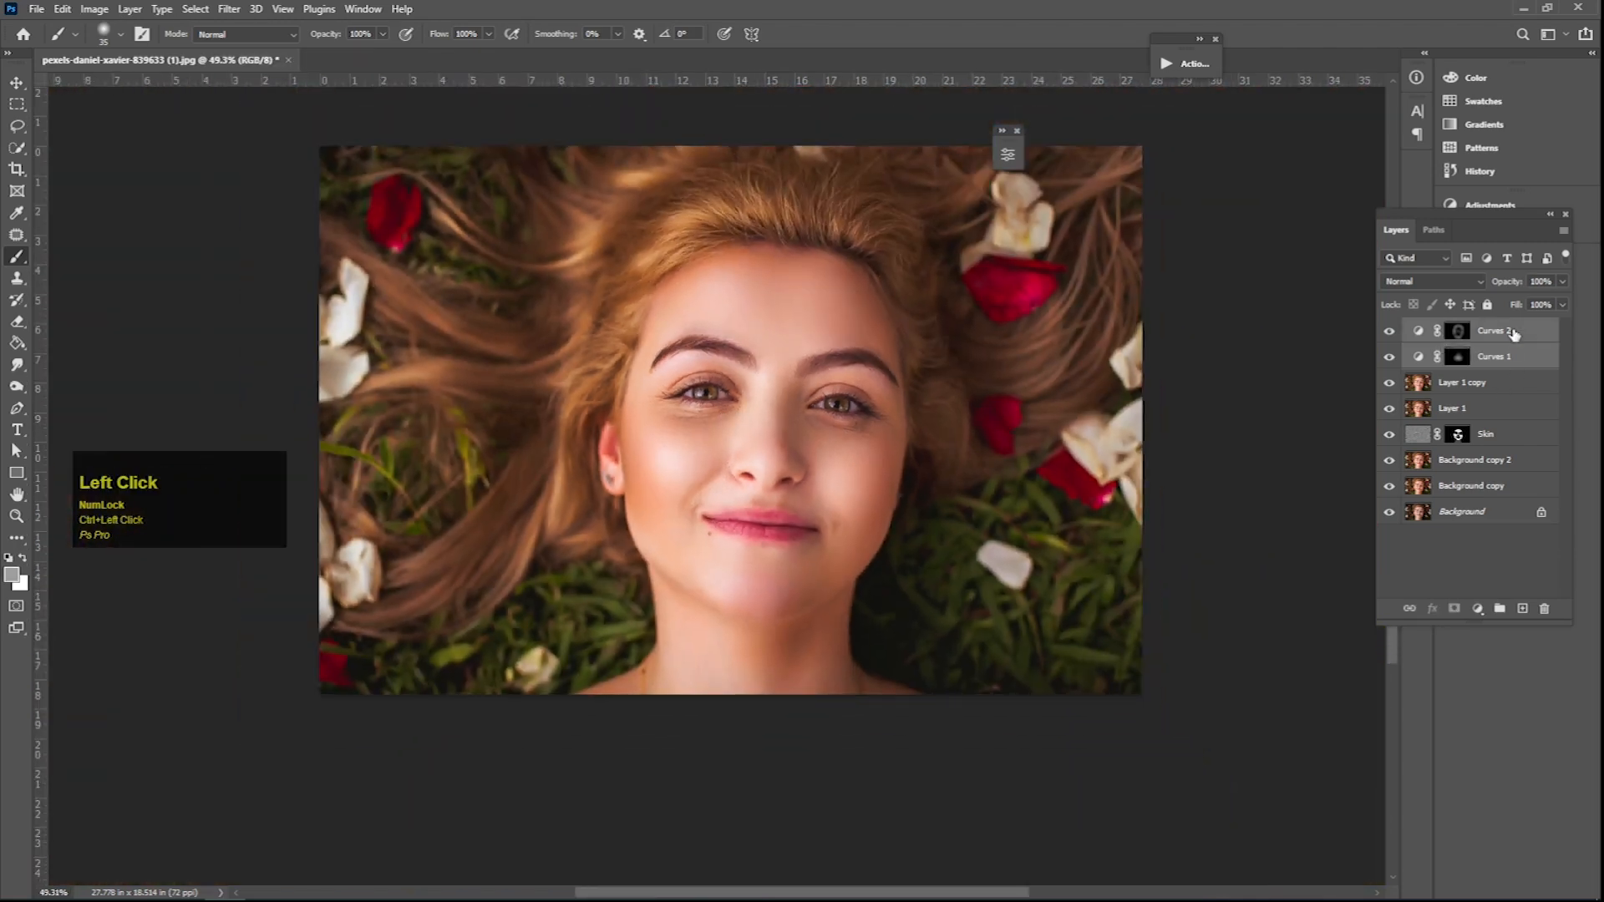
{"action": "right_click", "coordinate": [1512, 332]}
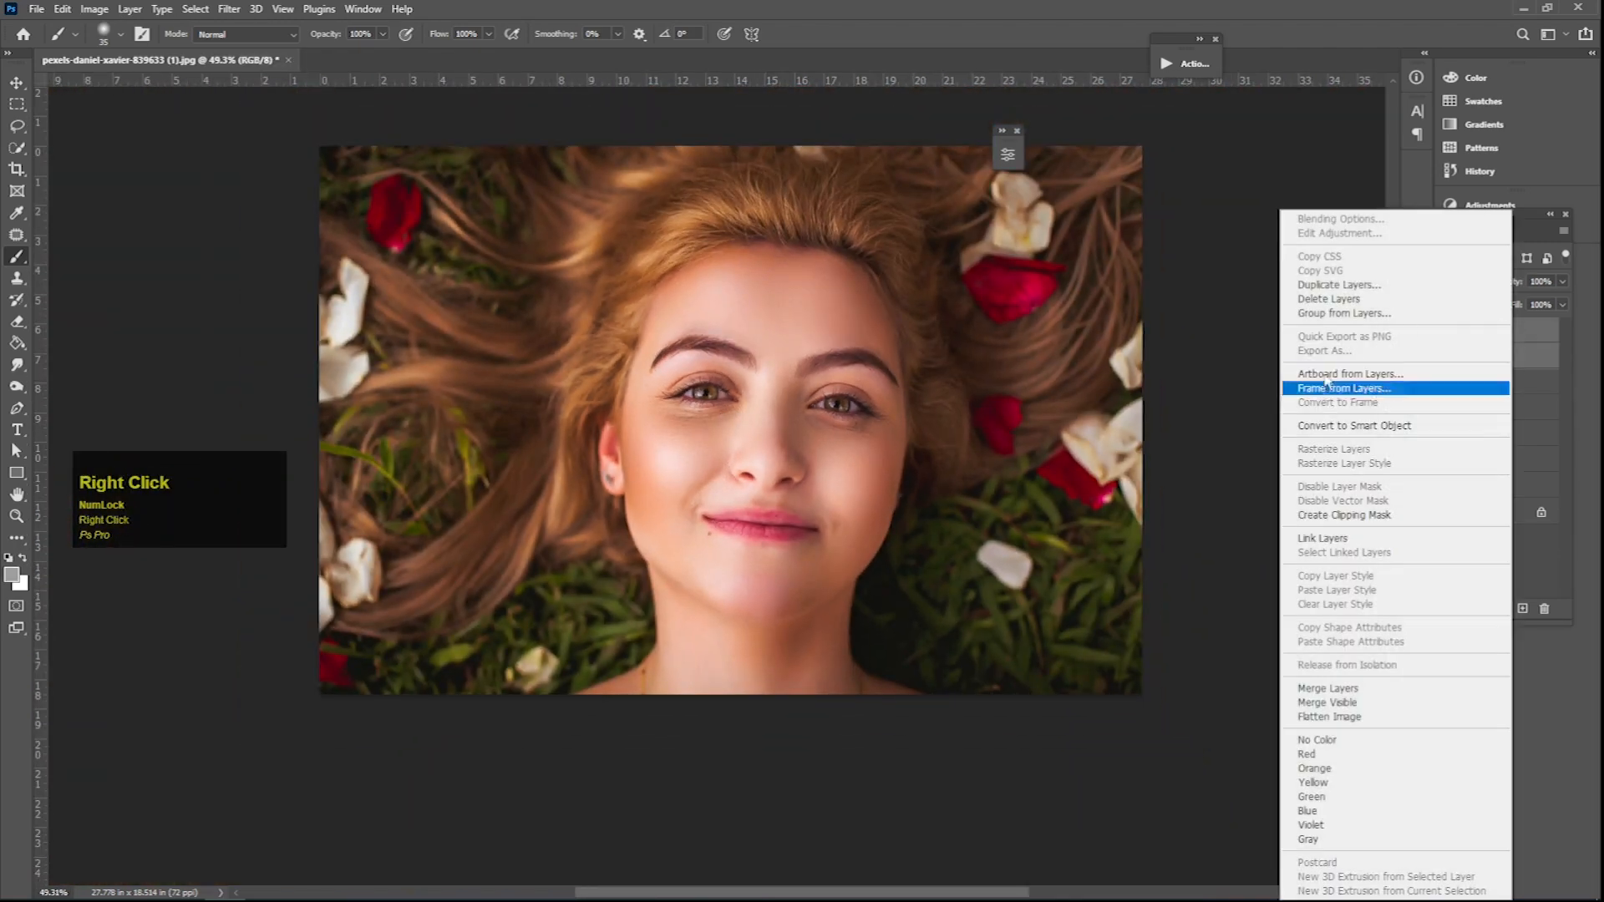
{"action": "left_click", "coordinate": [1343, 313]}
{"action": "left_click", "coordinate": [927, 284]}
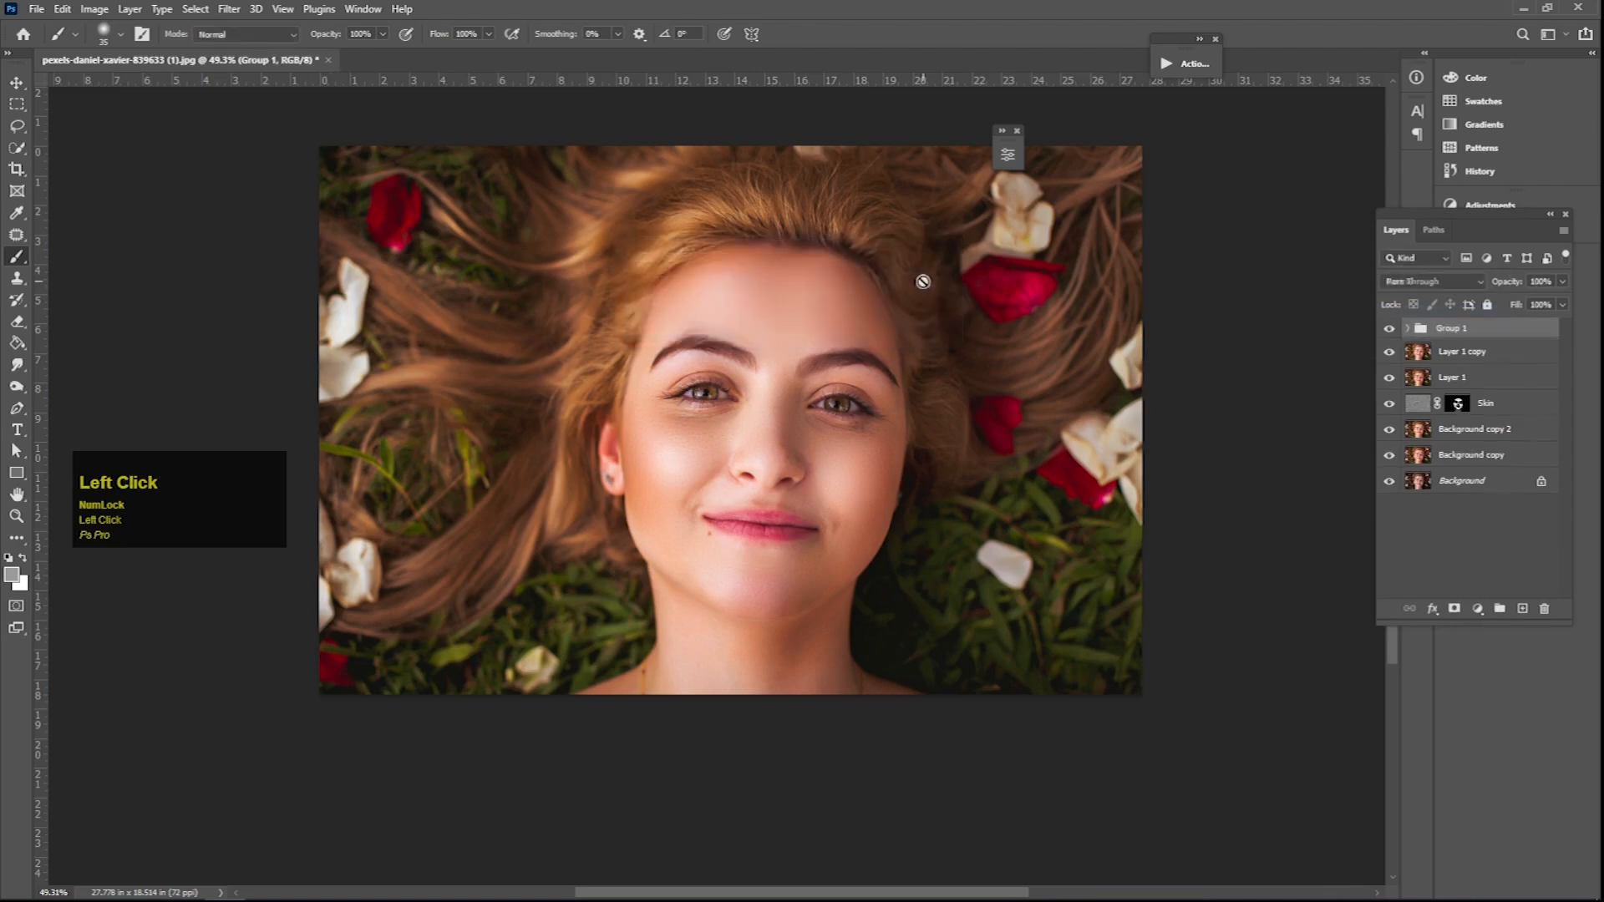
Compare the portrait with and without the contour group and examine the face.
{"action": "left_click", "coordinate": [1386, 331]}
{"action": "left_click", "coordinate": [1385, 331]}
{"action": "left_click", "coordinate": [1386, 331]}
{"action": "left_click", "coordinate": [1385, 331]}
{"action": "left_click", "coordinate": [689, 433], "text": "alt"}
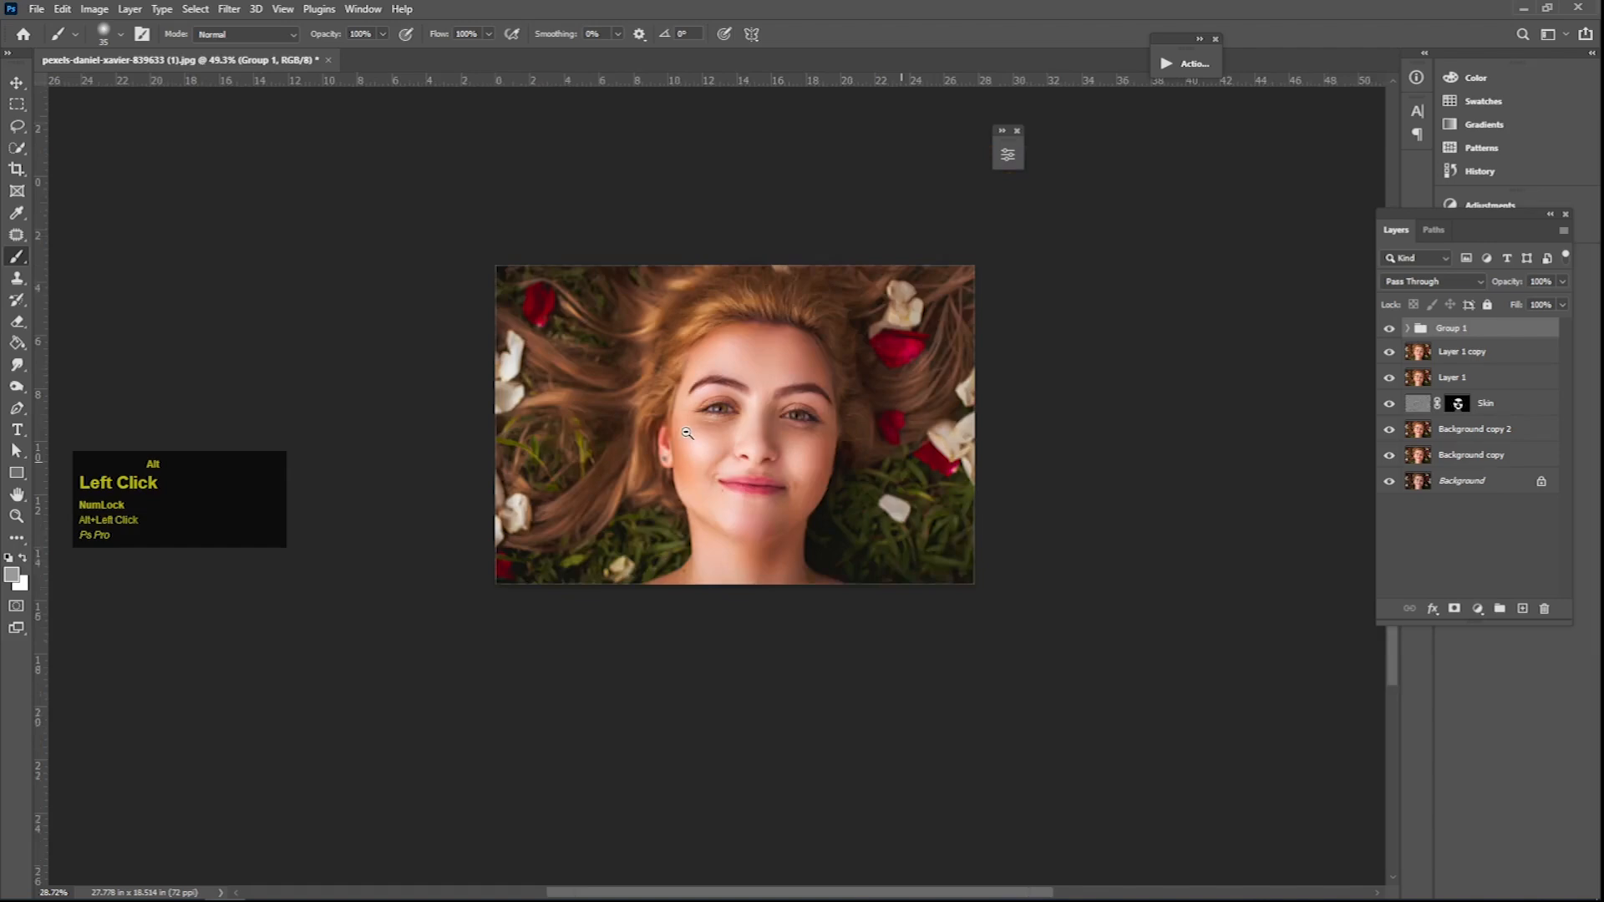
{"action": "left_click", "coordinate": [824, 401], "text": "ctrl"}
{"action": "left_click", "coordinate": [838, 411], "text": "ctrl"}
{"action": "left_click_drag", "start_coordinate": [800, 442], "coordinate": [726, 480]}
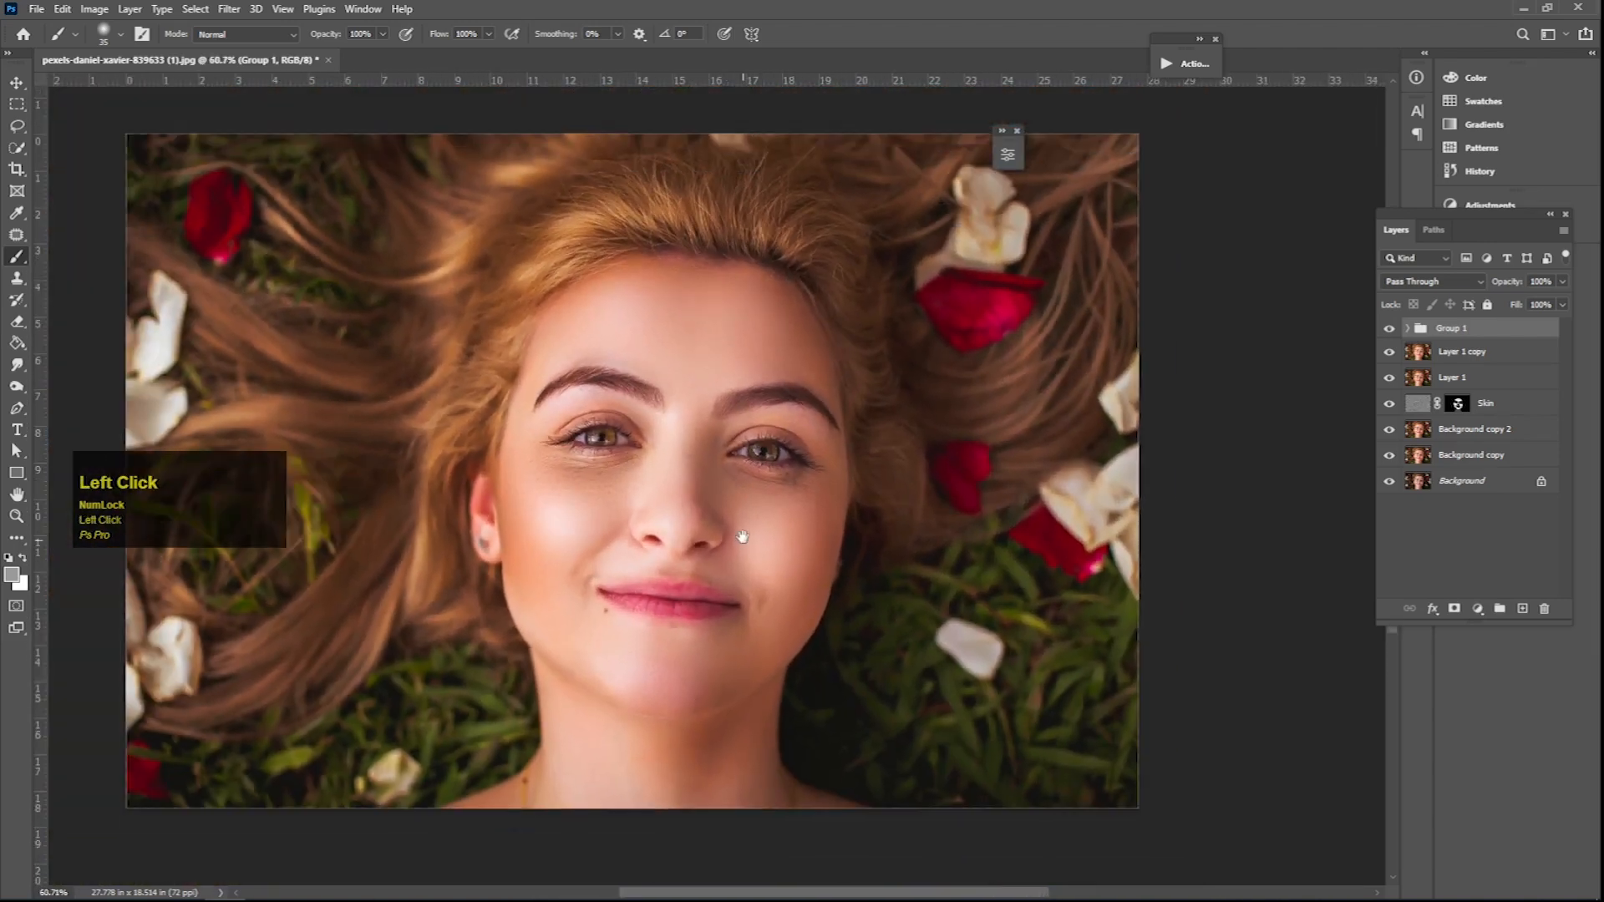
{"action": "left_click_drag", "start_coordinate": [742, 540], "coordinate": [755, 473]}
{"action": "key", "text": "space"}
{"action": "left_click_drag", "start_coordinate": [756, 557], "coordinate": [771, 555]}
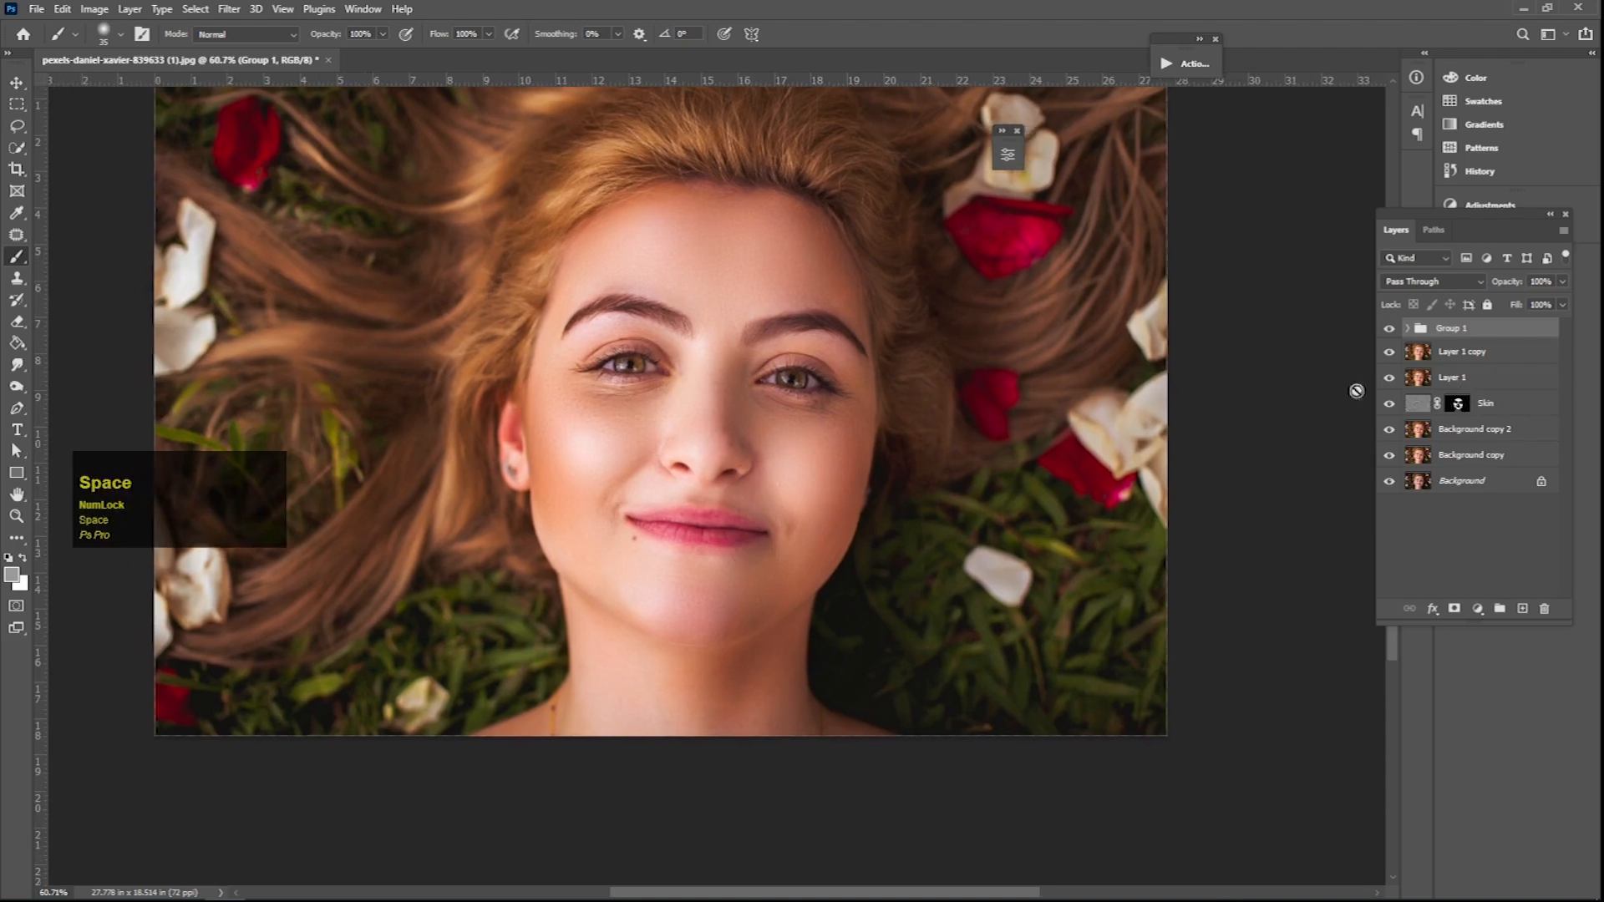
Try Group 1 at 54% opacity and expand it to compare the face with Curves 2 hidden and shown.
{"action": "left_click", "coordinate": [1562, 282]}
{"action": "left_click", "coordinate": [1535, 301]}
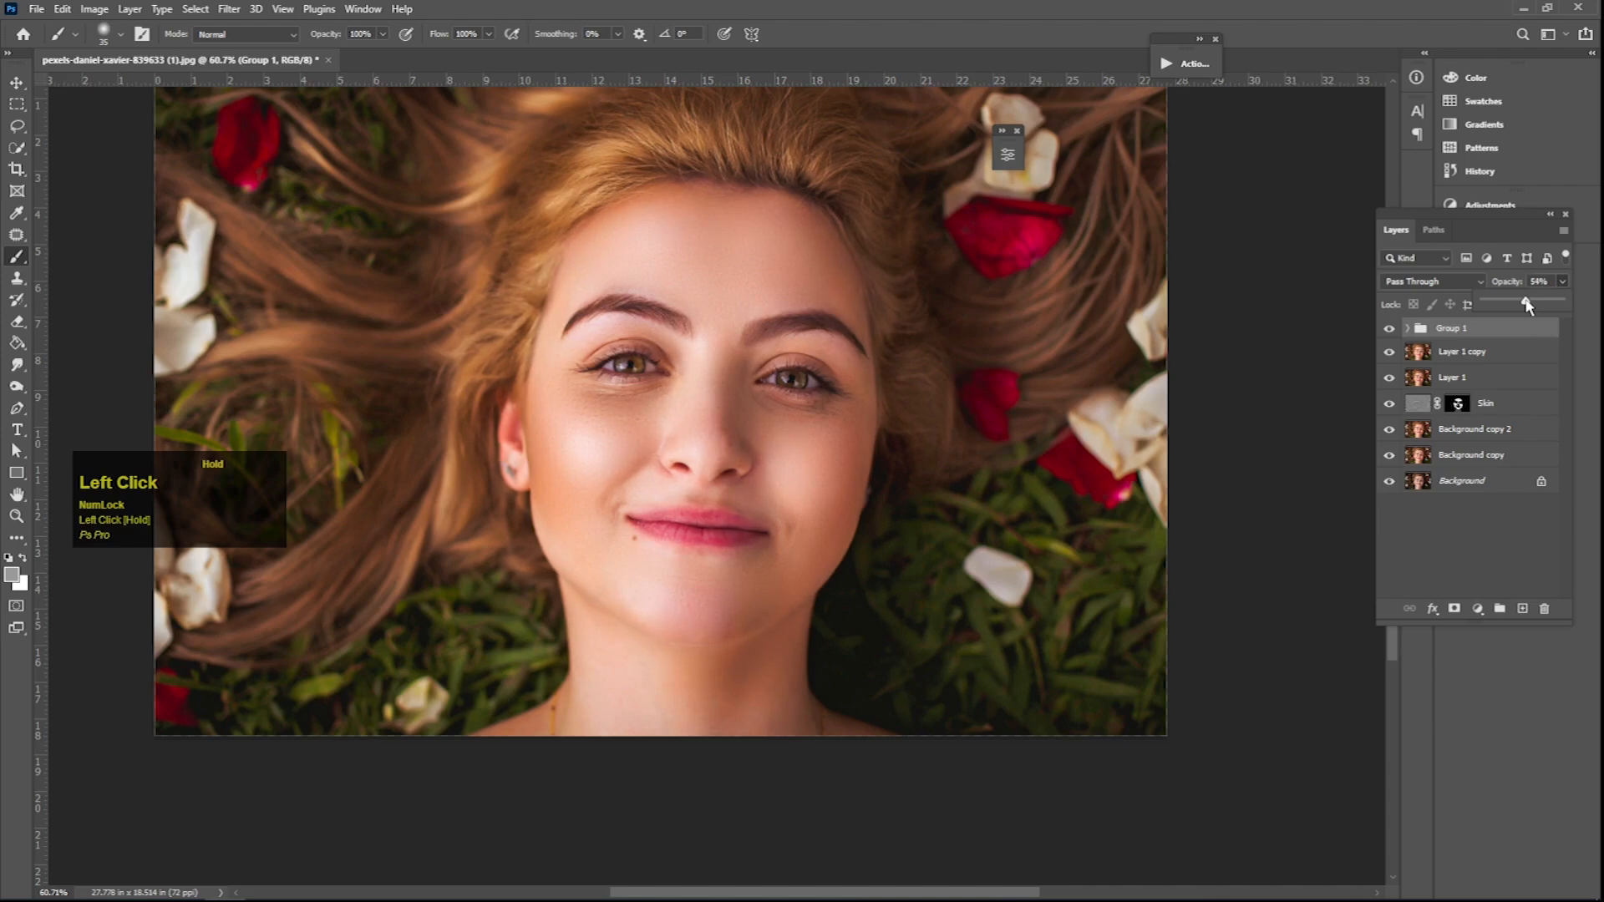
{"action": "left_click", "coordinate": [1410, 332]}
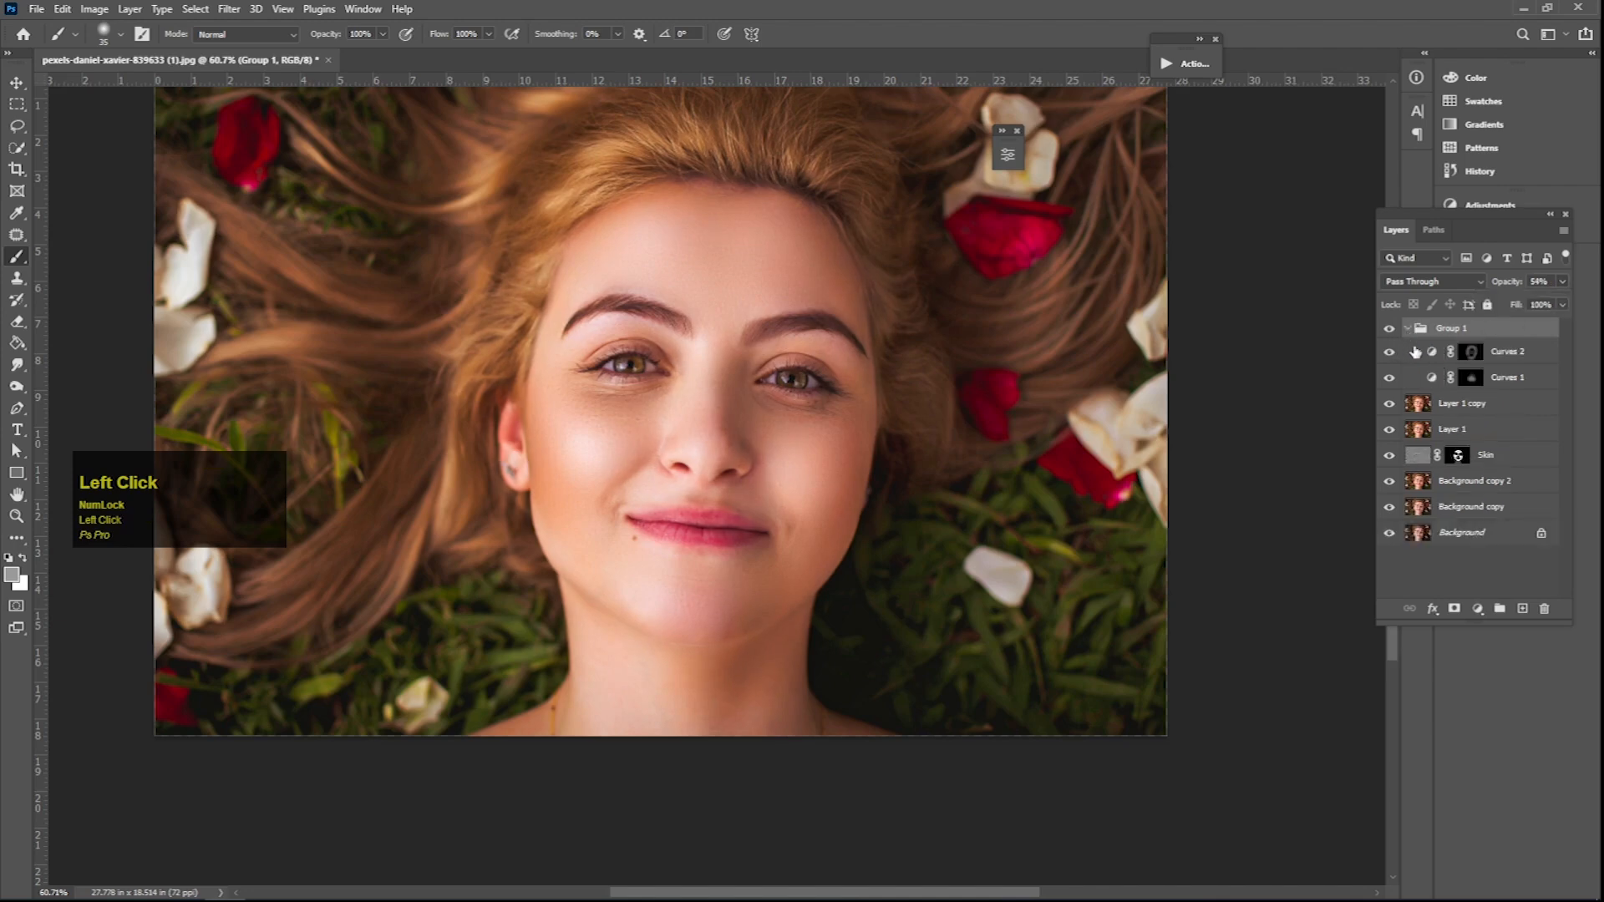
{"action": "left_click", "coordinate": [1389, 353]}
{"action": "left_click", "coordinate": [1389, 353]}
On the Curves 2 mask, enlarge the brush to 150, undo a white test stroke on the neck and switch to black paint.
{"action": "left_click", "coordinate": [1464, 358]}
{"action": "left_click_drag", "start_coordinate": [629, 630], "coordinate": [669, 590]}
{"action": "left_click", "coordinate": [16, 565]}
{"action": "key", "text": "bracketright"}
{"action": "key", "text": "bracketright"}
{"action": "key", "text": "bracketright"}
{"action": "key", "text": "bracketright"}
{"action": "key", "text": "bracketright"}
{"action": "key", "text": "bracketright"}
{"action": "key", "text": "bracketright"}
{"action": "key", "text": "bracketright"}
{"action": "key", "text": "bracketright"}
{"action": "key", "text": "bracketright"}
{"action": "left_click_drag", "start_coordinate": [788, 646], "coordinate": [731, 649]}
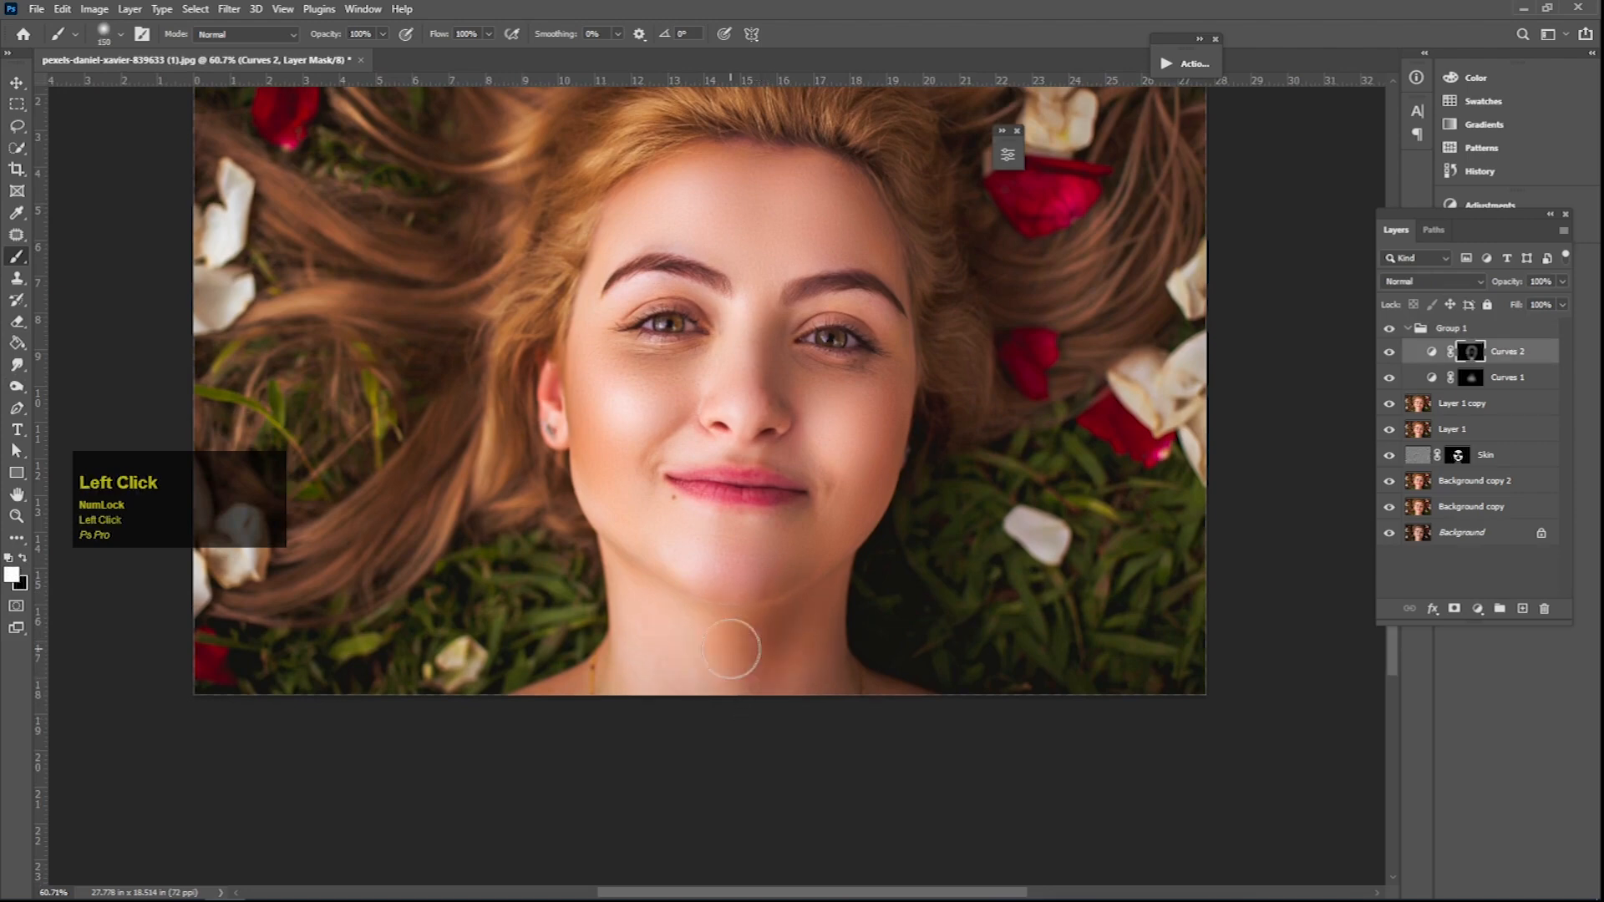
{"action": "key", "text": "ctrl+z"}
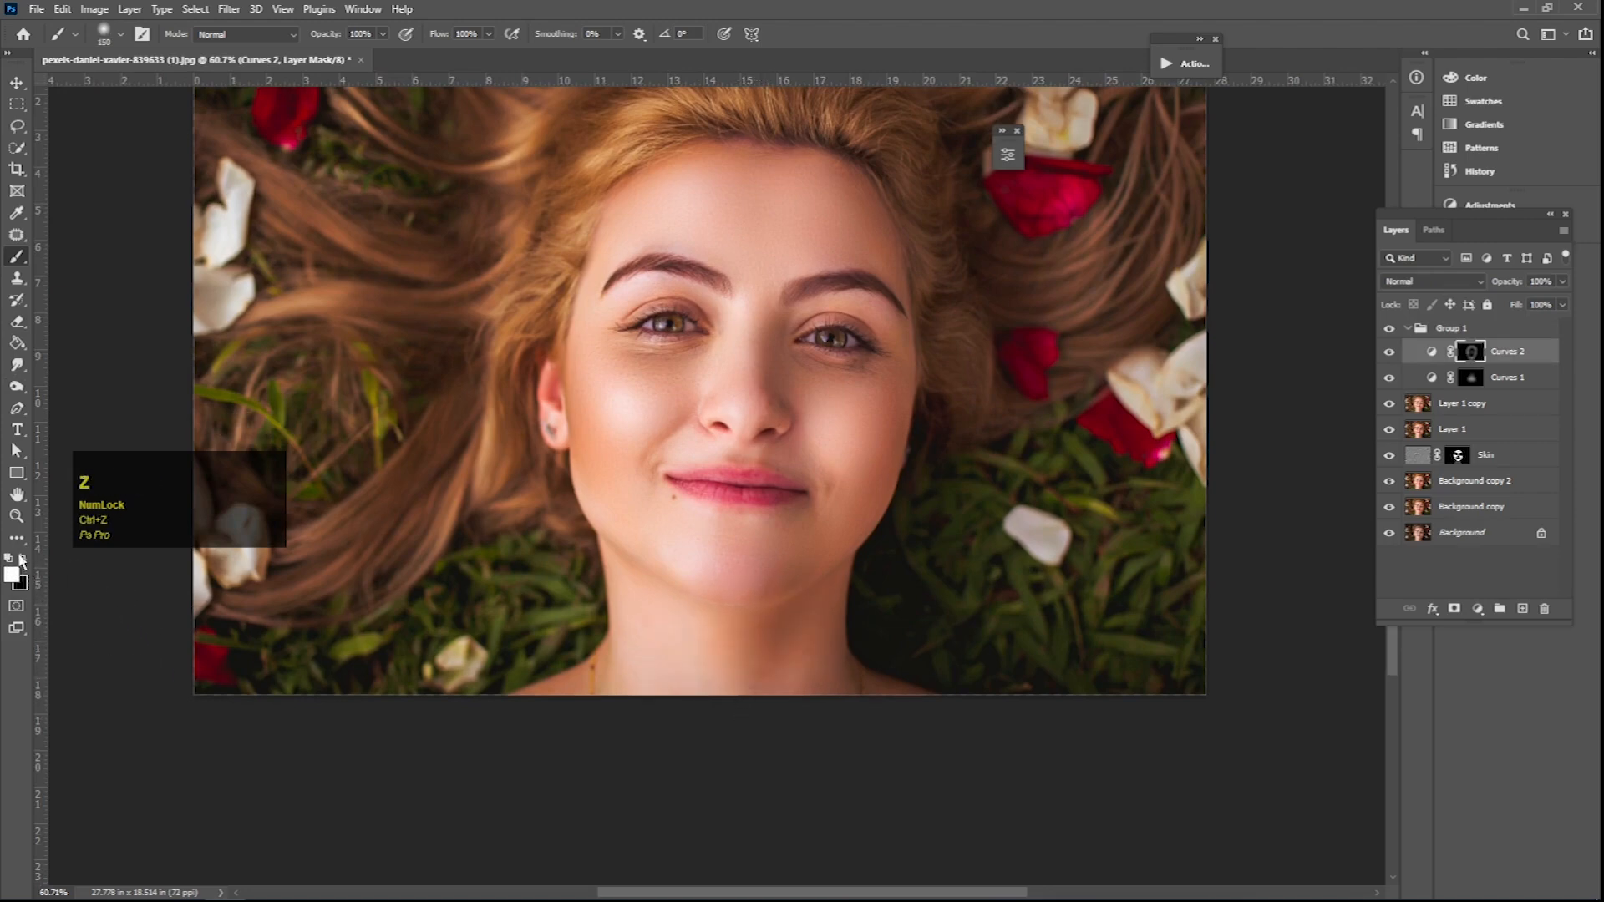
{"action": "left_click", "coordinate": [21, 558]}
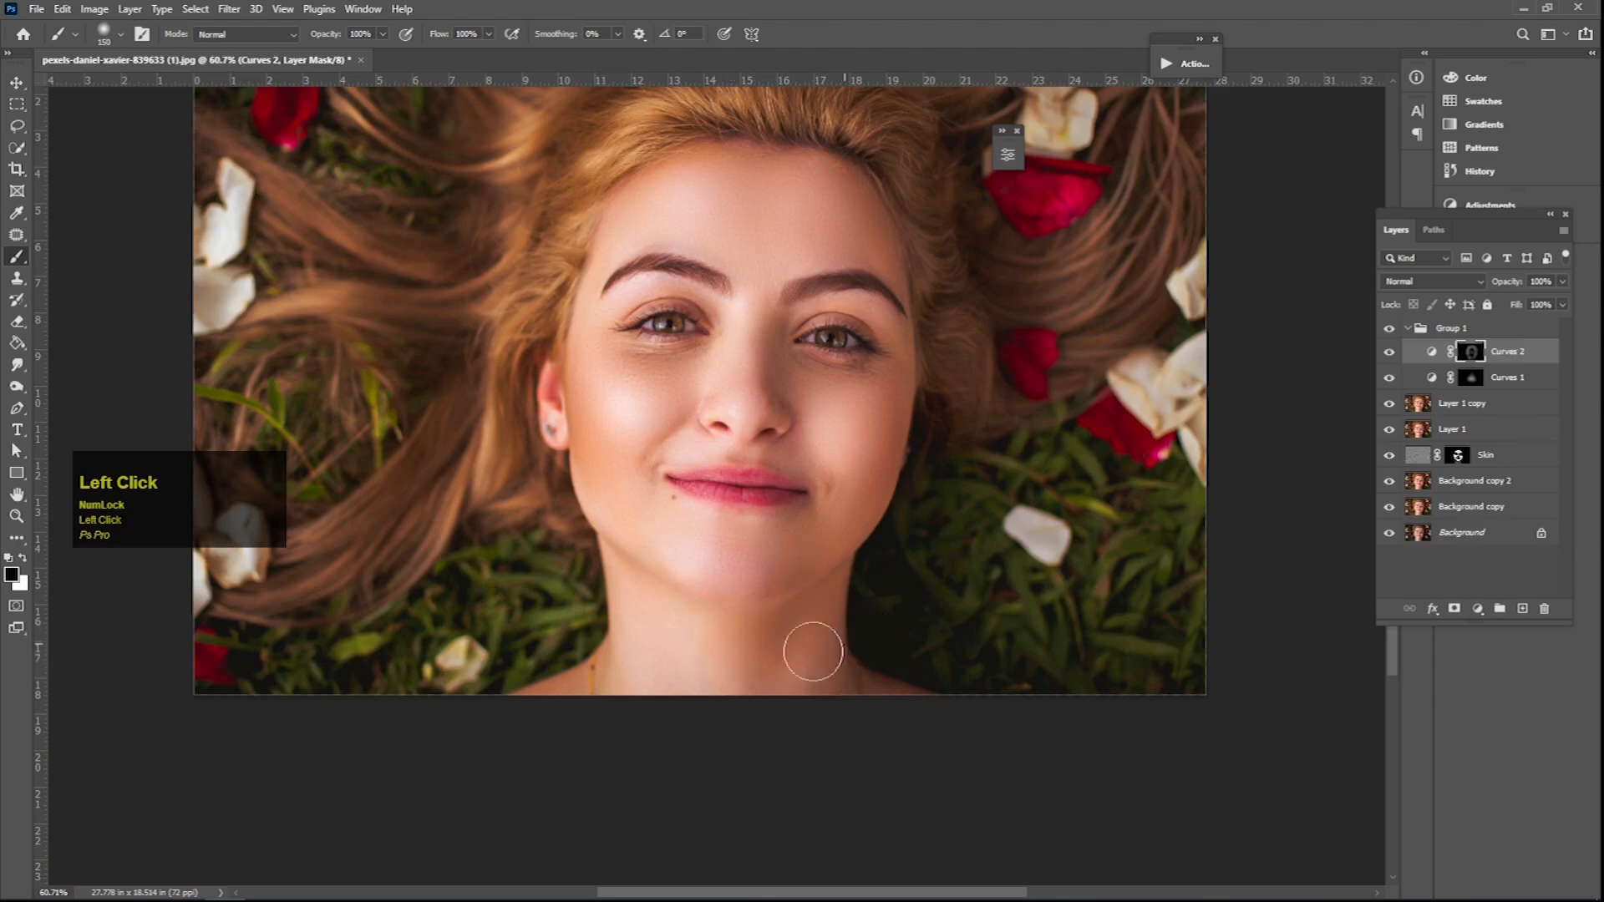
Compare the image with Group 1 hidden and shown, and set the group's opacity to 100%.
{"action": "left_click", "coordinate": [1389, 330]}
{"action": "left_click", "coordinate": [1389, 330]}
{"action": "left_click", "coordinate": [1451, 327]}
{"action": "left_click_drag", "start_coordinate": [1506, 281], "coordinate": [1581, 306]}
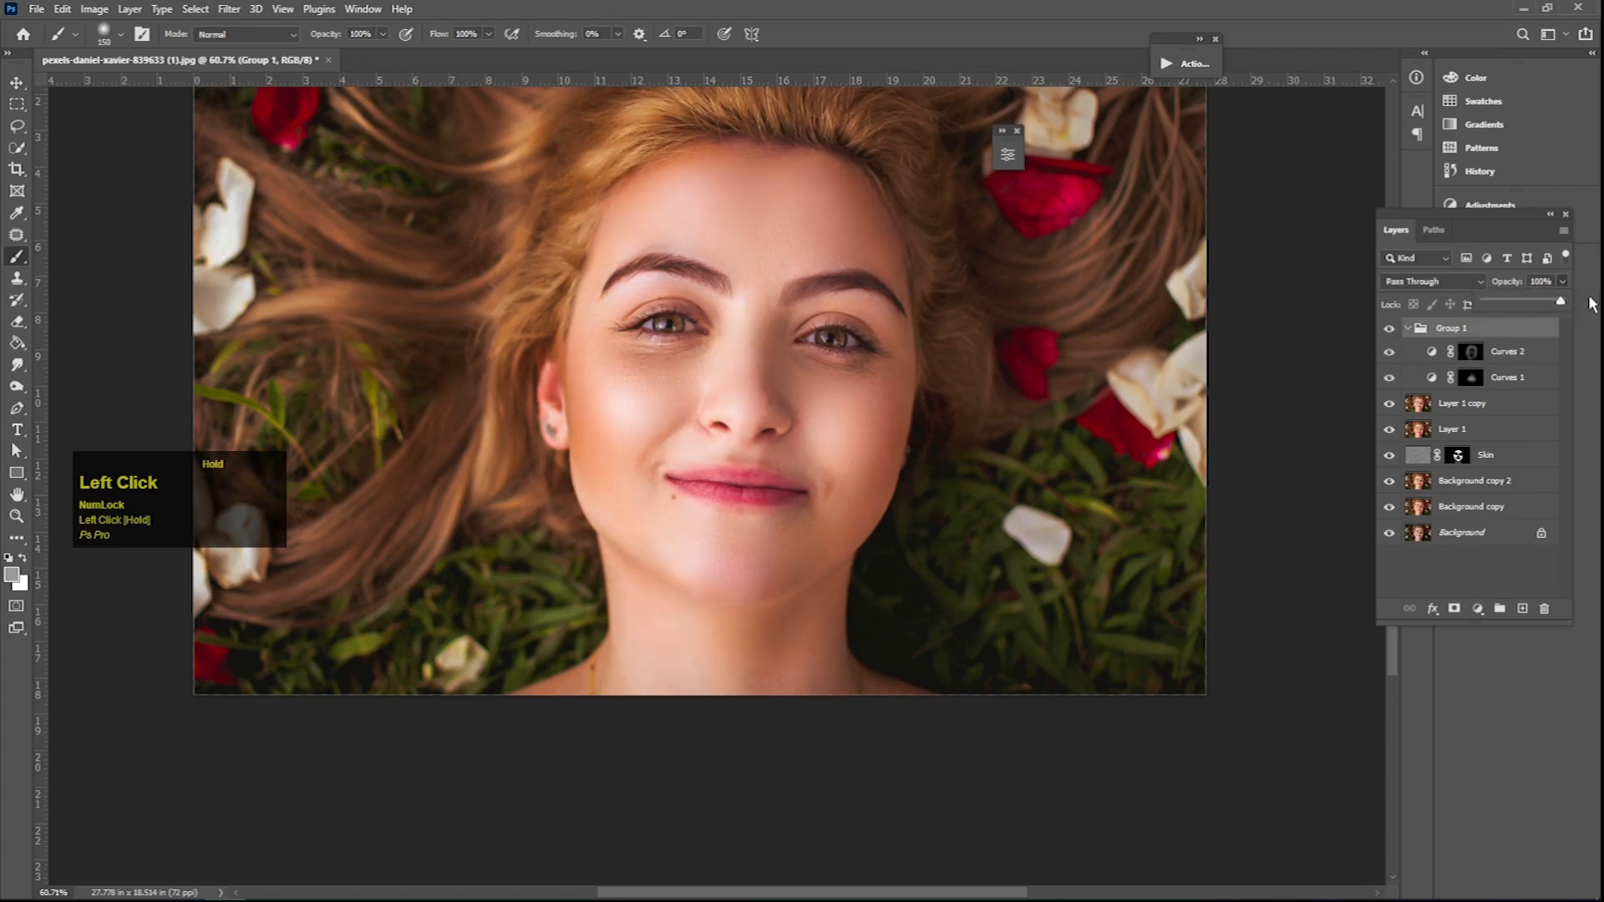
Undo the last change, brush black over the neck on the Curves 2 mask, and collapse Group 1.
{"action": "left_click", "coordinate": [1472, 352]}
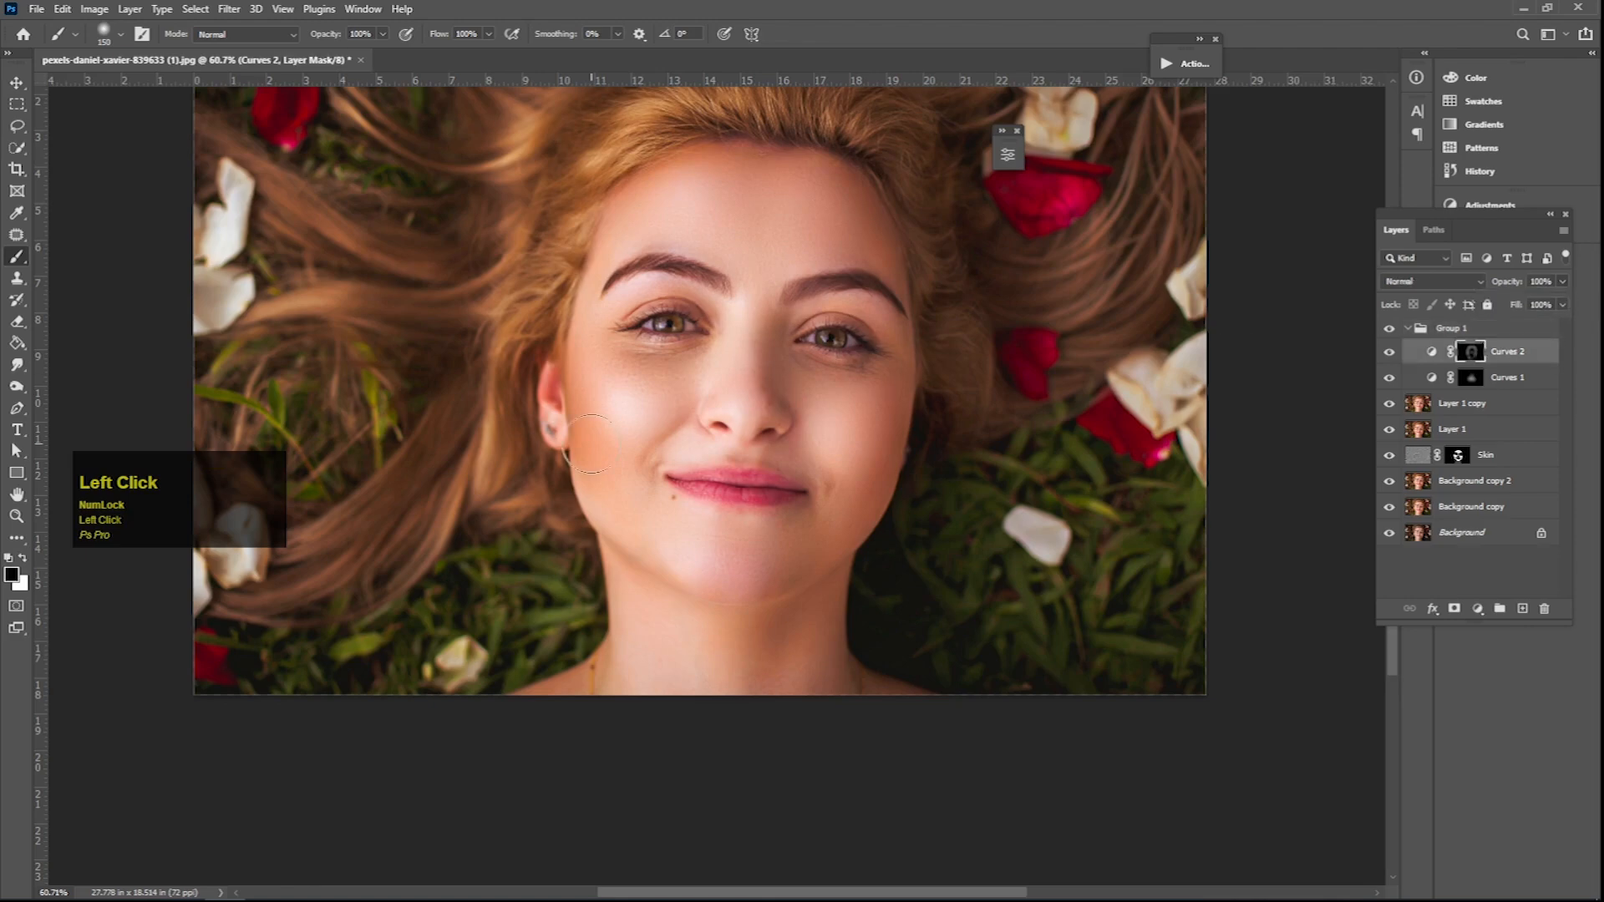
{"action": "key", "text": "ctrl+z"}
{"action": "left_click_drag", "start_coordinate": [800, 618], "coordinate": [769, 640]}
{"action": "left_click_drag", "start_coordinate": [1062, 494], "coordinate": [1013, 527]}
{"action": "left_click", "coordinate": [1407, 328]}
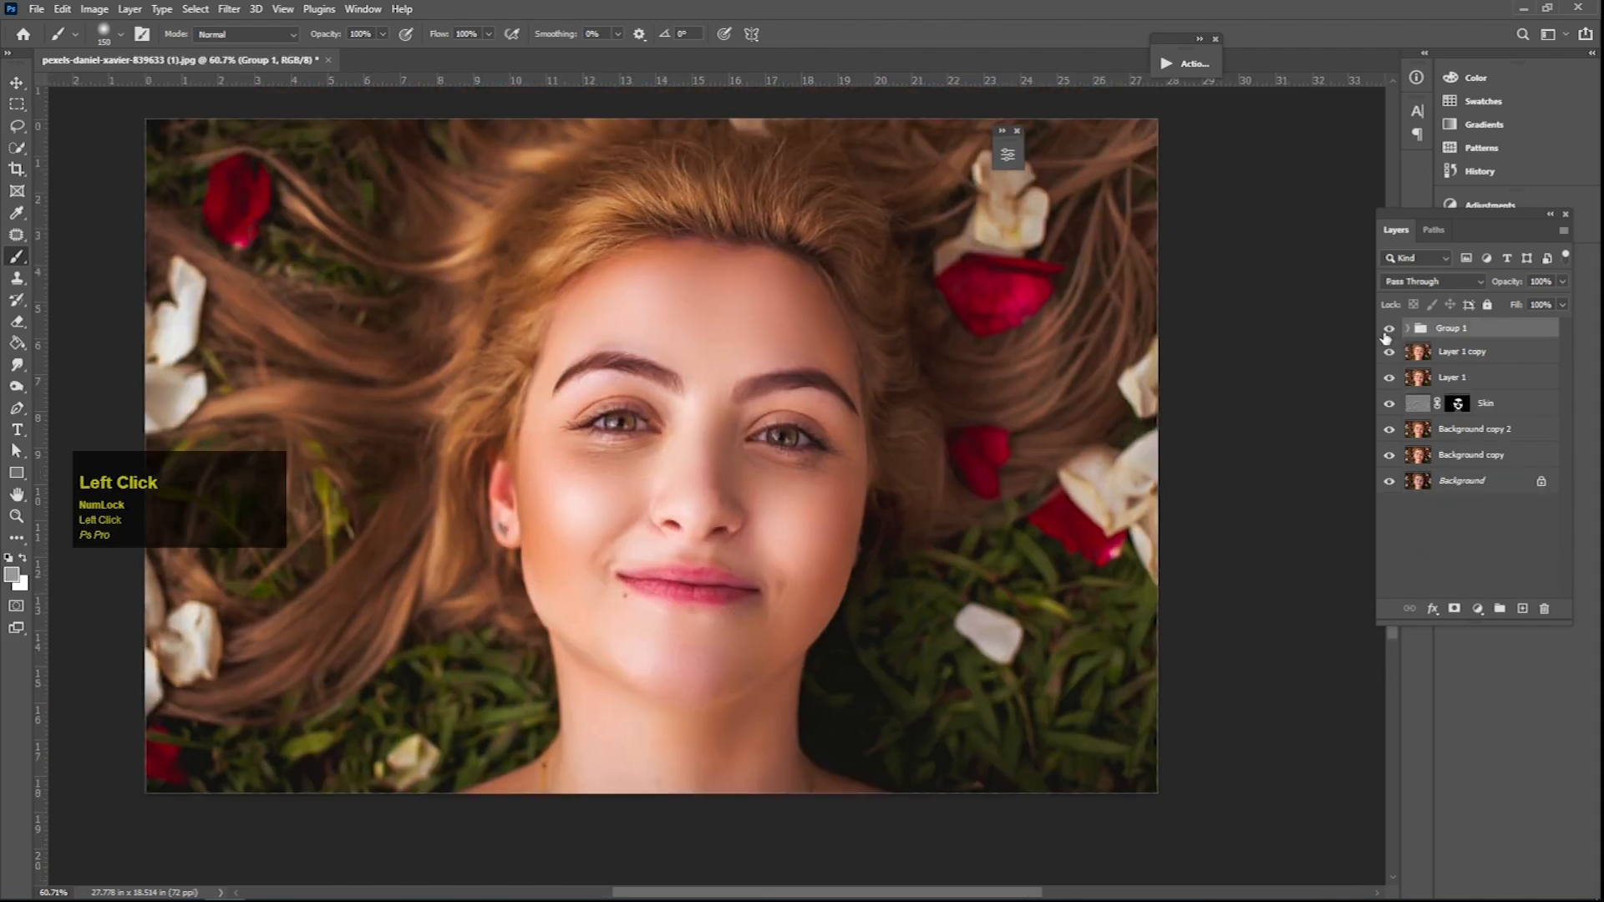
Compare the portrait with Group 1 hidden and shown.
{"action": "left_click", "coordinate": [1388, 331]}
{"action": "left_click", "coordinate": [1388, 332]}
{"action": "left_click", "coordinate": [1388, 331]}
{"action": "left_click", "coordinate": [1389, 332]}
Add a new layer above Group 1 and fill it with the merged image using Apply Image at Normal blending, 100% opacity.
{"action": "left_click", "coordinate": [699, 456], "text": "alt"}
{"action": "left_click_drag", "start_coordinate": [699, 455], "coordinate": [639, 457]}
{"action": "left_click_drag", "start_coordinate": [788, 476], "coordinate": [894, 430]}
{"action": "left_click", "coordinate": [1523, 609]}
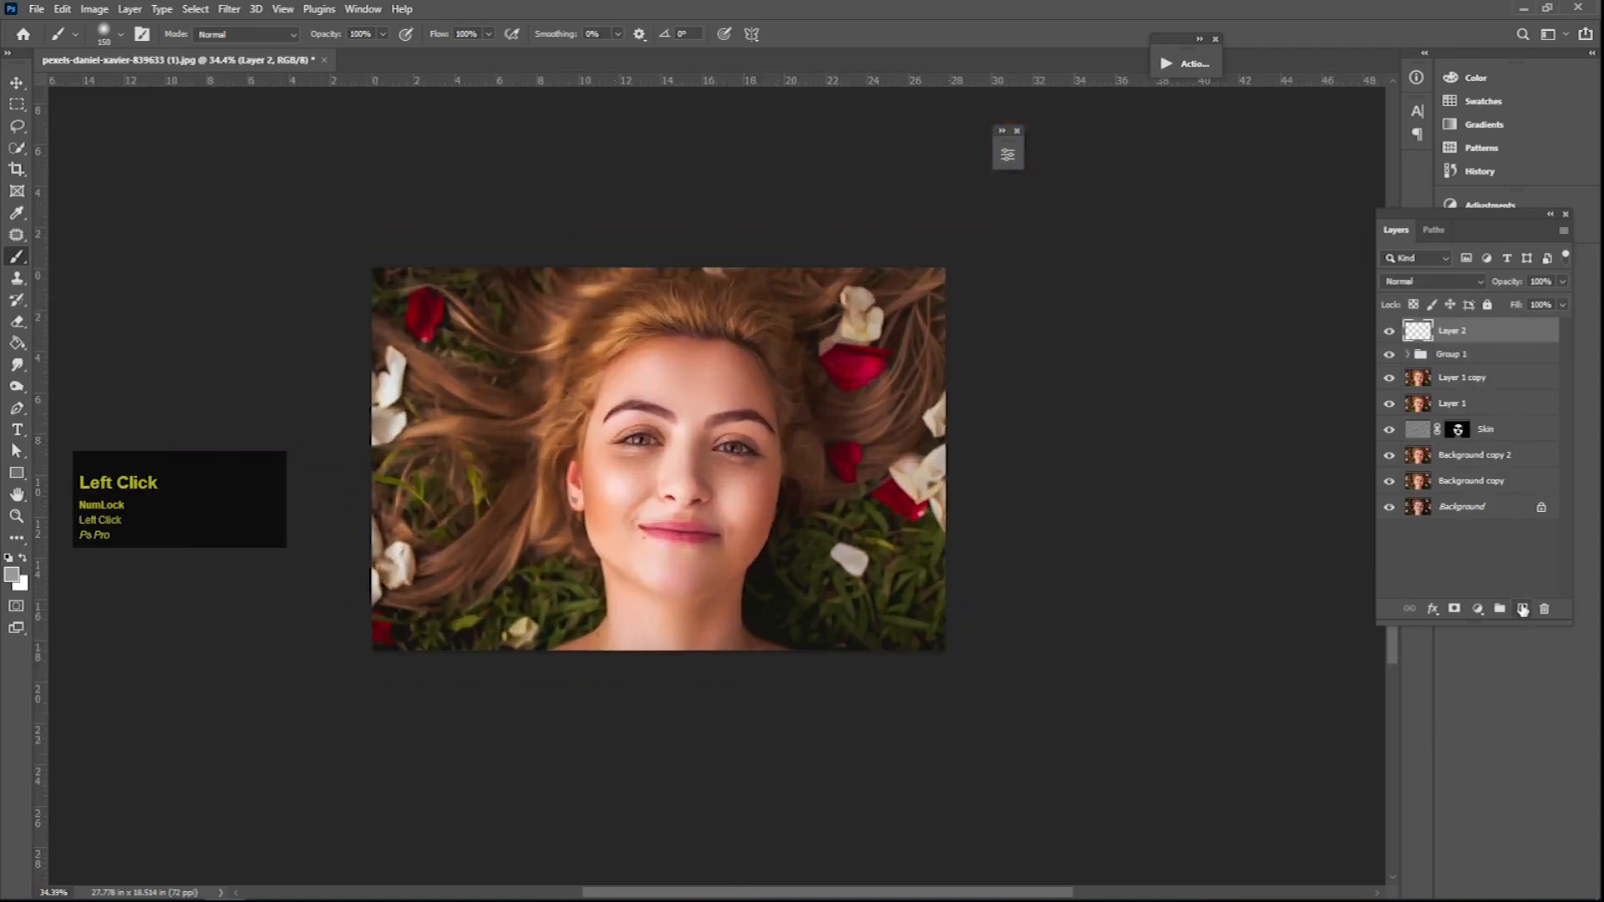
{"action": "left_click", "coordinate": [94, 9]}
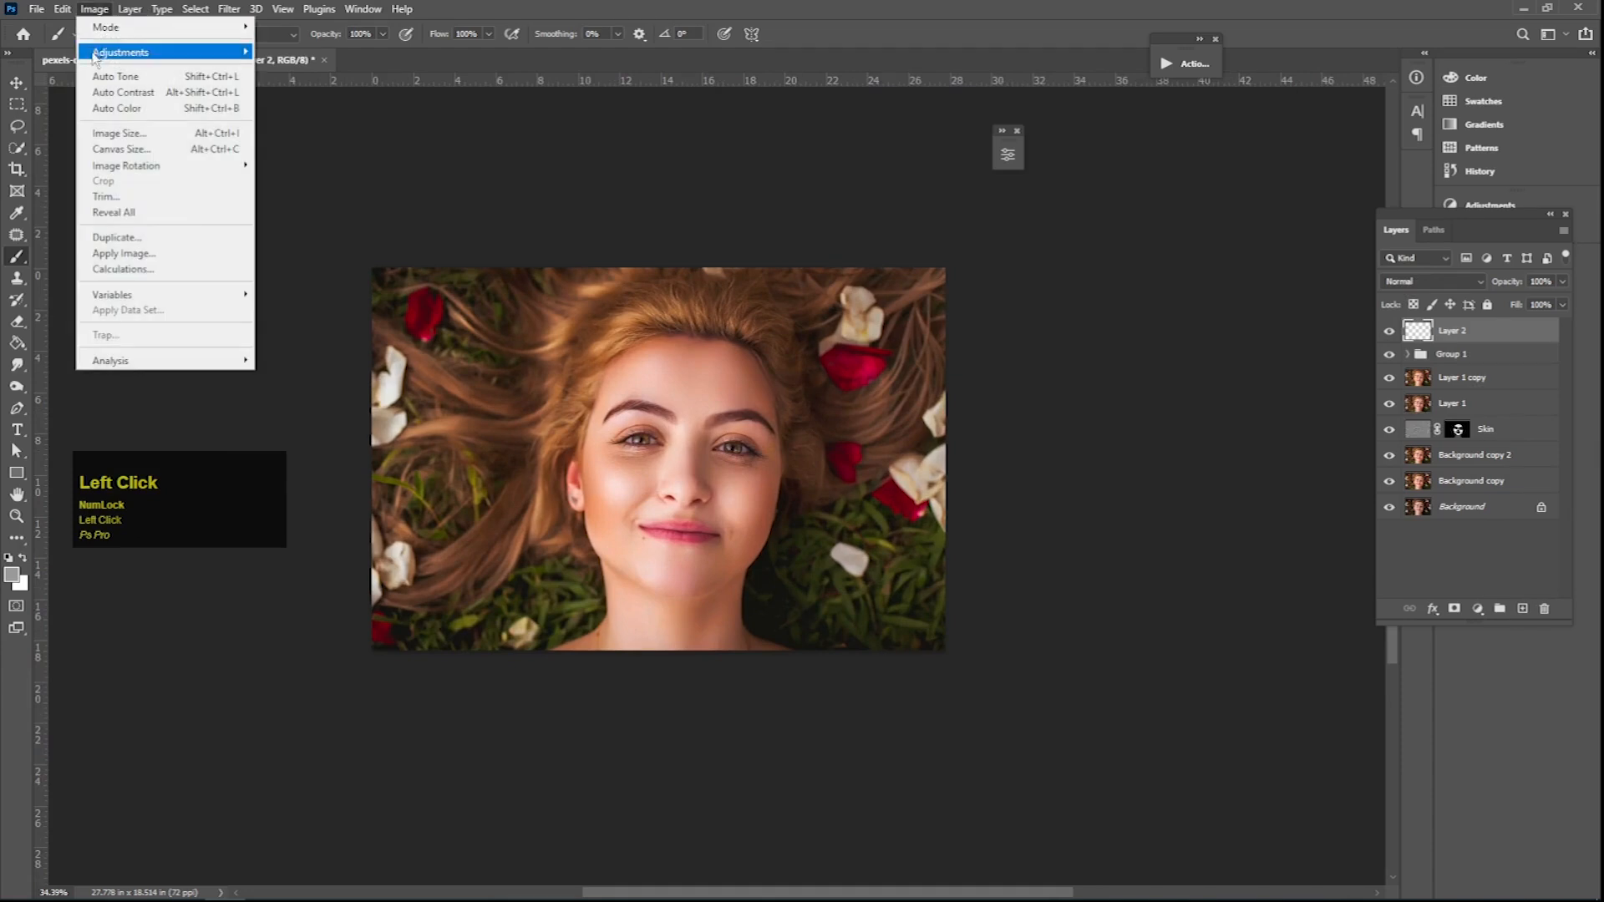
{"action": "left_click", "coordinate": [118, 253]}
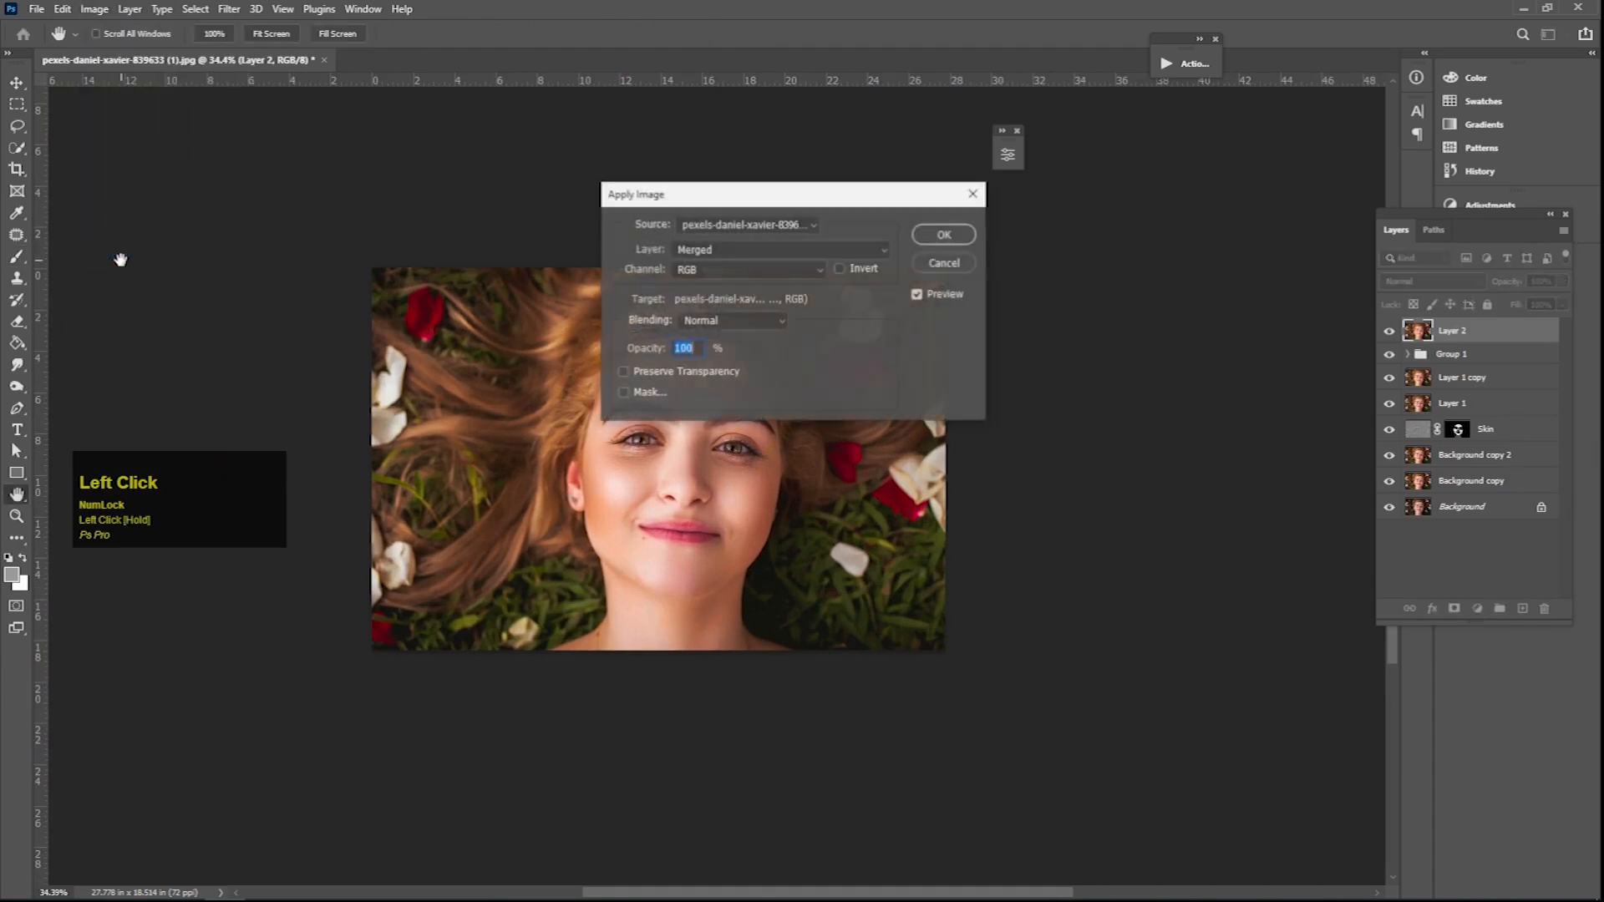
{"action": "left_click", "coordinate": [943, 235]}
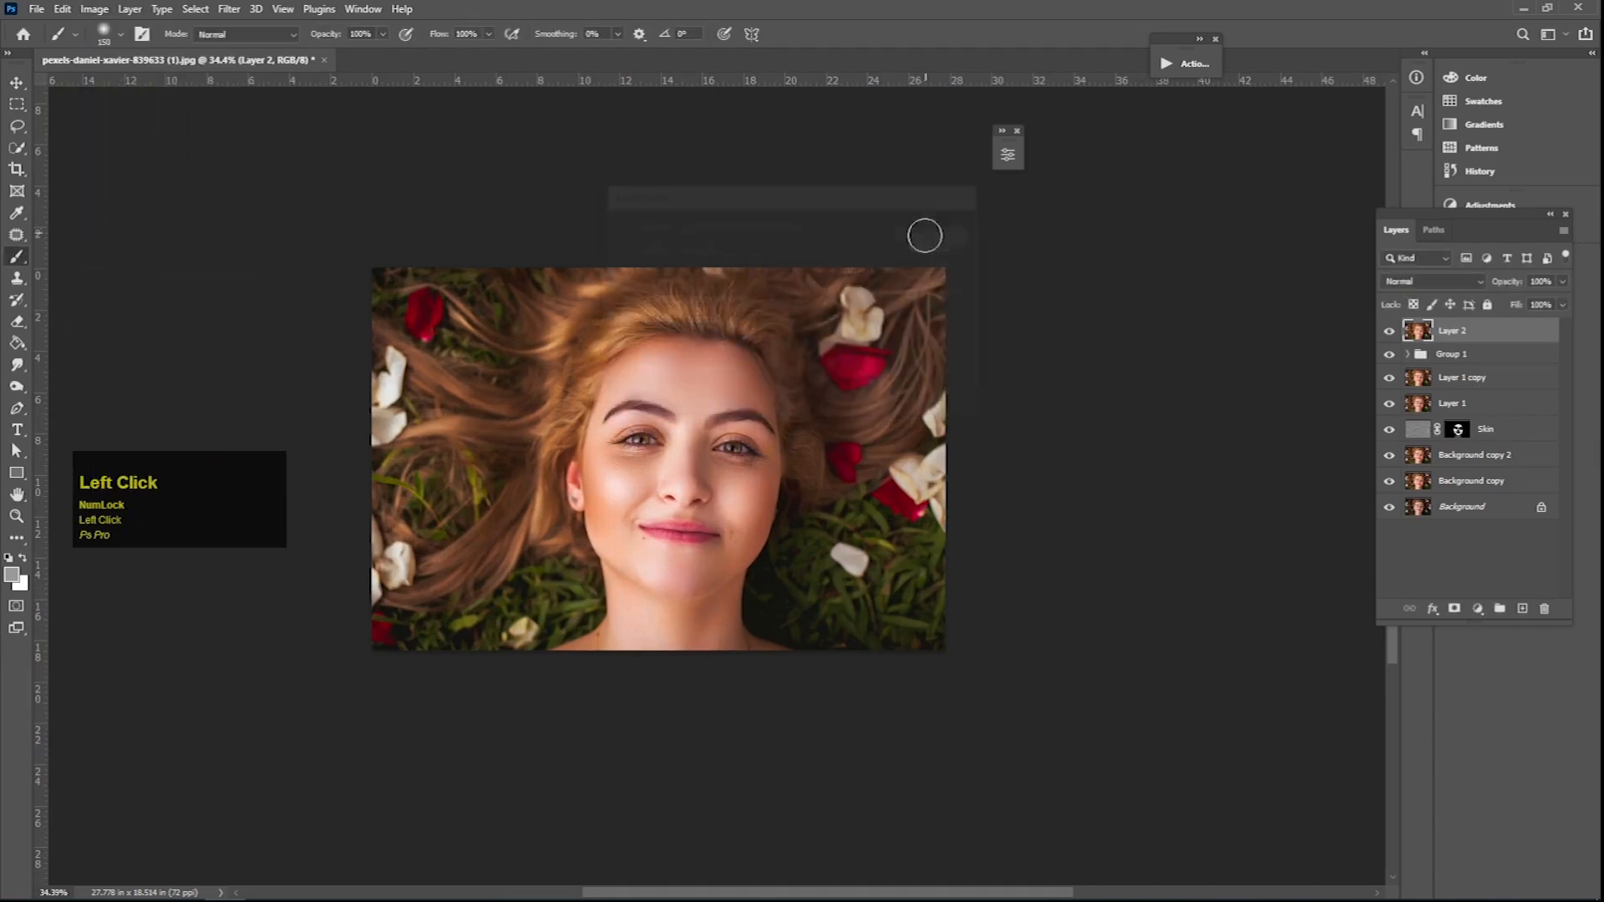
Sharpen Layer 2 with Unsharp Mask at amount 72%, radius 7.0 pixels and threshold 3 levels.
{"action": "left_click_drag", "start_coordinate": [721, 430], "coordinate": [864, 465]}
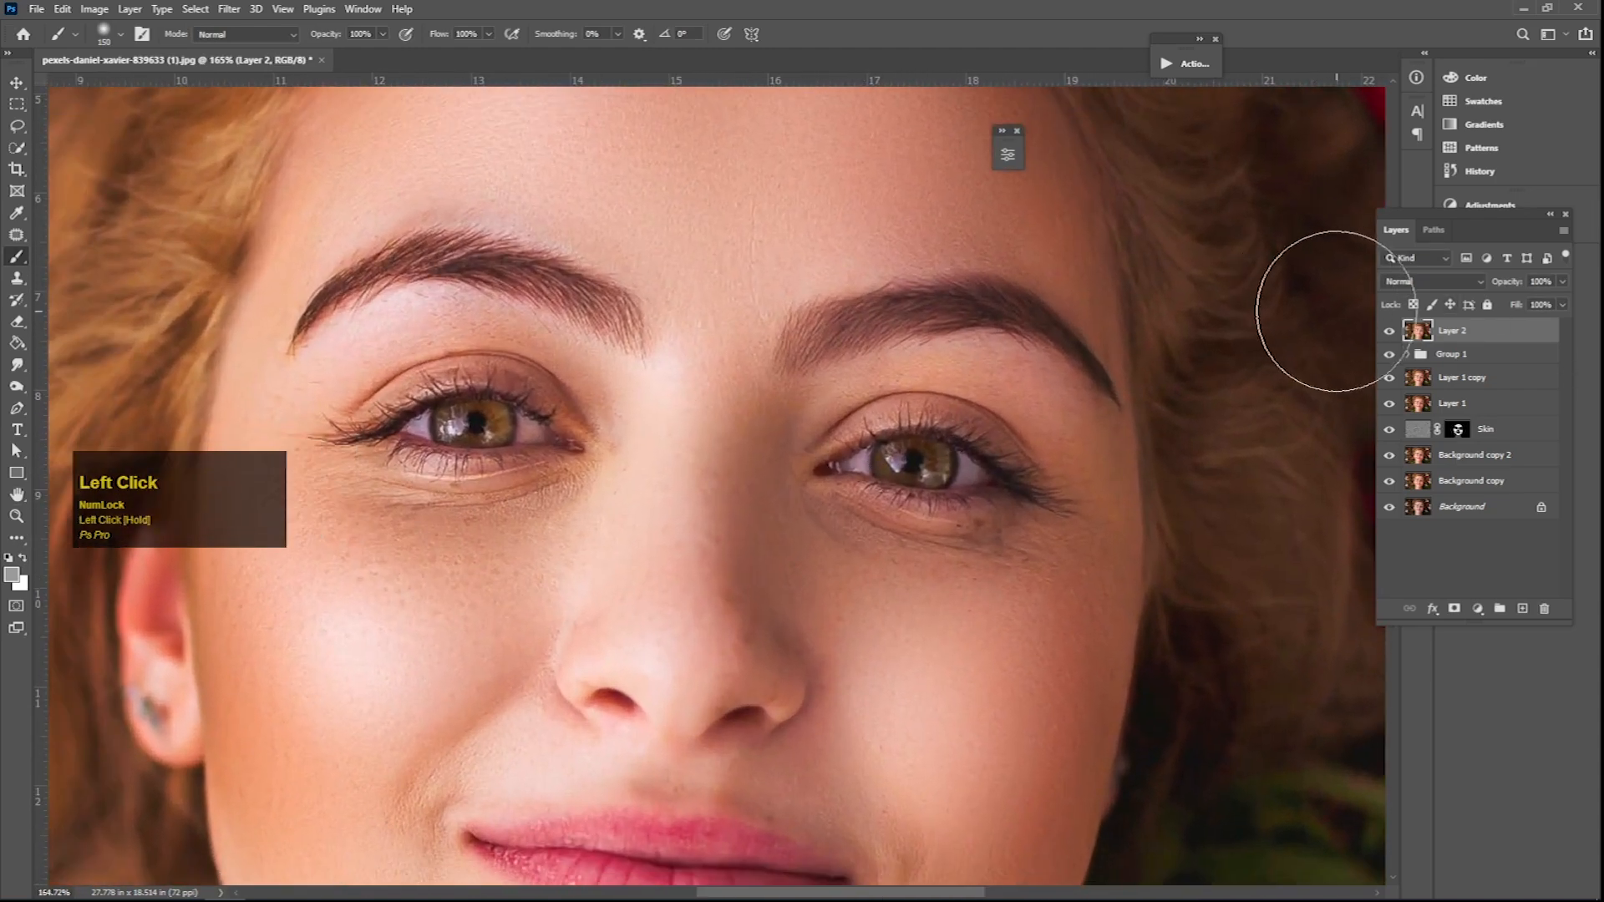
{"action": "left_click", "coordinate": [227, 9]}
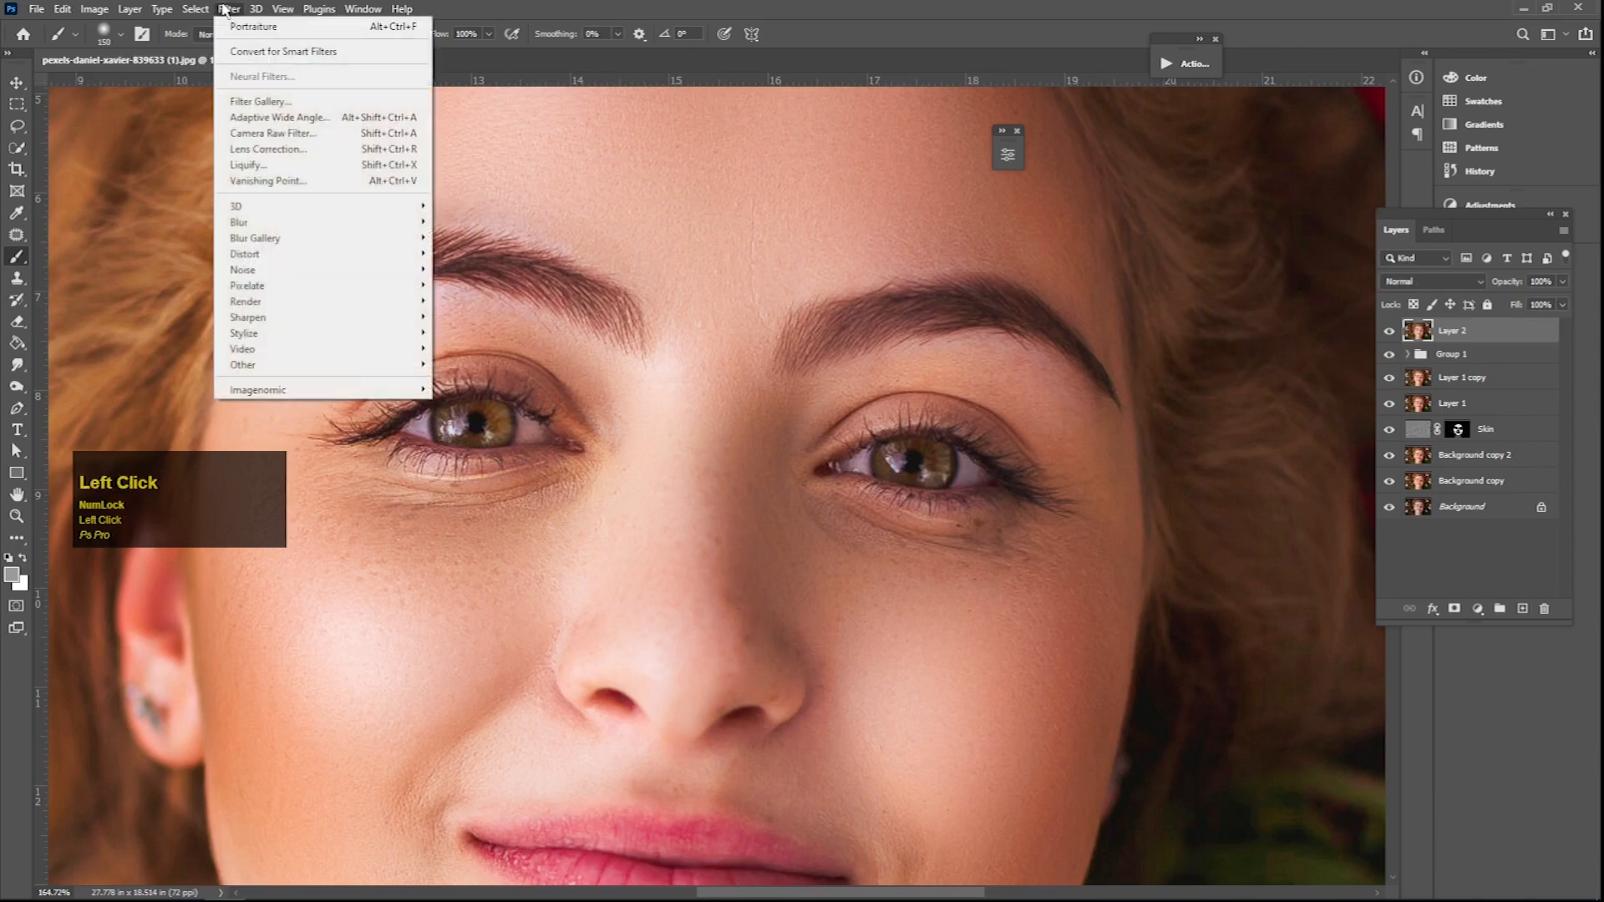
{"action": "mouse_move", "coordinate": [262, 322]}
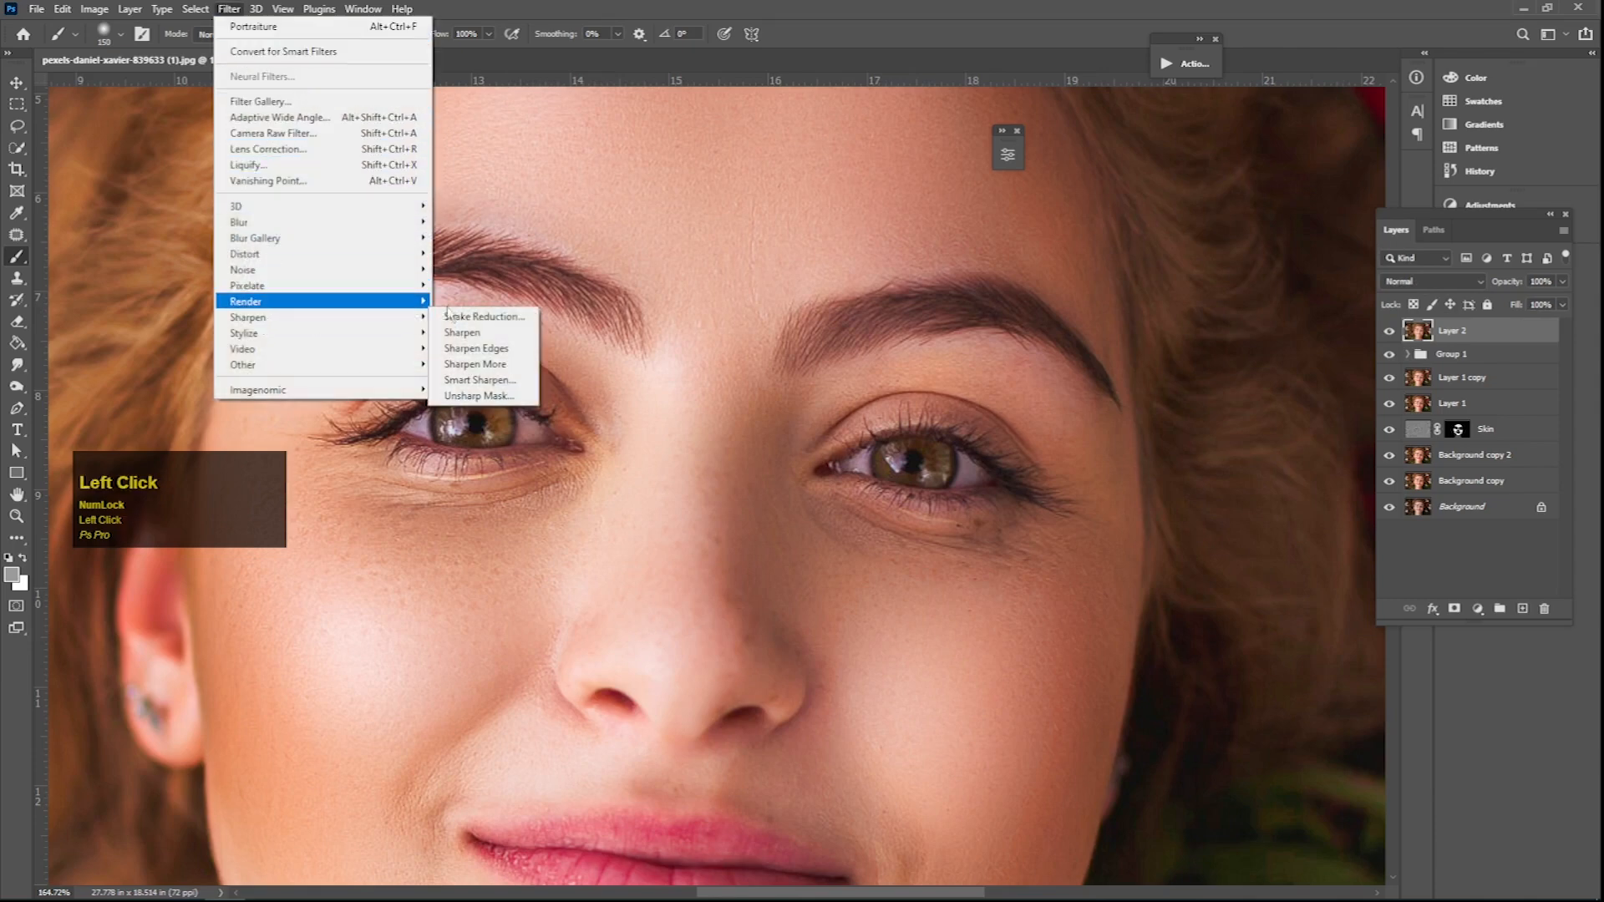
{"action": "left_click", "coordinate": [472, 398]}
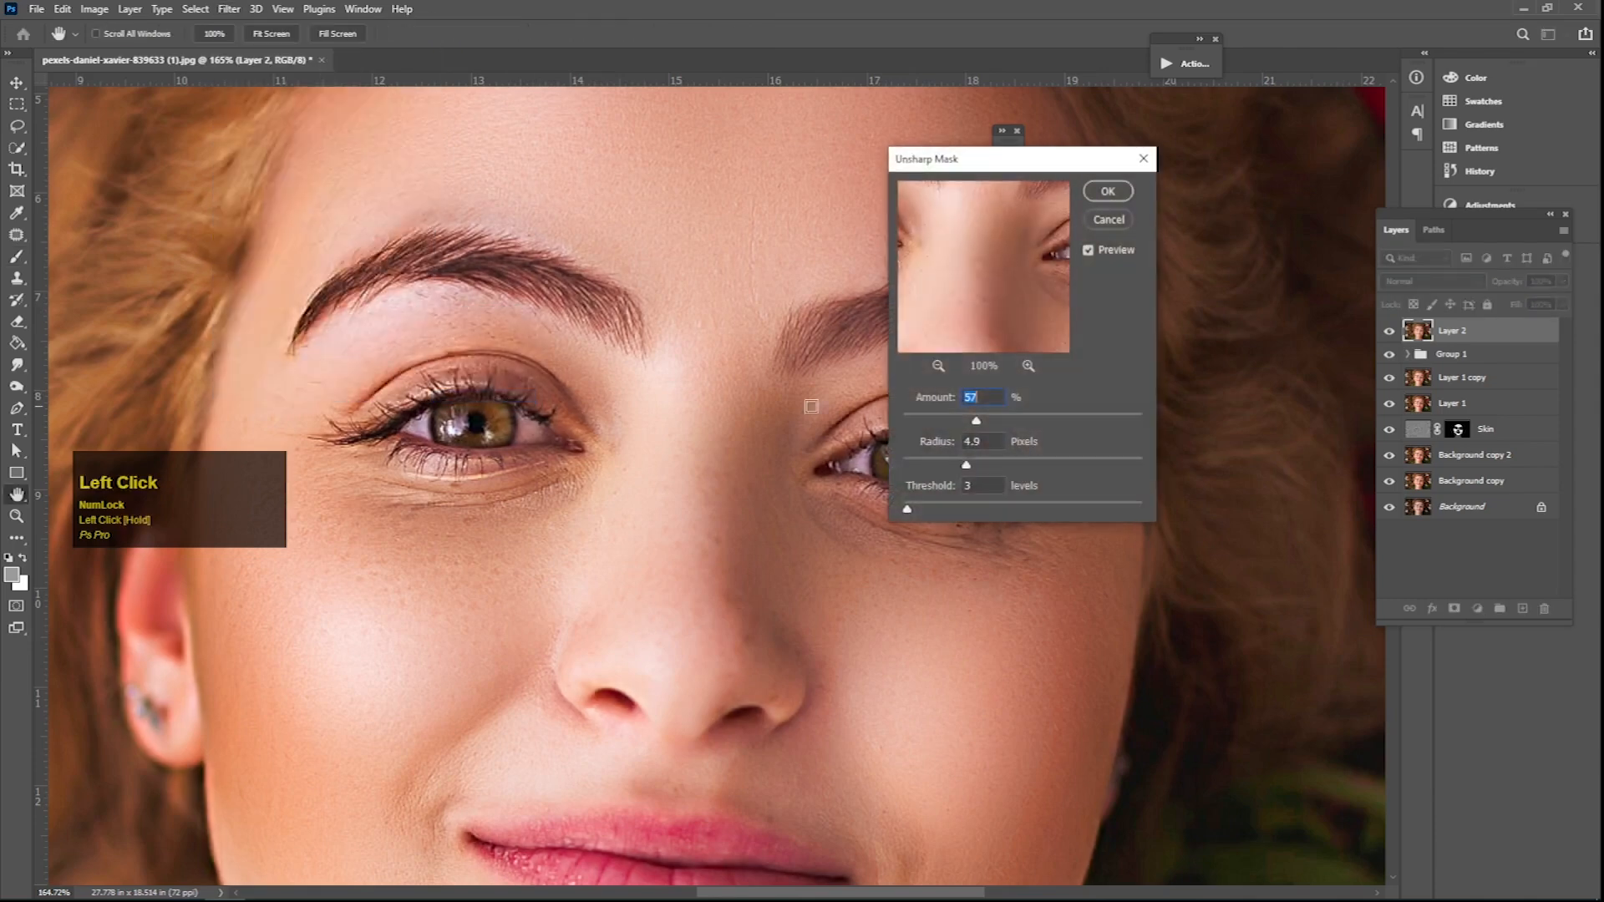
{"action": "left_click", "coordinate": [980, 466]}
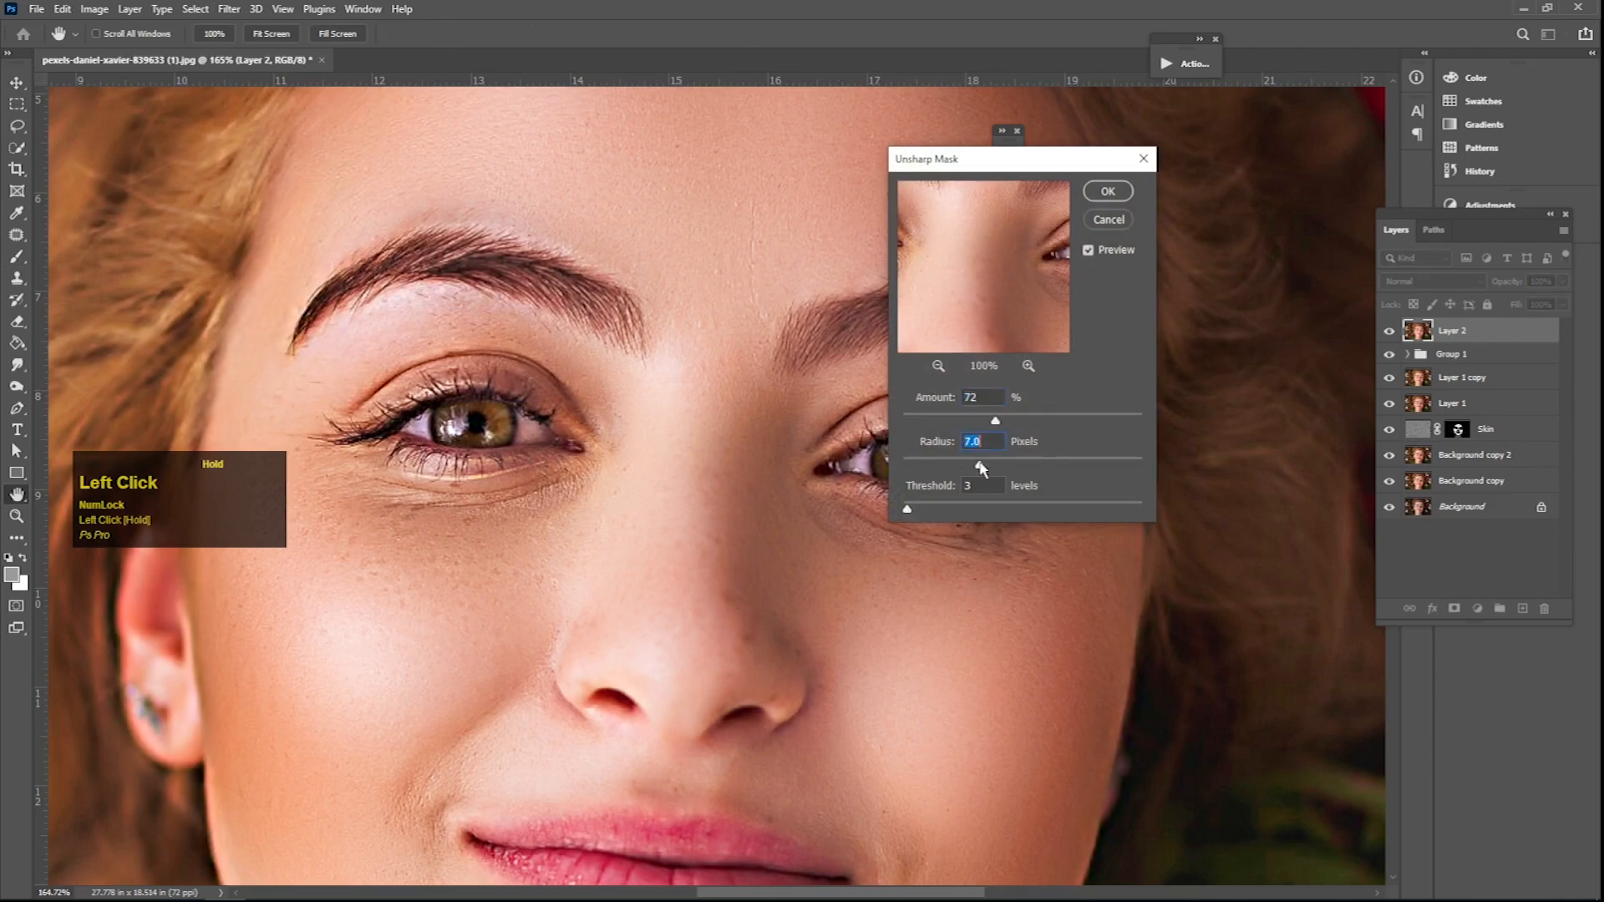
{"action": "left_click", "coordinate": [554, 390], "text": "alt"}
{"action": "left_click", "coordinate": [558, 389], "text": "alt"}
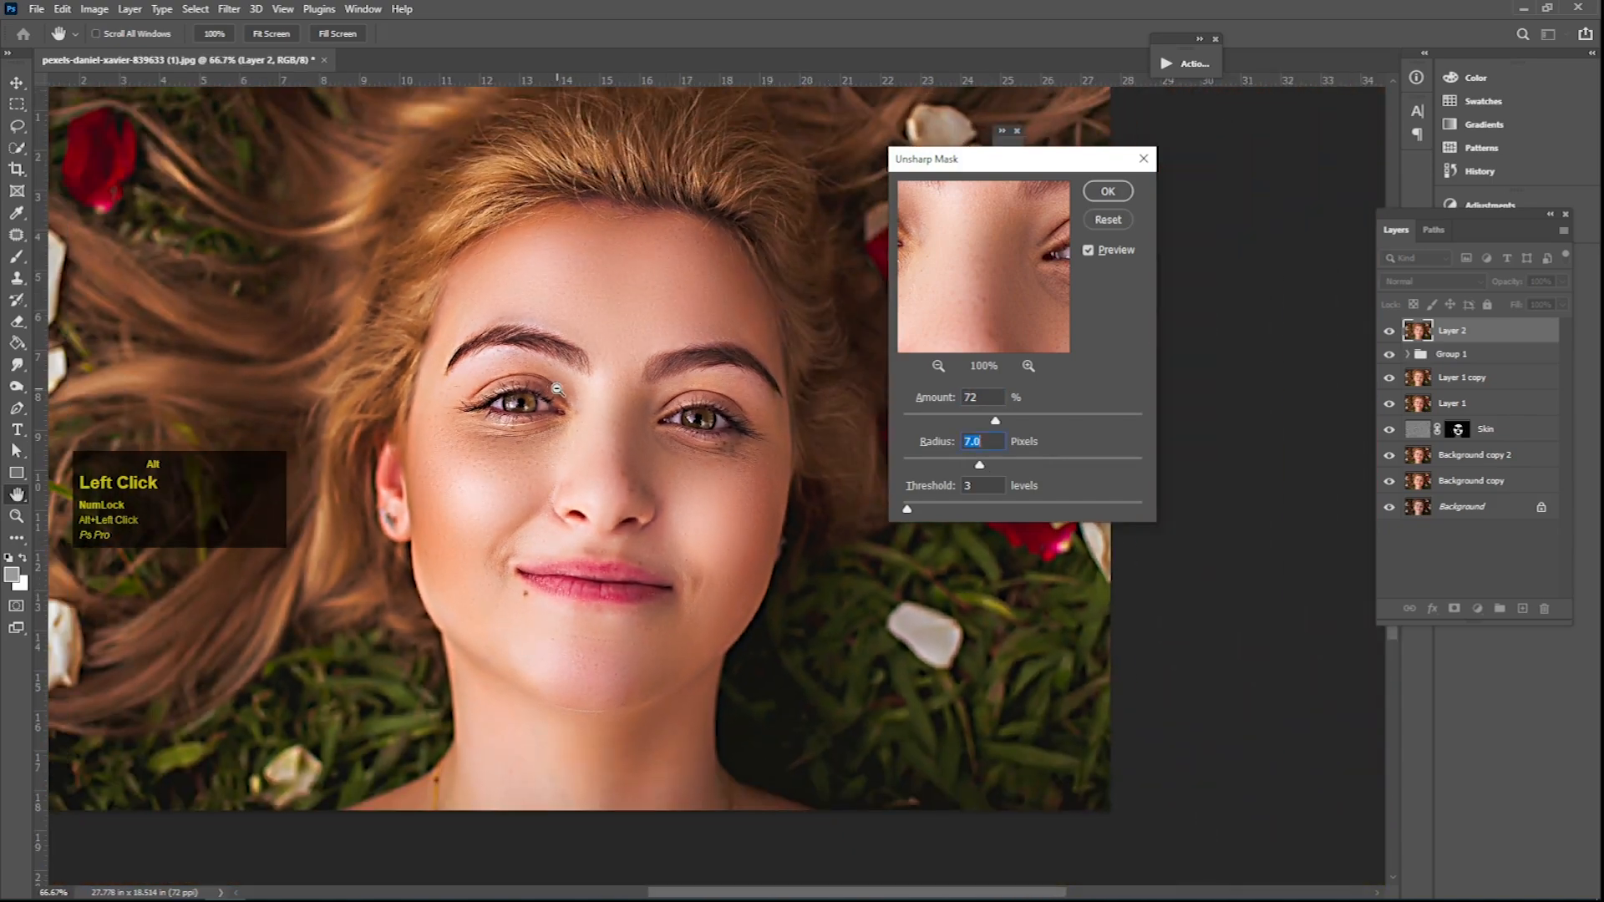
{"action": "left_click", "coordinate": [1107, 192]}
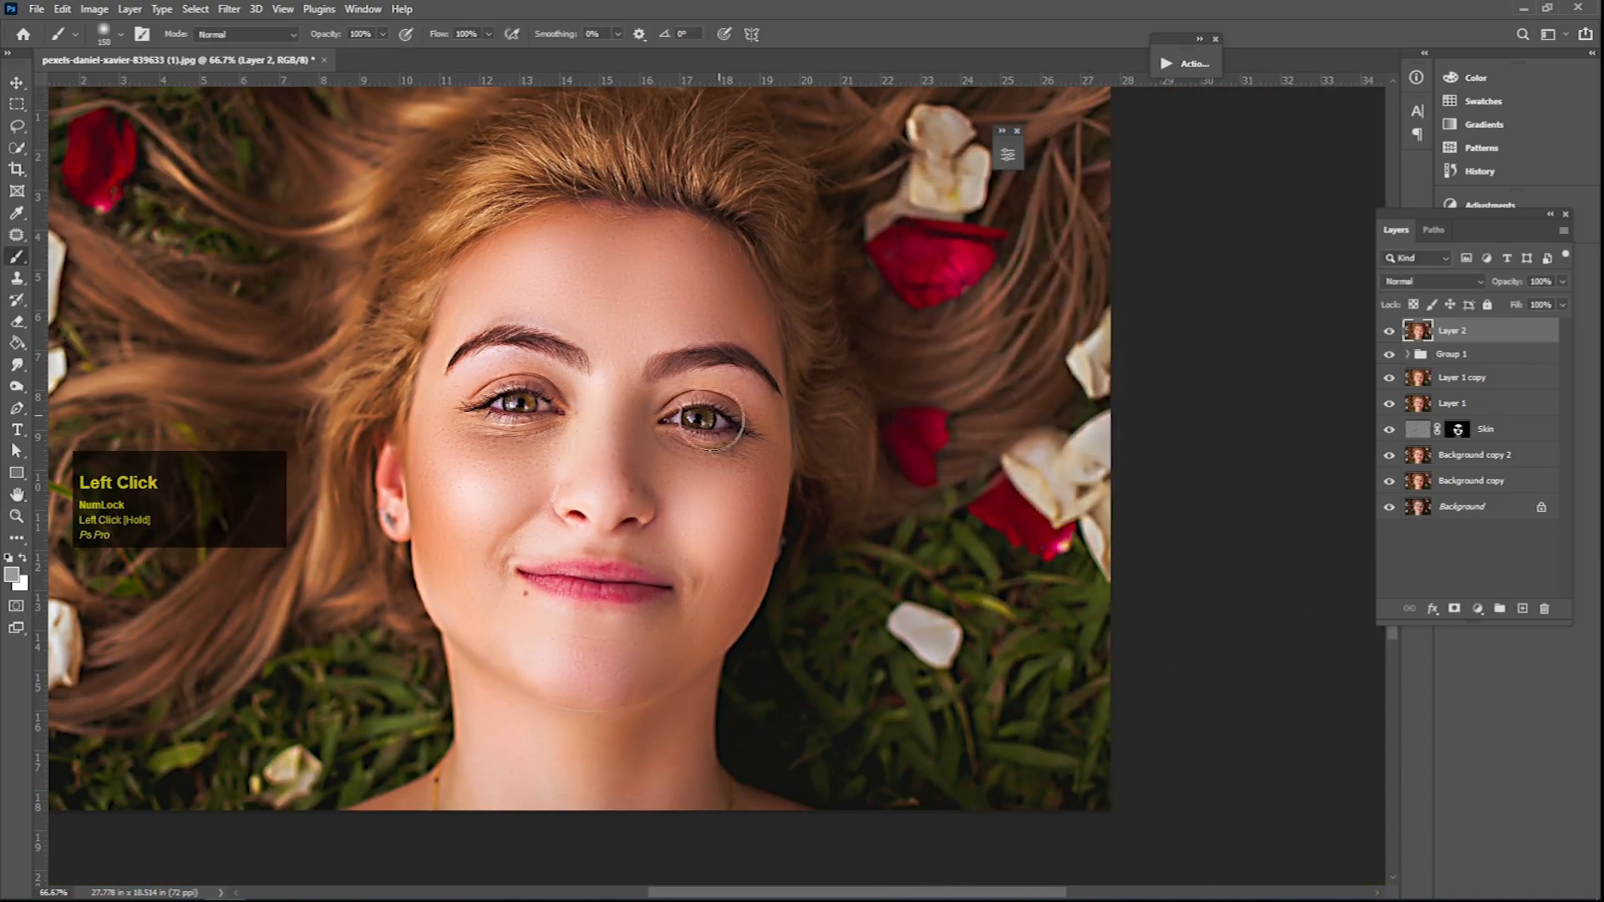
Add a layer mask to the sharpened Layer 2 and invert it to black.
{"action": "left_click", "coordinate": [693, 399], "text": "ctrl"}
{"action": "left_click", "coordinate": [1453, 608]}
{"action": "left_click", "coordinate": [87, 12]}
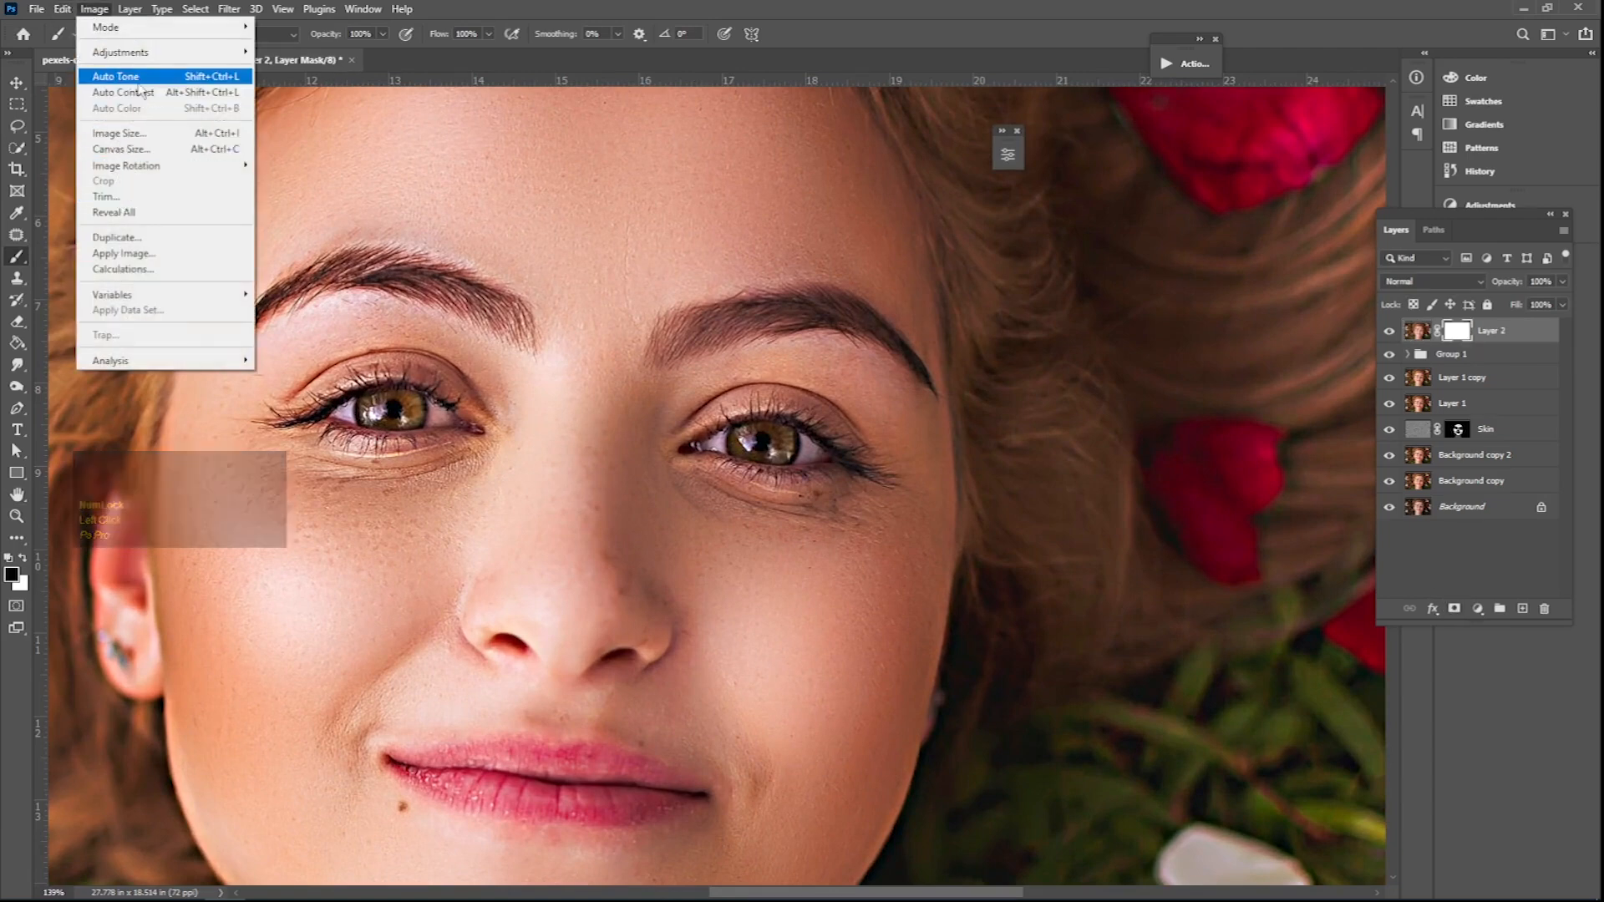
{"action": "left_click", "coordinate": [125, 52]}
{"action": "left_click", "coordinate": [305, 249]}
Switch to white paint, shrink the brush to 40 and brush over the eye beside the visible ear on the Layer 2 mask.
{"action": "left_click_drag", "start_coordinate": [409, 399], "coordinate": [472, 424]}
{"action": "left_click_drag", "start_coordinate": [472, 424], "coordinate": [562, 407]}
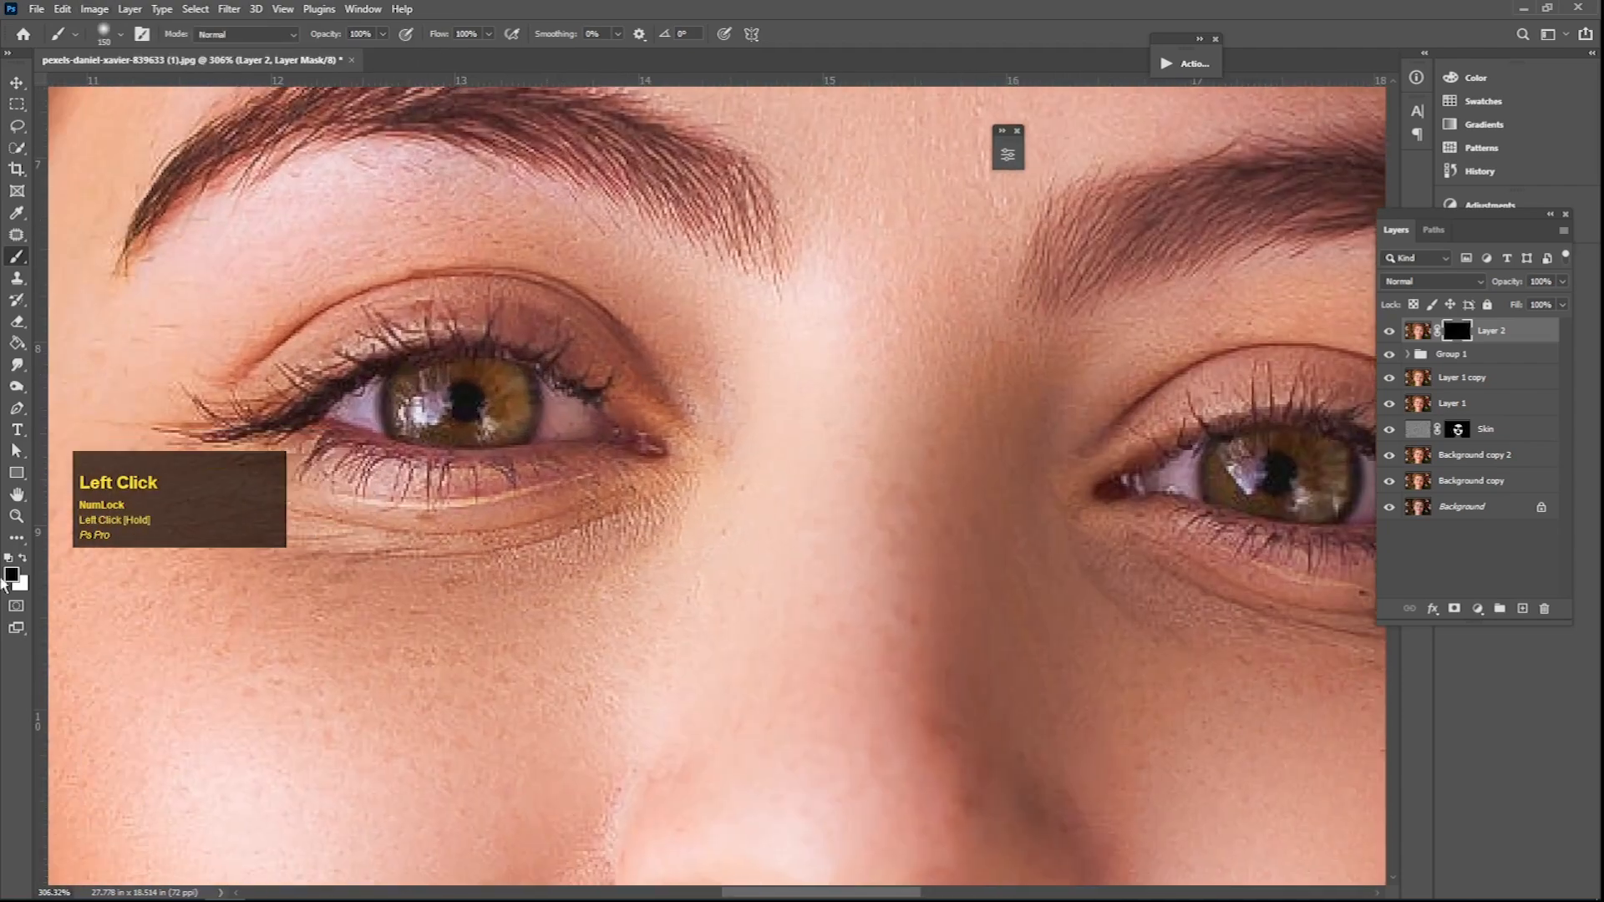
{"action": "left_click", "coordinate": [22, 560]}
{"action": "key", "text": "bracketleft"}
{"action": "key", "text": "bracketleft"}
{"action": "key", "text": "bracketleft"}
{"action": "key", "text": "bracketleft"}
{"action": "key", "text": "bracketleft"}
{"action": "key", "text": "bracketleft"}
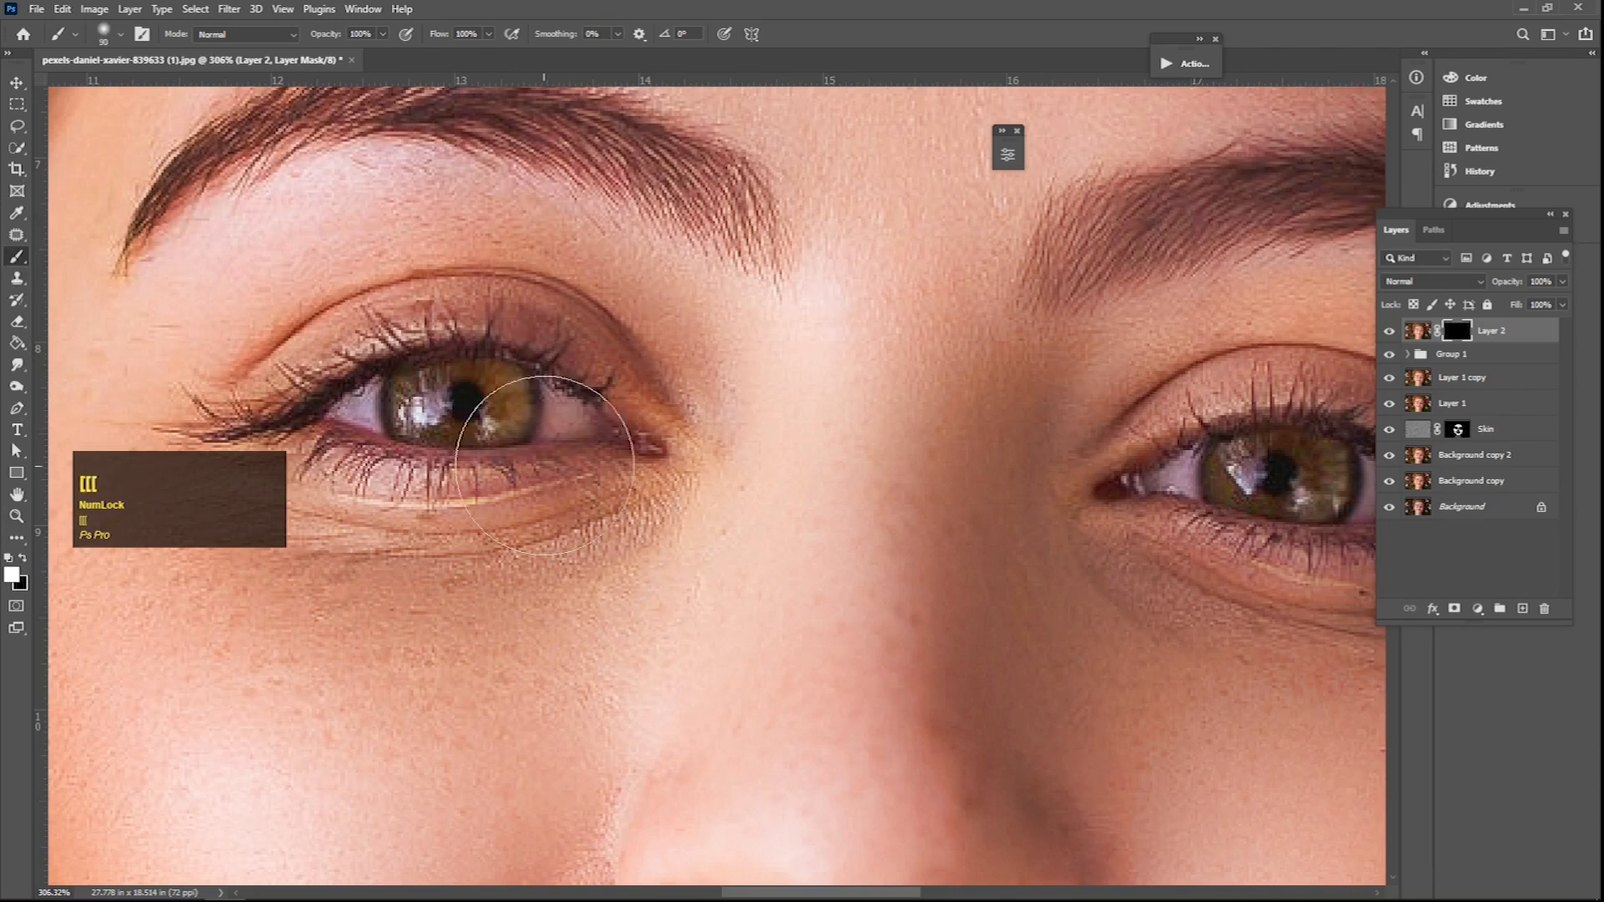
{"action": "key", "text": "bracketleft"}
{"action": "key", "text": "bracketleft"}
{"action": "mouse_move", "coordinate": [589, 434]}
{"action": "left_mouse_down"}
{"action": "mouse_move", "coordinate": [419, 391]}
{"action": "mouse_move", "coordinate": [497, 380]}
{"action": "mouse_move", "coordinate": [327, 415]}
{"action": "mouse_move", "coordinate": [409, 433]}
{"action": "mouse_move", "coordinate": [573, 416]}
{"action": "left_mouse_up"}
Paint white over the other eye on the Layer 2 mask to reveal the sharpening there.
{"action": "mouse_move", "coordinate": [1105, 471]}
{"action": "left_mouse_down"}
{"action": "mouse_move", "coordinate": [568, 437]}
{"action": "mouse_move", "coordinate": [891, 475]}
{"action": "mouse_move", "coordinate": [725, 456]}
{"action": "left_mouse_up"}
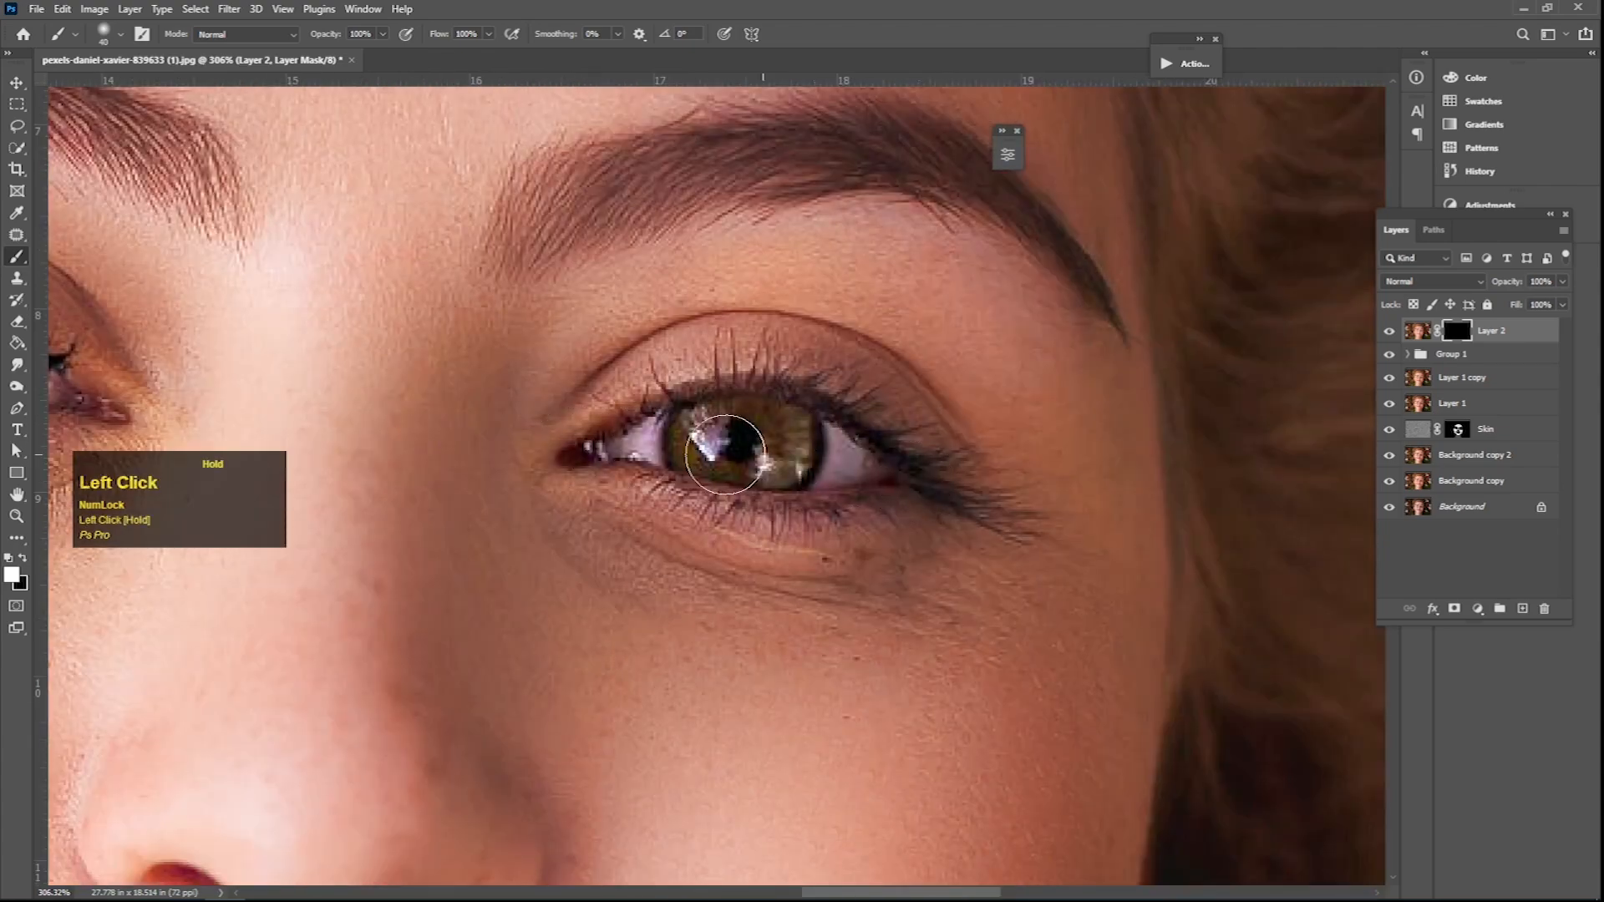
{"action": "left_click_drag", "start_coordinate": [660, 249], "coordinate": [628, 423]}
{"action": "mouse_move", "coordinate": [527, 388]}
{"action": "left_mouse_down"}
{"action": "mouse_move", "coordinate": [741, 347]}
{"action": "mouse_move", "coordinate": [1012, 420]}
{"action": "mouse_move", "coordinate": [519, 376]}
{"action": "mouse_move", "coordinate": [910, 411]}
{"action": "mouse_move", "coordinate": [216, 293]}
{"action": "mouse_move", "coordinate": [117, 307]}
{"action": "left_mouse_up"}
{"action": "left_click_drag", "start_coordinate": [290, 318], "coordinate": [448, 319]}
{"action": "left_click_drag", "start_coordinate": [245, 333], "coordinate": [202, 344]}
{"action": "mouse_move", "coordinate": [449, 306]}
{"action": "left_mouse_down"}
{"action": "mouse_move", "coordinate": [709, 396]}
{"action": "mouse_move", "coordinate": [624, 465]}
{"action": "left_mouse_up"}
{"action": "left_click_drag", "start_coordinate": [747, 528], "coordinate": [742, 496]}
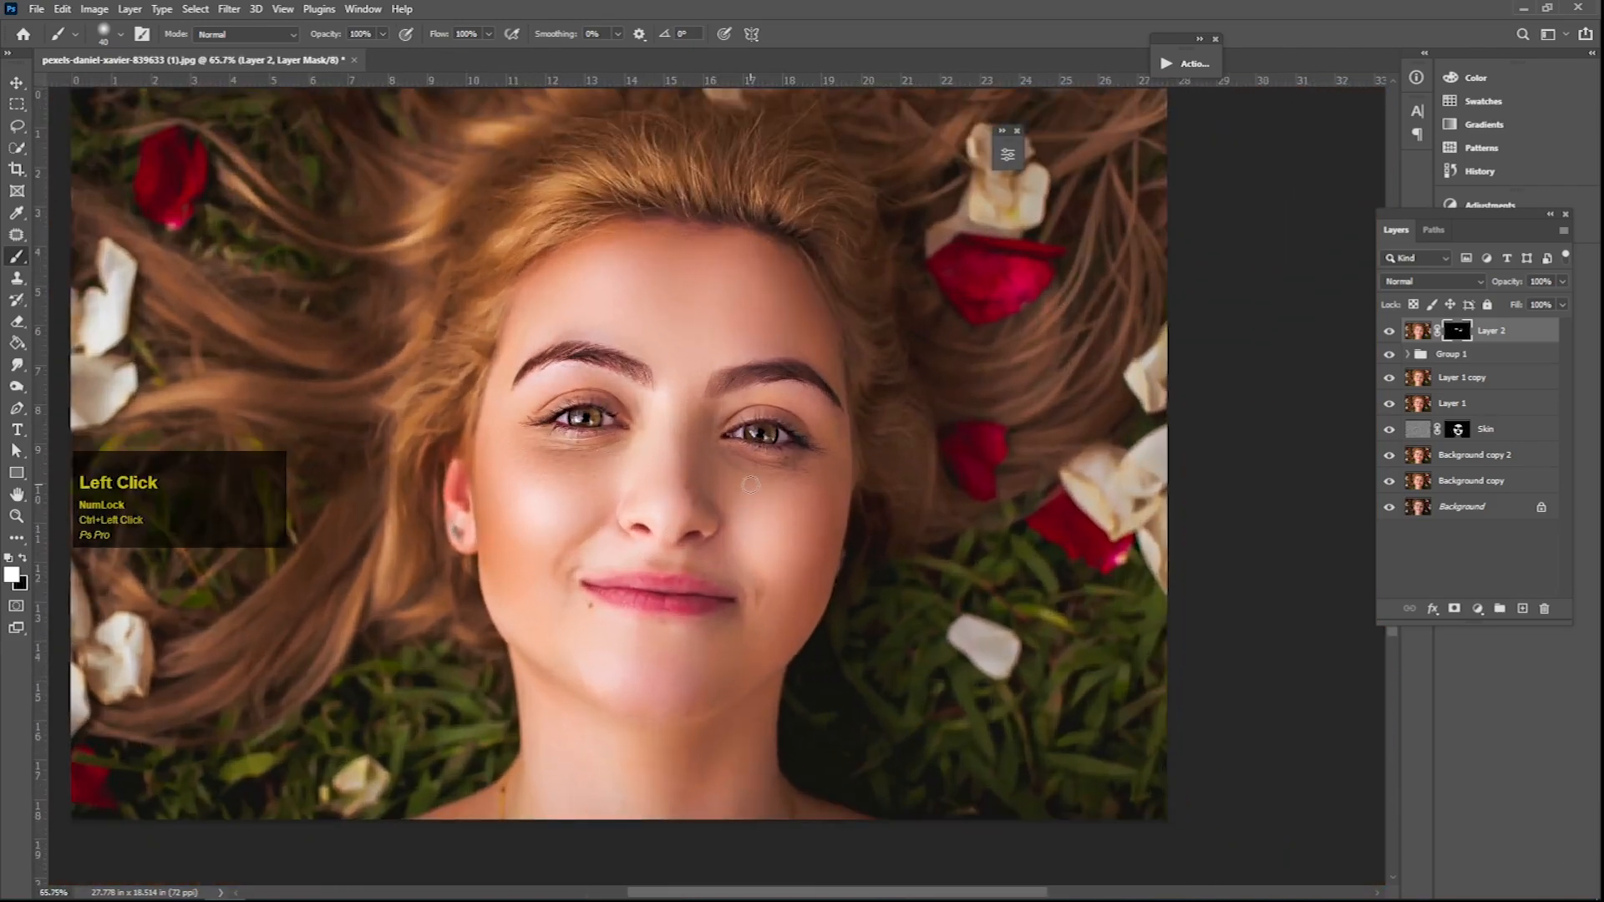
Enlarge the brush to 250 and paint white over the hair on the Layer 2 mask.
{"action": "mouse_move", "coordinate": [646, 538]}
{"action": "left_mouse_down"}
{"action": "mouse_move", "coordinate": [644, 511]}
{"action": "mouse_move", "coordinate": [589, 524]}
{"action": "mouse_move", "coordinate": [588, 704]}
{"action": "left_mouse_up"}
{"action": "mouse_move", "coordinate": [636, 449]}
{"action": "left_mouse_down"}
{"action": "mouse_move", "coordinate": [611, 401]}
{"action": "mouse_move", "coordinate": [618, 467]}
{"action": "left_mouse_up"}
{"action": "key", "text": "bracketright"}
{"action": "key", "text": "bracketright"}
{"action": "key", "text": "bracketright"}
{"action": "key", "text": "bracketright"}
{"action": "key", "text": "bracketright"}
{"action": "key", "text": "bracketright"}
{"action": "key", "text": "bracketright"}
{"action": "key", "text": "bracketright"}
{"action": "key", "text": "bracketright"}
{"action": "mouse_move", "coordinate": [618, 334]}
{"action": "left_mouse_down"}
{"action": "mouse_move", "coordinate": [862, 353]}
{"action": "mouse_move", "coordinate": [900, 325]}
{"action": "mouse_move", "coordinate": [1049, 432]}
{"action": "mouse_move", "coordinate": [955, 544]}
{"action": "mouse_move", "coordinate": [932, 656]}
{"action": "mouse_move", "coordinate": [836, 392]}
{"action": "mouse_move", "coordinate": [715, 315]}
{"action": "mouse_move", "coordinate": [487, 343]}
{"action": "mouse_move", "coordinate": [490, 390]}
{"action": "mouse_move", "coordinate": [446, 437]}
{"action": "mouse_move", "coordinate": [406, 581]}
{"action": "mouse_move", "coordinate": [303, 821]}
{"action": "mouse_move", "coordinate": [350, 424]}
{"action": "mouse_move", "coordinate": [441, 336]}
{"action": "mouse_move", "coordinate": [670, 295]}
{"action": "mouse_move", "coordinate": [867, 344]}
{"action": "mouse_move", "coordinate": [977, 530]}
{"action": "mouse_move", "coordinate": [947, 619]}
{"action": "mouse_move", "coordinate": [1076, 517]}
{"action": "mouse_move", "coordinate": [1054, 512]}
{"action": "mouse_move", "coordinate": [1111, 501]}
{"action": "left_mouse_up"}
Add another new layer above Layer 2 and fill it with the merged image using Apply Image.
{"action": "left_click", "coordinate": [1522, 610]}
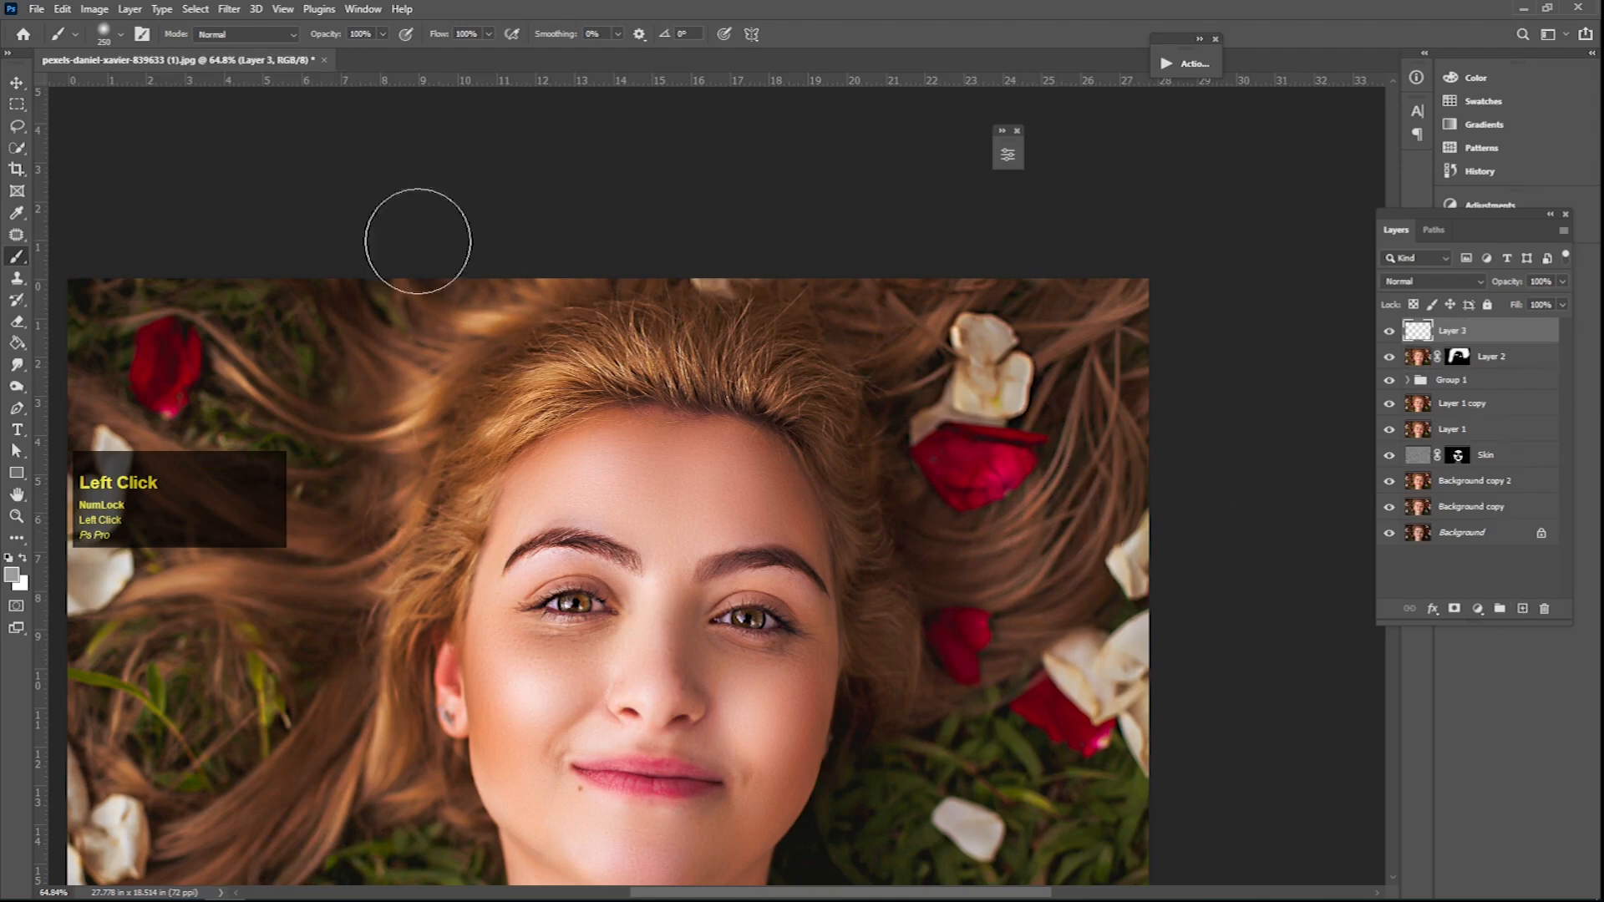
{"action": "left_click", "coordinate": [87, 12]}
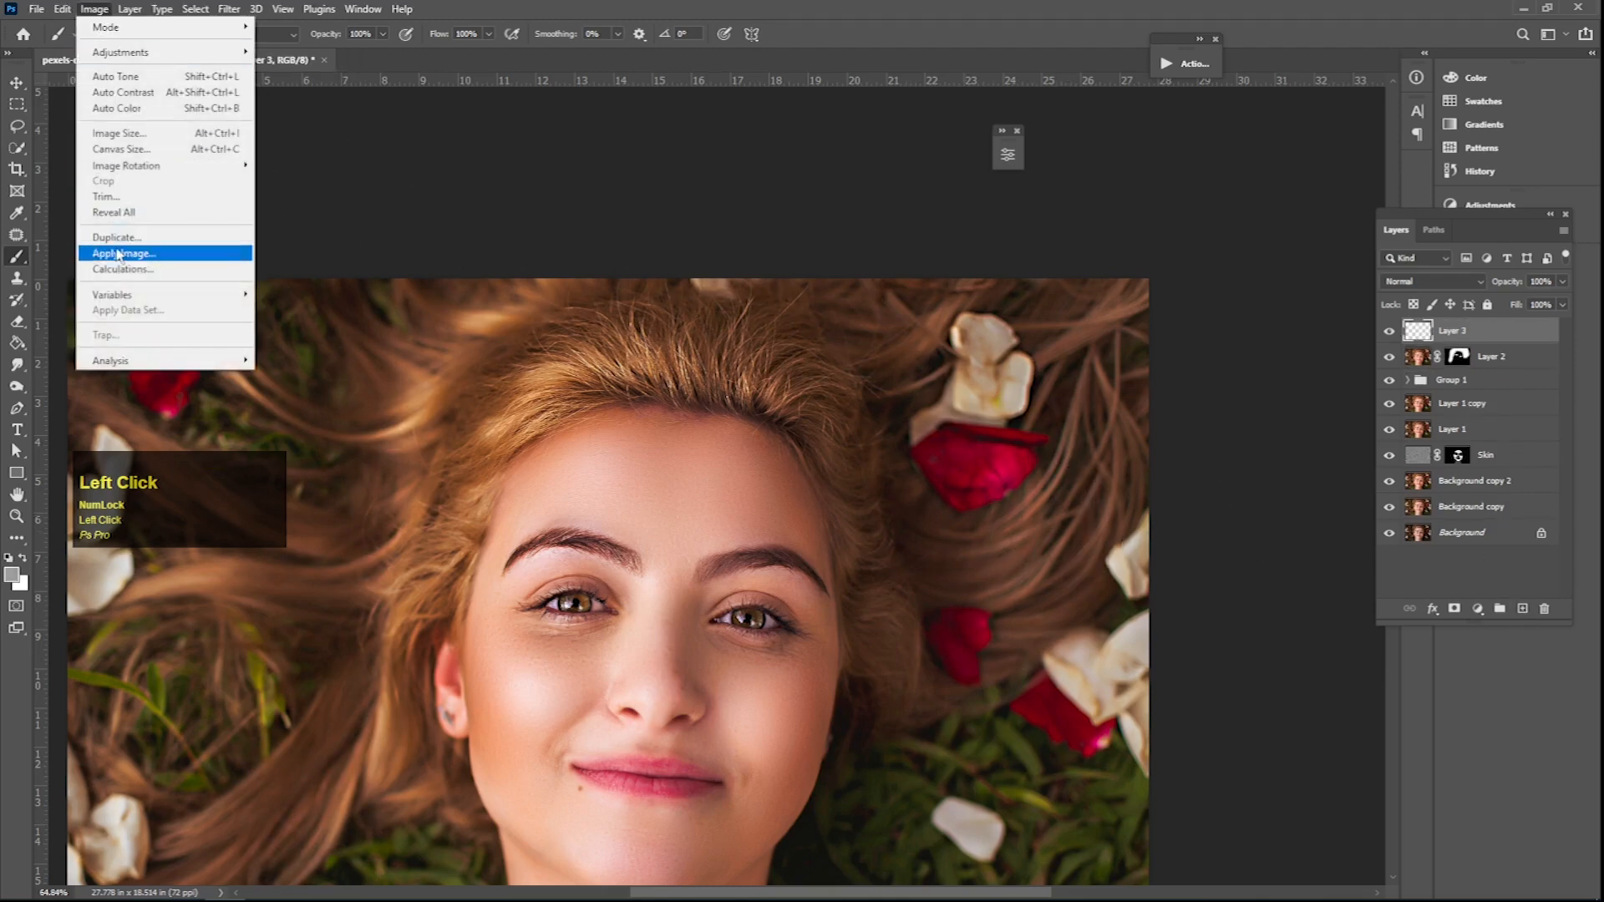
{"action": "left_click", "coordinate": [250, 250]}
{"action": "left_click", "coordinate": [942, 236]}
Patch the small dark blemishes on the side of the nose on Layer 3 with the Patch tool and clear the selection.
{"action": "left_click", "coordinate": [709, 565], "text": "ctrl"}
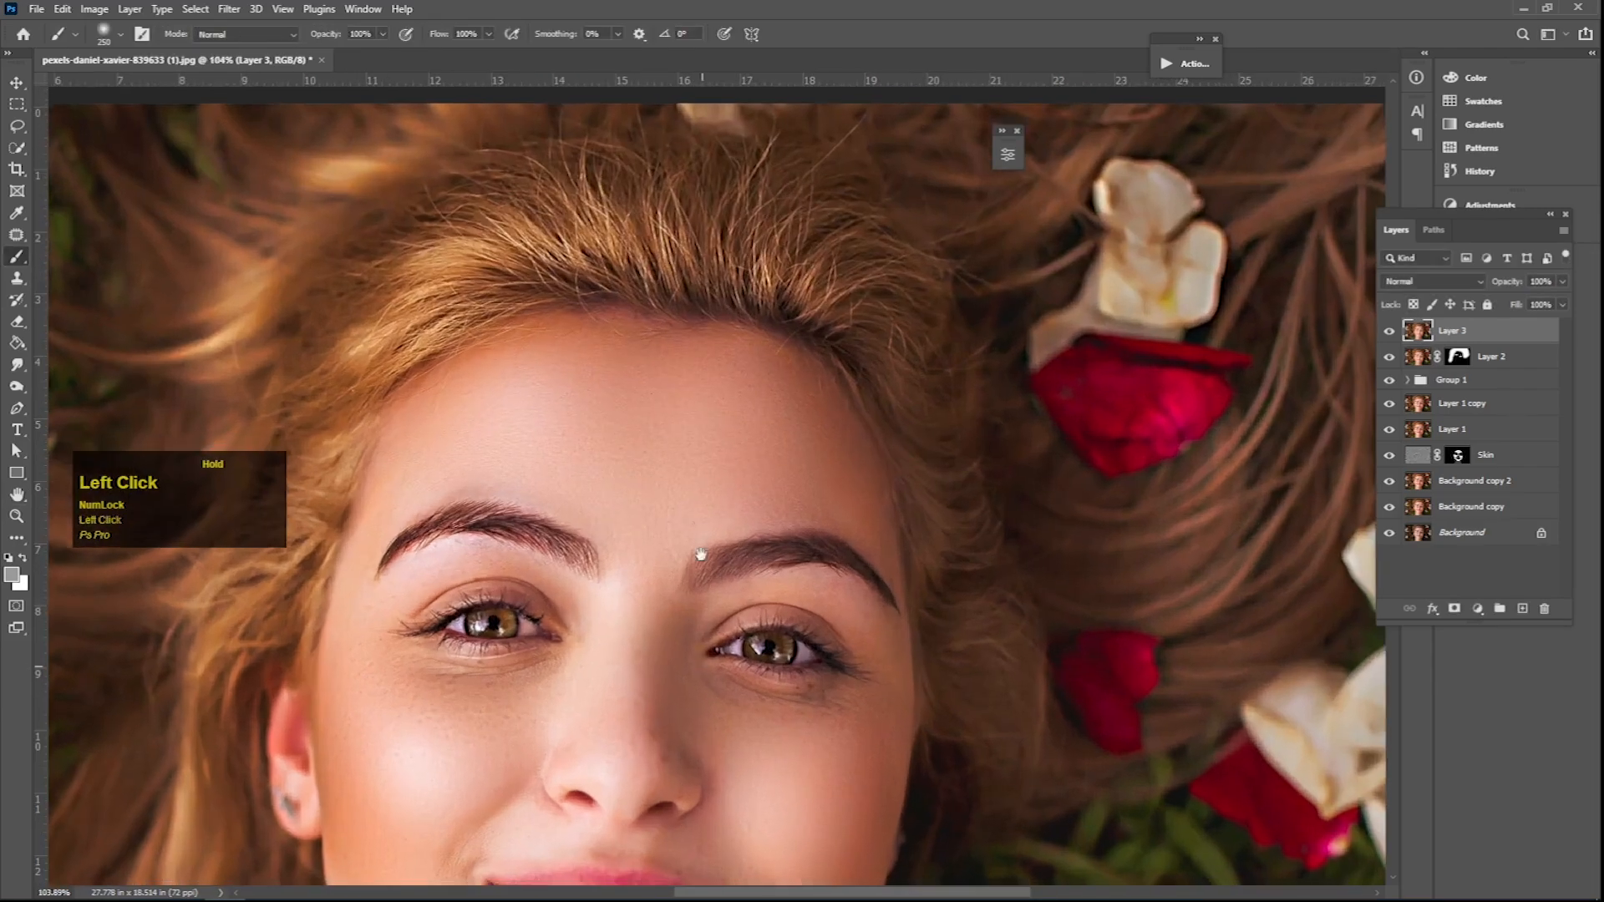
{"action": "left_click_drag", "start_coordinate": [701, 554], "coordinate": [695, 370]}
{"action": "left_click_drag", "start_coordinate": [669, 581], "coordinate": [765, 543]}
{"action": "left_click_drag", "start_coordinate": [646, 610], "coordinate": [679, 575]}
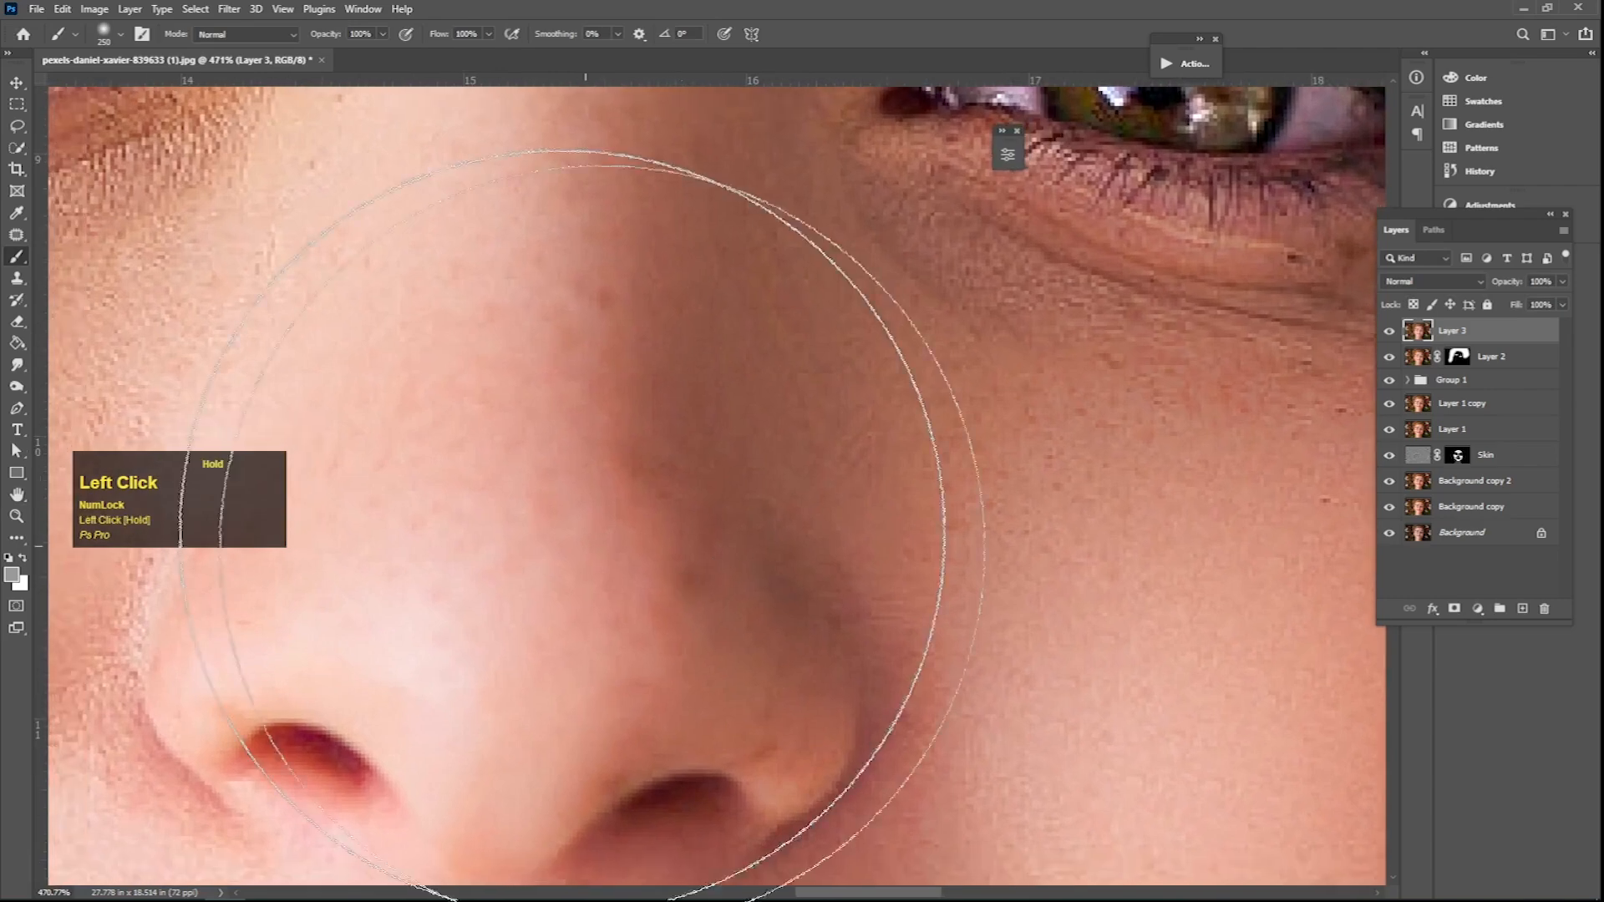
{"action": "key", "text": "j"}
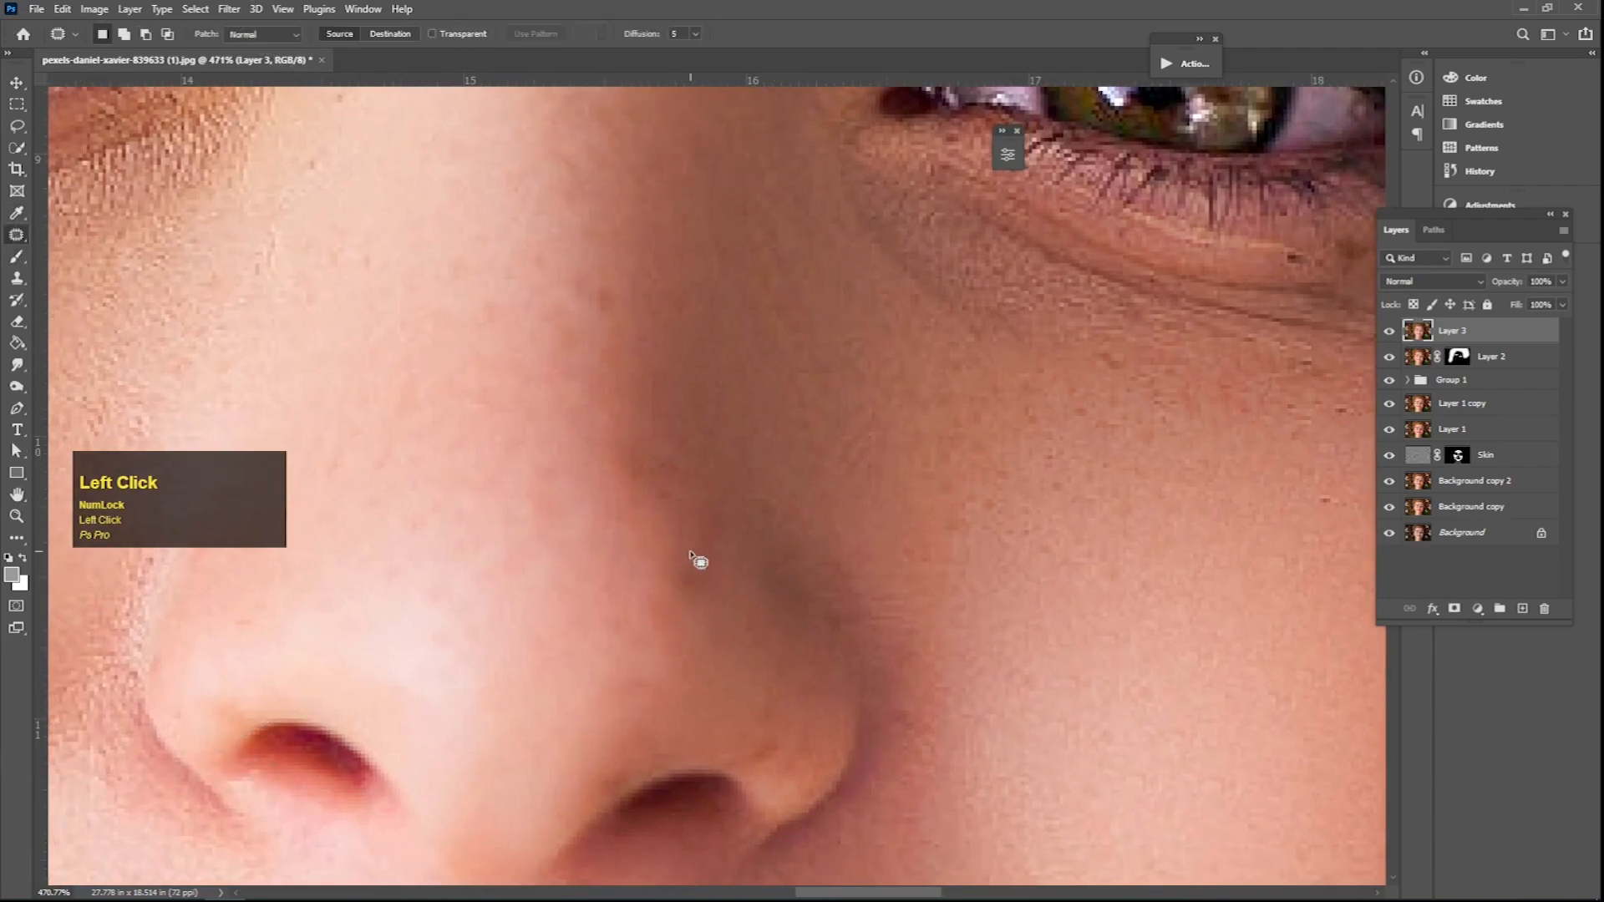
{"action": "left_click_drag", "start_coordinate": [703, 590], "coordinate": [637, 591]}
{"action": "left_click_drag", "start_coordinate": [604, 449], "coordinate": [602, 557]}
{"action": "mouse_move", "coordinate": [596, 426]}
{"action": "left_mouse_down"}
{"action": "mouse_move", "coordinate": [580, 479]}
{"action": "mouse_move", "coordinate": [554, 347]}
{"action": "mouse_move", "coordinate": [627, 446]}
{"action": "mouse_move", "coordinate": [559, 457]}
{"action": "left_mouse_up"}
{"action": "mouse_move", "coordinate": [589, 450]}
{"action": "left_mouse_down"}
{"action": "mouse_move", "coordinate": [585, 392]}
{"action": "mouse_move", "coordinate": [543, 439]}
{"action": "mouse_move", "coordinate": [501, 447]}
{"action": "left_mouse_up"}
{"action": "key", "text": "ctrl+d"}
{"action": "left_click_drag", "start_coordinate": [660, 516], "coordinate": [695, 496]}
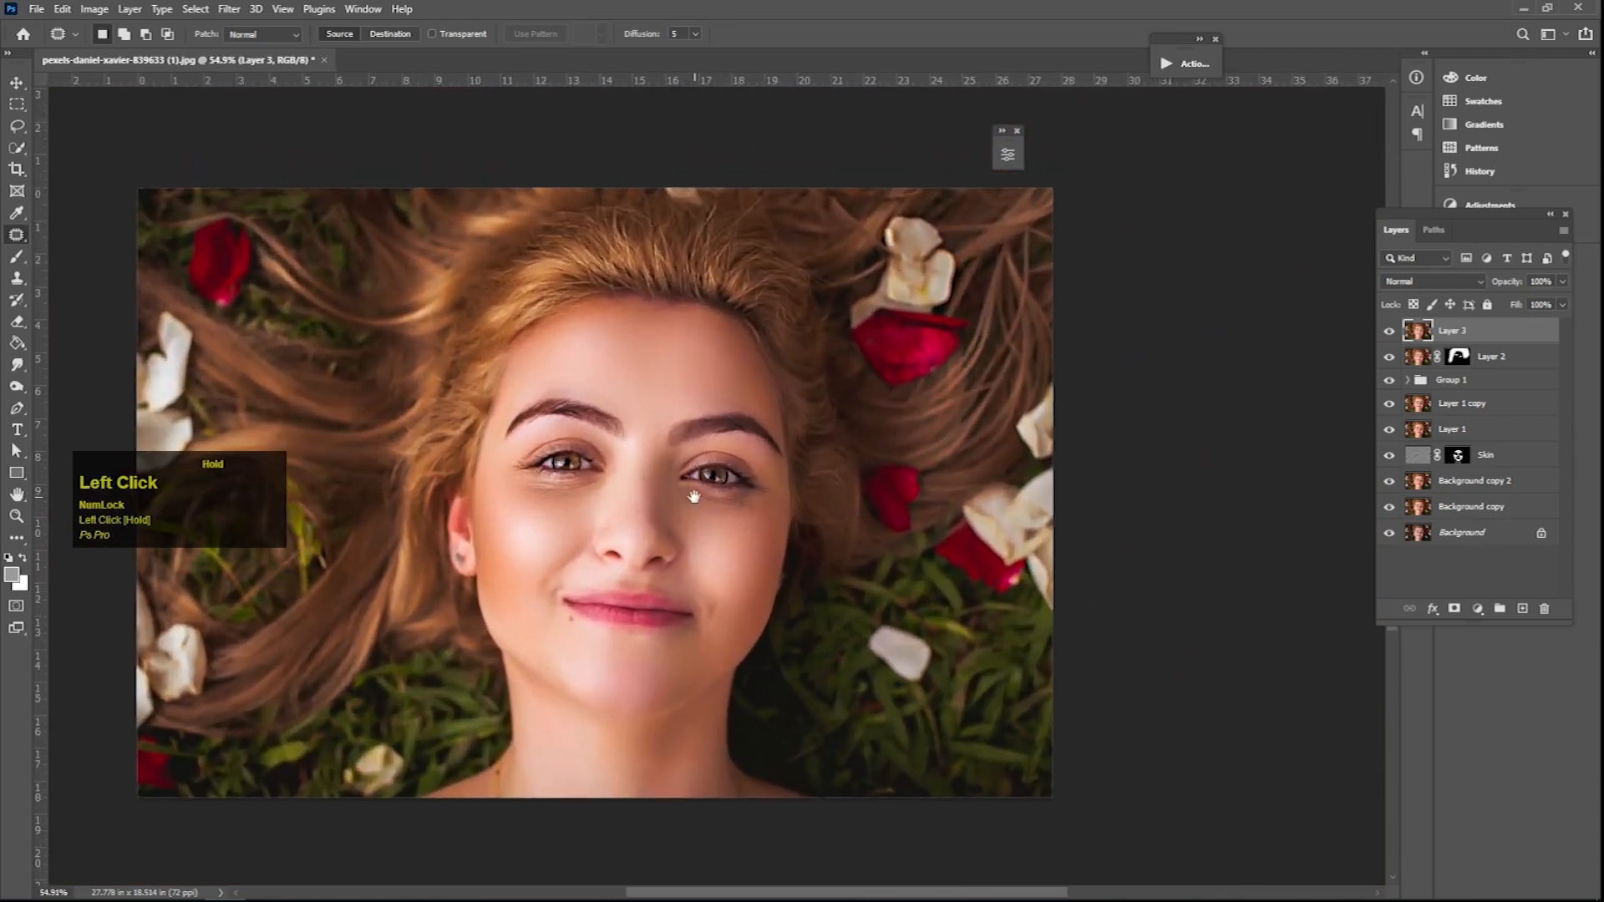